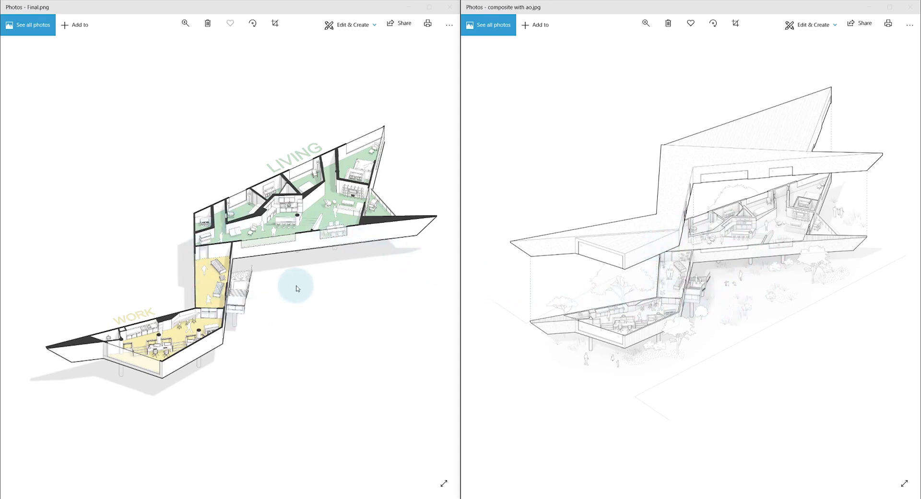
- Examine the kitchen, desks and seating in the WORK wing of Final.png up close
click(194, 330)
scroll(194, 329, up, 1)
scroll(194, 330, up, 5)
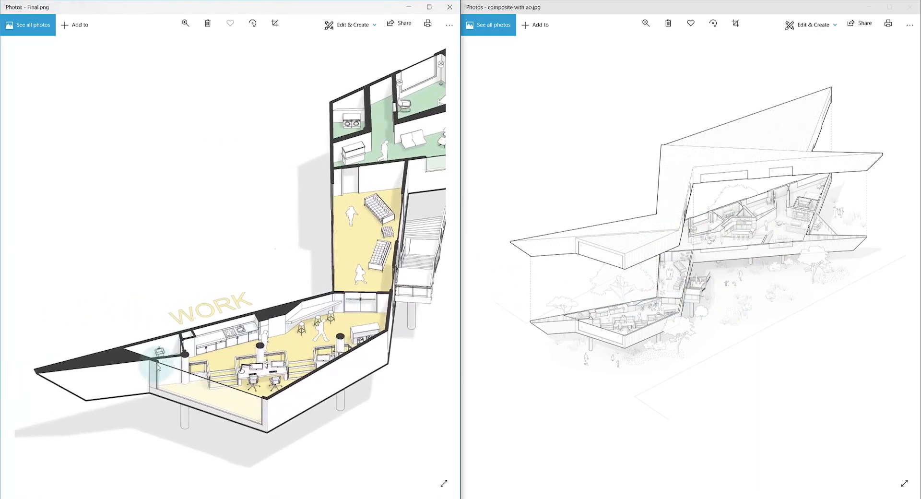
scroll(162, 366, up, 3)
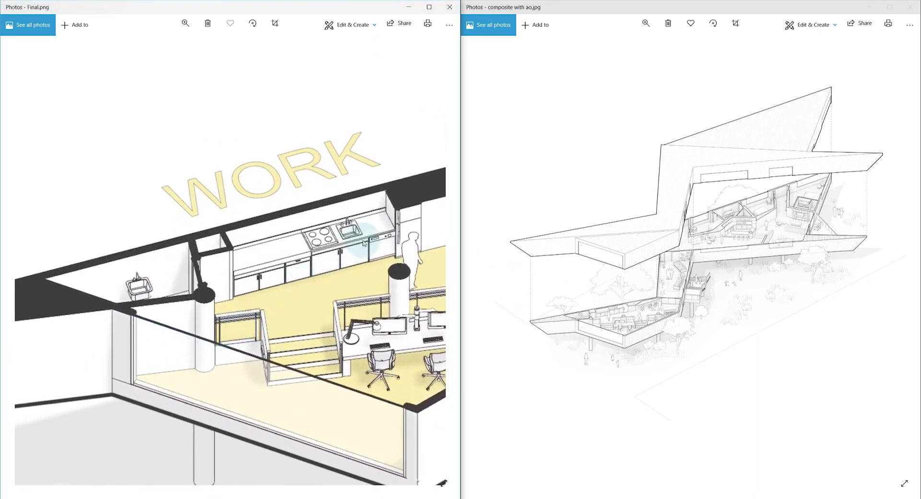
scroll(306, 244, up, 1)
drag(307, 244, 51, 254)
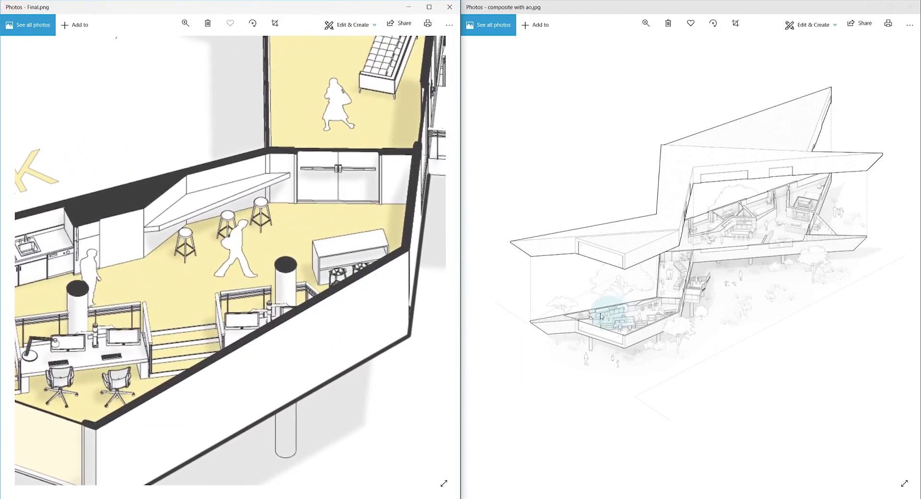
- Examine the matching work area, lounge and outdoor stairs in composite with ao.jpg for line weights and detail
scroll(565, 326, up, 2)
scroll(566, 325, up, 5)
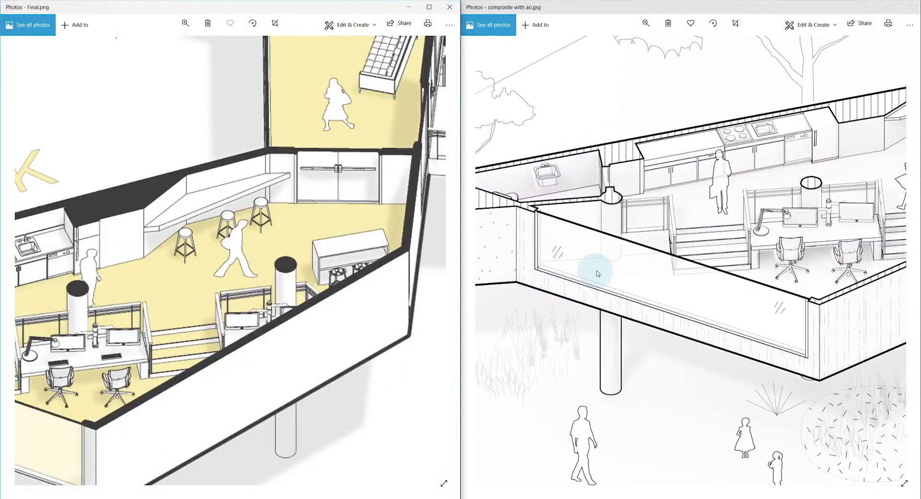
click(608, 291)
drag(608, 292, 613, 307)
drag(777, 267, 447, 313)
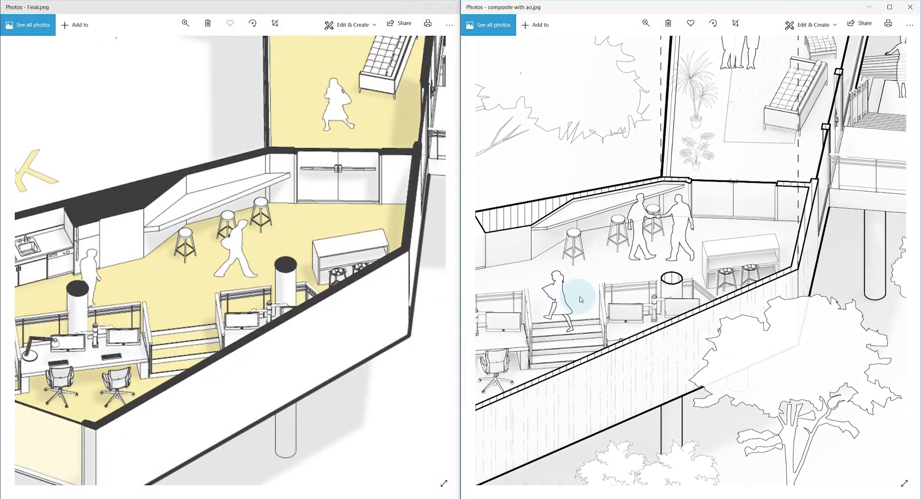
drag(602, 294, 608, 293)
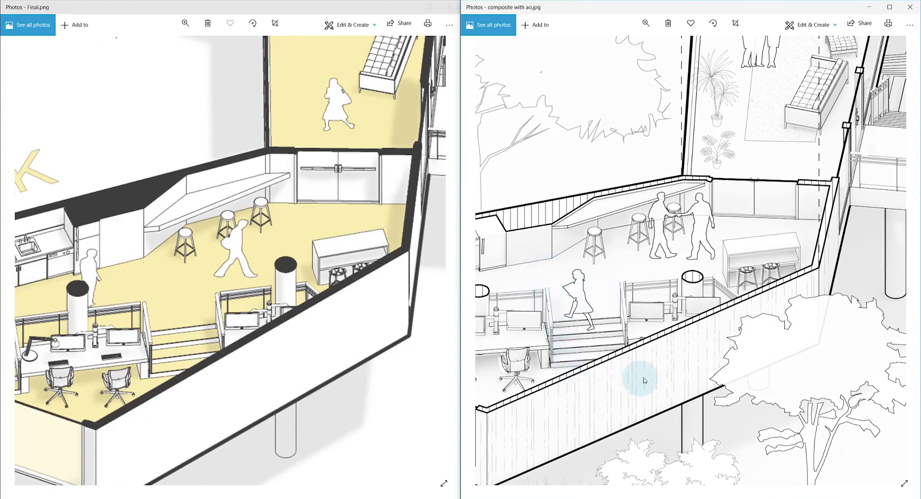
drag(773, 243, 613, 323)
scroll(666, 281, down, 5)
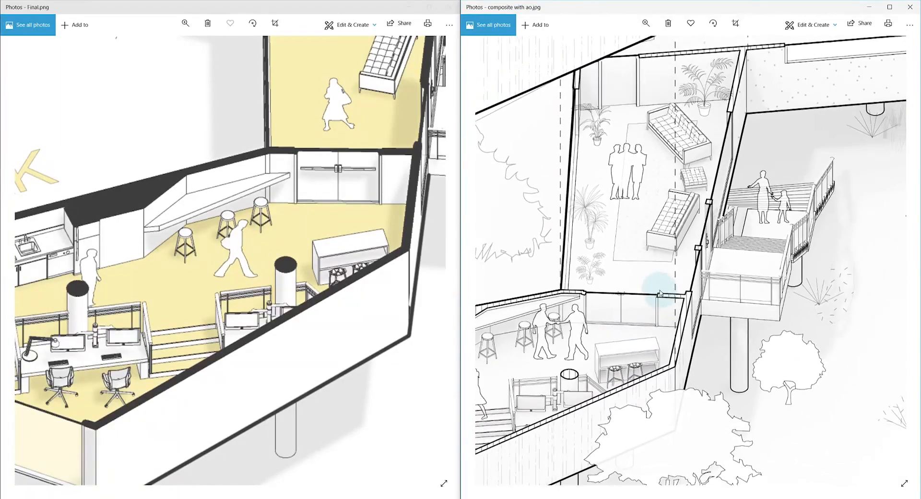
scroll(659, 287, down, 3)
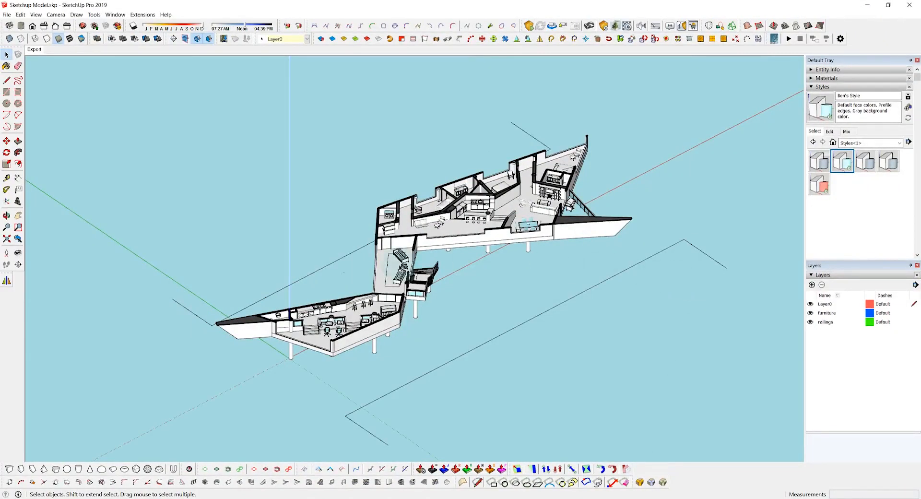
- Switch to the SketchUp model and inspect its section cut and section plane from several angles
mouse_move(400, 266)
mouse_down()
mouse_move(403, 295)
mouse_move(449, 254)
mouse_move(470, 251)
mouse_up()
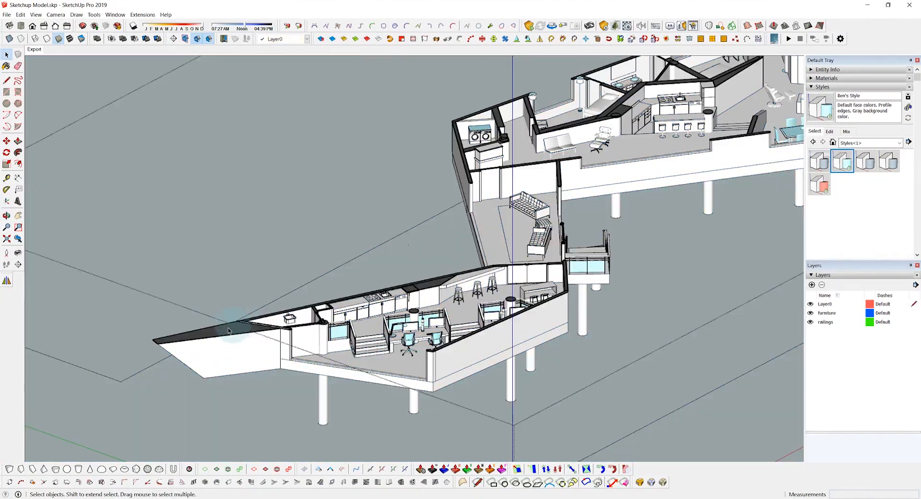
click(226, 331)
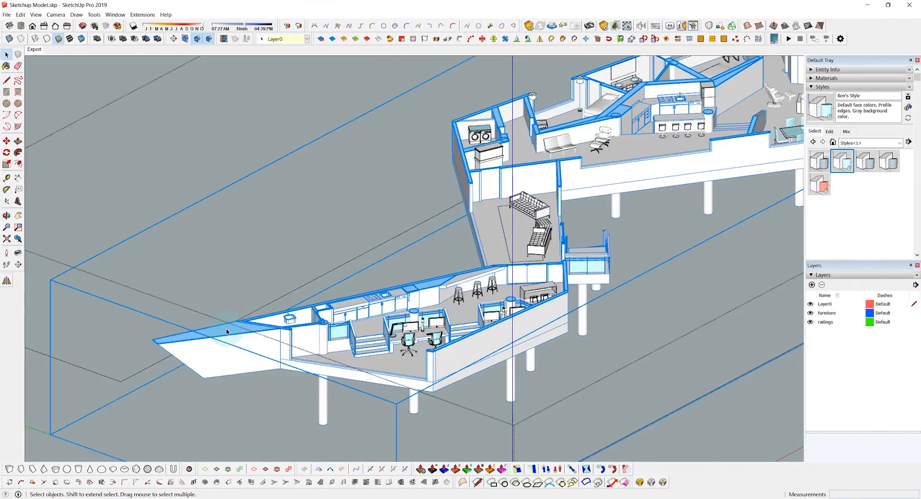
double_click(226, 331)
click(228, 330)
drag(228, 330, 343, 269)
scroll(344, 270, down, 2)
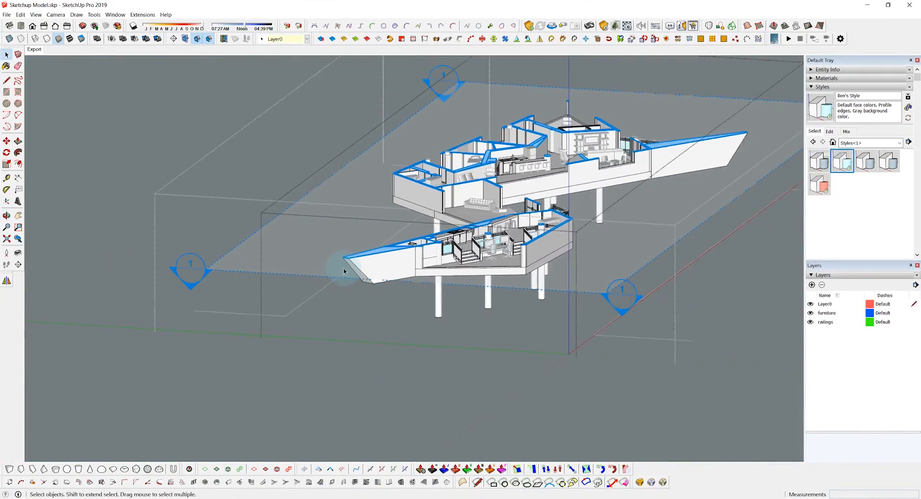
key(h)
drag(433, 310, 424, 327)
key(Escape)
key(Escape)
- Restore the camera view saved in the Export scene
scroll(834, 206, down, 2)
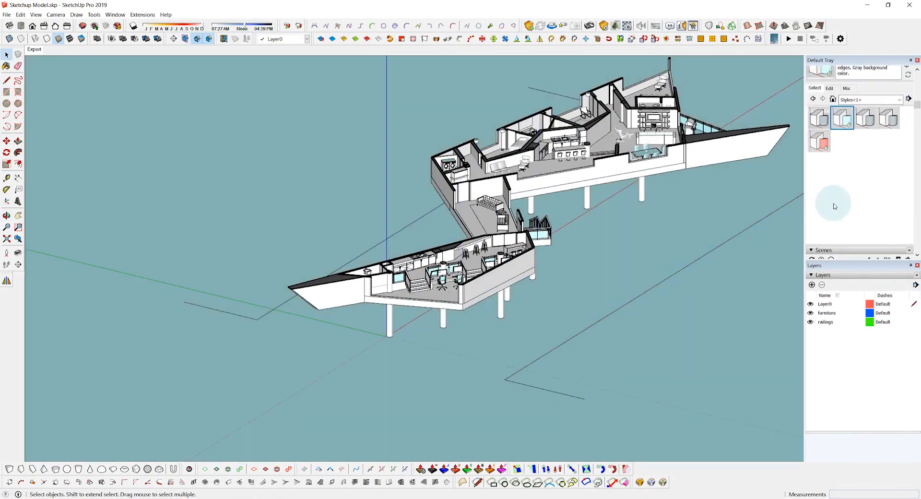
scroll(835, 207, down, 3)
click(826, 203)
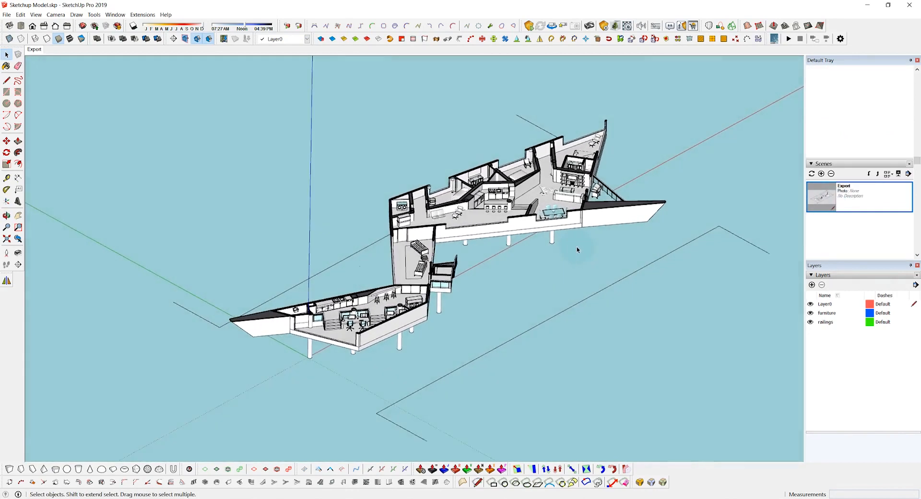
- Apply the HiddenLine style from the Default Styles collection to the model
scroll(825, 229, up, 5)
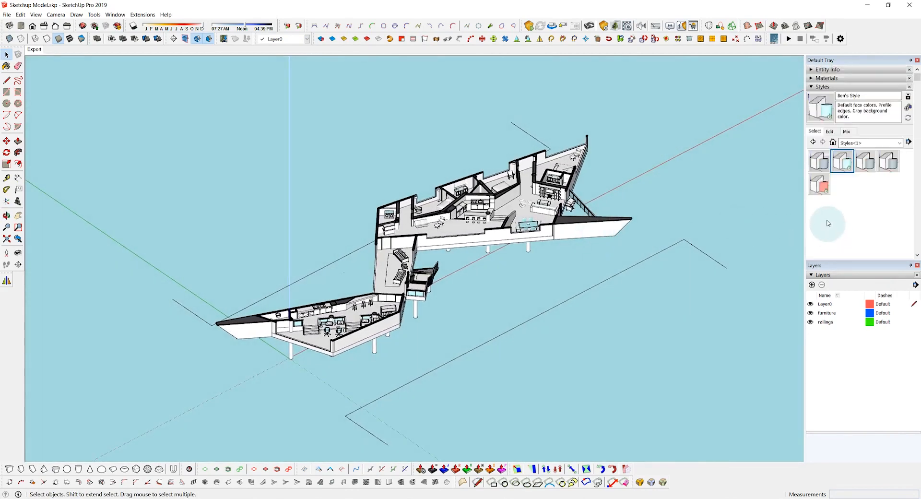
click(864, 142)
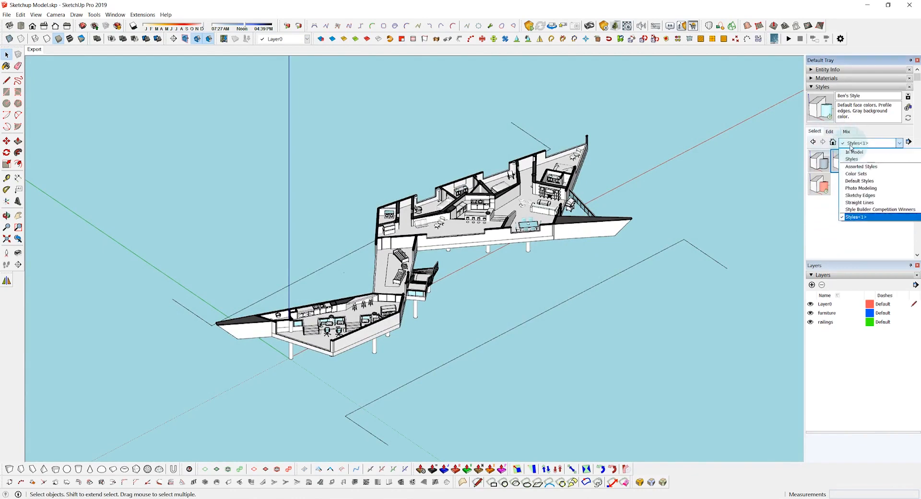
click(850, 182)
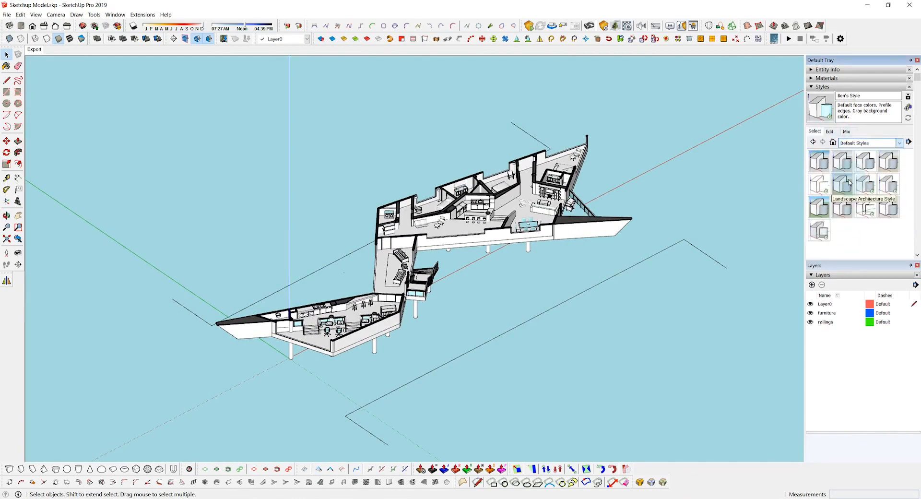
click(820, 184)
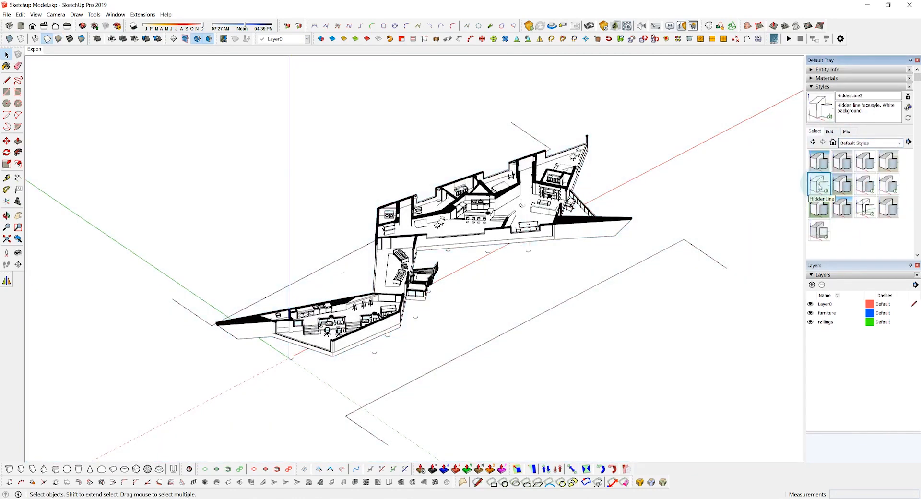
- In the style's edge settings, toggle edges off and back on, and enable profiles with a value of 1
click(830, 131)
click(813, 156)
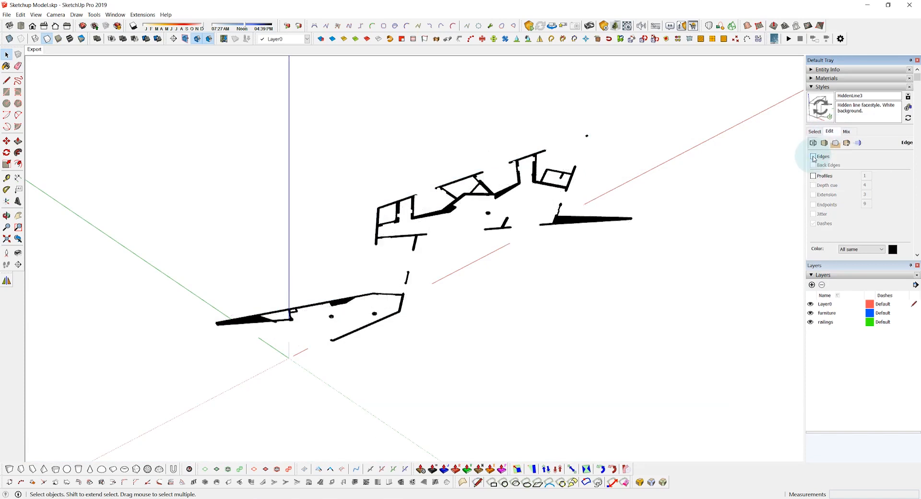
click(813, 157)
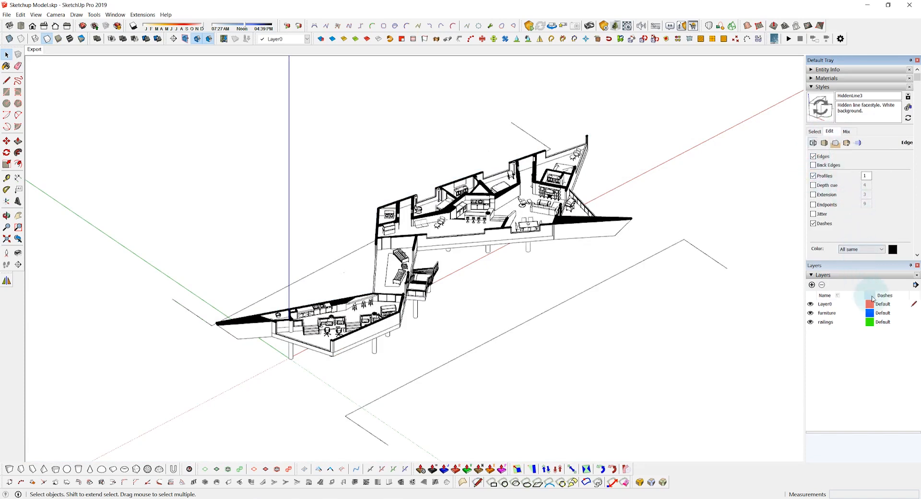
- Enable Color by layer and set the style's edge color to By material
click(915, 285)
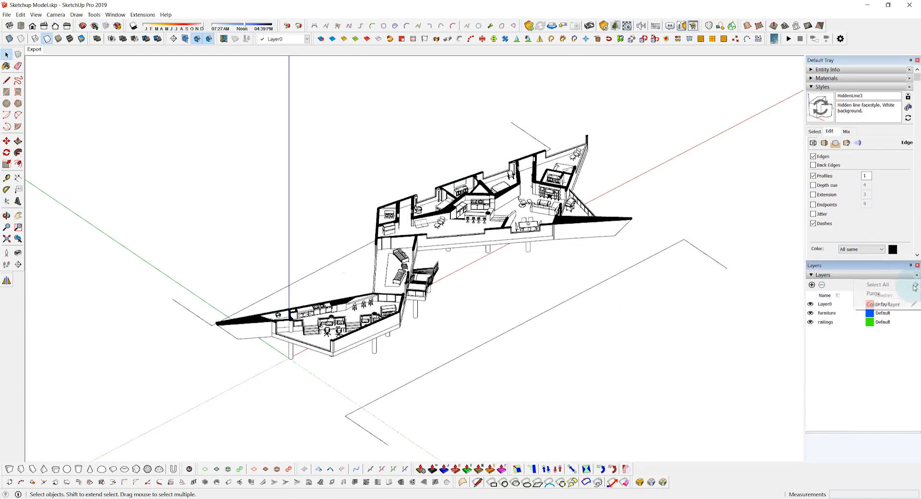
click(888, 306)
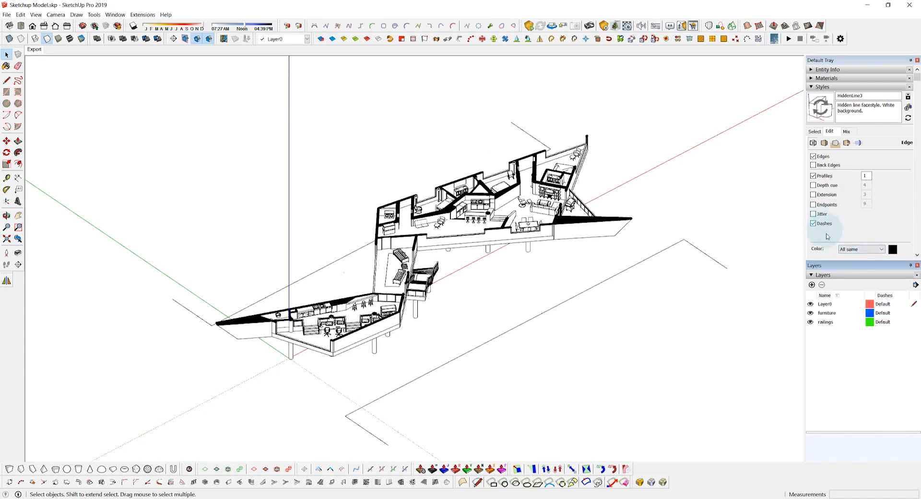
click(855, 250)
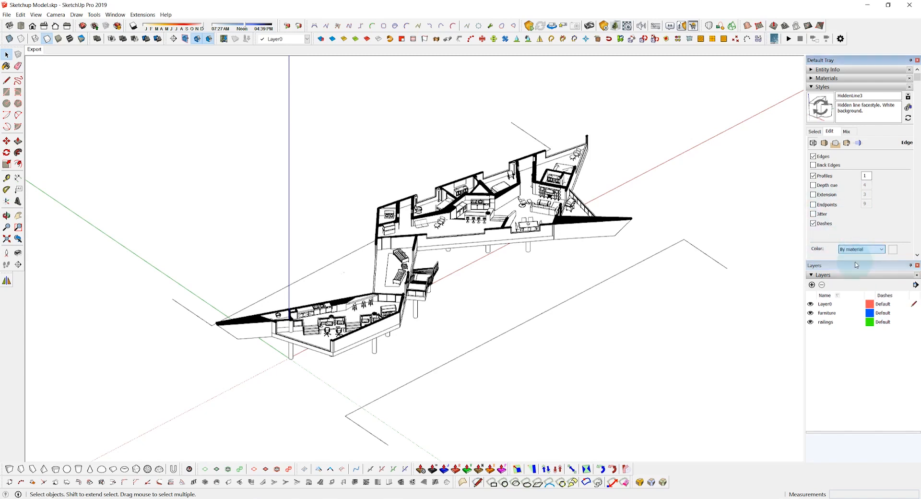
- Briefly hide the furniture and railings layers to check their contents, and try to hide Layer0
click(812, 316)
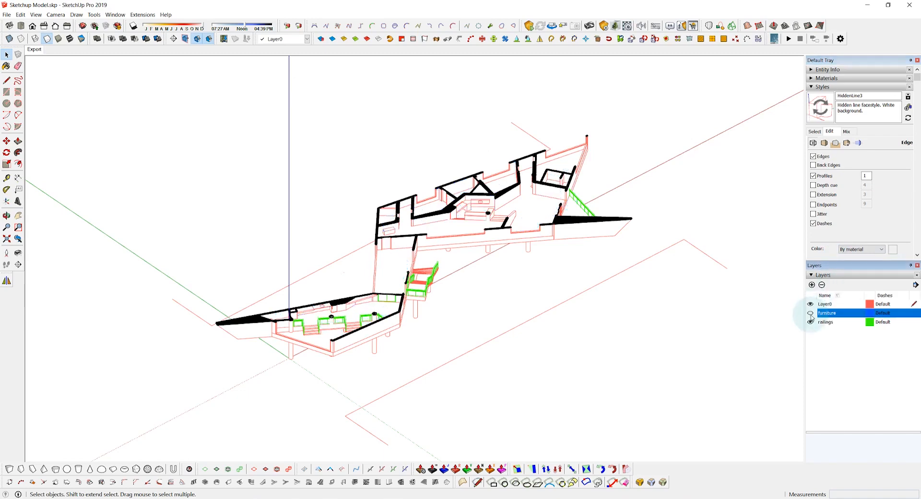
click(811, 323)
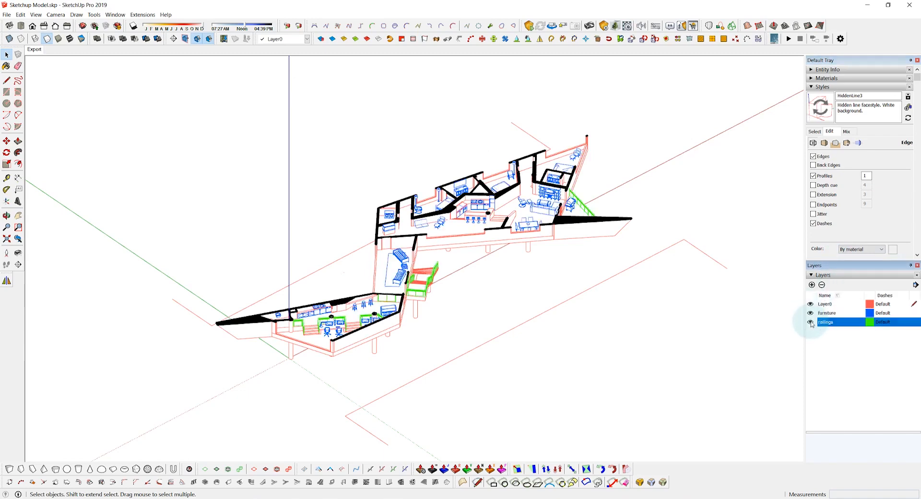
click(810, 304)
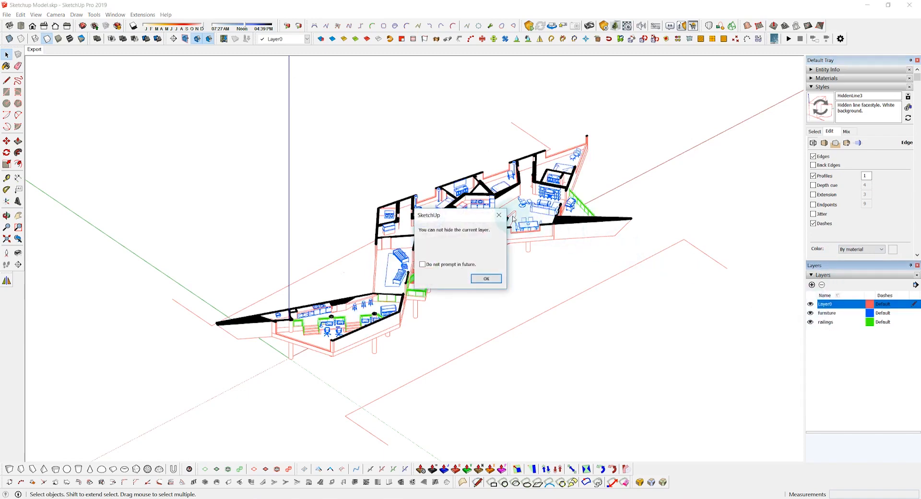
key(Return)
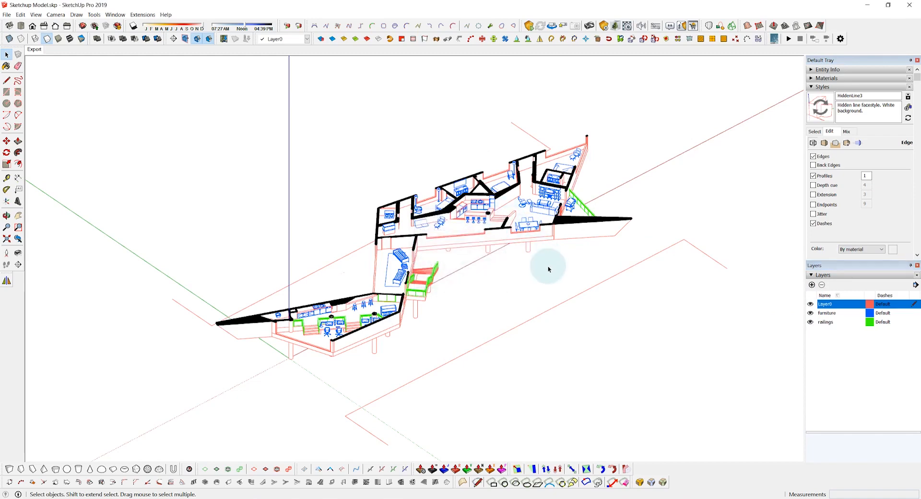
- Add a layer named stairs and change its color to a bright yellow-green
click(812, 285)
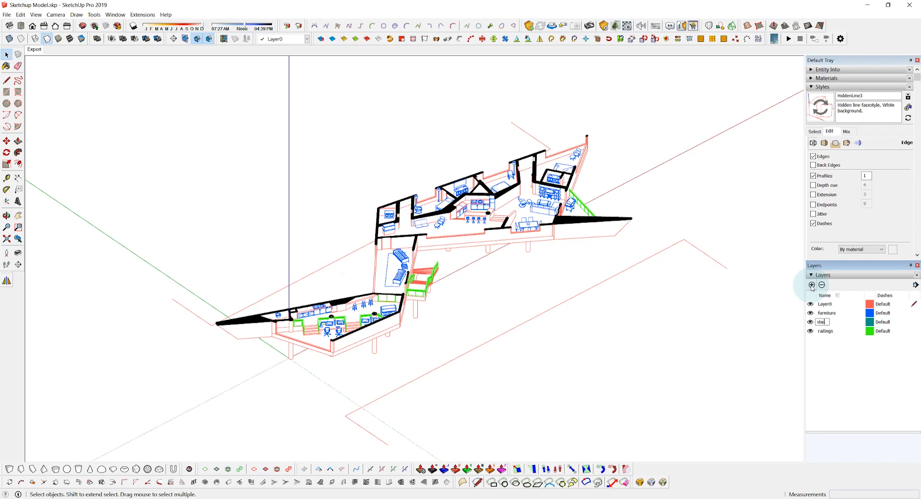
click(836, 324)
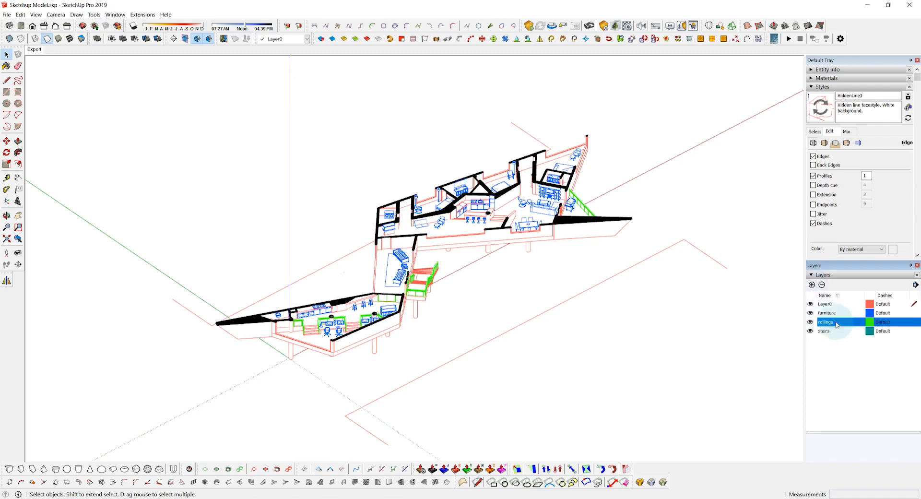
click(857, 330)
click(869, 331)
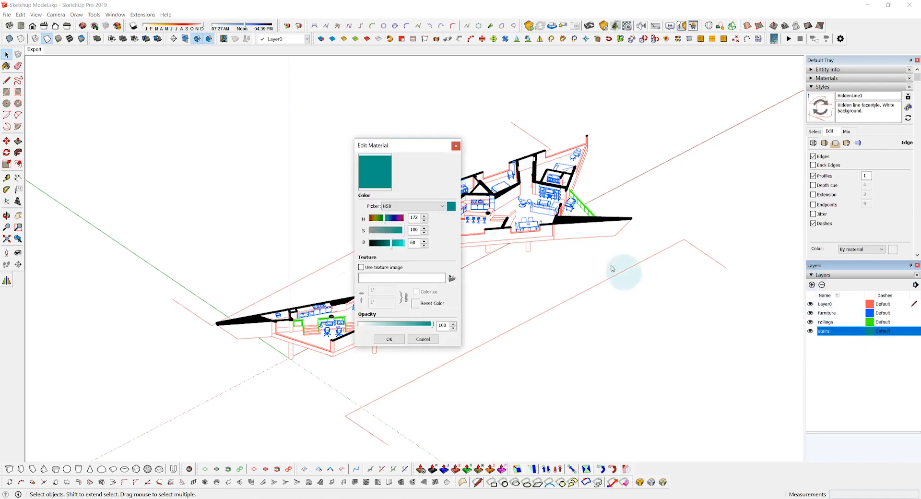
click(377, 219)
click(400, 243)
click(389, 339)
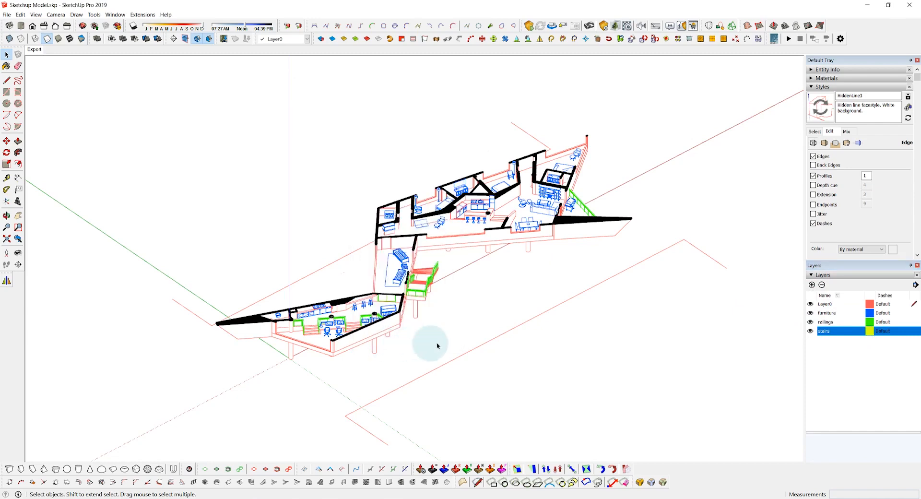
- Assign both outdoor stair flights beside the lounge to the stairs layer
scroll(432, 307, up, 6)
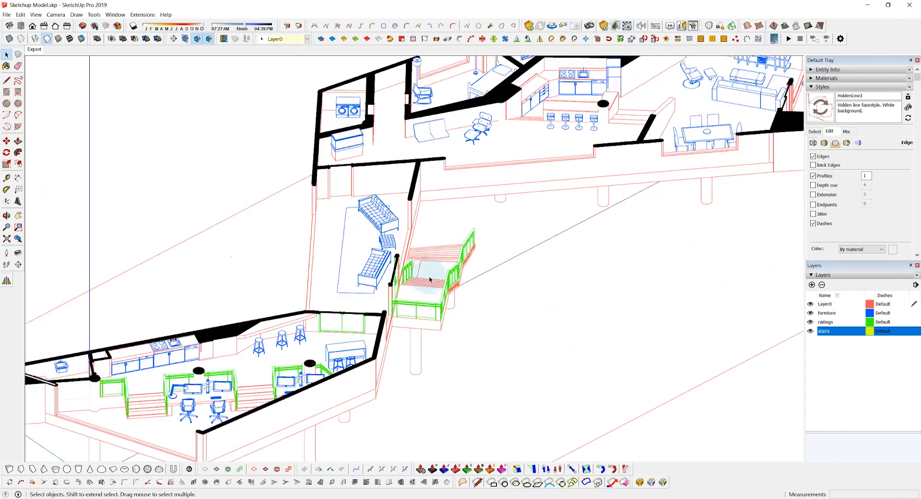
double_click(432, 291)
double_click(434, 288)
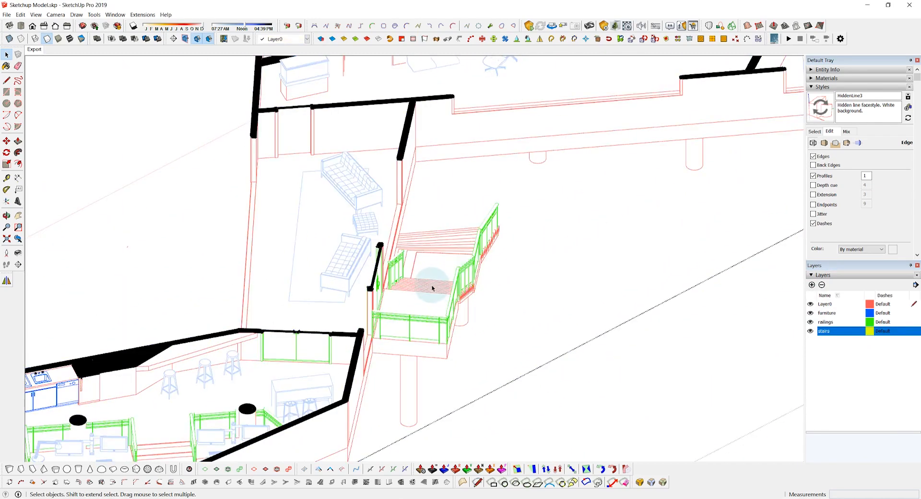
click(432, 288)
click(439, 268)
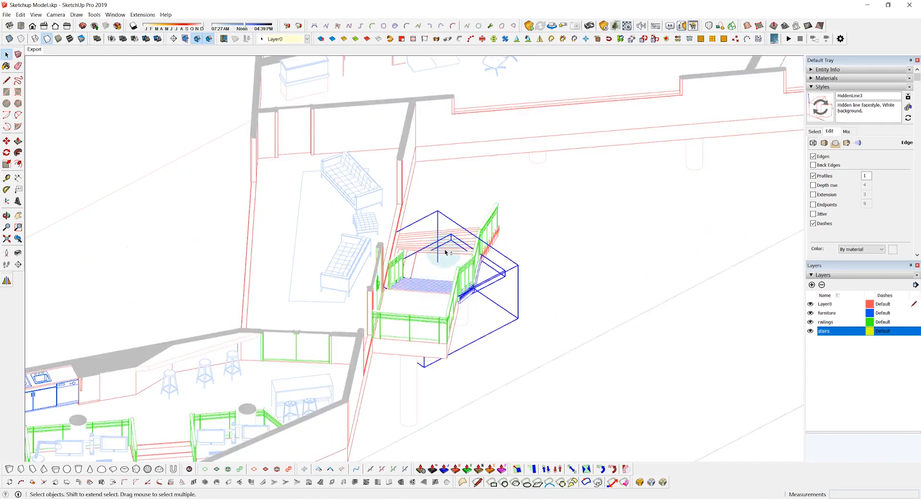
shift+click(451, 248)
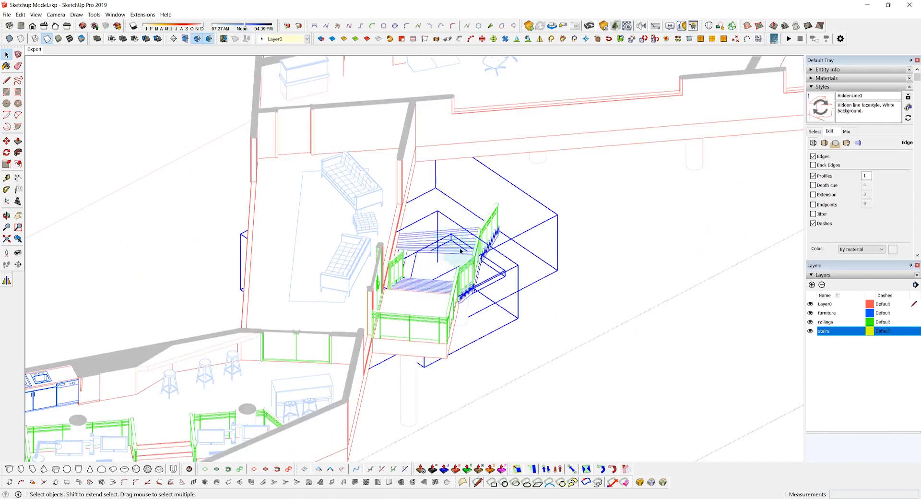
click(276, 41)
click(273, 71)
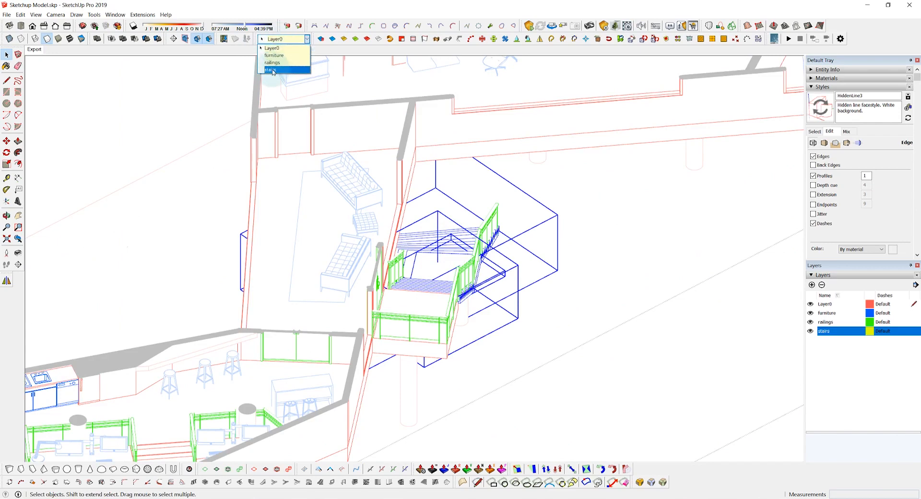
- Deselect the stairs, inspect their layer color up close, and bring up the saved Export scene's settings and camera view
click(200, 127)
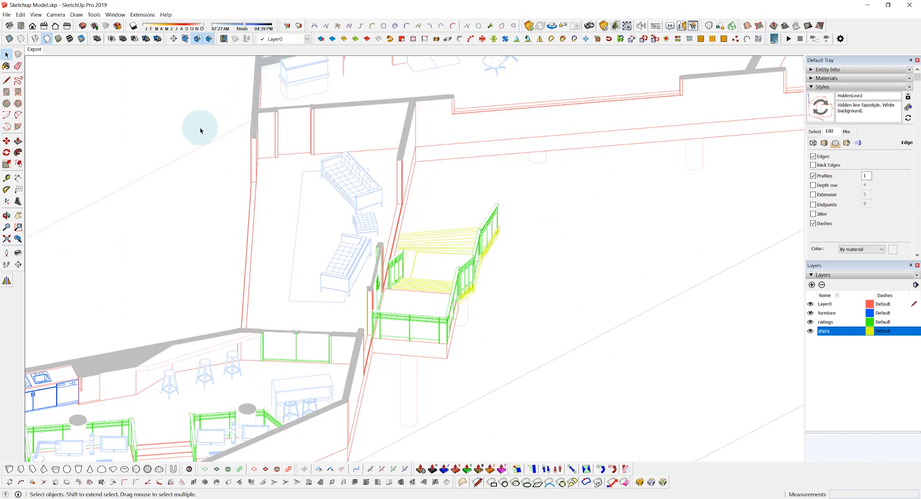
scroll(450, 254, up, 3)
scroll(450, 254, up, 2)
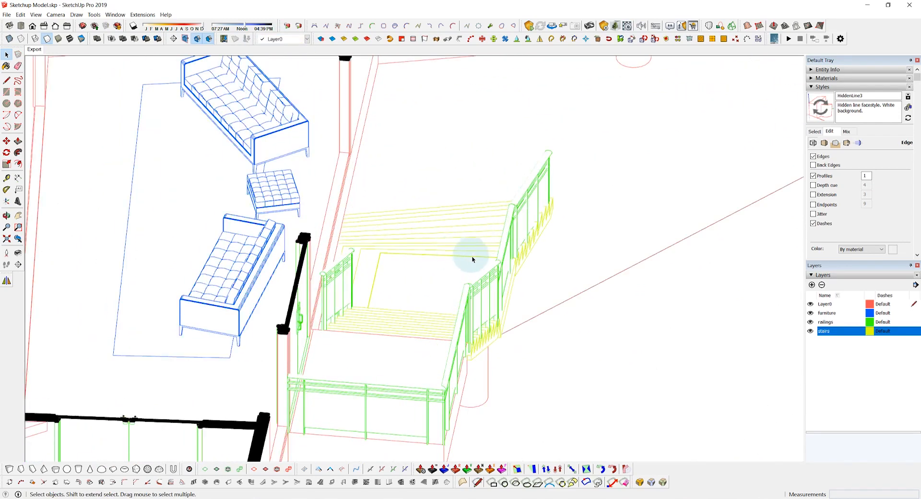
scroll(619, 260, down, 1)
scroll(833, 212, down, 3)
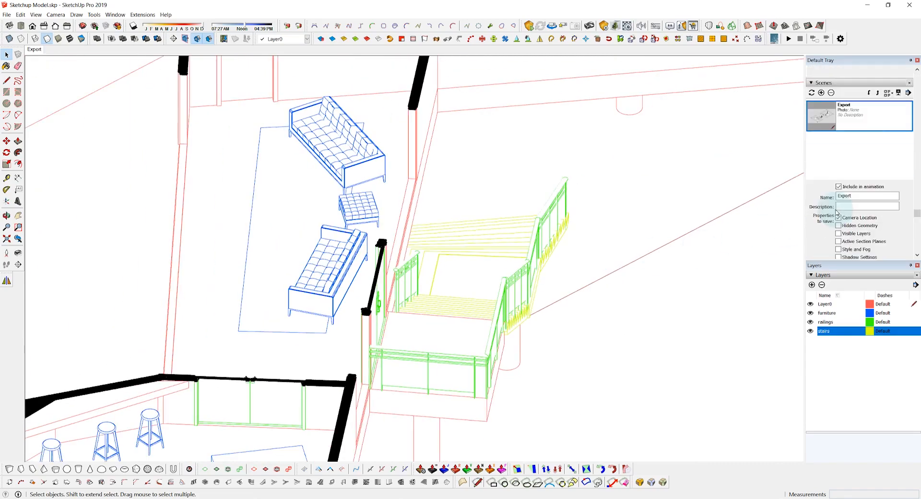
click(864, 137)
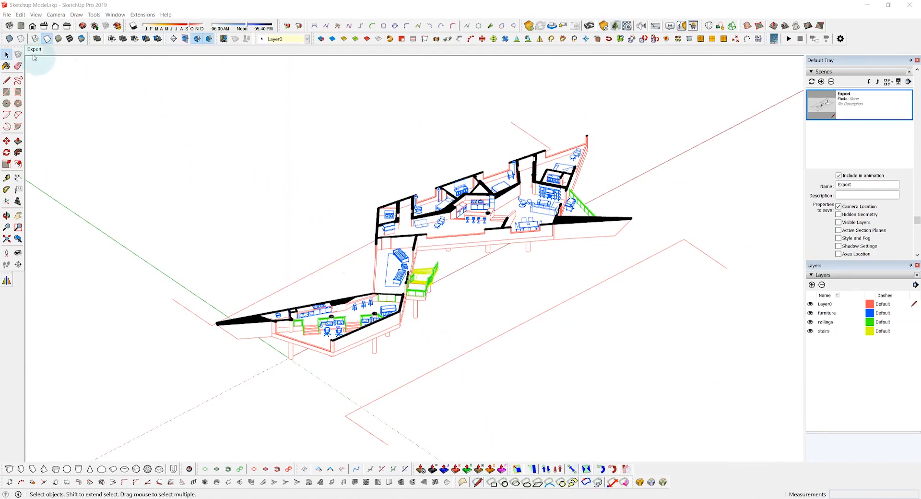
- Export the full line view as a 2D graphic PDF named Lines into the WORKING folder
click(7, 14)
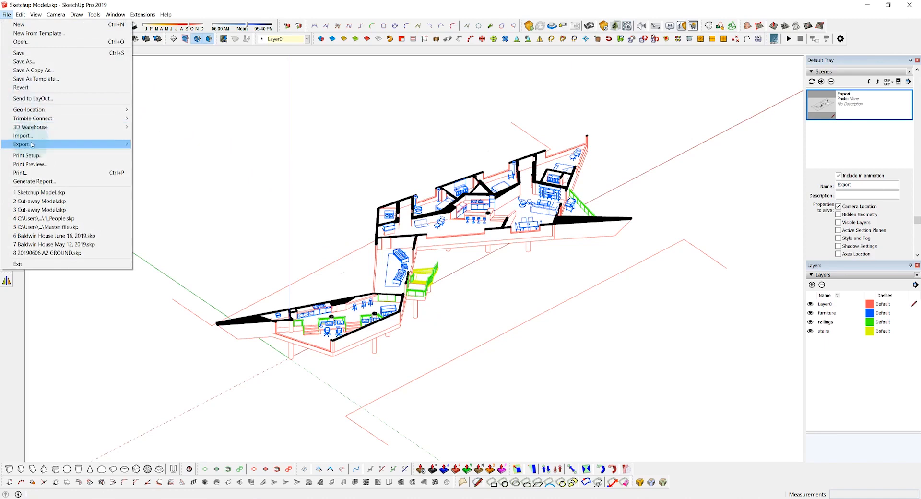
mouse_move(31, 144)
click(151, 153)
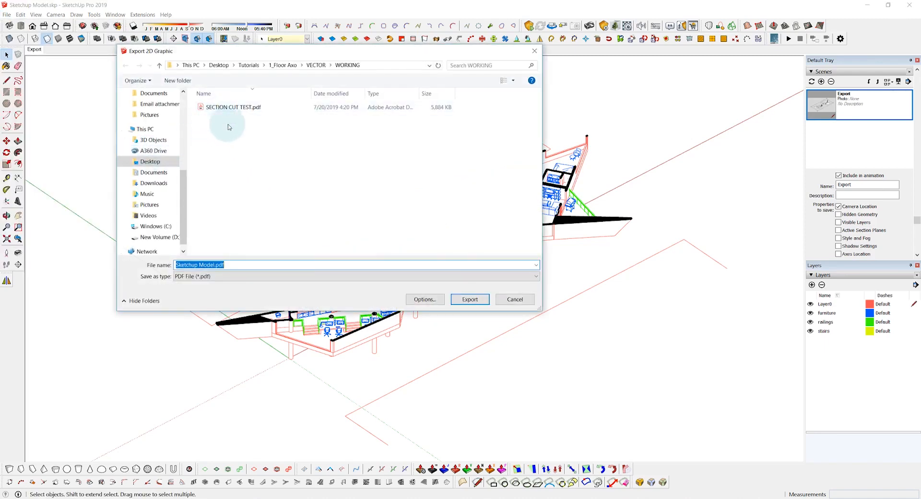
click(221, 107)
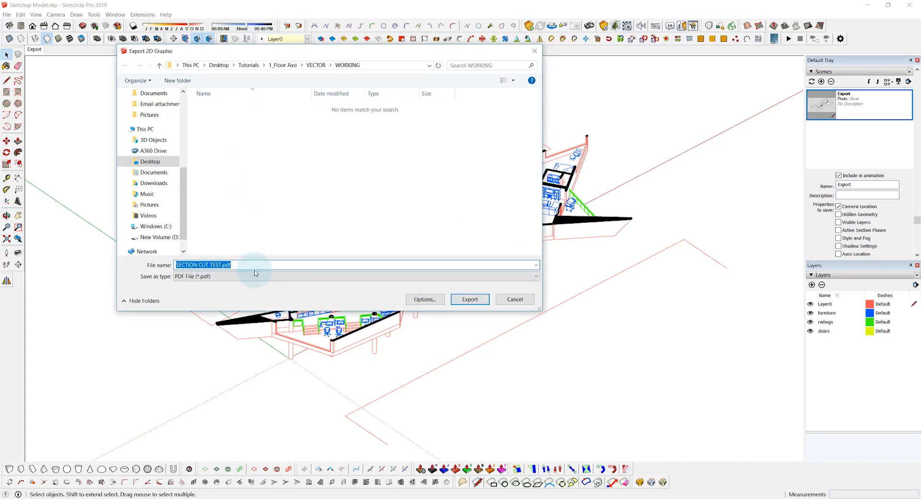
click(316, 277)
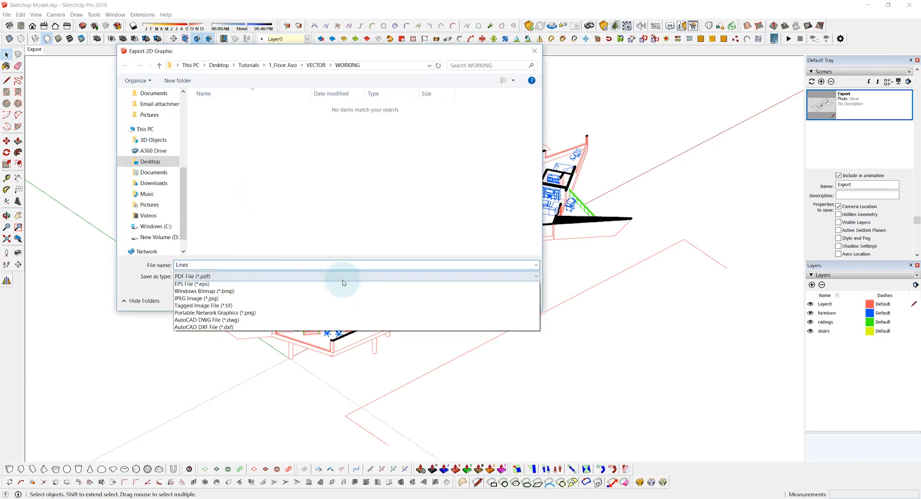
click(331, 287)
click(424, 298)
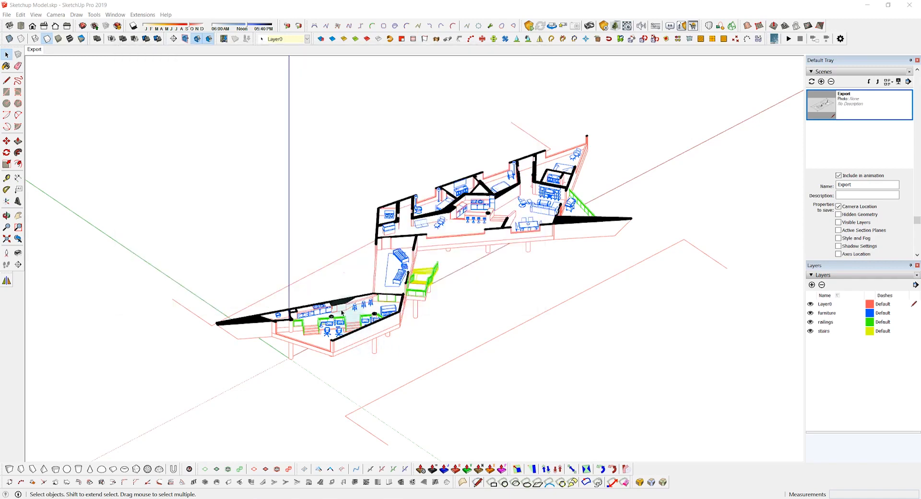
- Turn off the display of both edges and profiles for the model
click(36, 14)
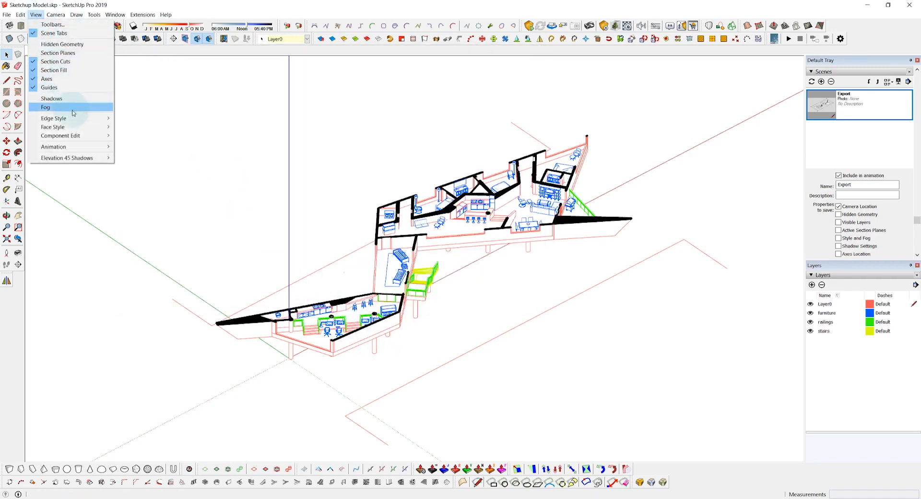
click(132, 118)
click(36, 15)
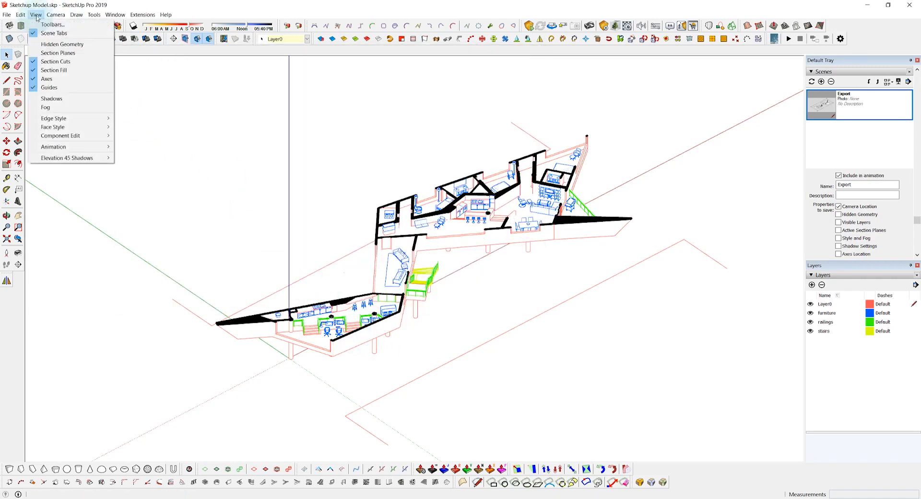
mouse_move(67, 119)
click(139, 138)
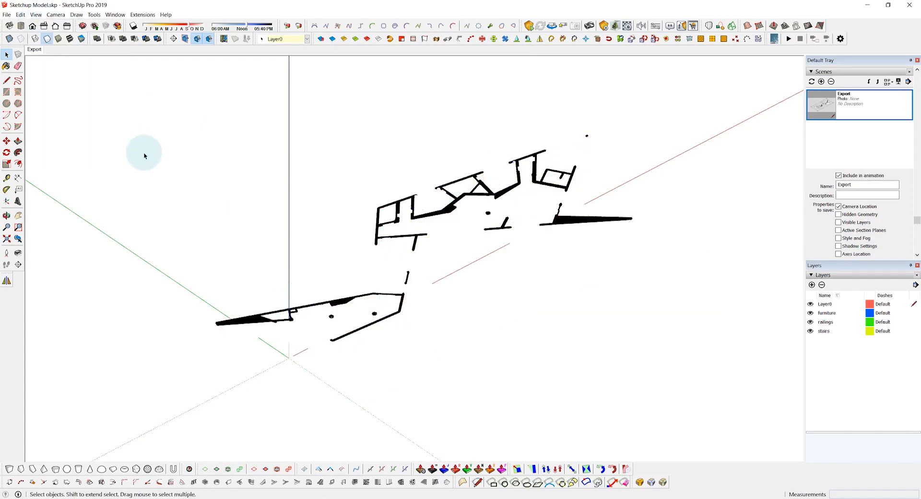
- Set the style's section fill color to white with HLS values 0, 0, 100
scroll(838, 155, up, 2)
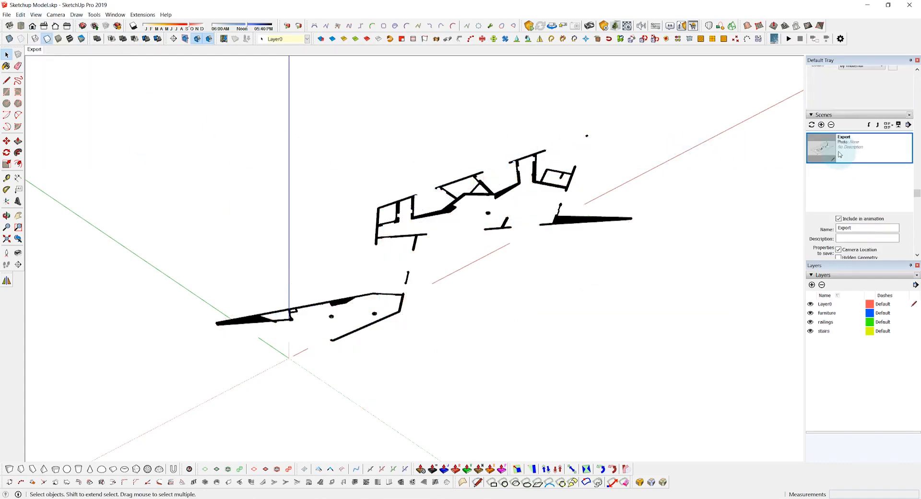
scroll(832, 150, up, 2)
click(812, 159)
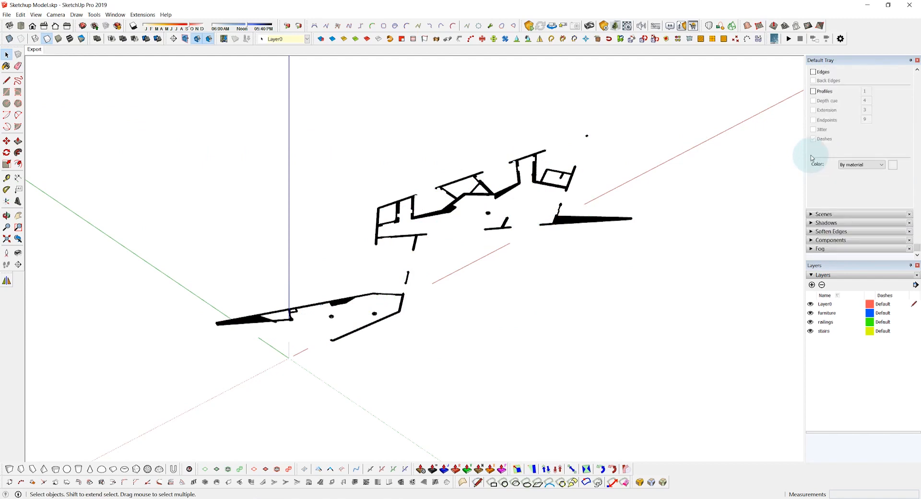
scroll(813, 144, up, 5)
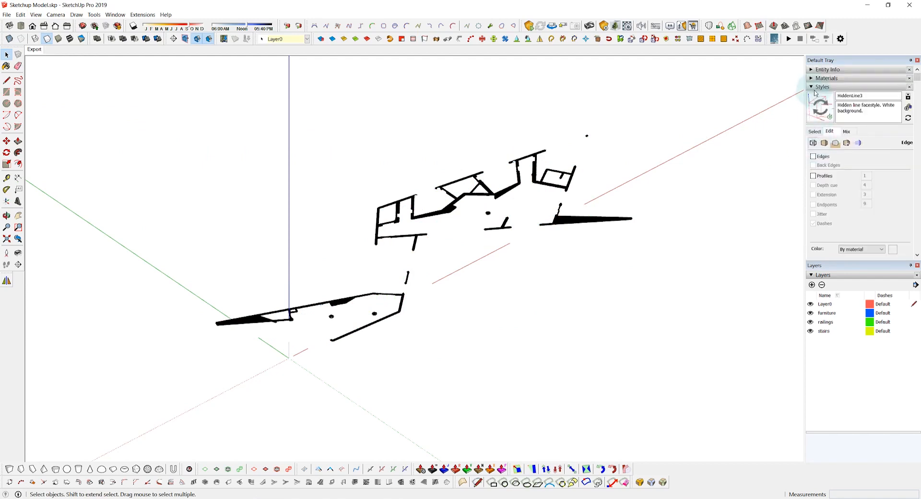
click(858, 143)
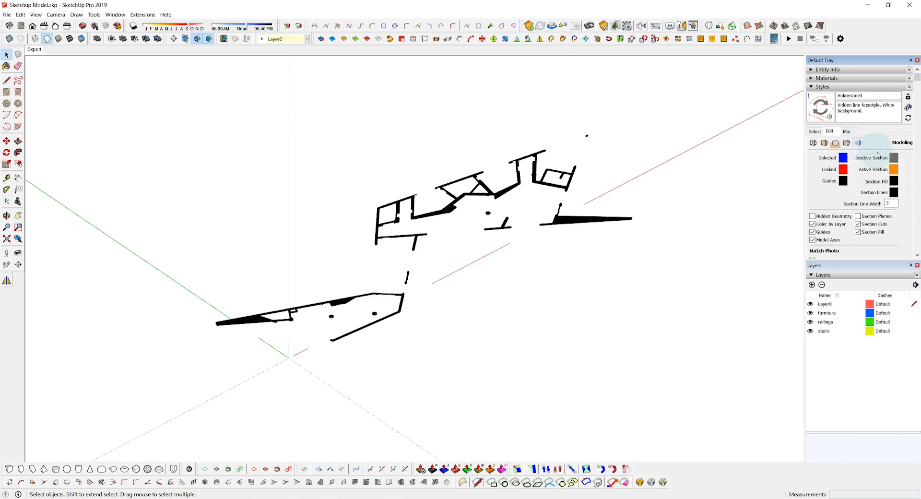
click(894, 181)
drag(363, 210, 383, 210)
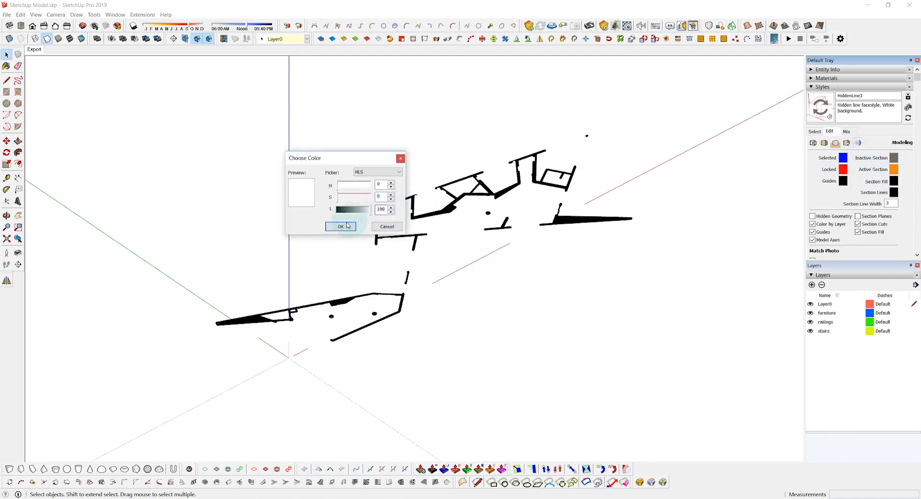
click(345, 227)
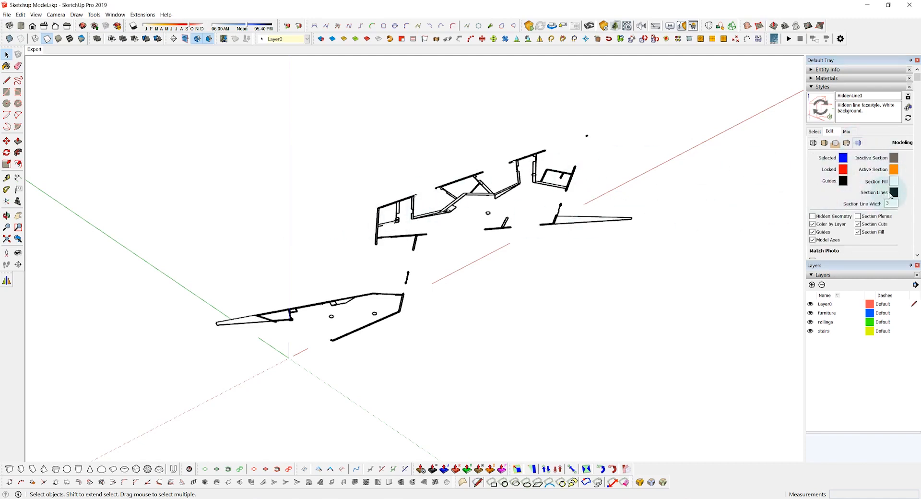
- Set the style's section lines color to white with HLS values 0, 0, 100
click(895, 192)
click(370, 210)
click(341, 227)
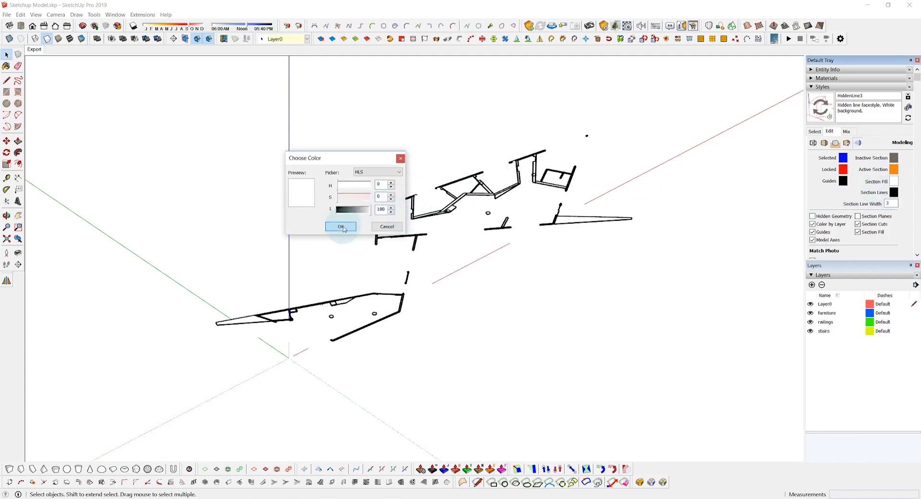
click(398, 247)
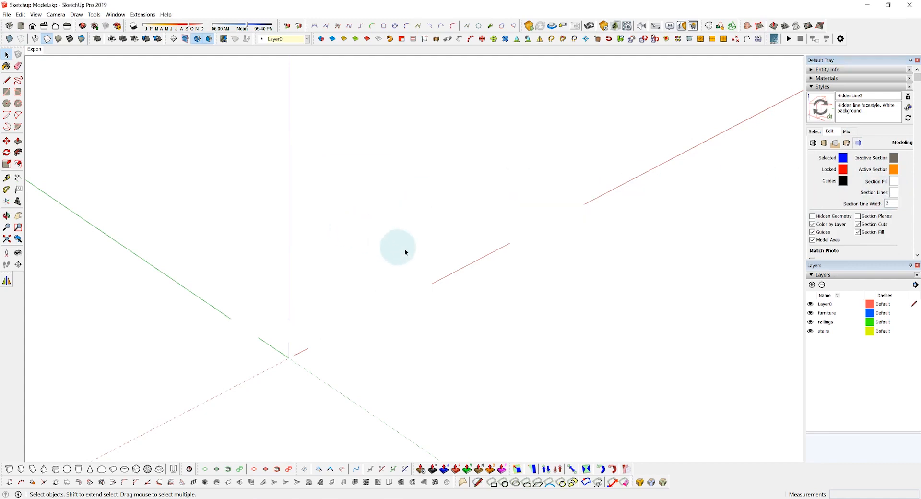
- Turn on shadows and darken them by setting the Dark value to 52
click(134, 27)
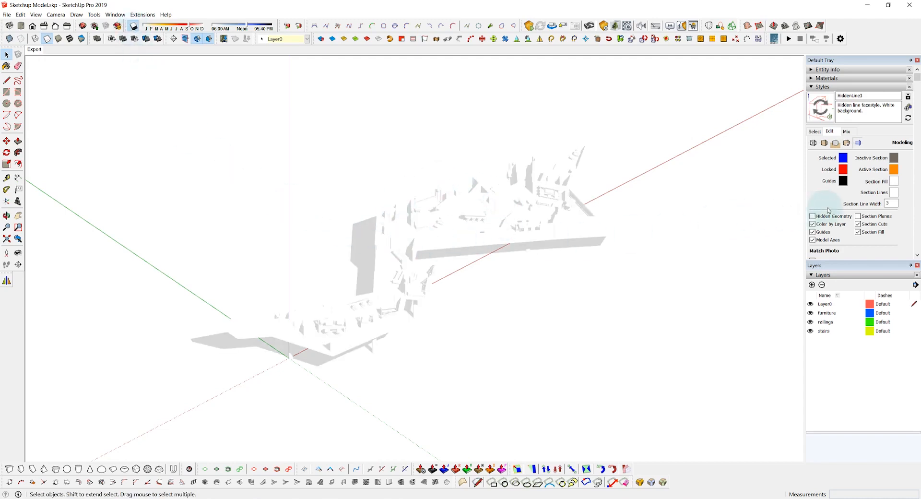
click(811, 87)
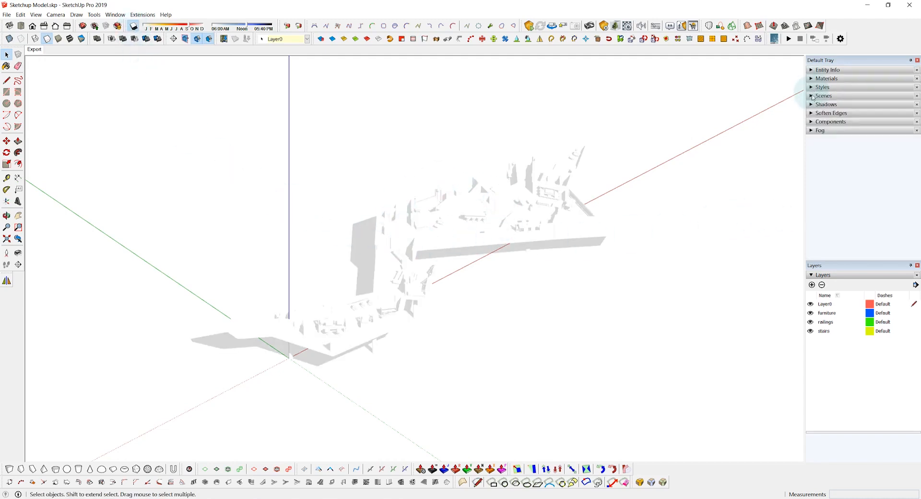
click(812, 105)
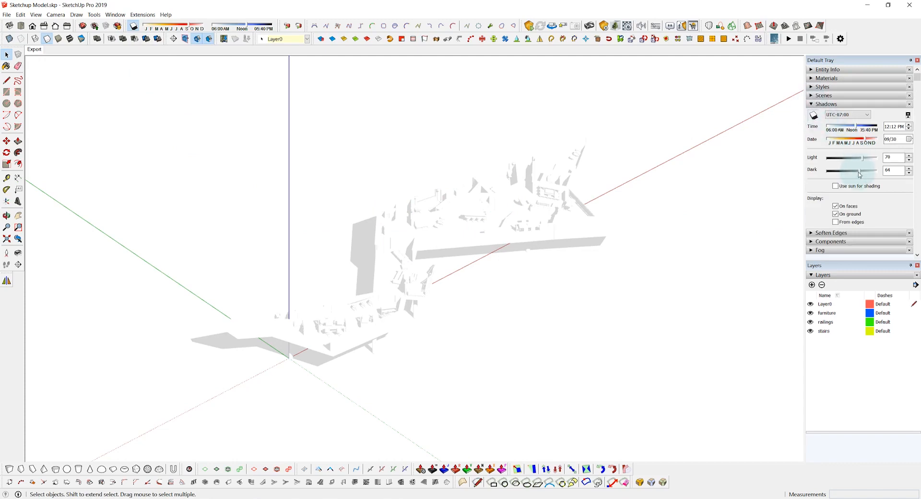
drag(860, 175, 856, 176)
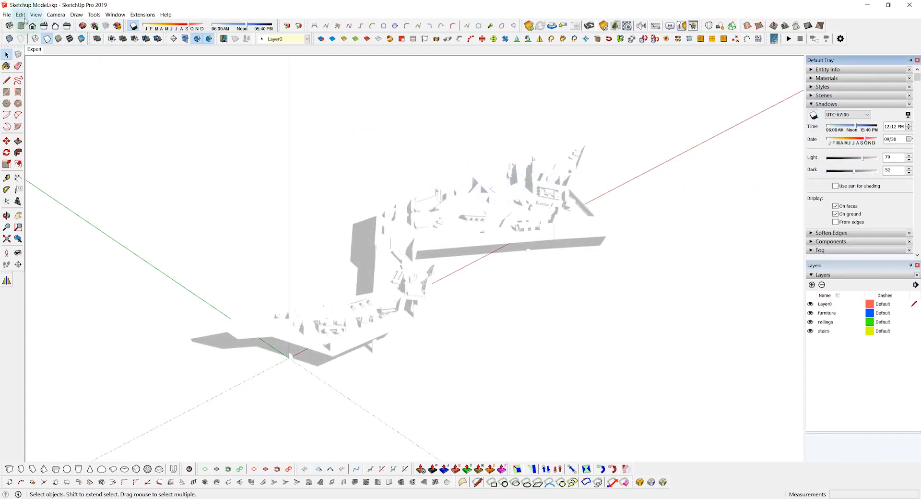
- Export the shadow-only view as a PNG 2D graphic named Shadows with a width of 3000 pixels
click(7, 14)
mouse_move(68, 144)
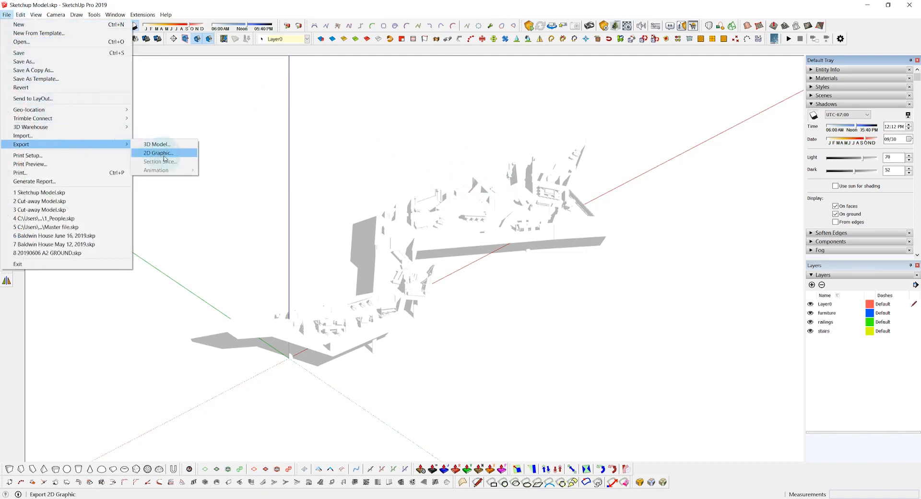
click(159, 152)
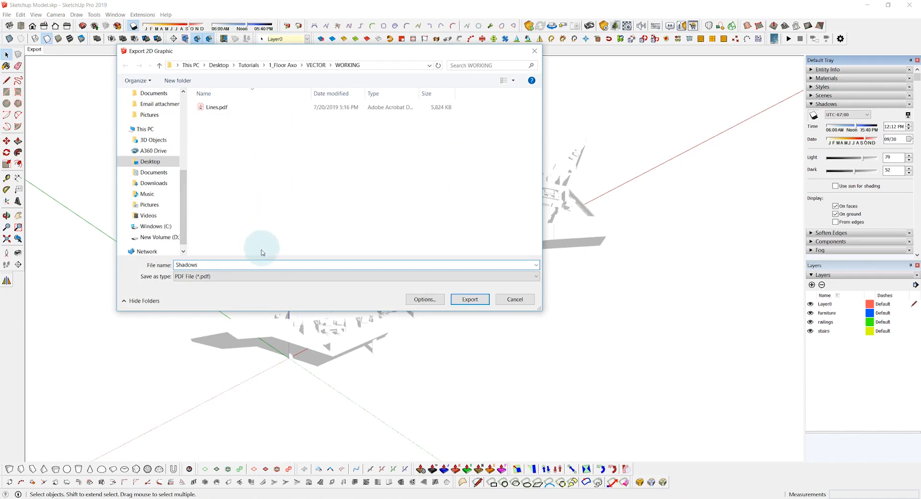
click(263, 276)
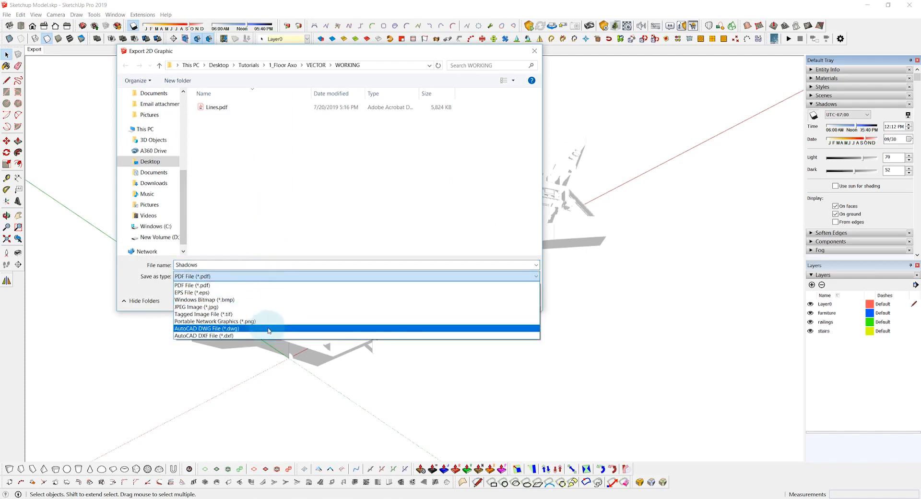
click(268, 322)
click(417, 305)
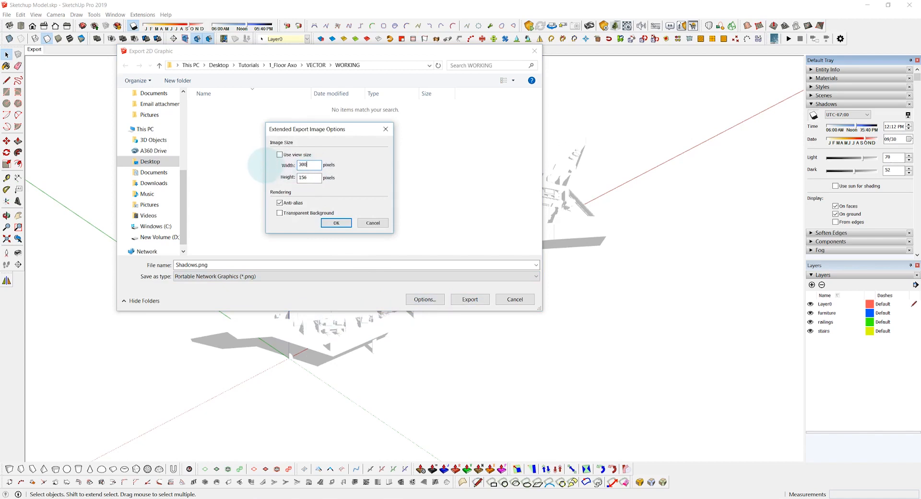
double_click(309, 164)
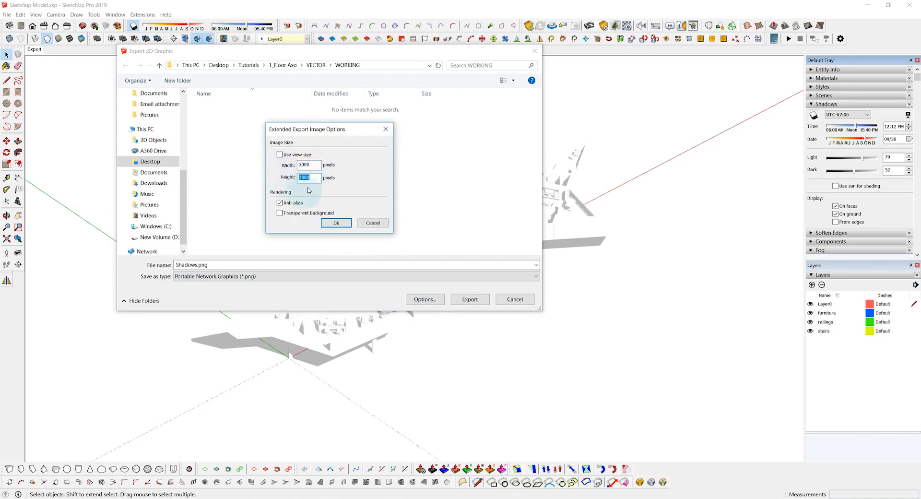
click(337, 223)
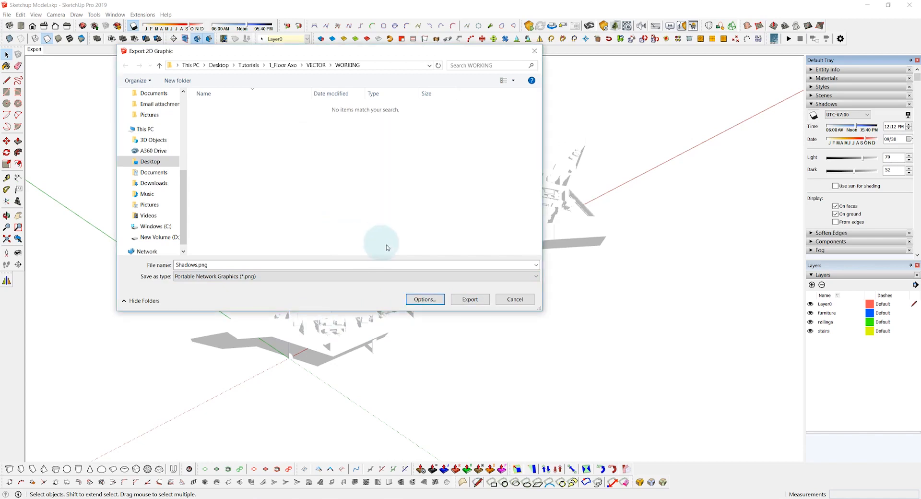
click(465, 303)
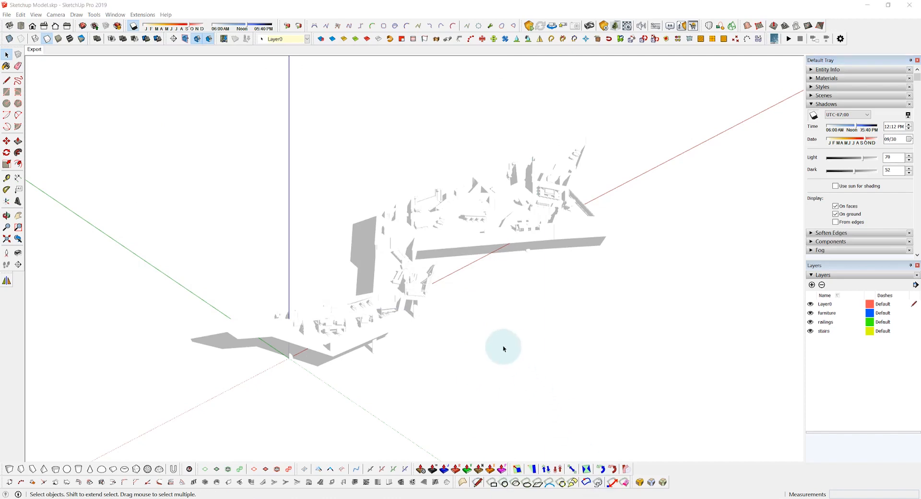
- Turn off shadows and restore the display of edges and profiles
click(133, 28)
click(35, 15)
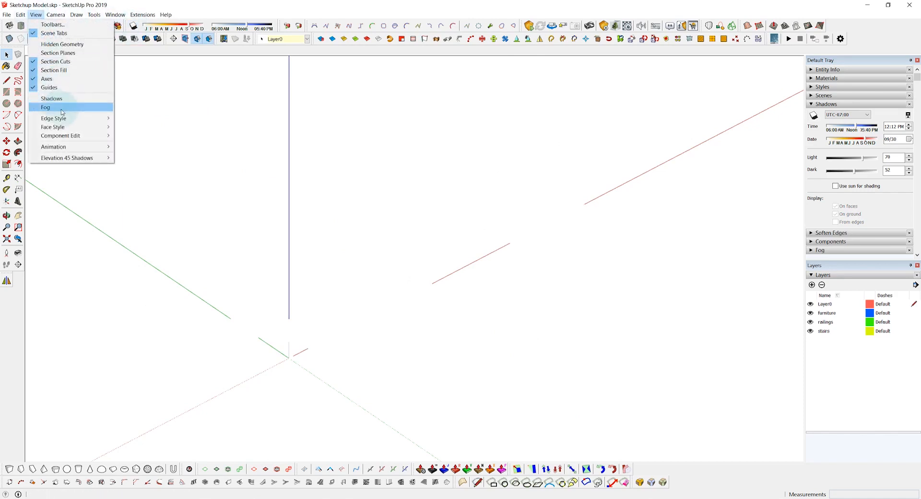
mouse_move(96, 118)
click(36, 14)
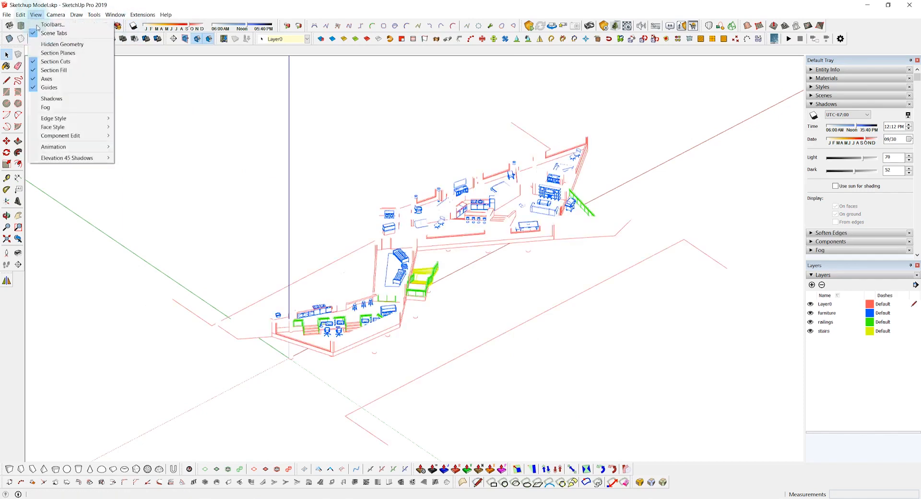
mouse_move(63, 117)
click(229, 160)
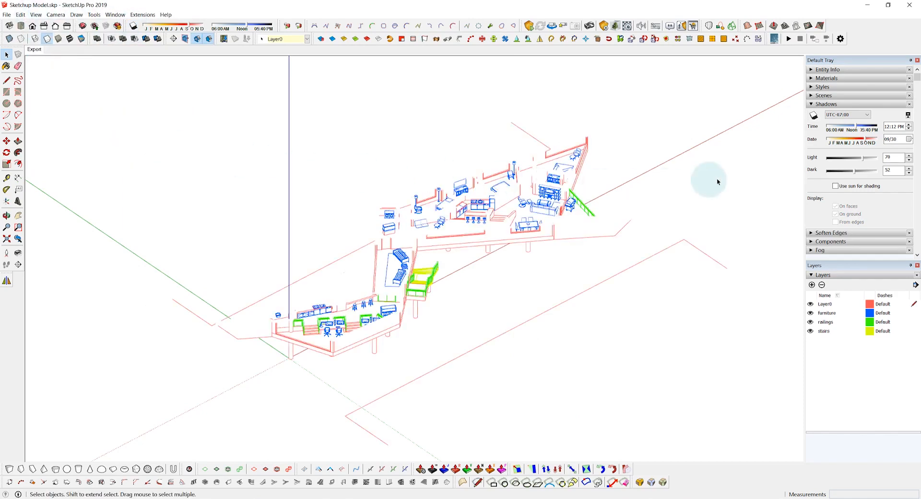
- Set both the section fill and section lines colors of the style to black
click(814, 104)
click(809, 88)
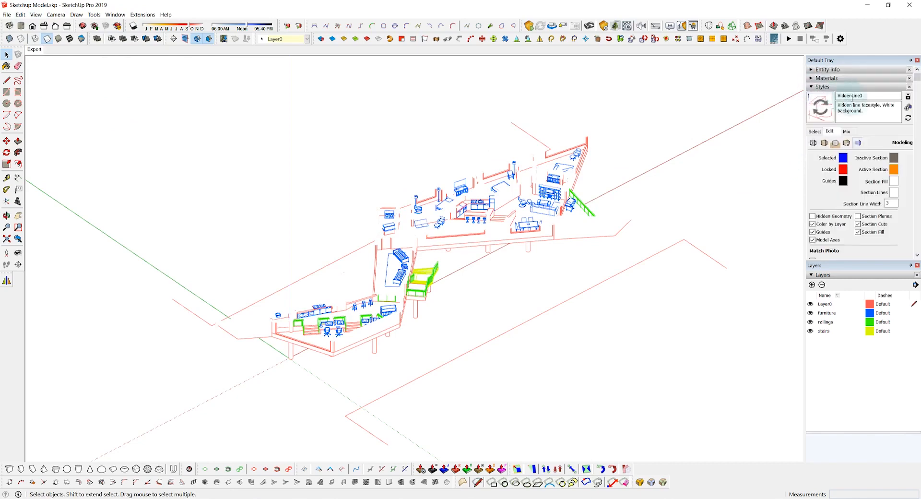
click(891, 184)
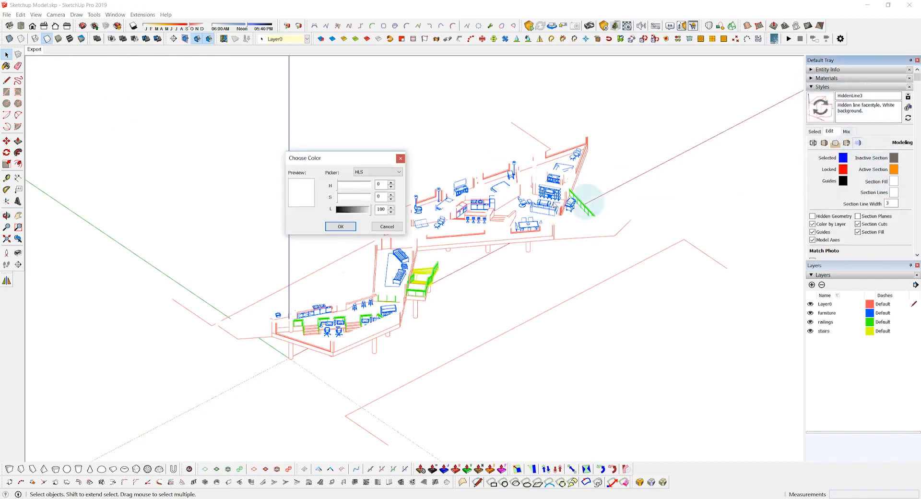
mouse_move(348, 210)
mouse_down()
mouse_move(319, 211)
mouse_move(336, 211)
mouse_up()
click(342, 226)
click(894, 192)
click(340, 226)
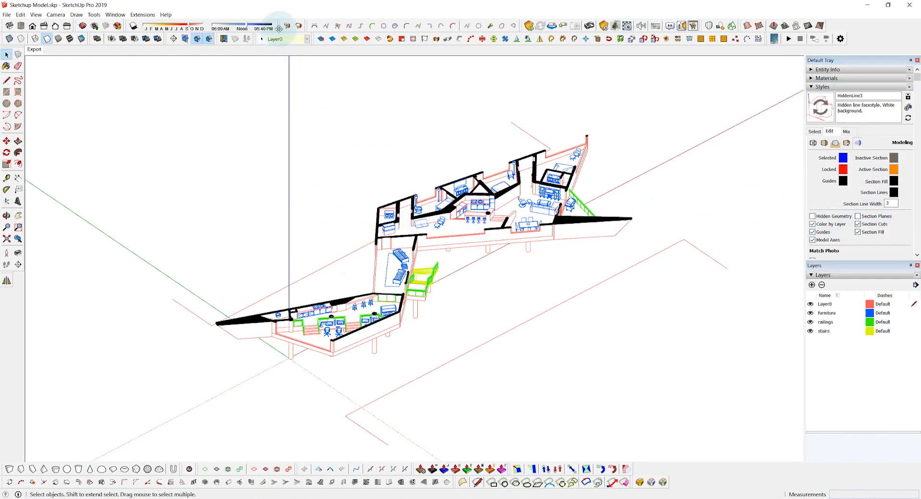
- Float the AmbientOcclusion toolbar over the model and preview the ambient occlusion render in the viewport, then stop it
drag(279, 28, 193, 126)
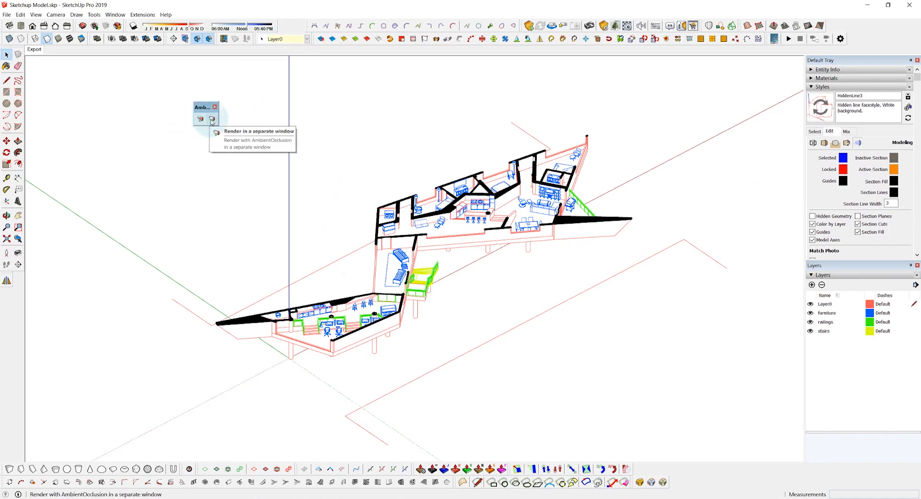
click(202, 119)
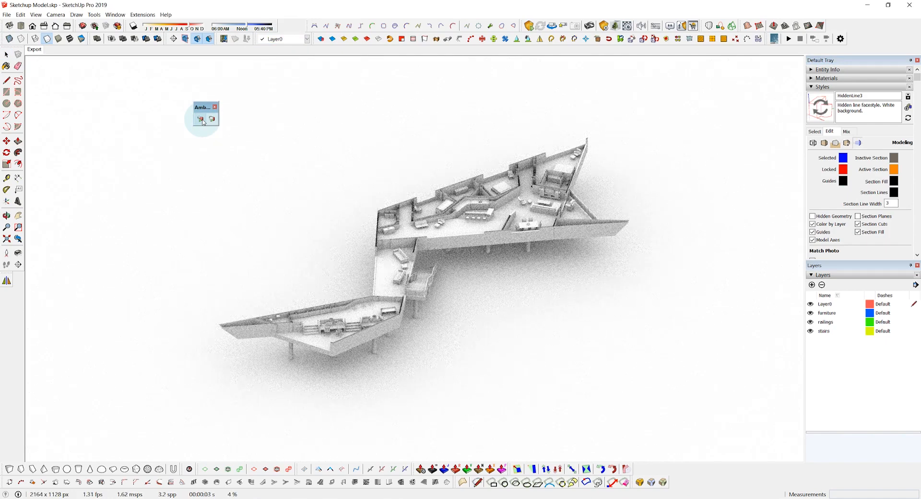
click(202, 119)
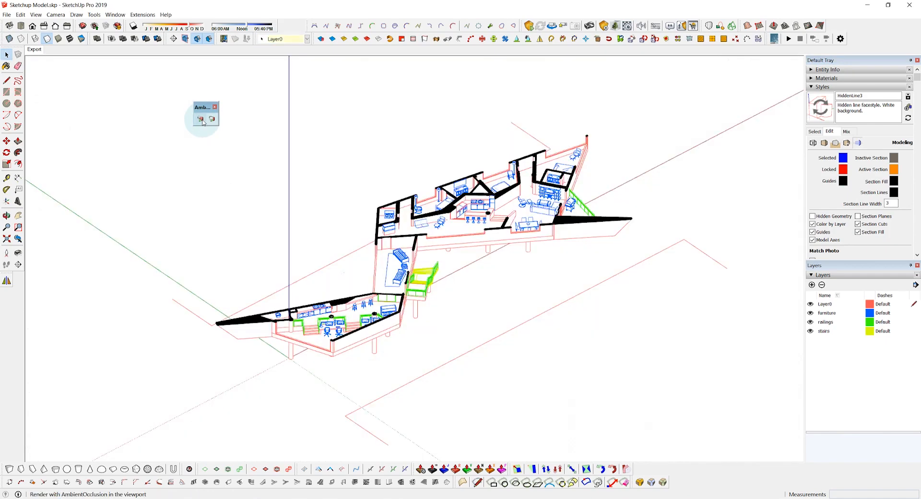
drag(202, 107, 180, 105)
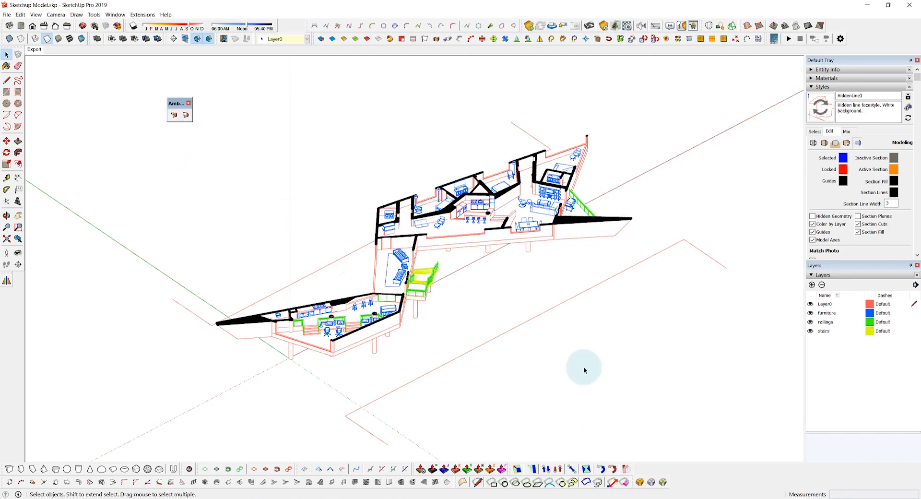
- Start an ambient occlusion render of the sectioned model in a separate window
click(187, 117)
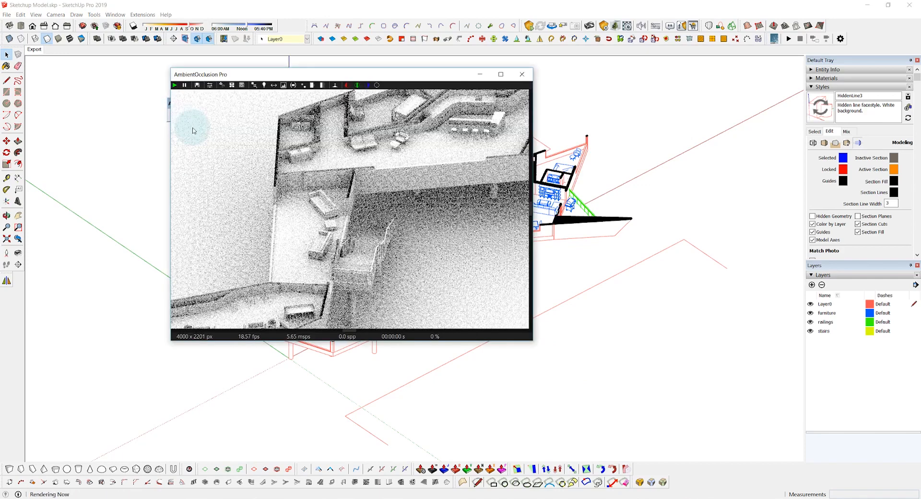
click(232, 85)
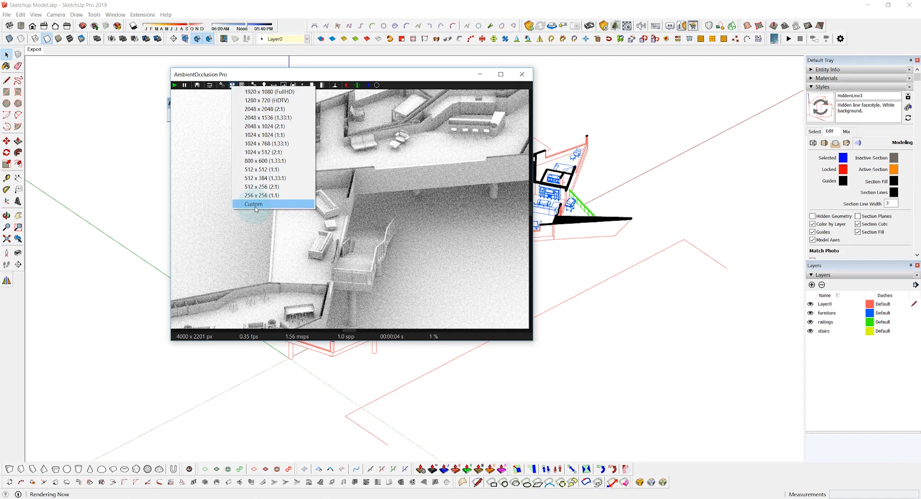
click(131, 173)
- Open the image size options of the 2D graphic PNG export and copy the height value
click(7, 15)
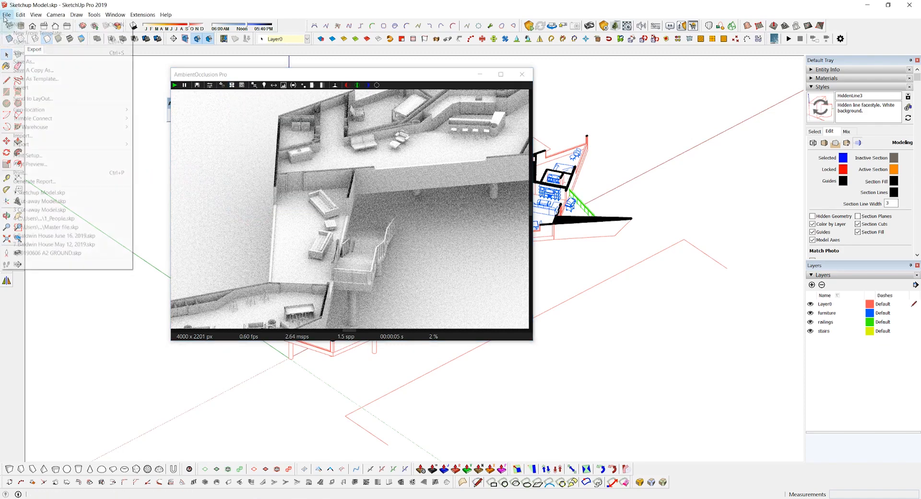
mouse_move(77, 144)
click(155, 157)
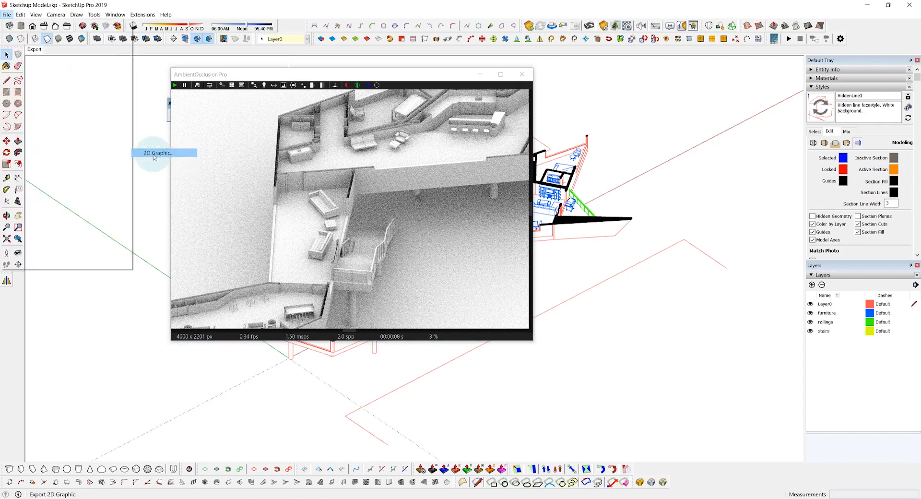
drag(259, 79, 617, 140)
click(423, 298)
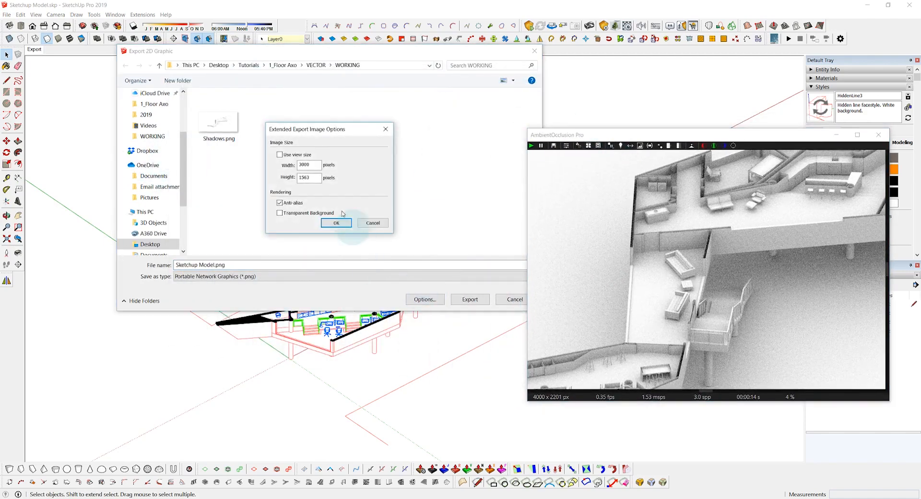
double_click(292, 165)
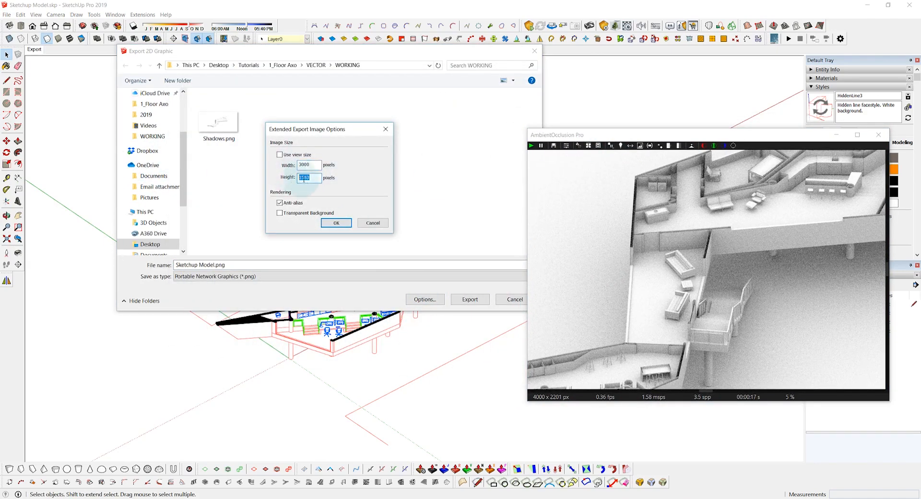
right_click(304, 179)
click(319, 200)
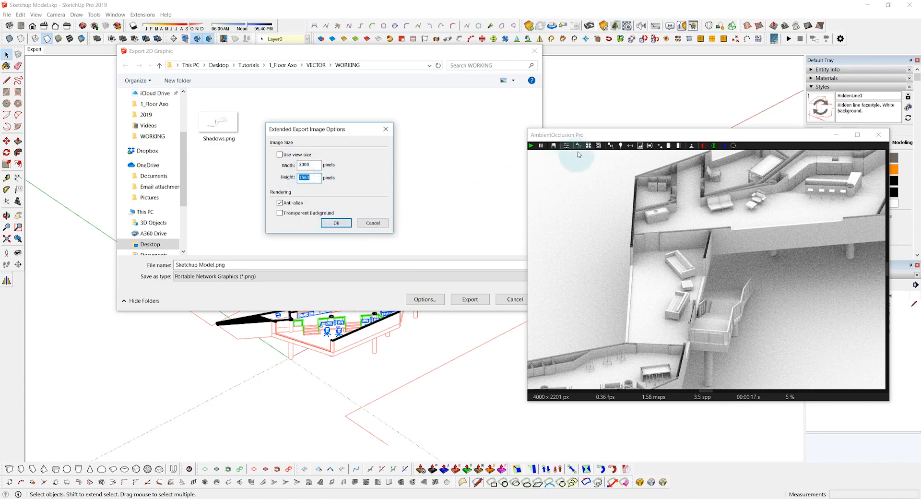
- Set the ambient occlusion render's custom resolution to 3000 x 1563 and dismiss the 2D graphic export options
click(583, 135)
click(587, 147)
click(608, 262)
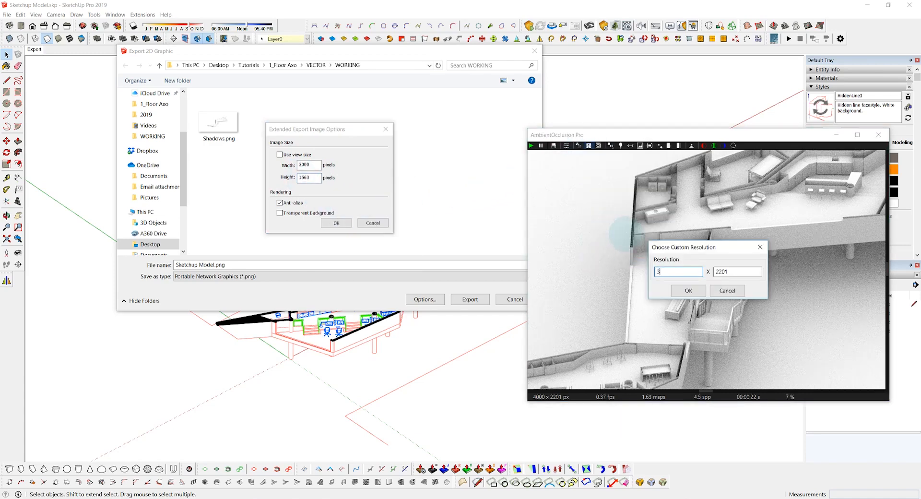
double_click(682, 271)
text(3000)
key(Tab)
key(ctrl+v)
click(689, 290)
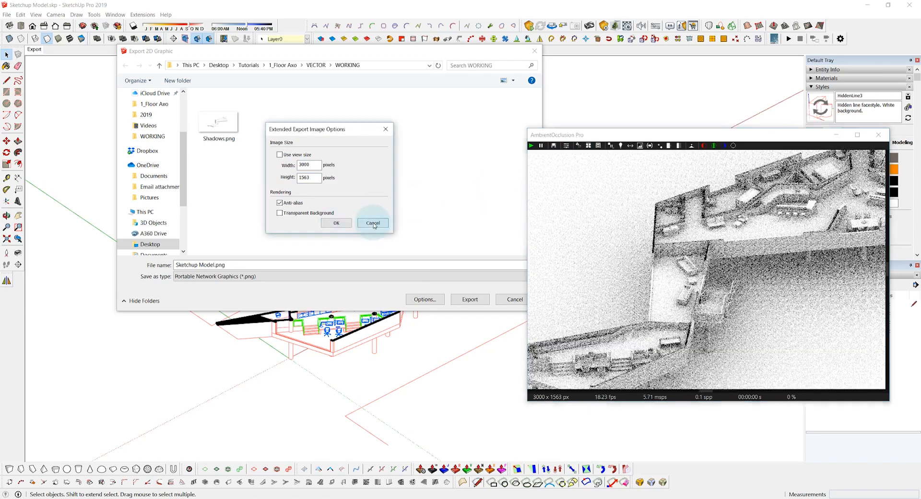
click(373, 223)
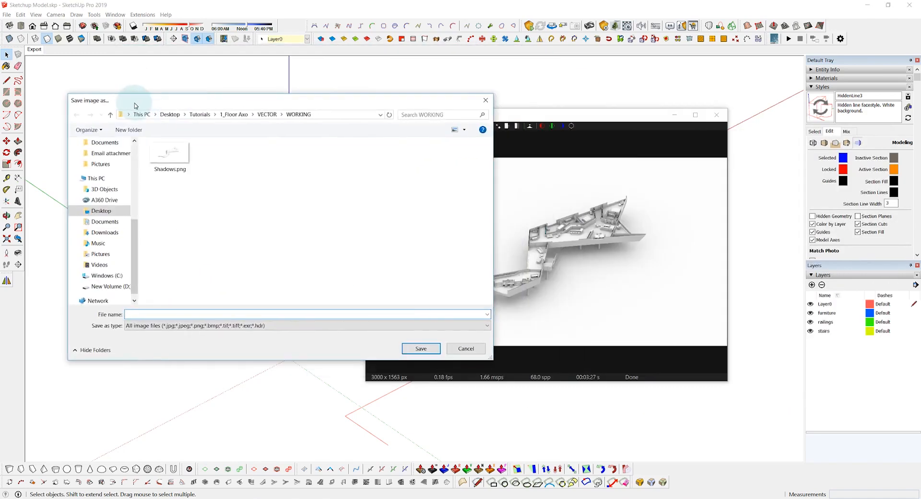
- Save the finished render as a JPG named Ambient Occlusion in the WORKING folder and close the render window
click(170, 154)
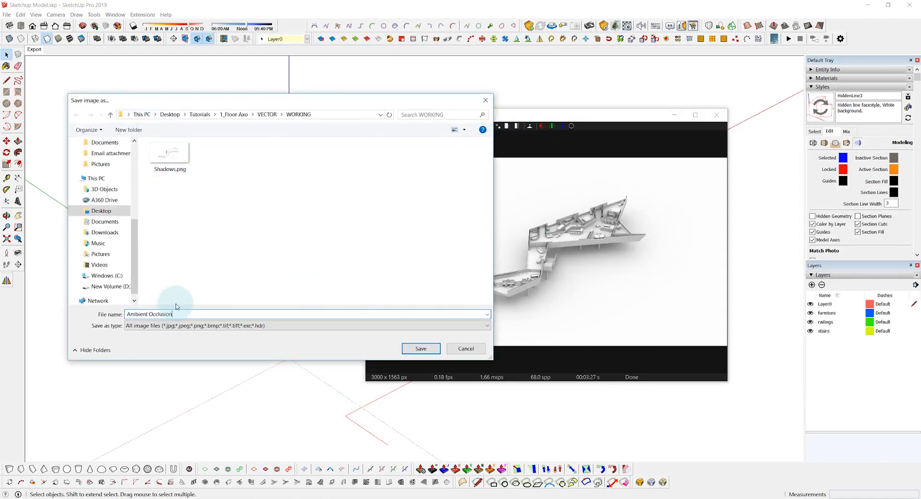
click(191, 325)
click(182, 334)
click(421, 349)
click(717, 115)
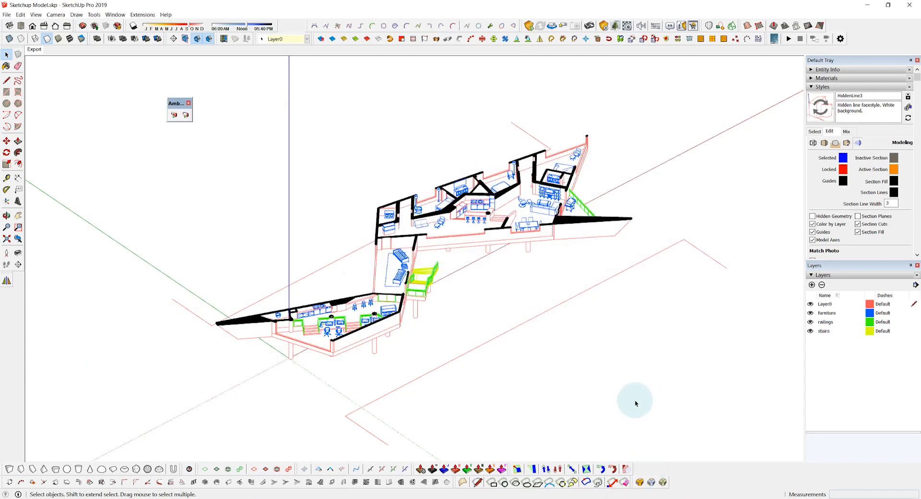
- Reverse the section plane inside the house model's nested group and exit the group
click(362, 332)
double_click(388, 324)
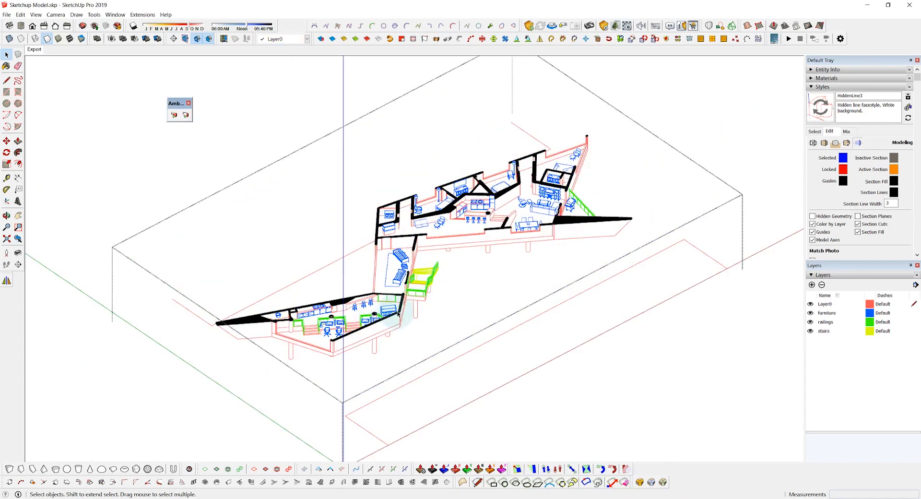
double_click(363, 310)
click(247, 321)
right_click(247, 321)
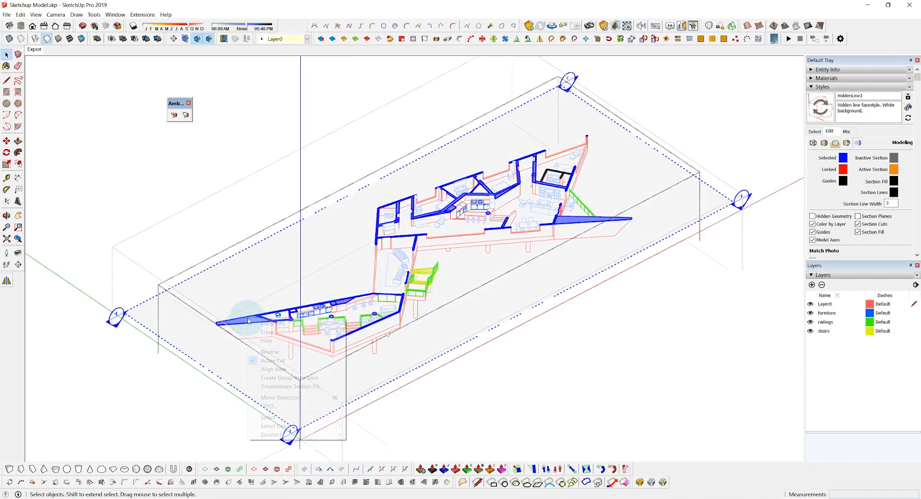
click(277, 356)
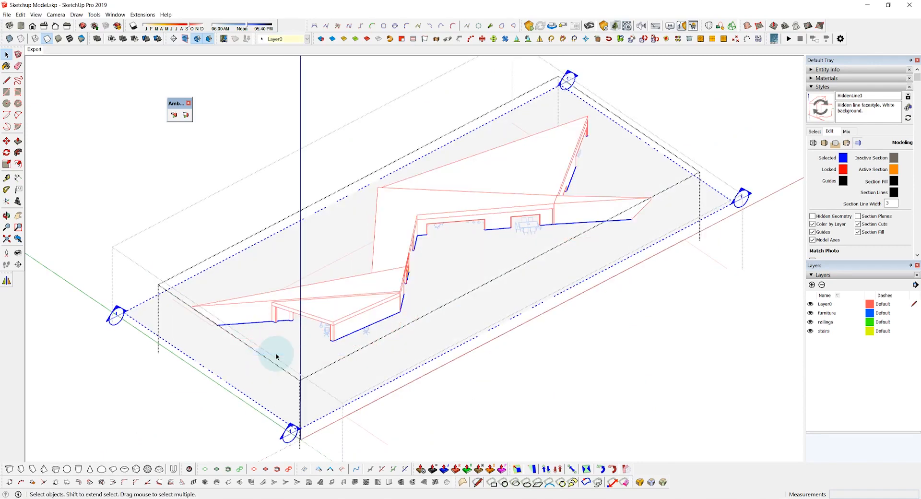
click(199, 397)
click(199, 398)
click(149, 321)
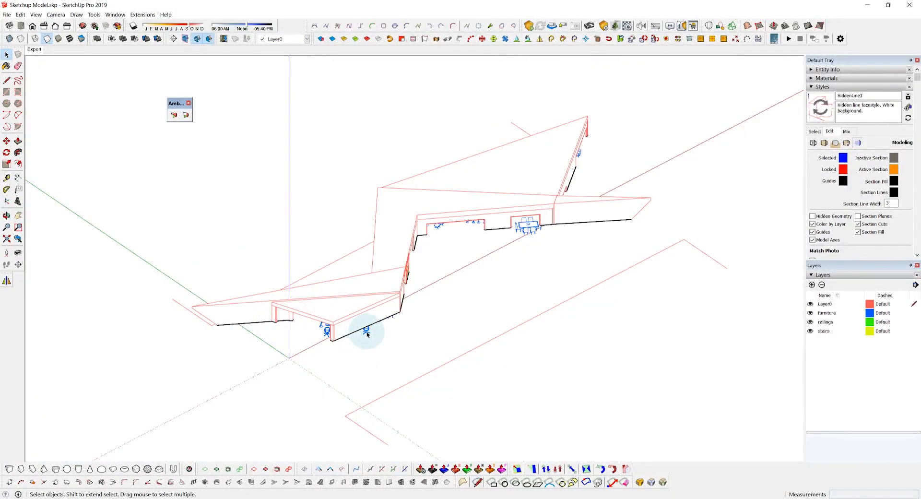
- Hide the furniture layer so only the roof portion's building lines are shown
click(367, 332)
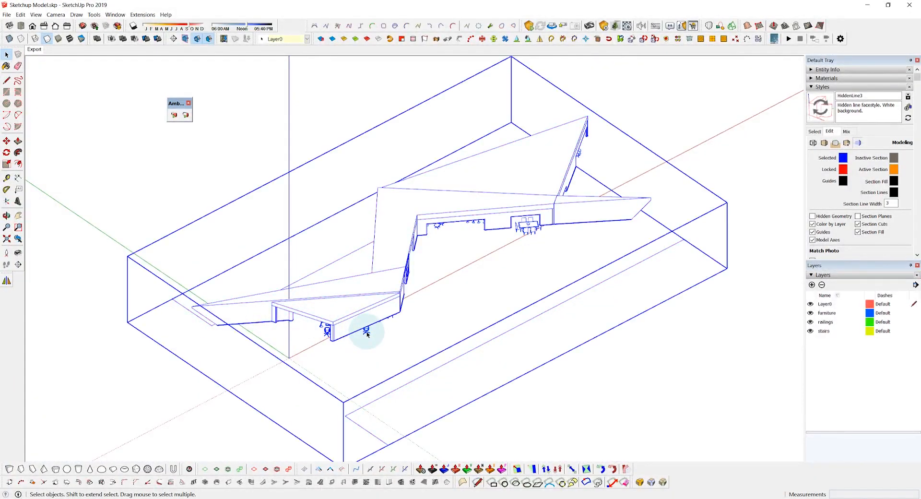
click(298, 345)
click(811, 313)
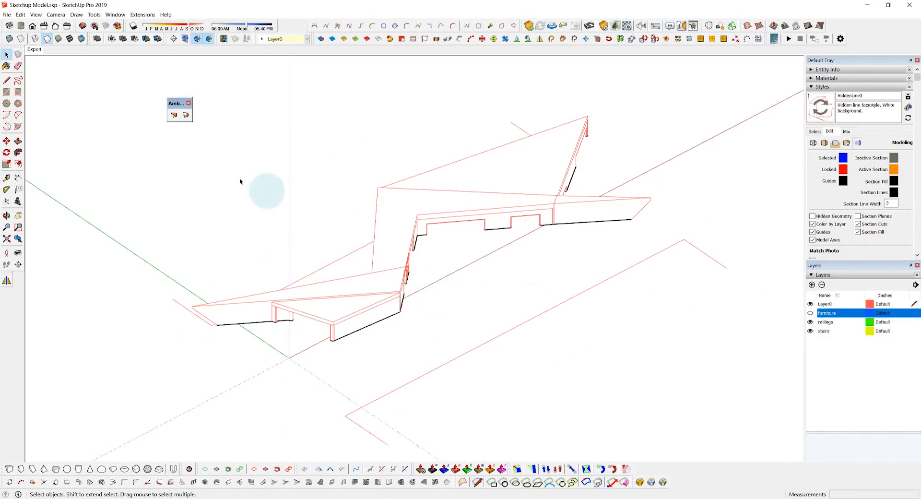
- Export the roof view as a PDF 2D graphic named Lines 2, accepting the existing hidden line options
click(6, 15)
mouse_move(96, 144)
click(159, 153)
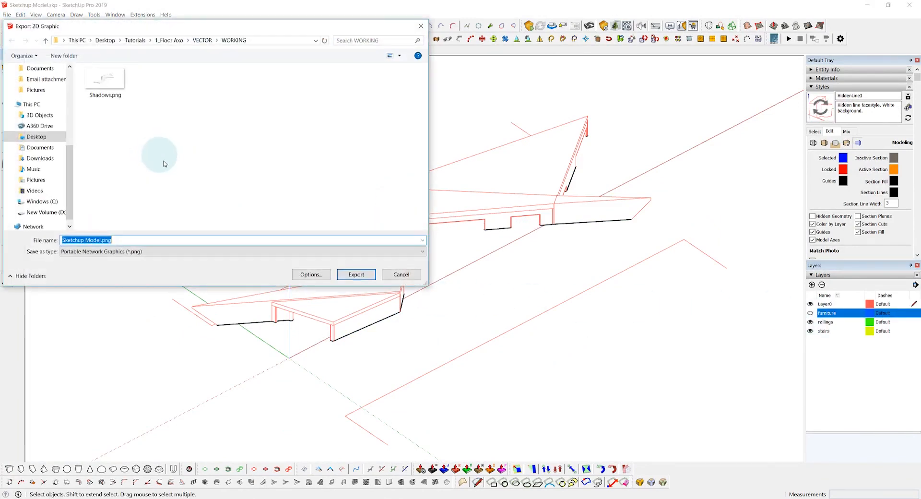
text(T)
click(192, 252)
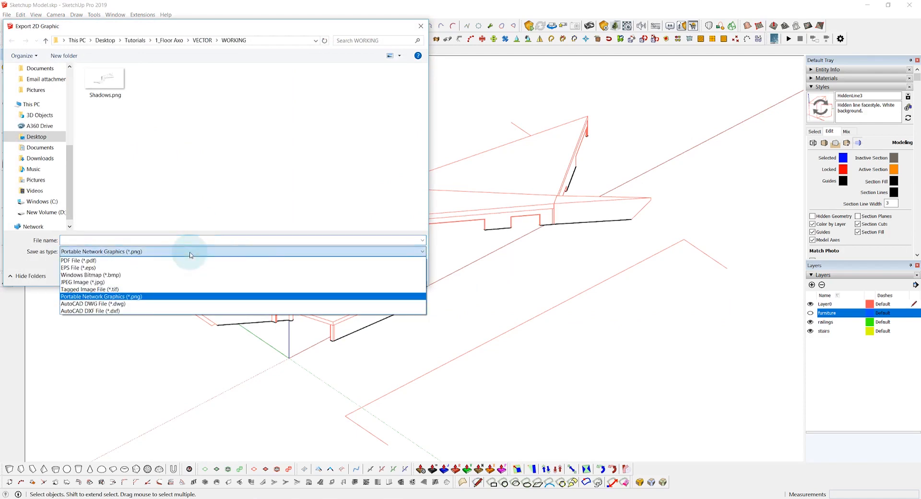
click(242, 260)
click(217, 240)
text(Lines 2)
click(311, 274)
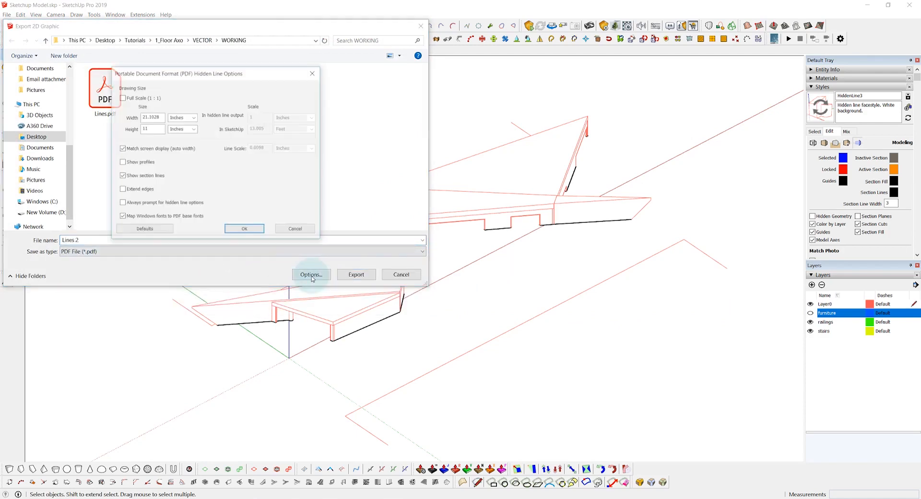
click(242, 228)
click(357, 275)
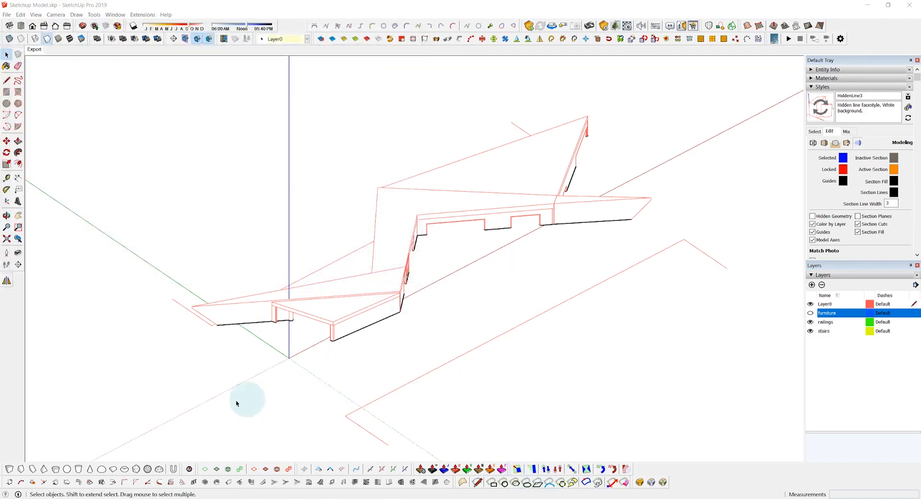
- Switch to Illustrator and open Lines.pdf from the WORKING folder
click(145, 480)
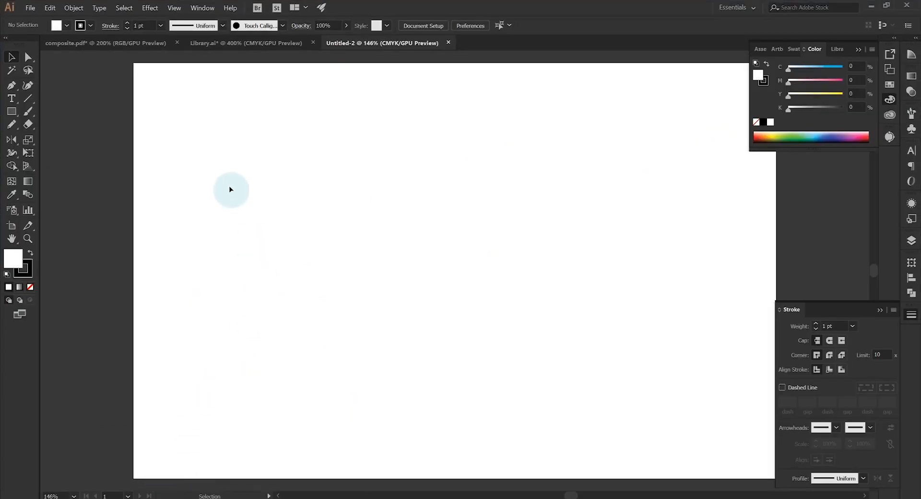
click(30, 8)
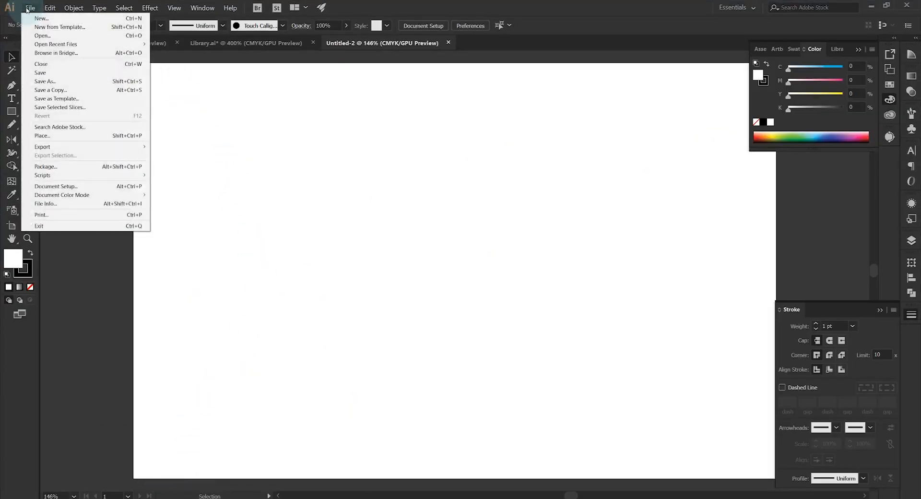
click(43, 36)
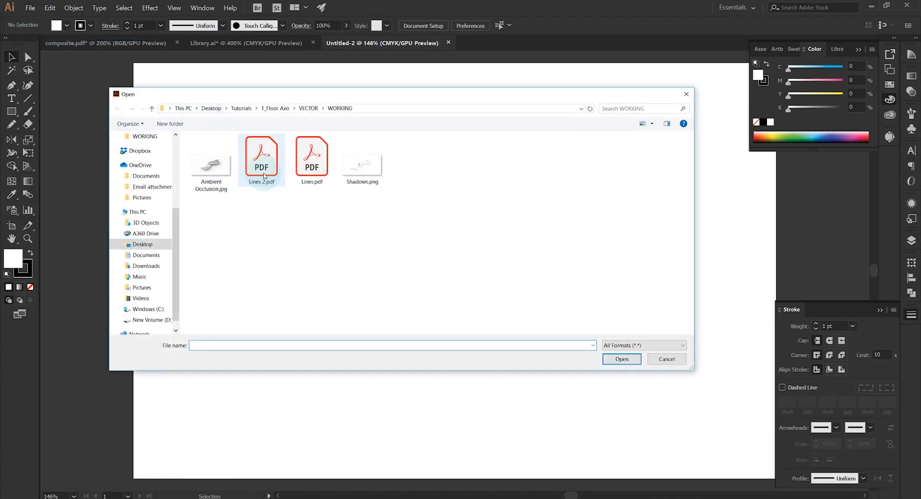
click(309, 168)
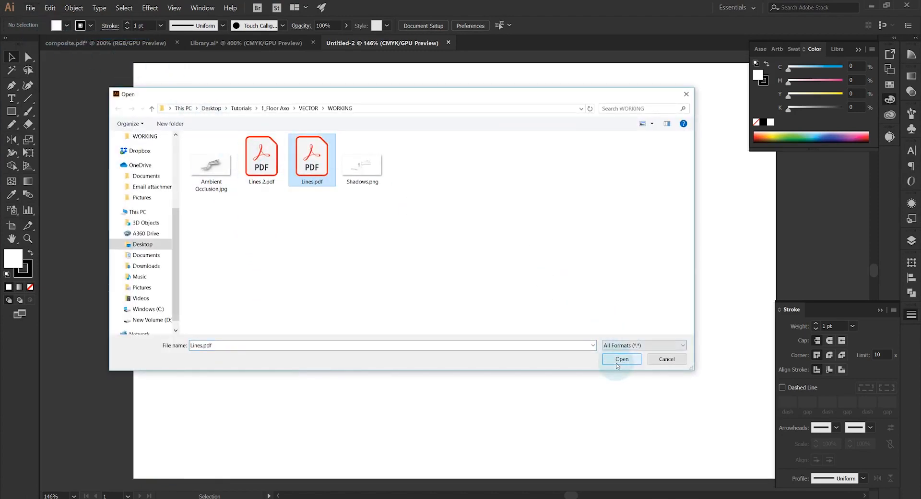
click(617, 361)
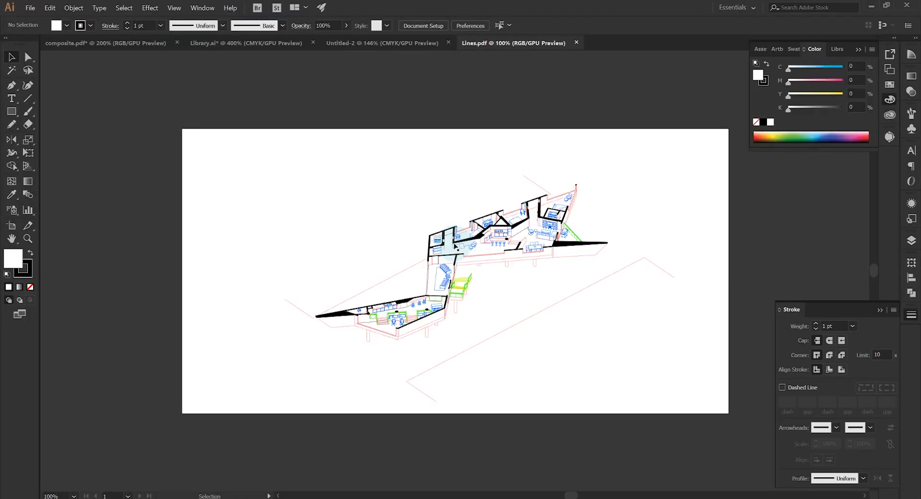
scroll(491, 268, up, 2)
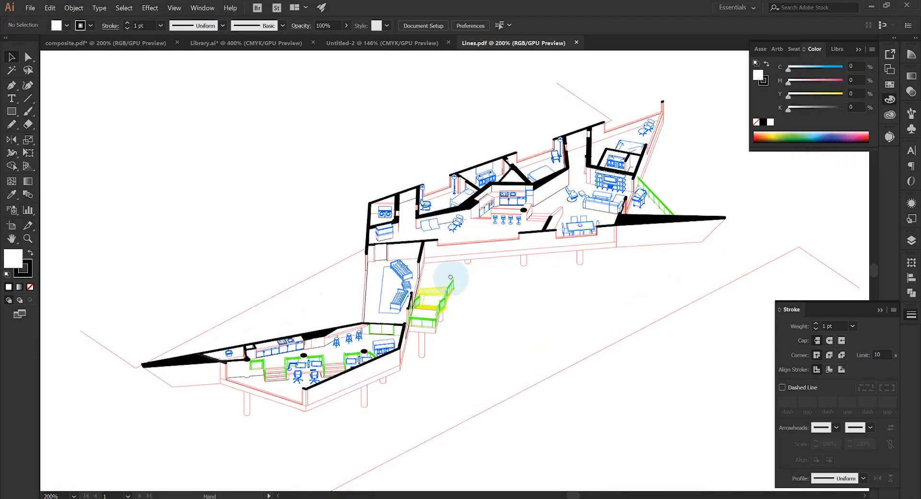
- Put away the floating Stroke and Color panels and float the Layers panel over the empty area beside the house drawing
drag(455, 285, 442, 259)
click(880, 310)
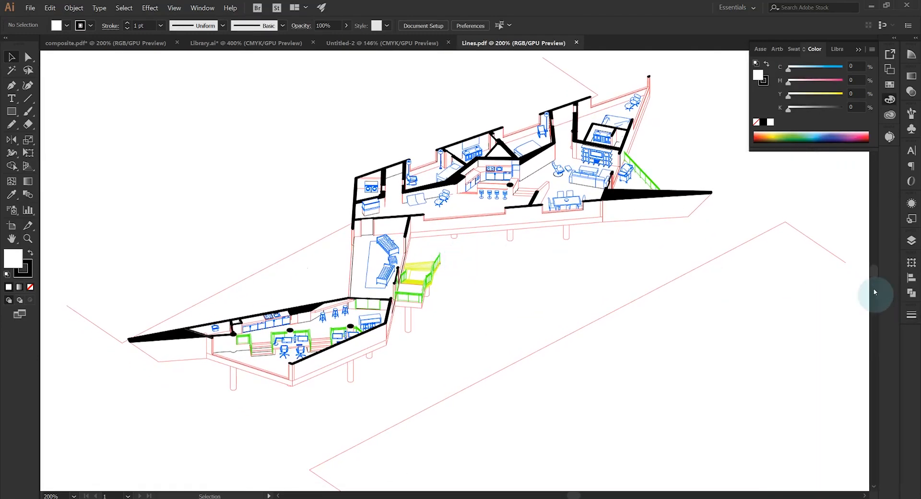
click(859, 50)
drag(566, 203, 580, 213)
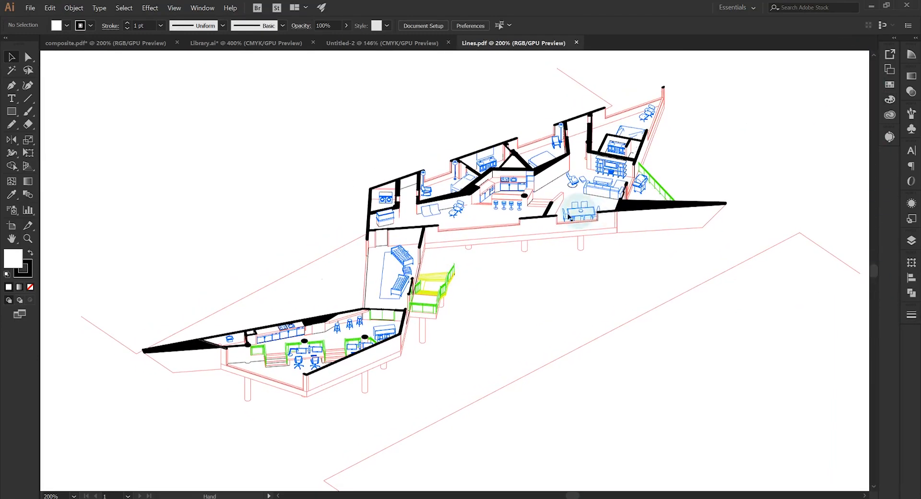
scroll(528, 236, up, 2)
drag(473, 205, 521, 255)
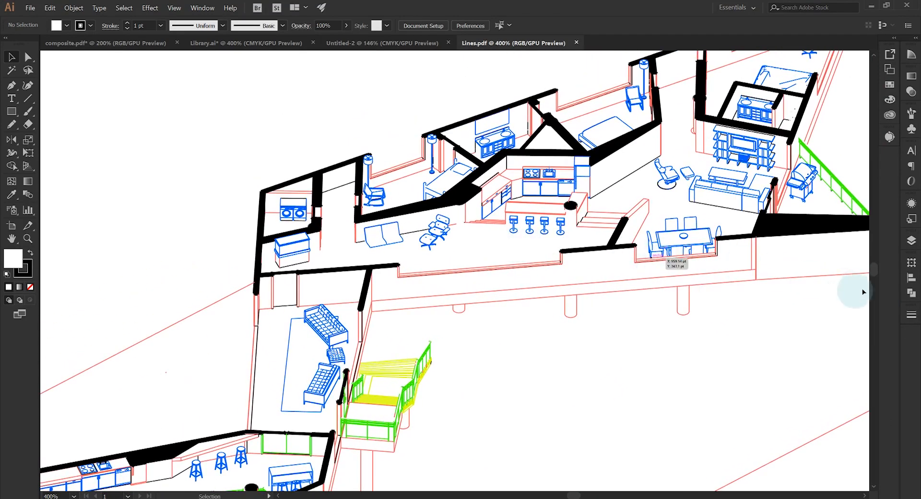
click(911, 240)
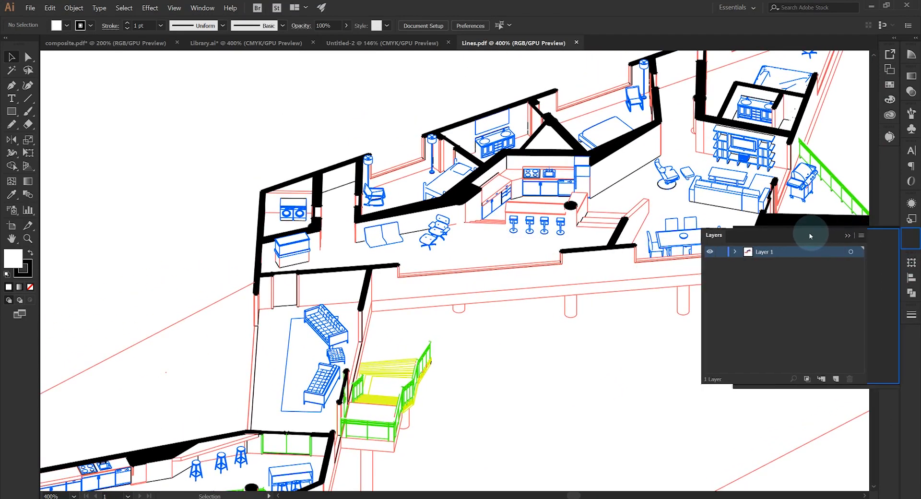
drag(809, 234, 725, 307)
drag(585, 304, 520, 261)
scroll(521, 261, down, 1)
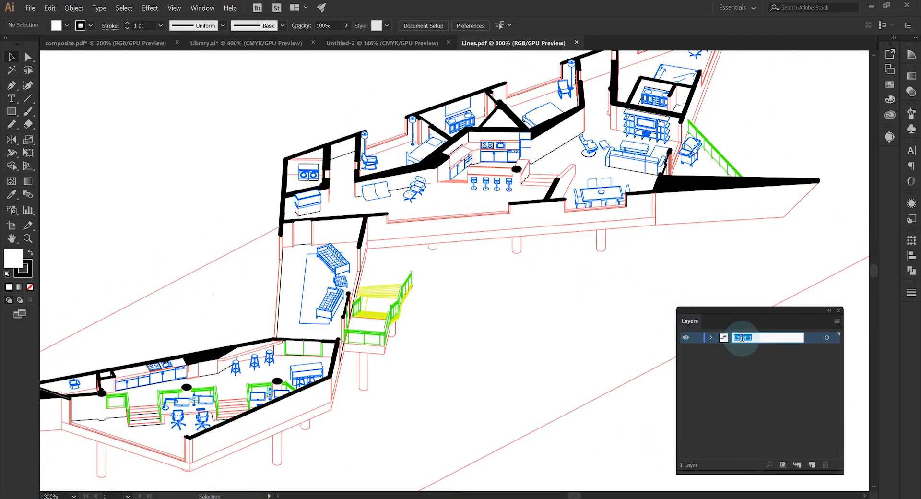
- Rename the imported layer Furniture and add two layers named Stairs and Railings
text(iture)
key(Return)
click(812, 465)
click(812, 465)
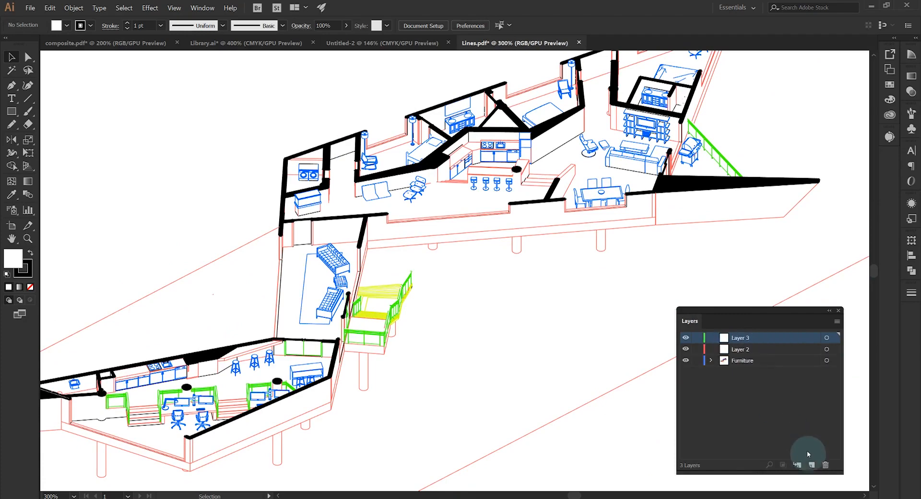
double_click(742, 349)
text(Stairs)
double_click(740, 338)
text(Railings)
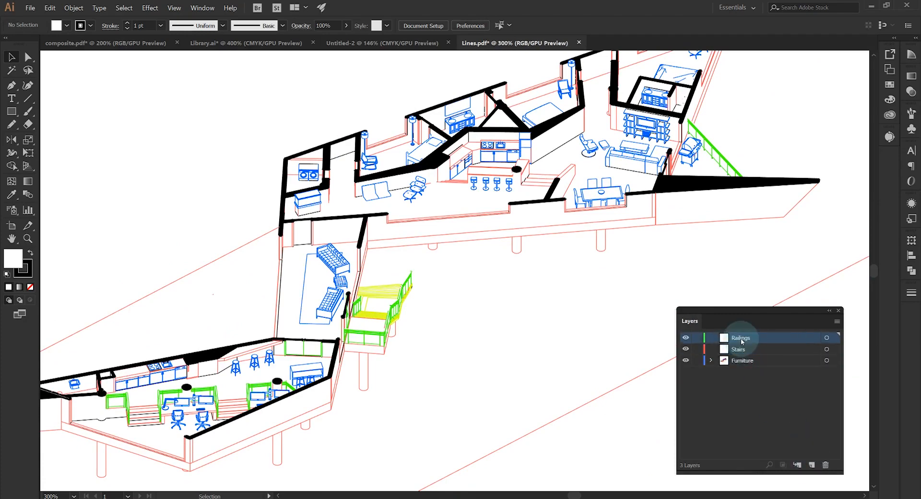
- Add three more layers and name the one directly above Railings Section Poche
click(812, 466)
click(812, 465)
click(812, 465)
double_click(738, 361)
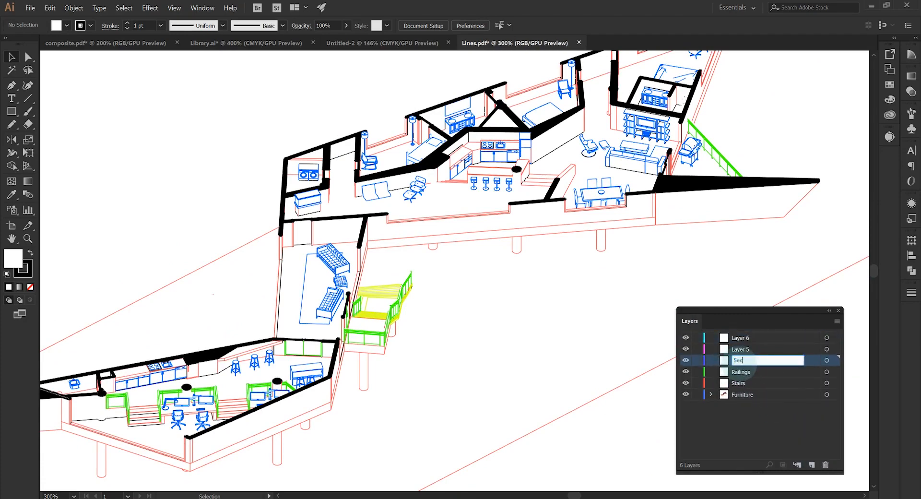
key(Return)
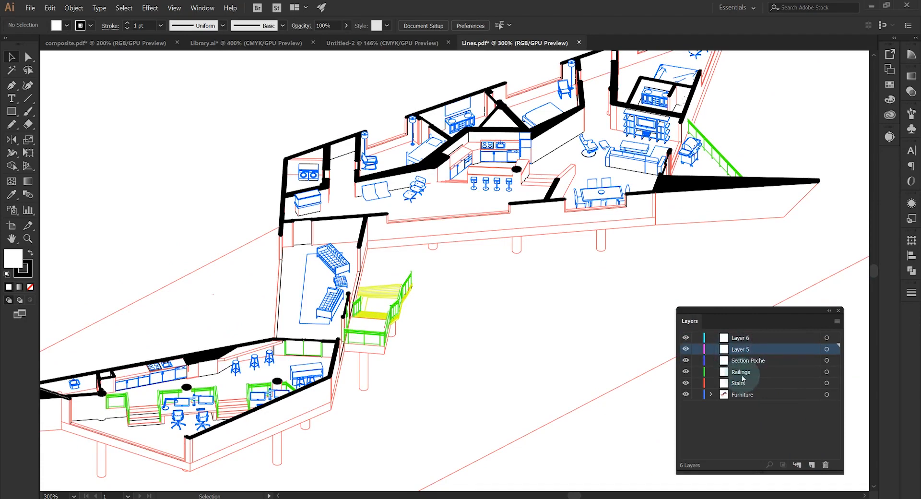
- Select all lines sharing the yellow stroke color, move them to the Stairs layer and hide that layer
click(744, 394)
click(380, 294)
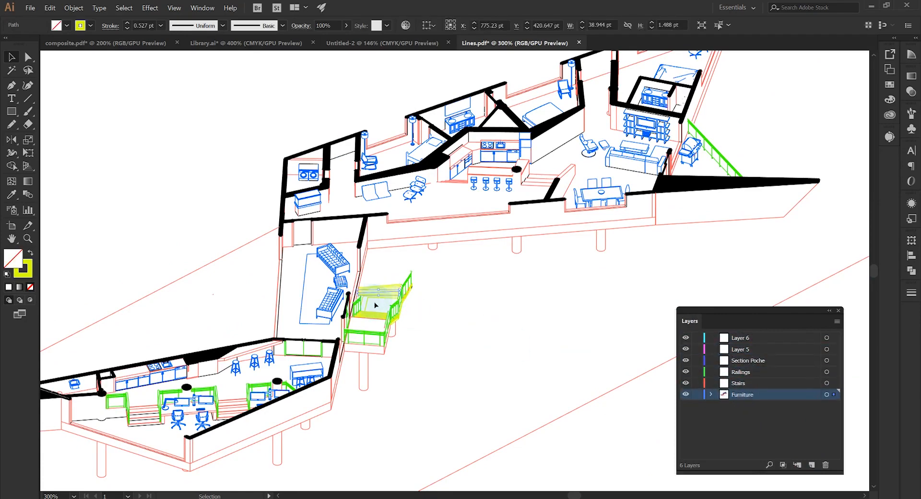
click(124, 8)
mouse_move(145, 85)
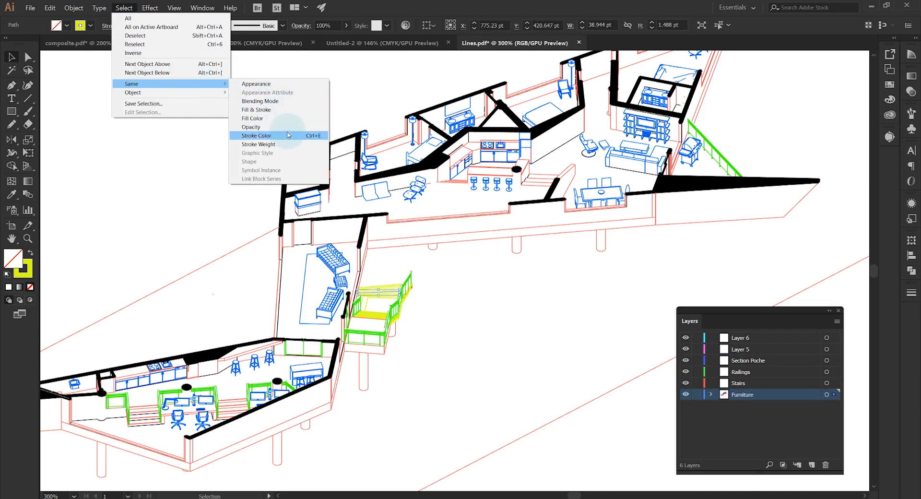
click(320, 140)
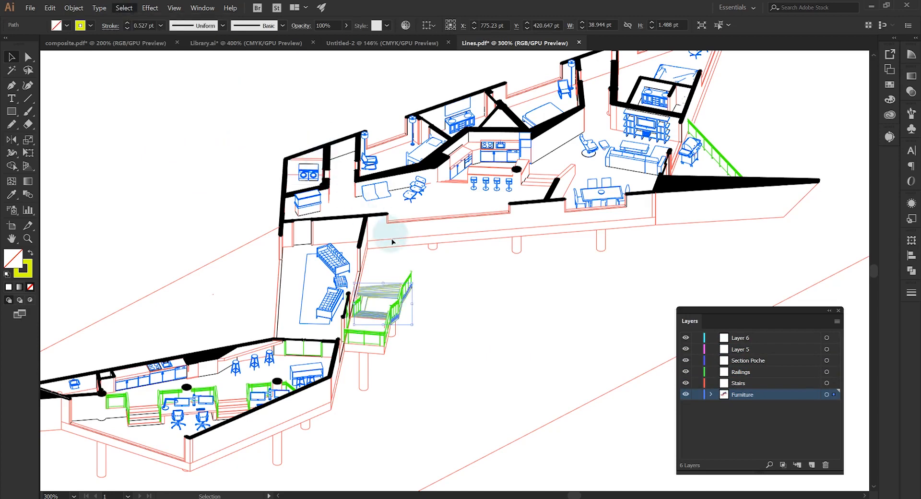
click(833, 402)
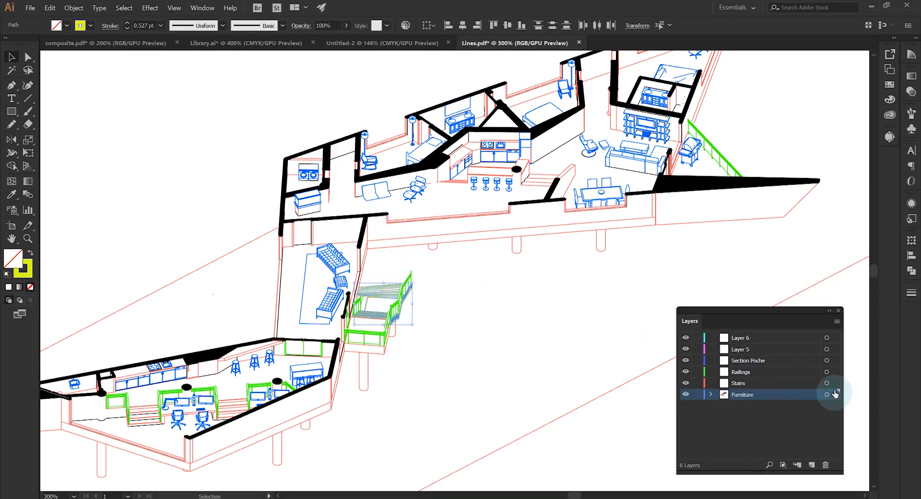
drag(835, 388, 834, 383)
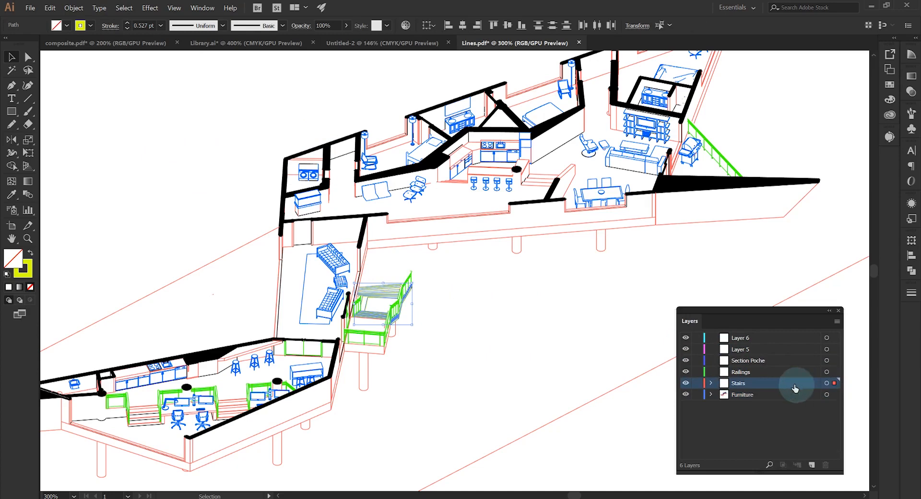
click(685, 384)
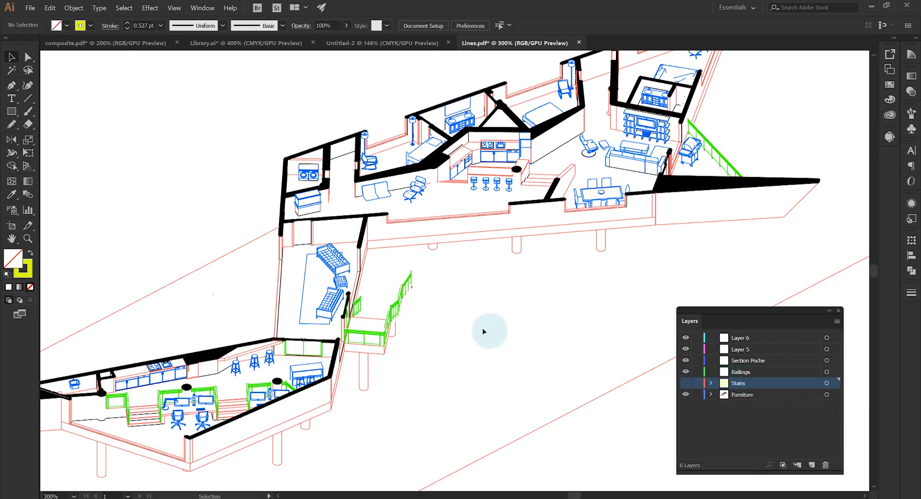
- Select all lines sharing the green stroke color, move them to the Railings layer and hide that layer
click(396, 315)
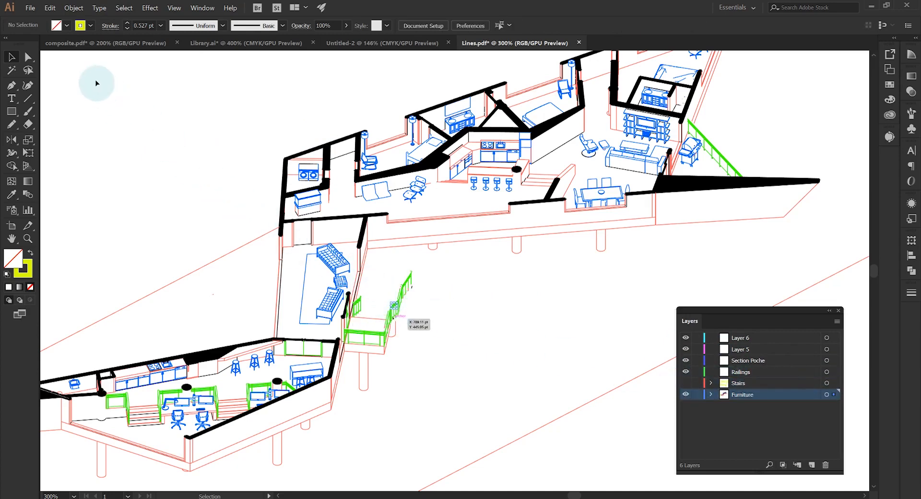
click(123, 7)
mouse_move(192, 84)
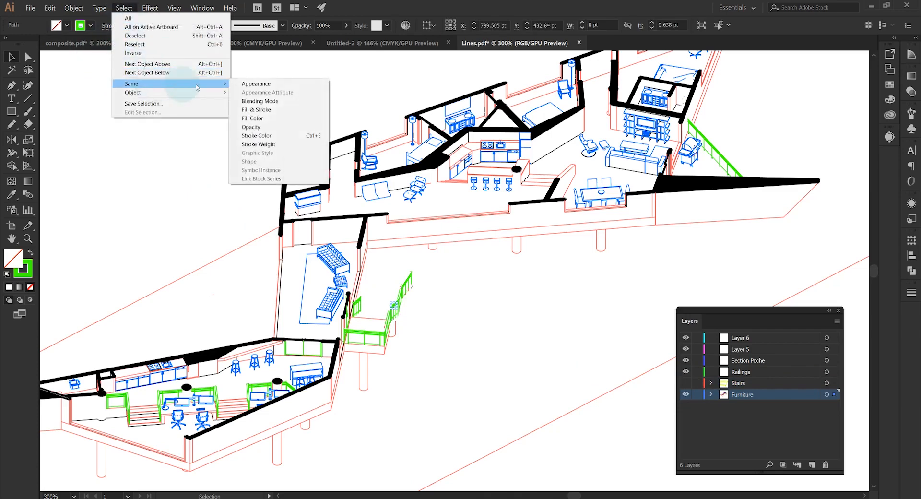
click(303, 155)
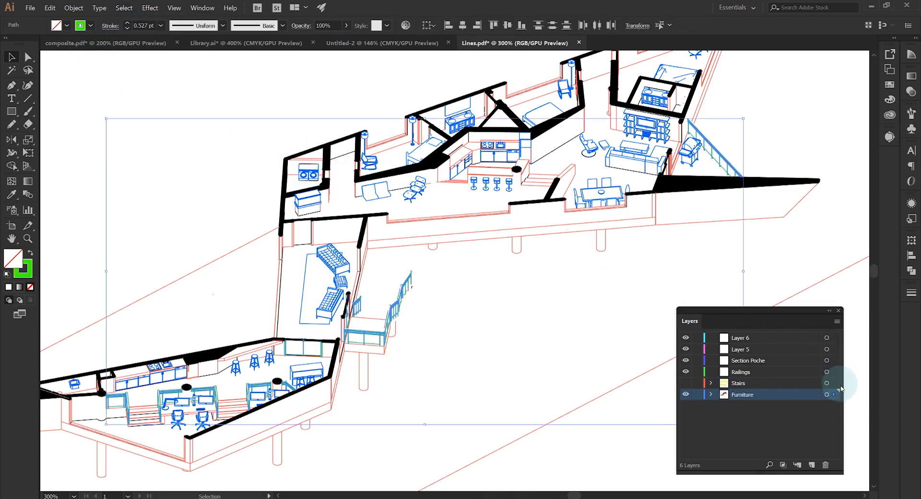
drag(684, 376, 684, 374)
click(686, 372)
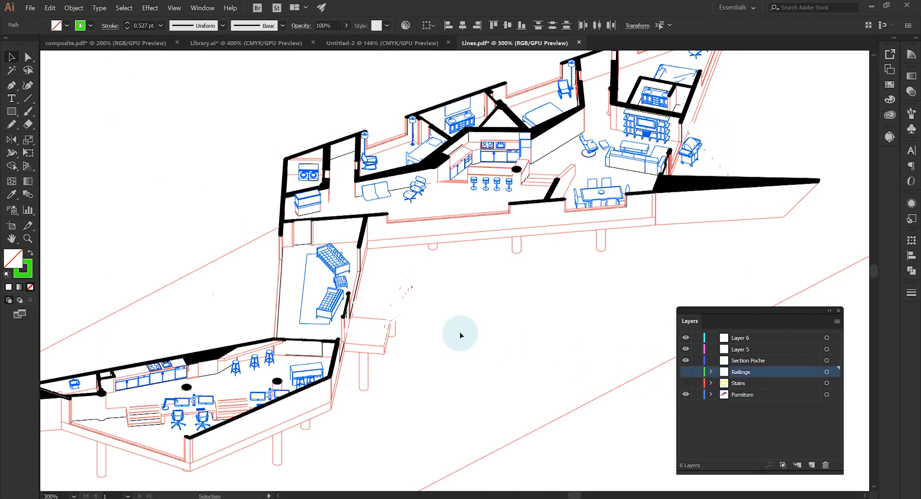
- Rename Layer 5 as Base Layer, move all red-stroked lines onto it and hide it
click(457, 245)
double_click(742, 348)
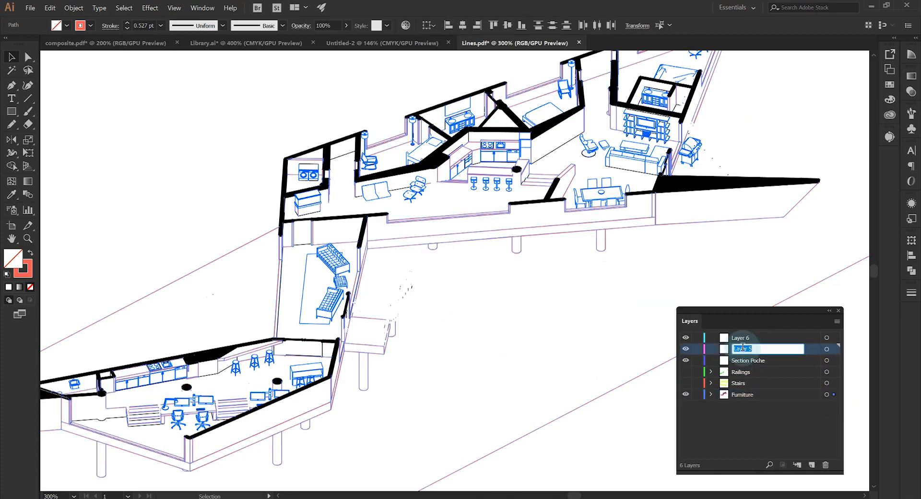
text(Base Layer)
key(Return)
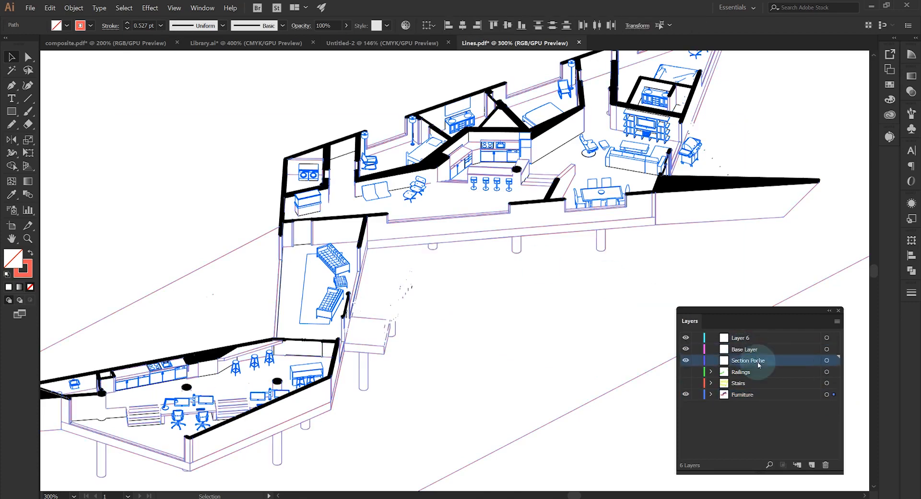
click(686, 350)
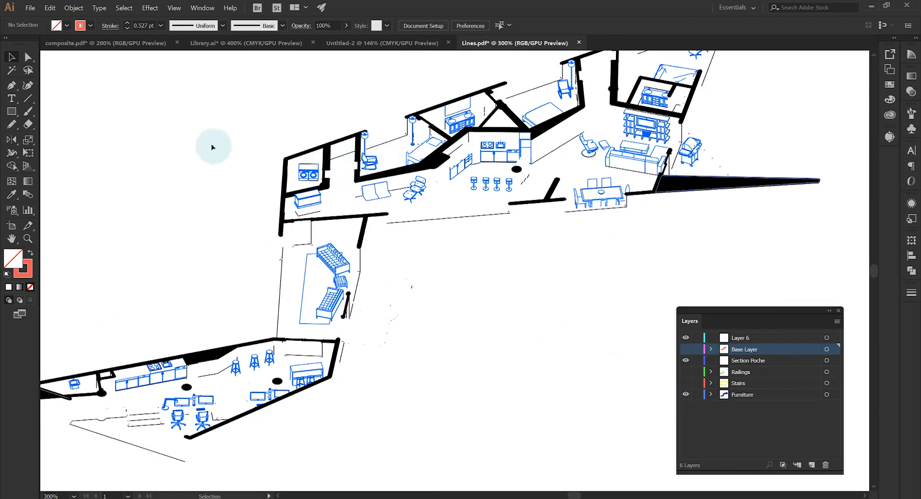
- Select every shape with the black section fill, move the shapes to the Section Poche layer and hide it
click(124, 7)
mouse_move(196, 82)
click(262, 121)
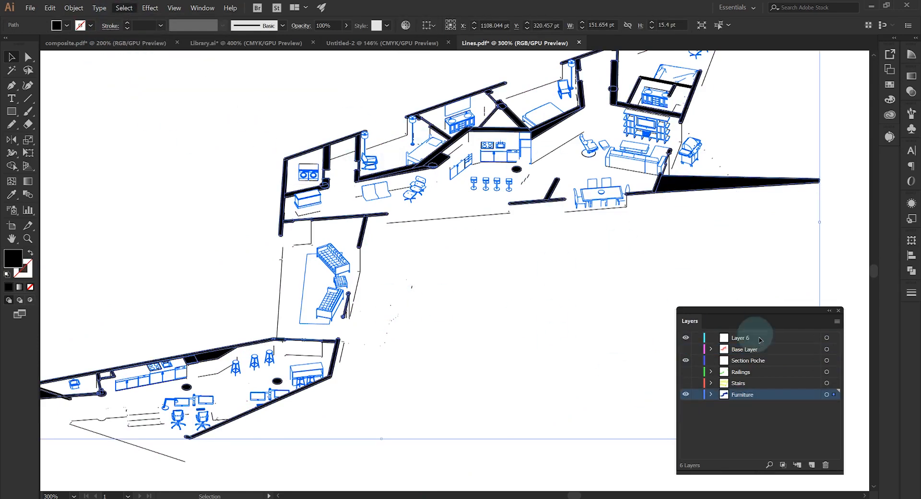
click(552, 281)
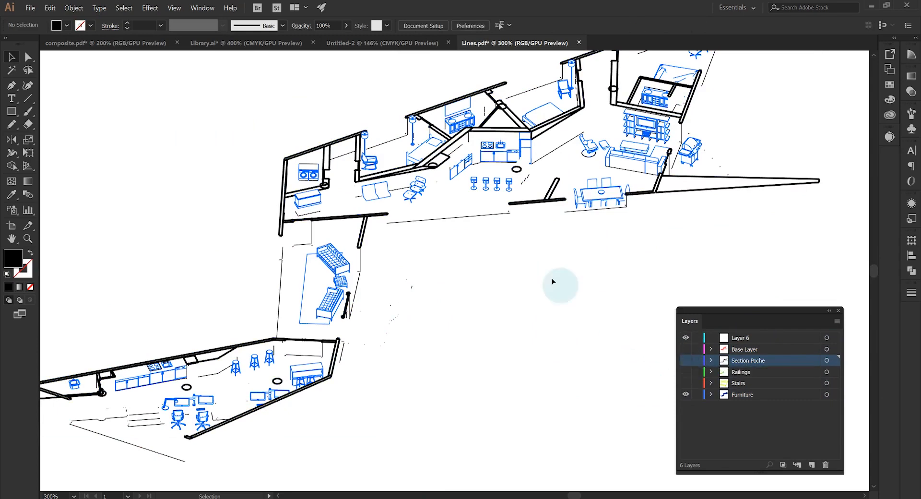
- Add a layer named Section Lines, move all thick black section outlines of the same stroke weight onto it and hide it
click(812, 464)
double_click(742, 361)
text(Section Lines)
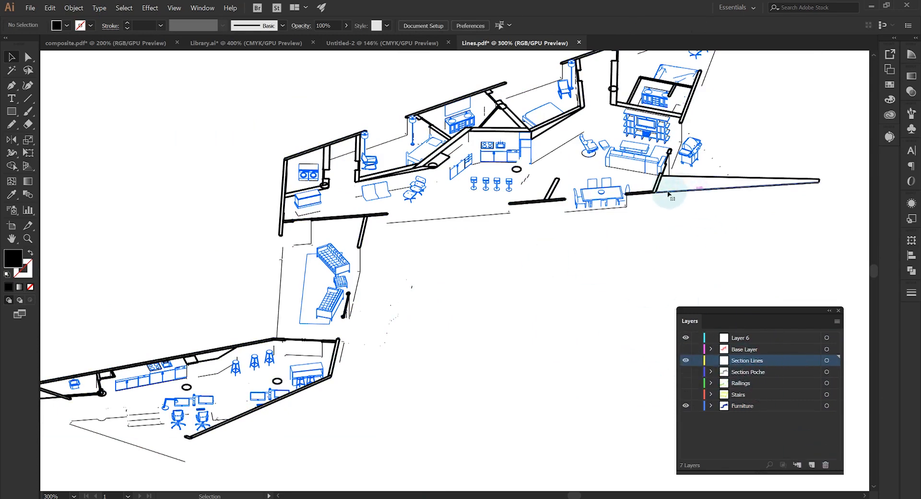
click(124, 8)
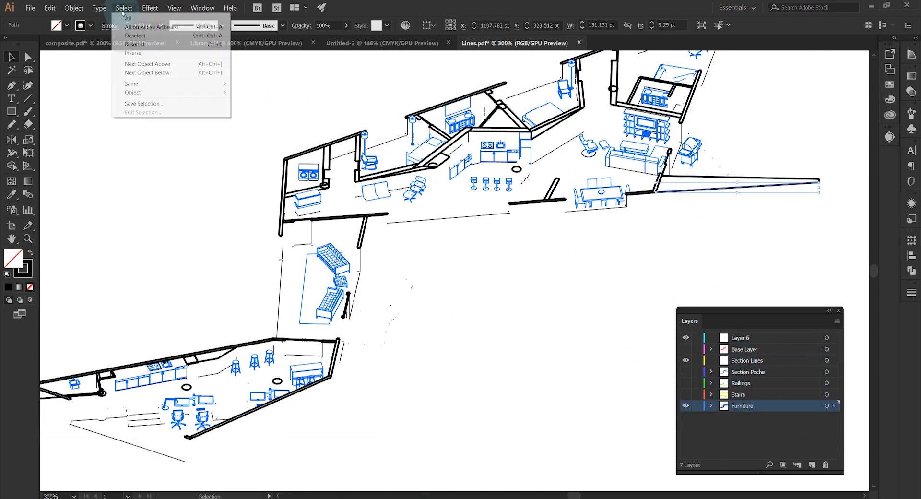
mouse_move(144, 85)
click(283, 144)
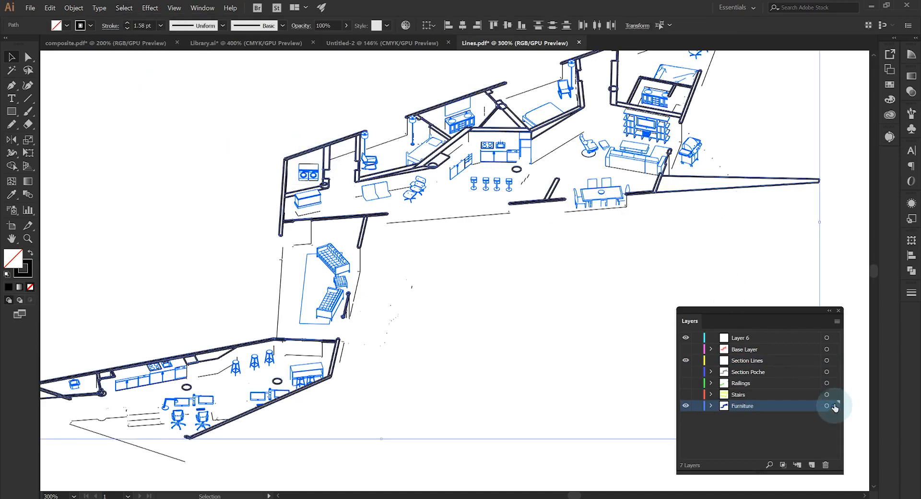
drag(834, 405, 834, 361)
click(532, 315)
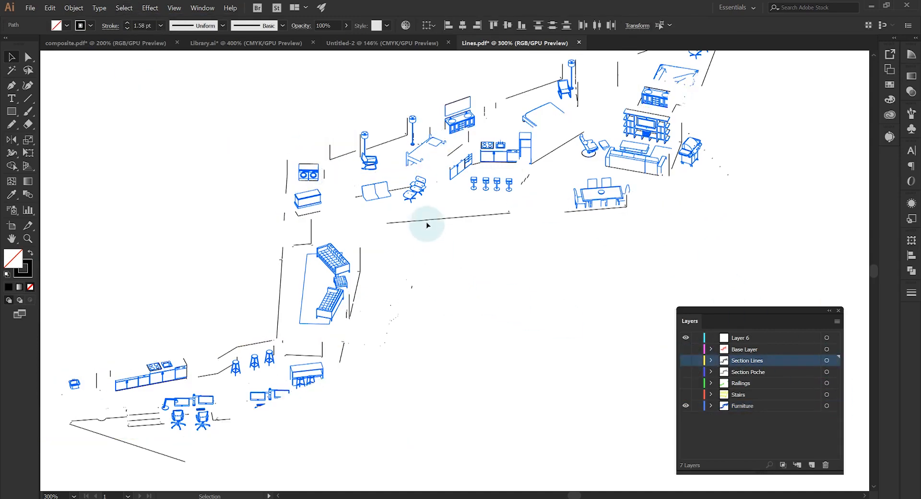
- Select the remaining thin black lines by stroke color and move them from Furniture to the Base Layer
click(426, 220)
click(123, 8)
mouse_move(156, 84)
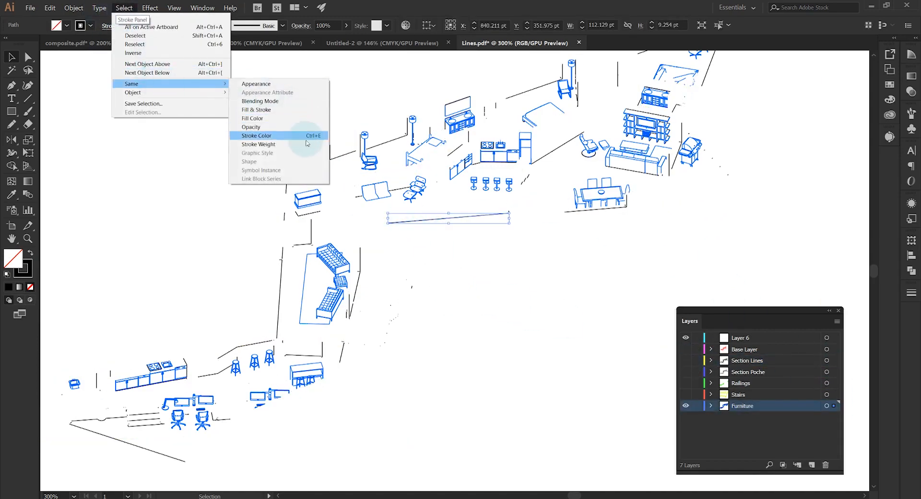
click(298, 134)
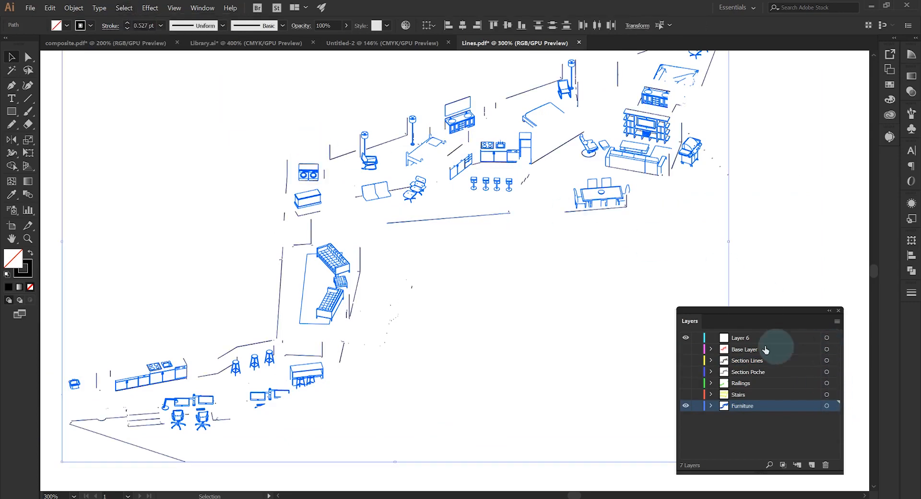
key(Delete)
- Turn the Stairs, Railings, Section Poche, Section Lines and Base Layer layers back on to display the whole axonometric
click(686, 394)
click(686, 382)
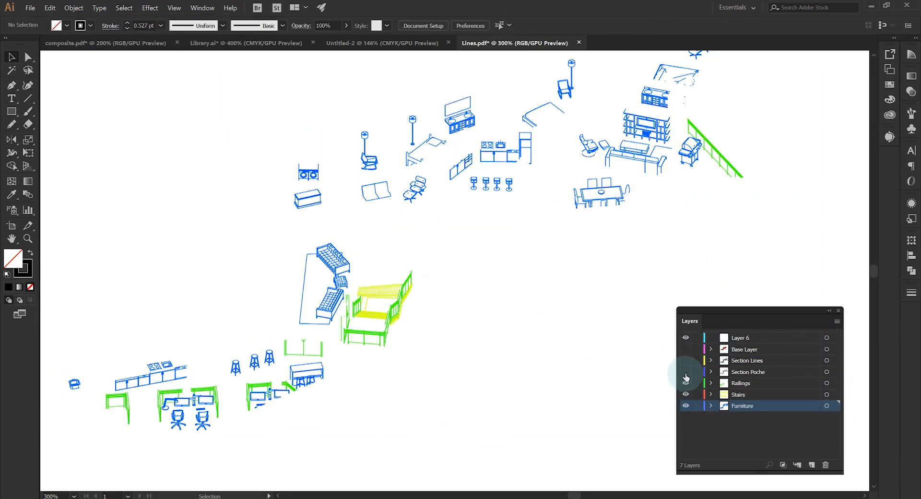
click(686, 370)
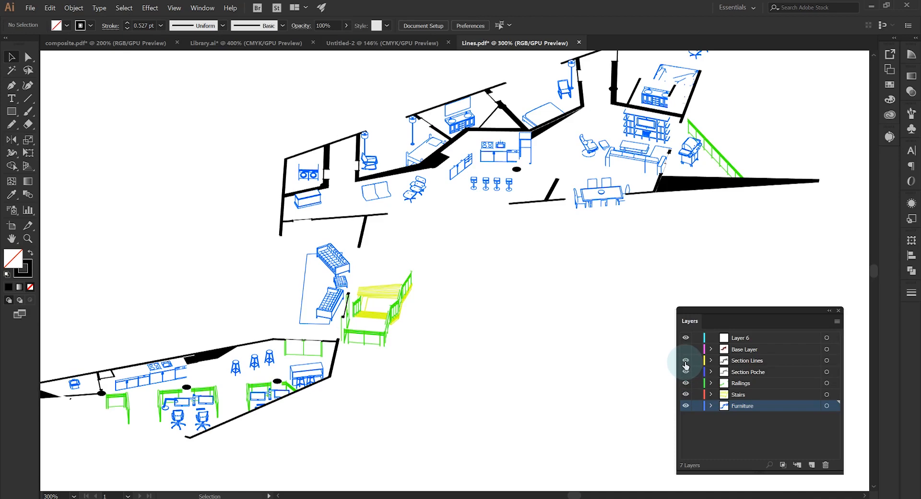
click(687, 359)
click(686, 349)
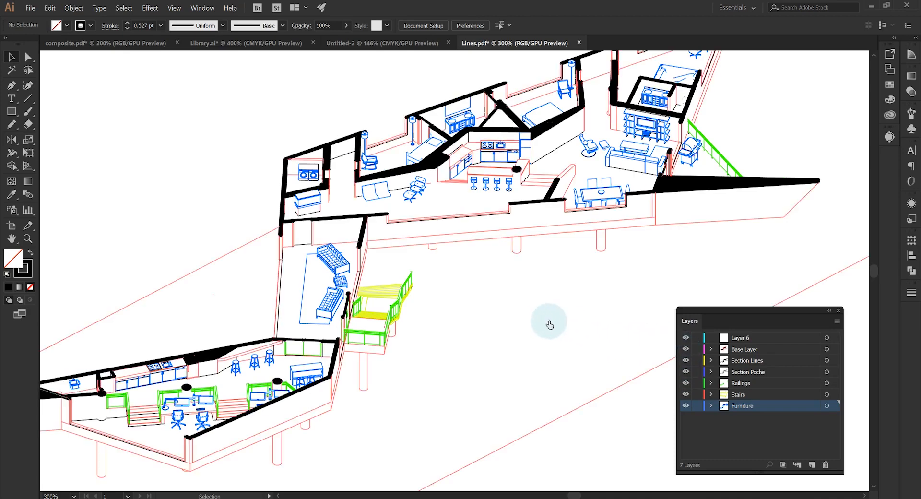
scroll(539, 322, down, 1)
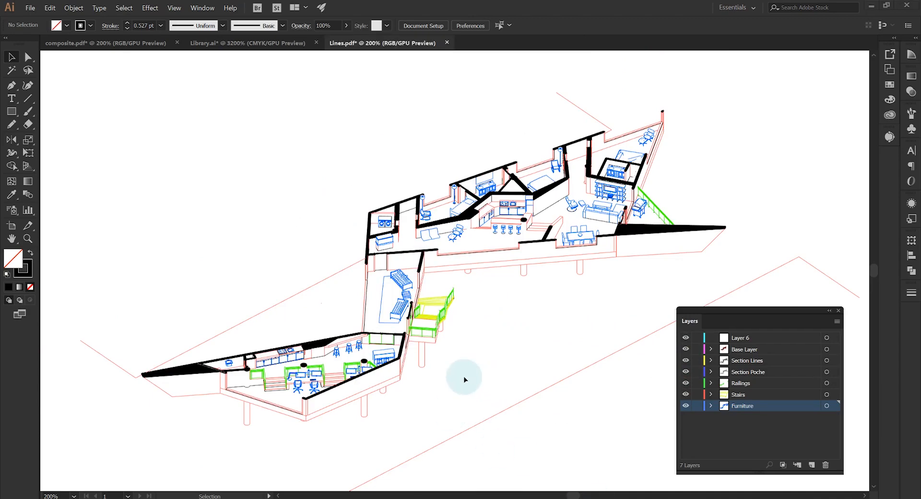
key(space)
drag(460, 341, 450, 293)
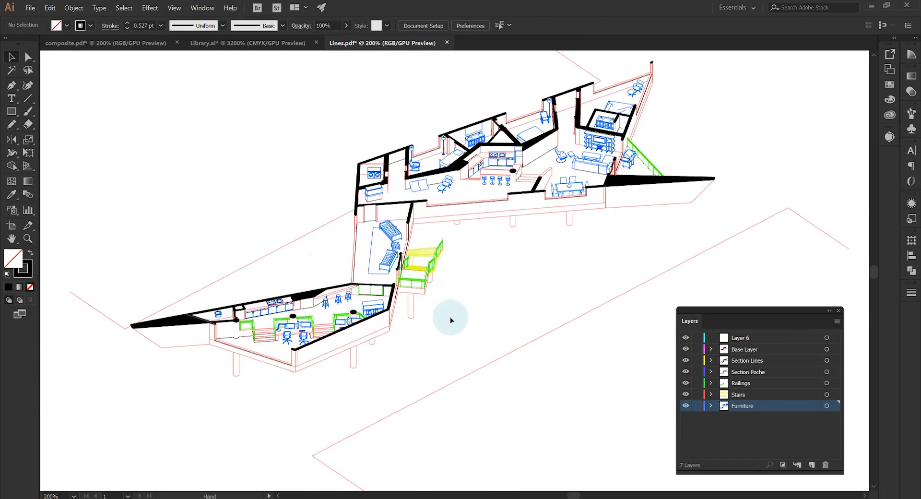
- Hide the Section Lines and Section Poche layers and set the strokes of all remaining visible linework to registration black
scroll(450, 321, down, 2)
drag(547, 370, 526, 364)
drag(654, 422, 266, 196)
drag(194, 168, 192, 163)
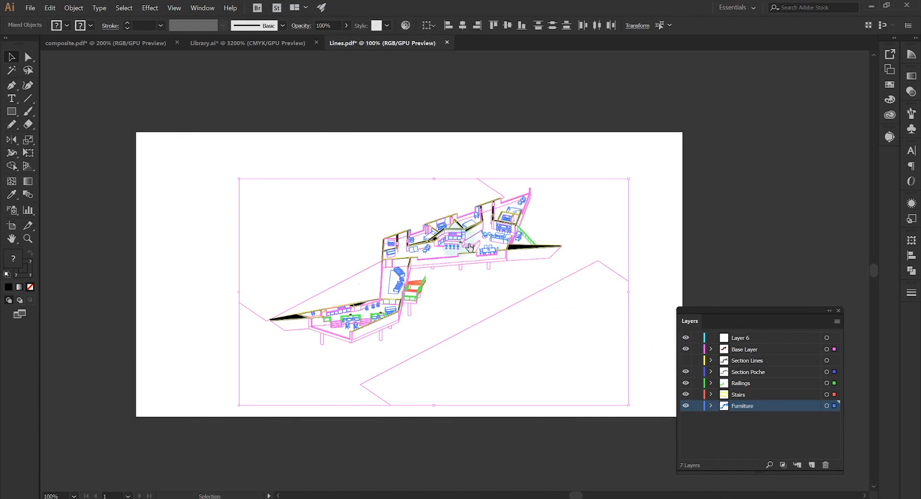
click(687, 350)
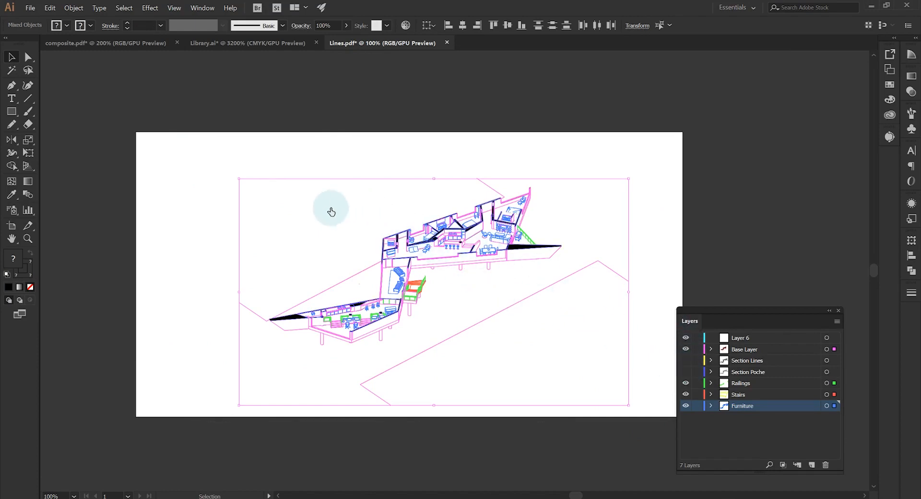
click(92, 28)
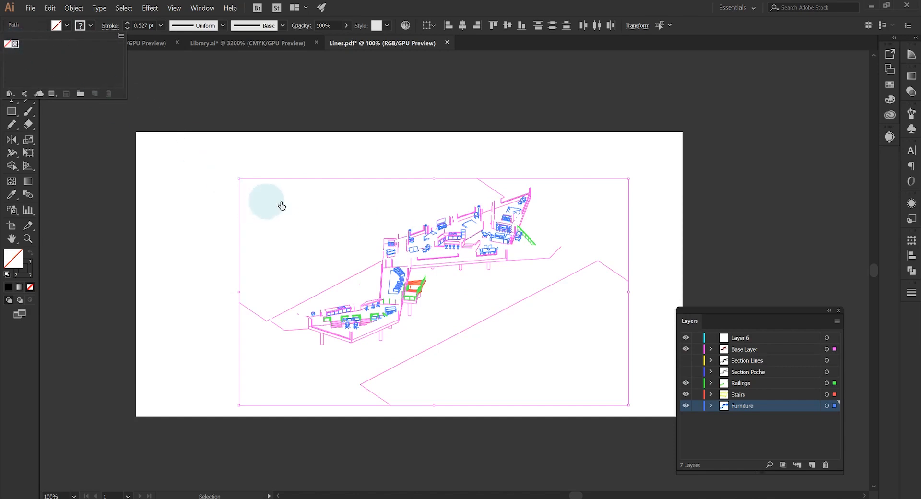
click(315, 217)
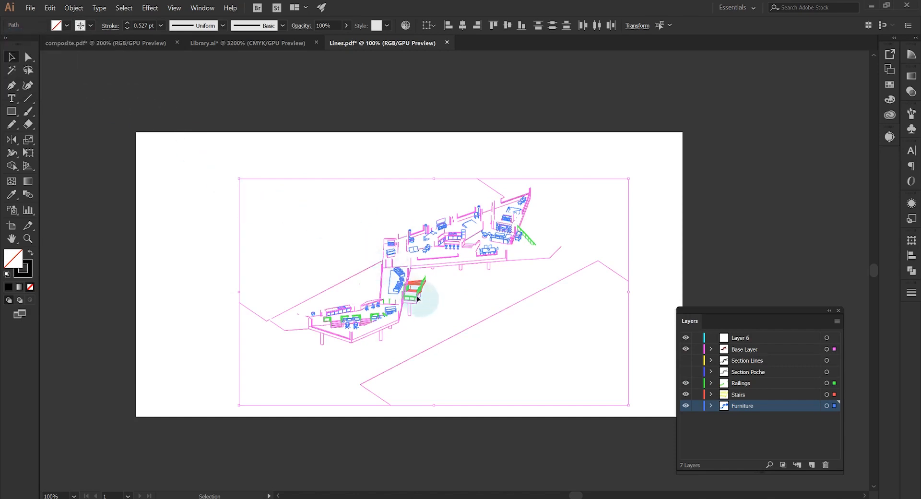
click(217, 301)
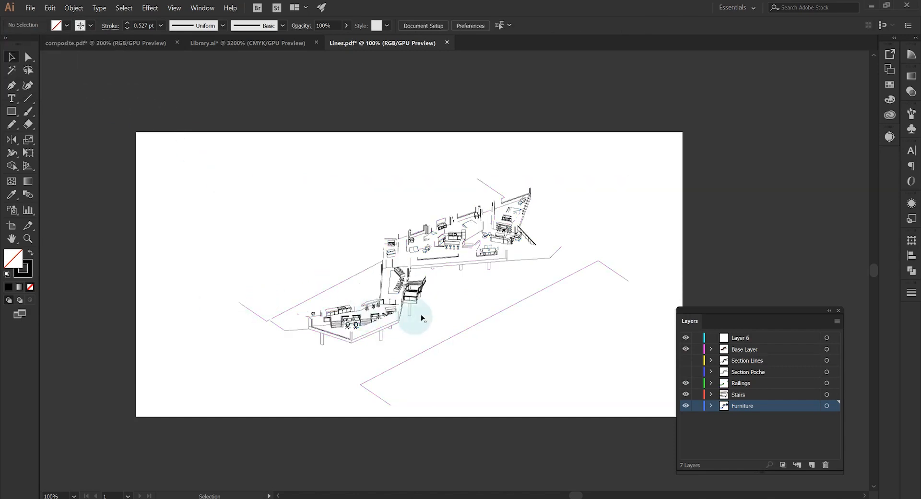
- Switch to Library.ai and copy all five reference lines, from the dashed line to the thickest one
scroll(419, 312, up, 3)
drag(422, 238, 497, 190)
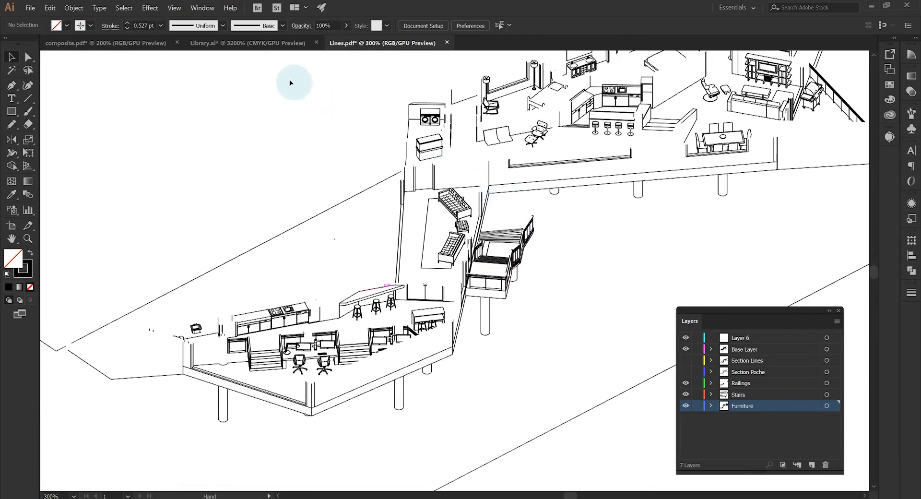
click(251, 44)
drag(365, 332, 290, 158)
right_click(317, 205)
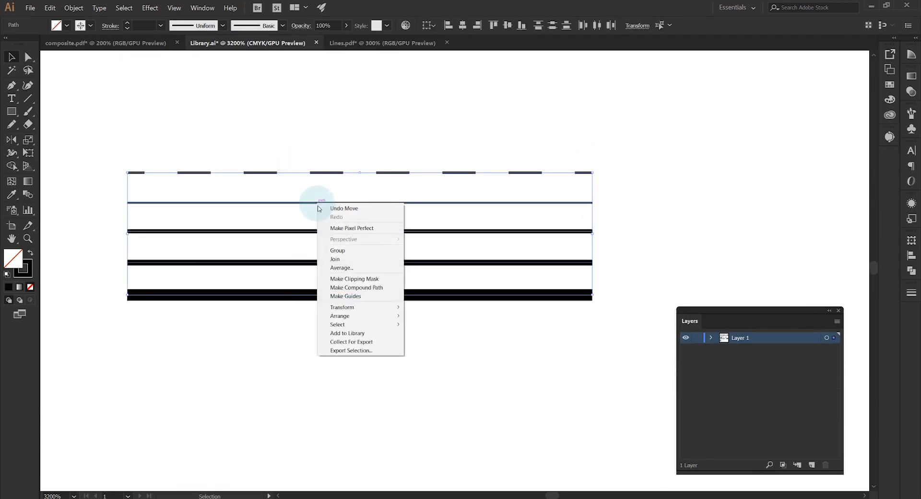
click(355, 251)
drag(374, 324, 258, 158)
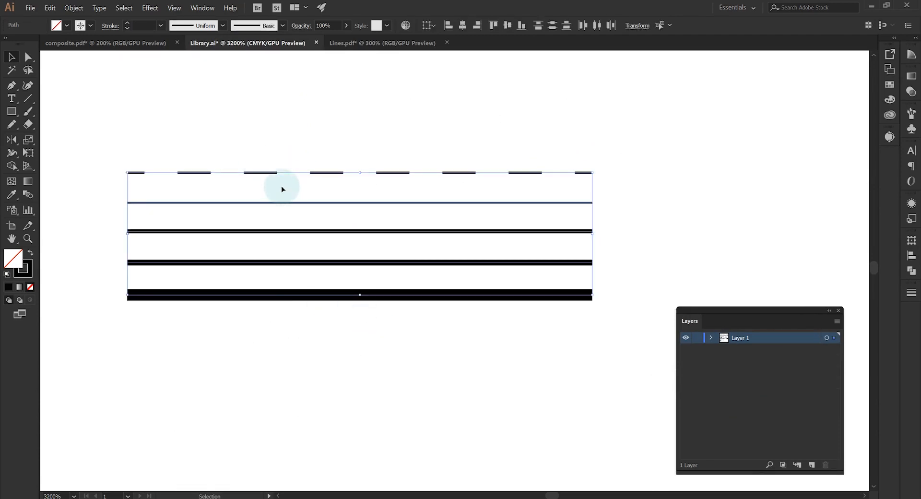
- Rename Layer 6 in Lines.pdf as Reference and paste the copied reference lines onto it in the empty area beside the house
click(346, 43)
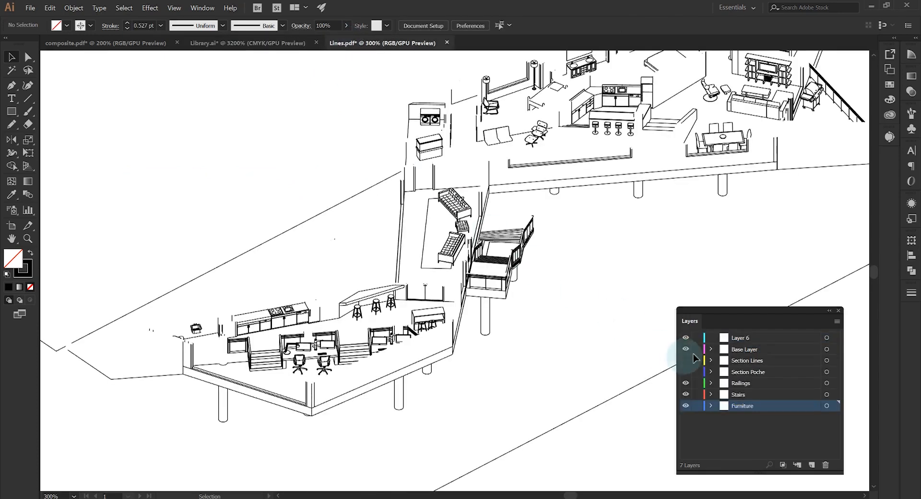
click(740, 339)
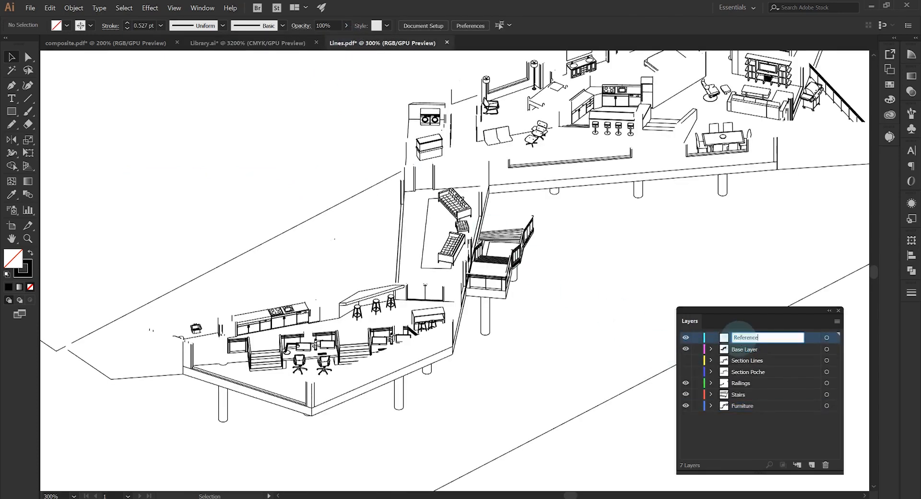
drag(360, 202, 512, 283)
scroll(379, 239, up, 1)
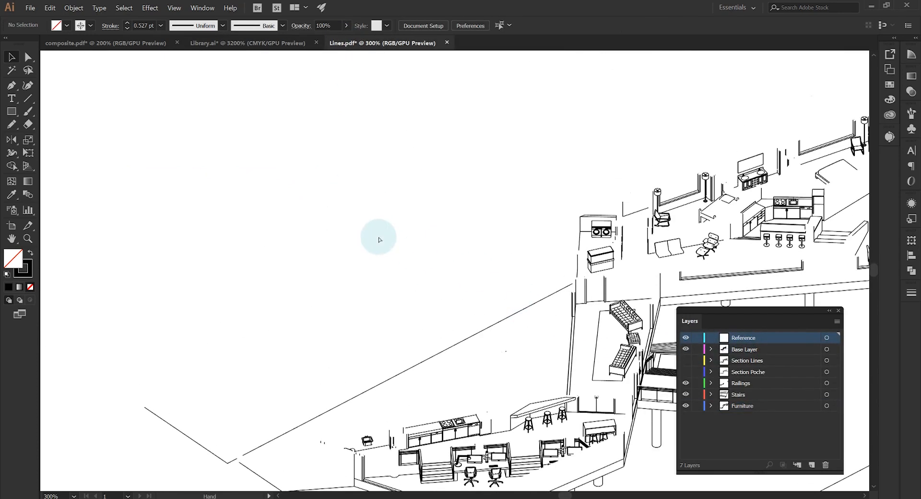
drag(445, 279, 354, 236)
scroll(334, 283, up, 1)
drag(310, 272, 406, 283)
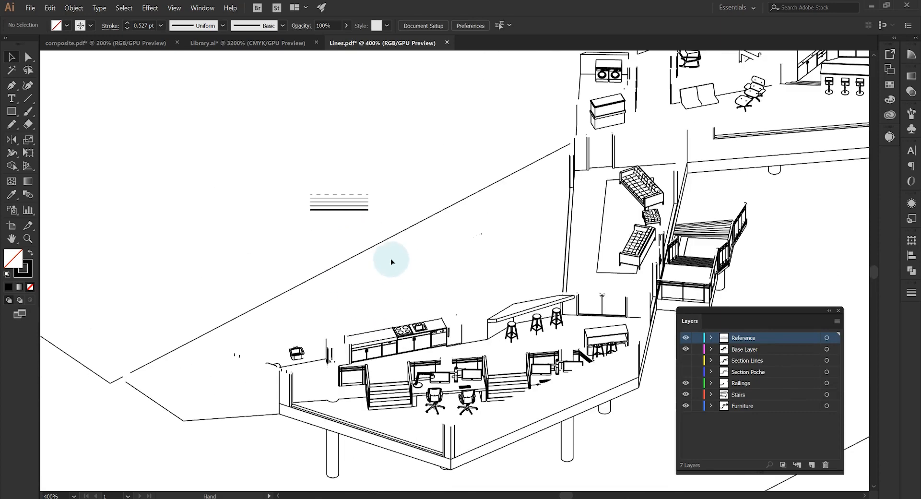
key(ctrl+equal)
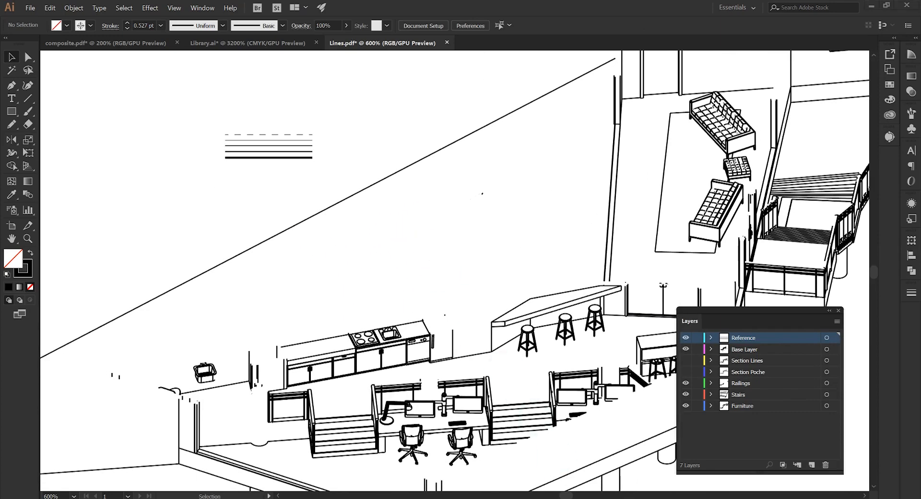
- Show the Section Lines layer and match the stroke of everything on it to the 0.5 pt reference line
click(686, 361)
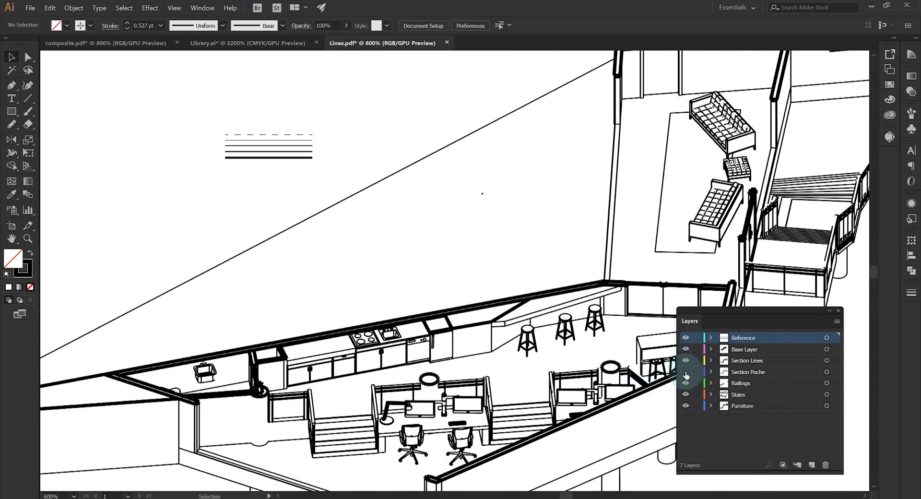
click(760, 363)
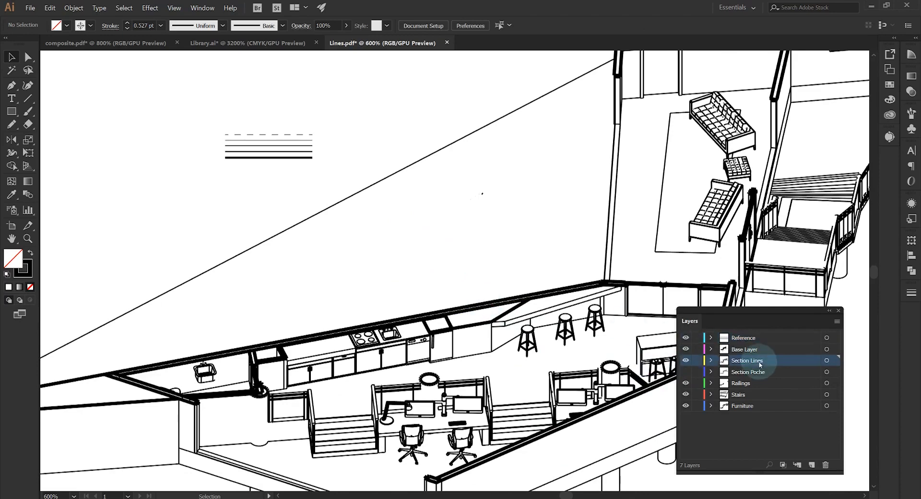
click(826, 361)
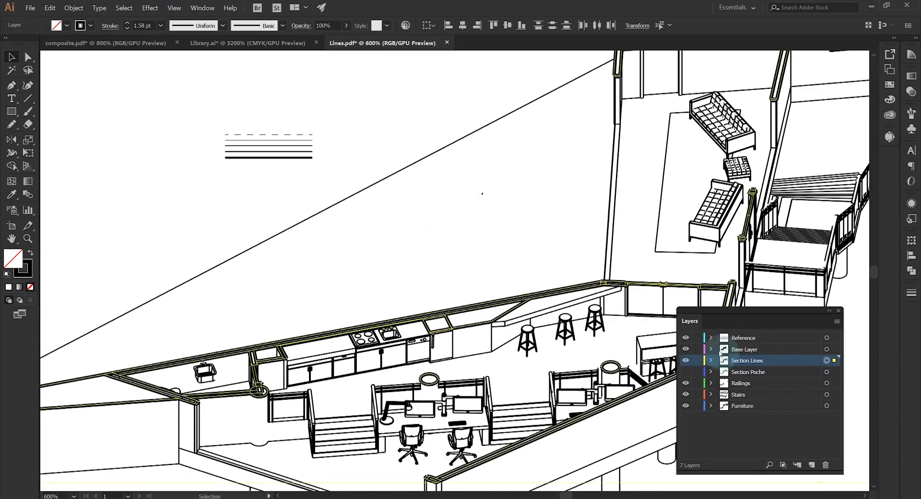
key(i)
click(299, 151)
key(v)
click(307, 151)
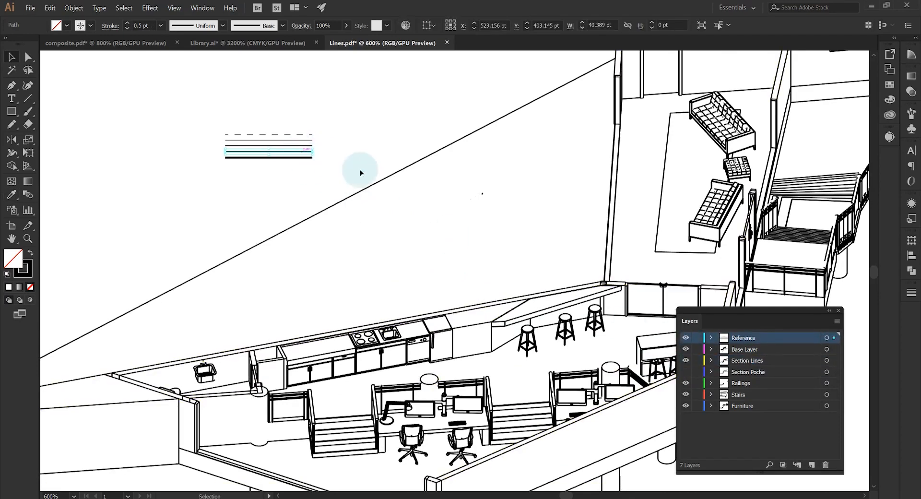
click(374, 294)
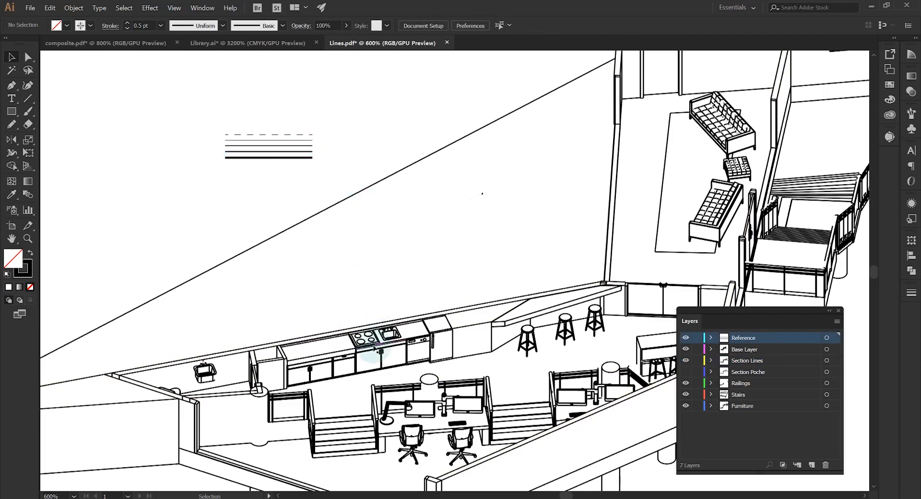
- Select everything on the Base Layer and match its stroke to the thin 0.15 pt reference line
click(739, 349)
click(827, 349)
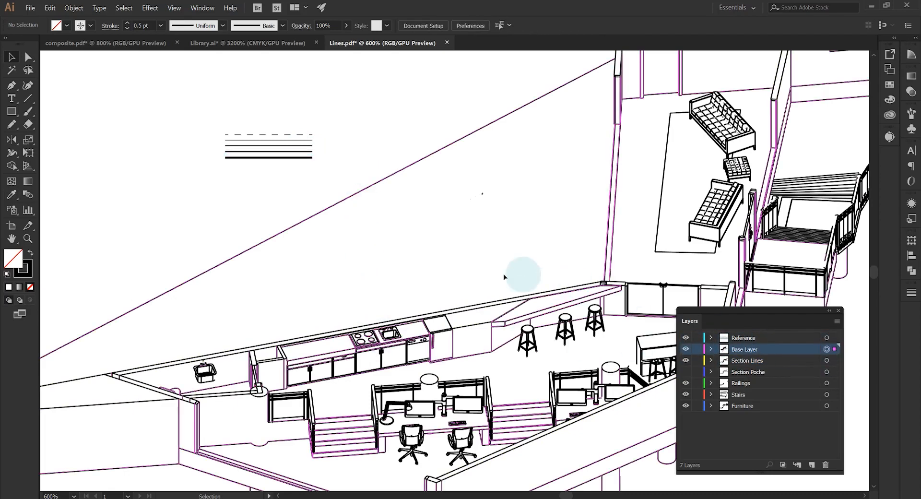
click(295, 148)
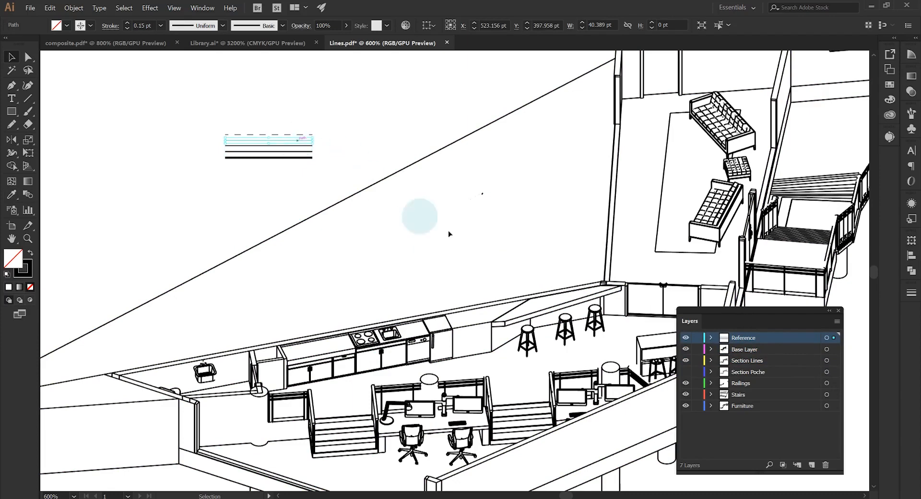
click(826, 349)
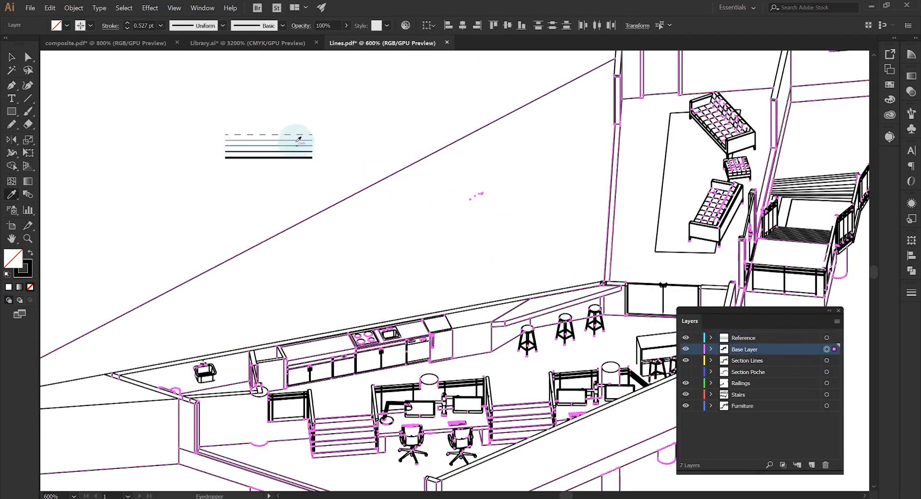
click(333, 155)
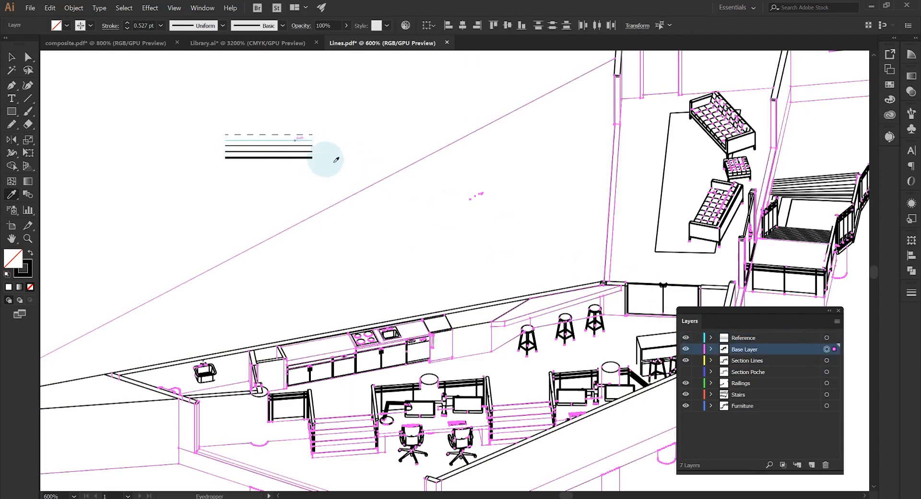
click(412, 391)
- Set the stroke weight of all linework on the Railings and Stairs layers to 0.1 pt
click(826, 383)
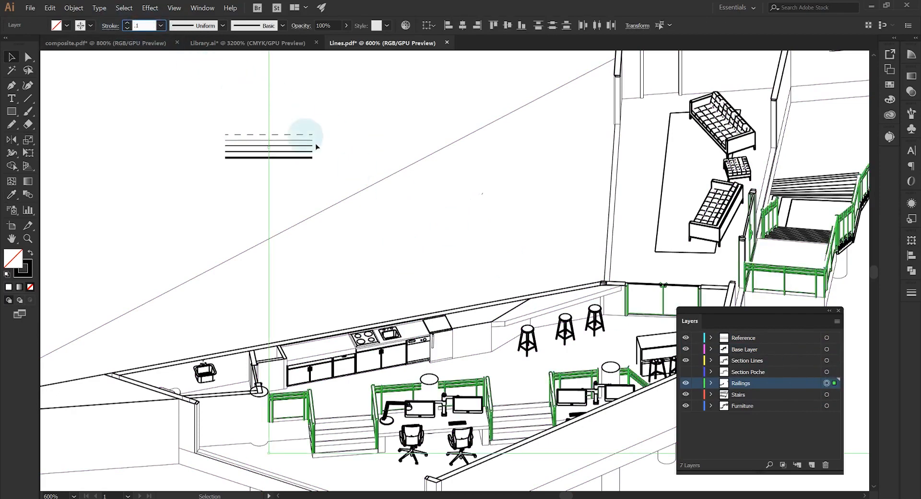
click(432, 230)
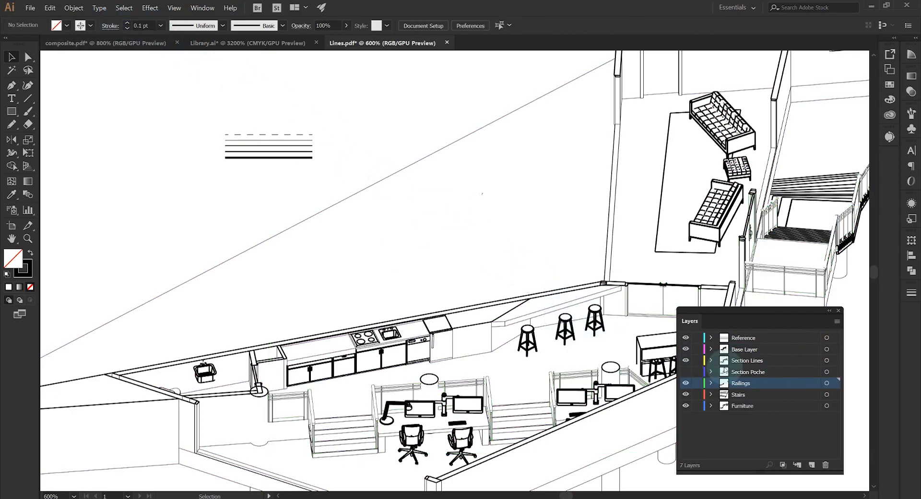
click(760, 394)
click(827, 395)
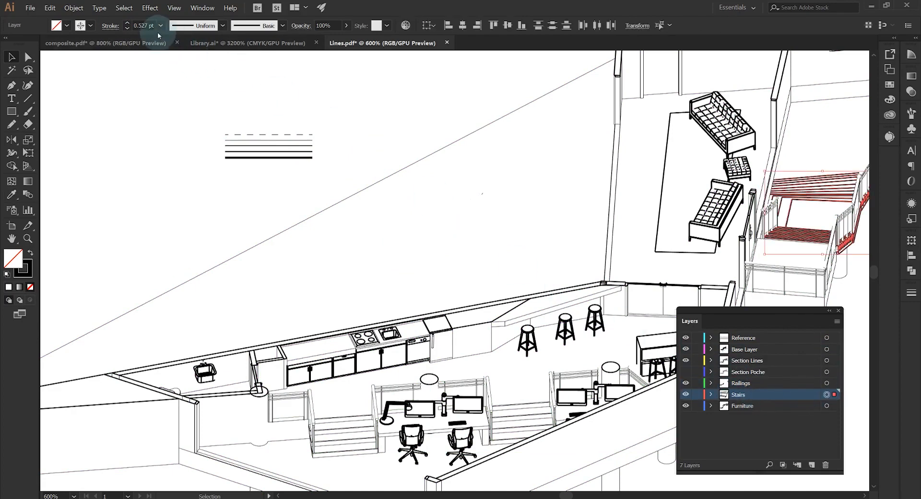
click(379, 121)
- Set the stroke weight of everything on the Furniture layer to 0.1 pt
click(800, 408)
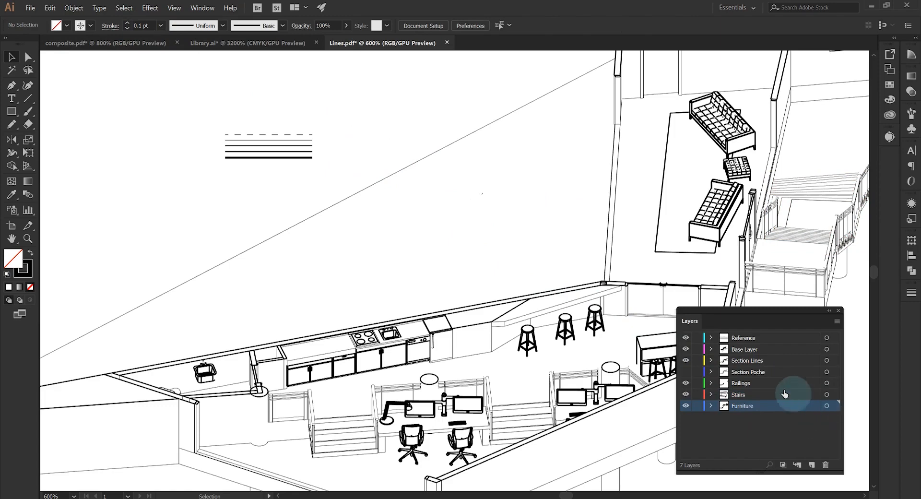
click(827, 405)
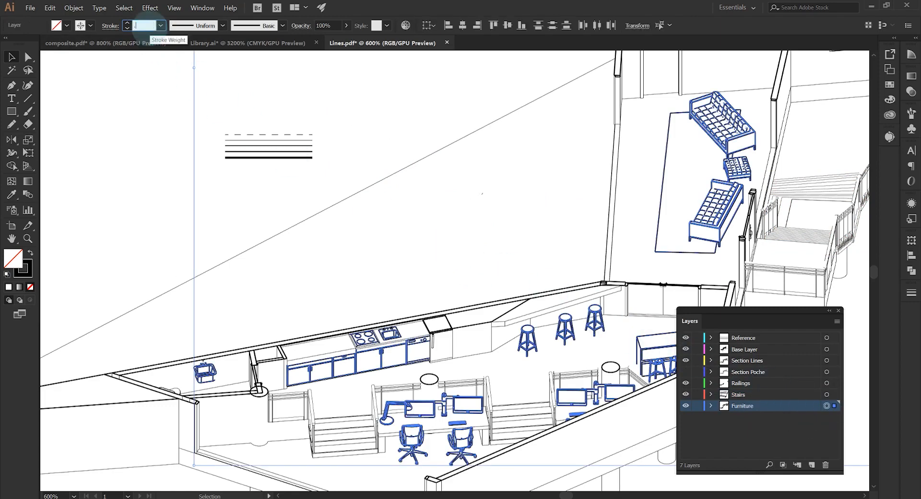
click(388, 173)
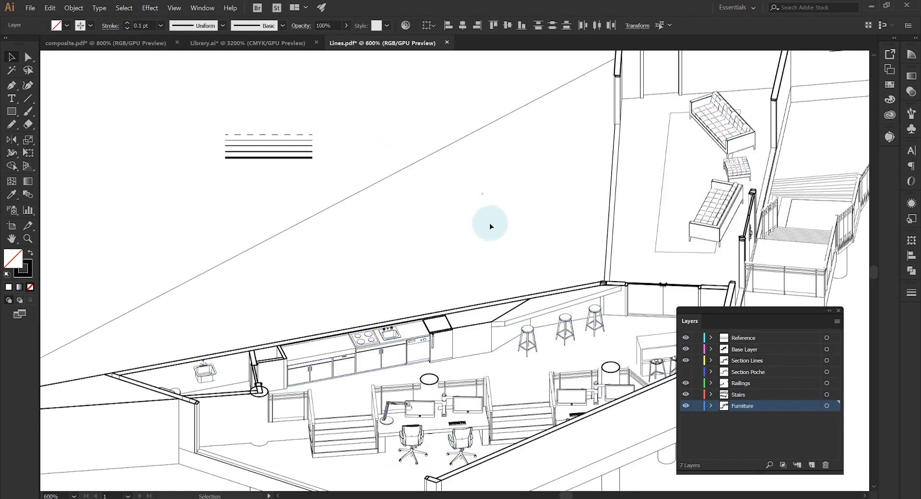
- Hide the Furniture layer and delete the short stray floor-edge line beside the wall corner in the lower wing
drag(485, 220, 431, 232)
scroll(428, 231, down, 2)
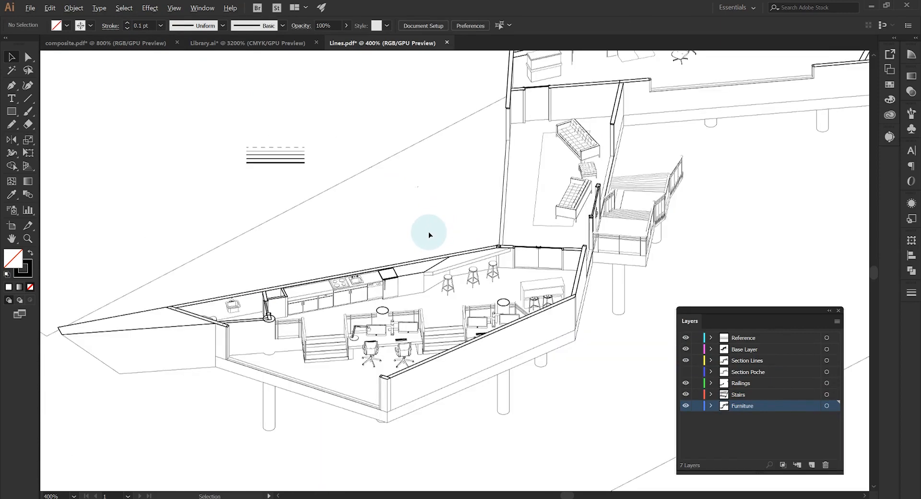
drag(529, 237, 503, 265)
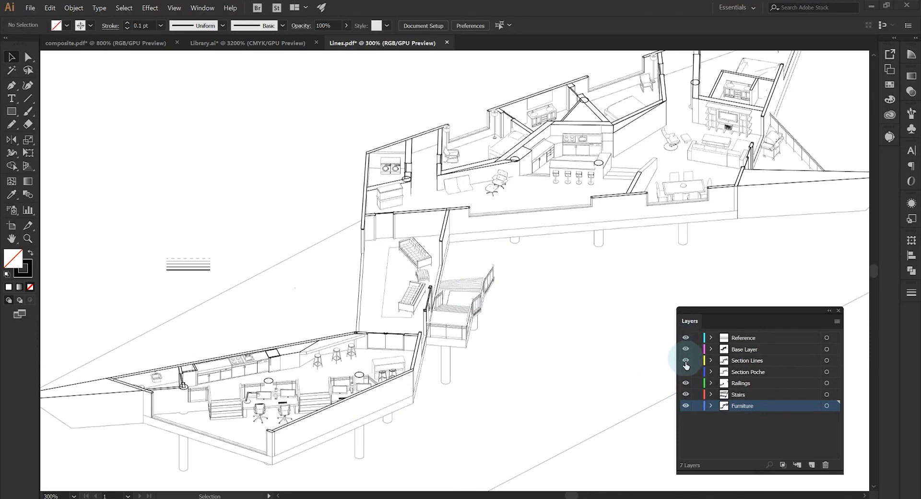
click(686, 408)
scroll(468, 370, up, 5)
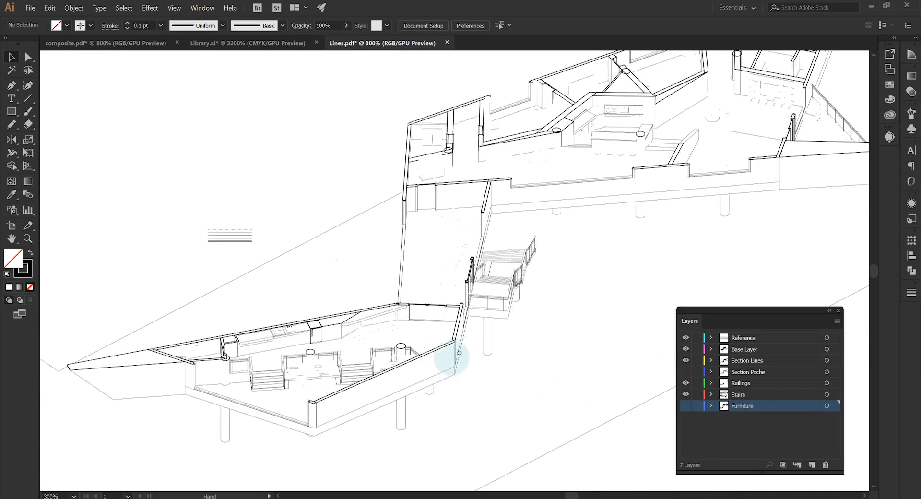
scroll(252, 355, up, 3)
click(271, 345)
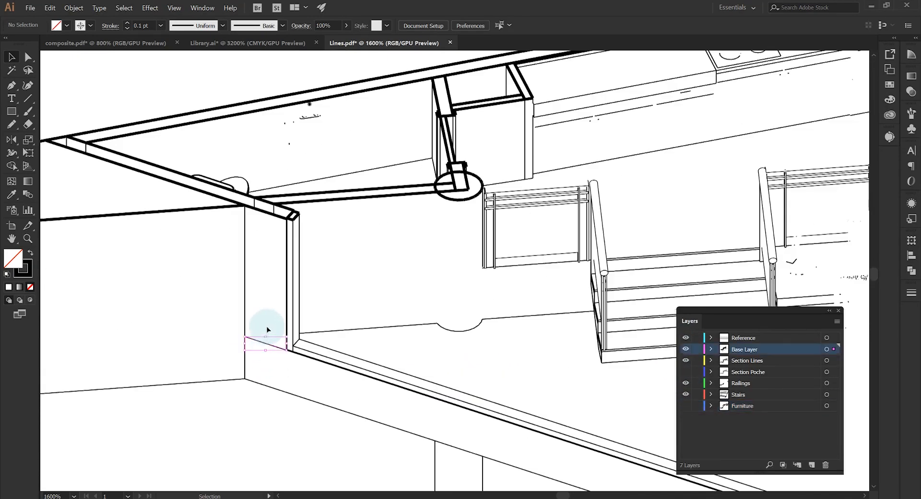
key(Delete)
- Delete the extra lines running parallel to the bottom edge along the outer wall faces of both wings
drag(276, 355, 335, 365)
drag(504, 440, 179, 292)
drag(444, 386, 177, 316)
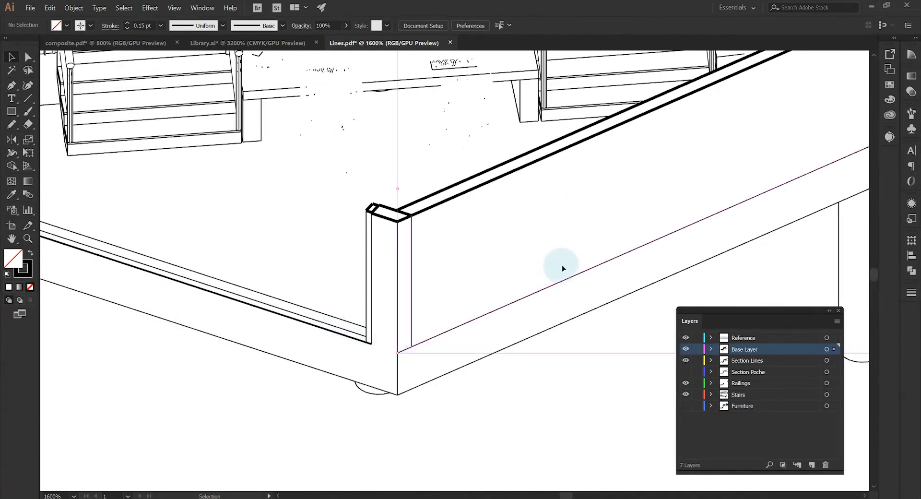
scroll(391, 267, up, 4)
scroll(387, 381, down, 8)
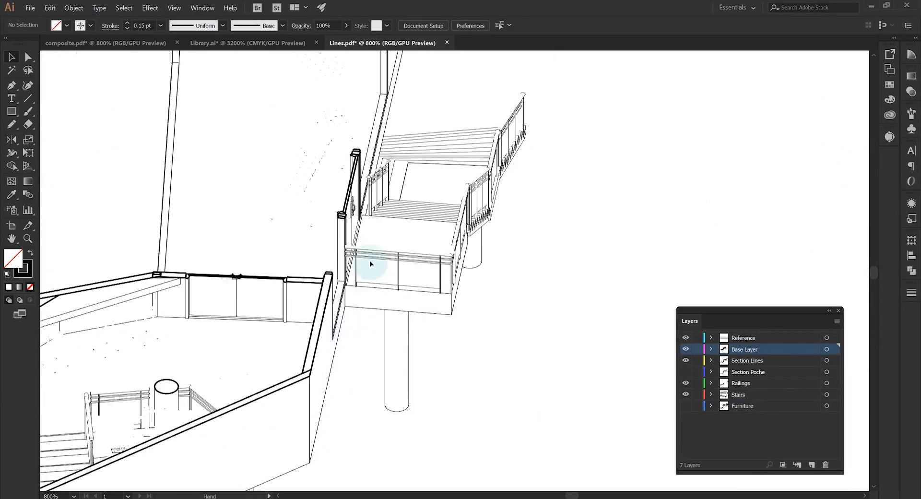
scroll(356, 308, up, 4)
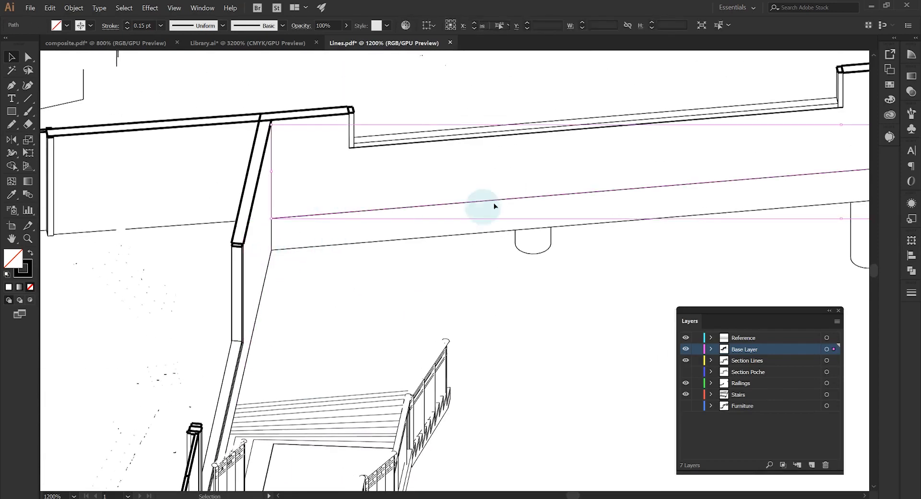
scroll(494, 204, down, 6)
scroll(314, 226, right, 4)
key(Delete)
- Delete the tiny slanted stray segment in the edge line and extend the line to close the gap
scroll(502, 286, up, 8)
drag(336, 322, 229, 286)
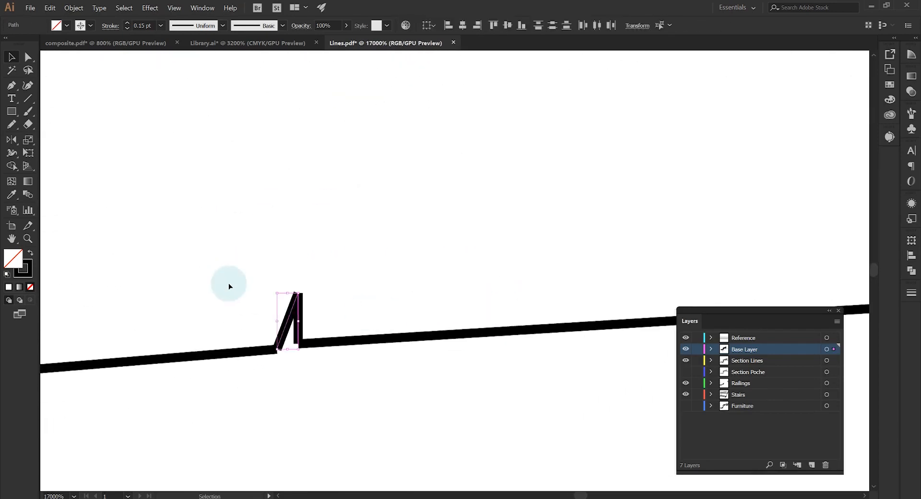
key(Delete)
click(274, 352)
drag(278, 351, 304, 350)
click(336, 369)
- Delete the duplicate inner edge line and short stray segments outside the upper wing's end wall, up to its far corner
scroll(307, 351, down, 9)
drag(424, 60, 319, 204)
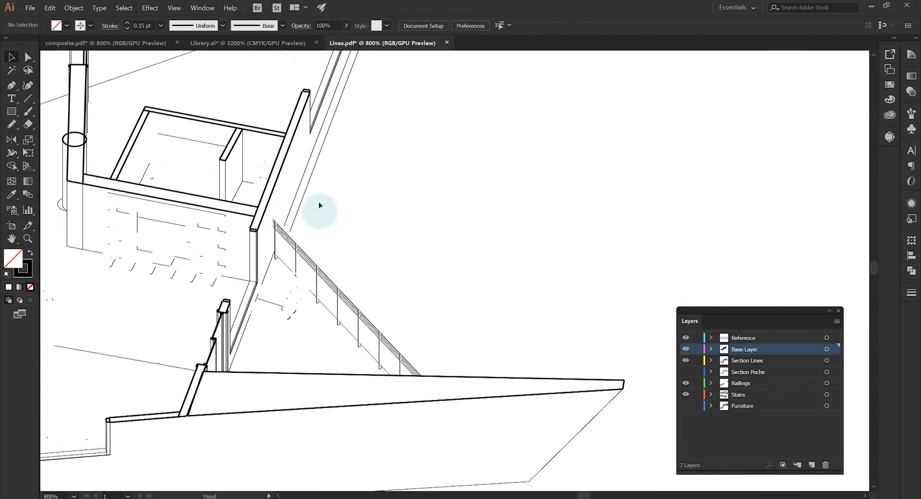
click(303, 205)
click(330, 205)
scroll(330, 205, up, 3)
scroll(330, 203, up, 5)
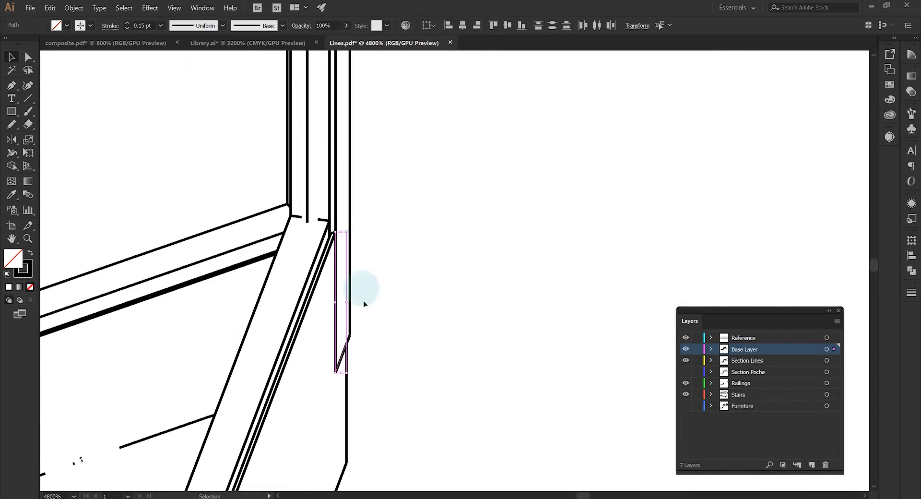
key(Delete)
click(335, 228)
key(Delete)
scroll(355, 230, down, 1)
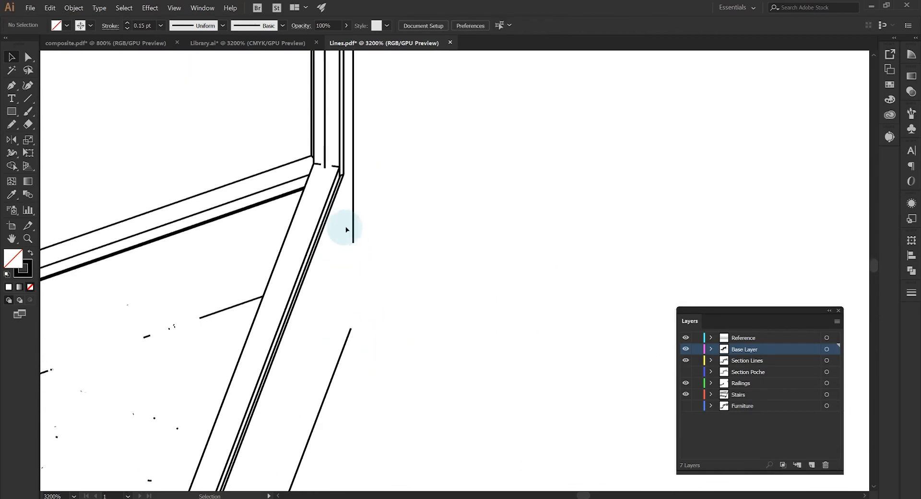
- Extend the vertical and slanted outer edge lines until they cross and trim the overshoots into a clean corner
drag(353, 242, 354, 379)
drag(341, 389, 327, 359)
drag(351, 329, 360, 306)
drag(386, 343, 330, 315)
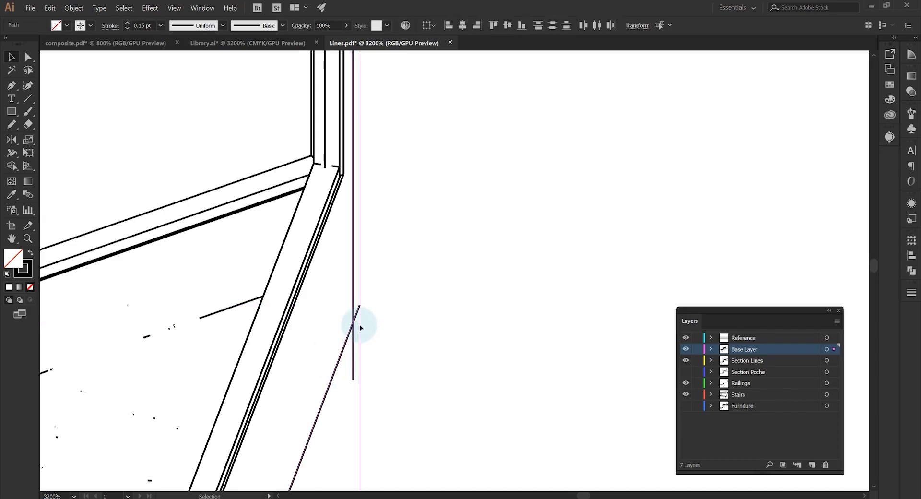
alt+click(353, 348)
alt+click(357, 313)
key(v)
click(368, 360)
- Examine the outer edges of the whole house for remaining stray lines on the Base Layer
scroll(391, 349, down, 2)
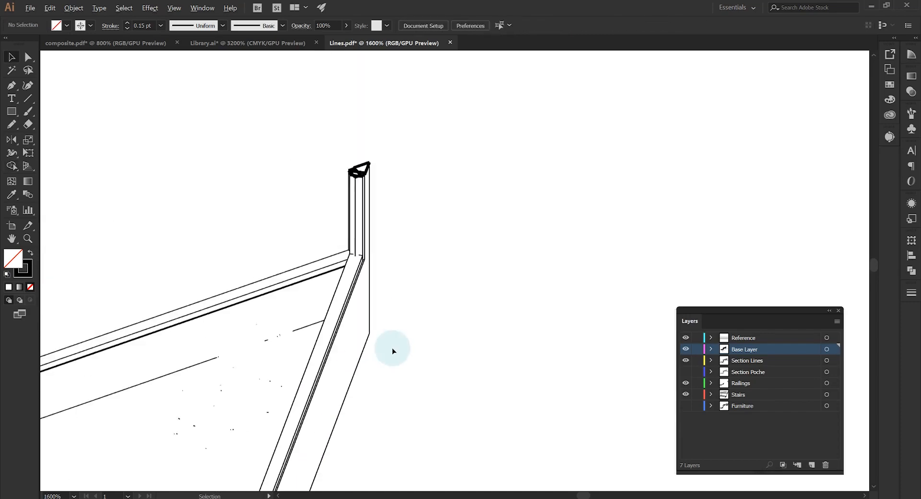
drag(162, 365, 384, 352)
scroll(384, 352, down, 4)
drag(325, 359, 483, 314)
scroll(312, 378, up, 3)
drag(311, 378, 336, 329)
scroll(336, 329, down, 3)
mouse_move(108, 423)
mouse_down()
mouse_move(298, 354)
mouse_move(365, 269)
mouse_up()
drag(267, 451, 336, 327)
scroll(335, 326, down, 1)
drag(262, 419, 354, 339)
scroll(354, 338, down, 2)
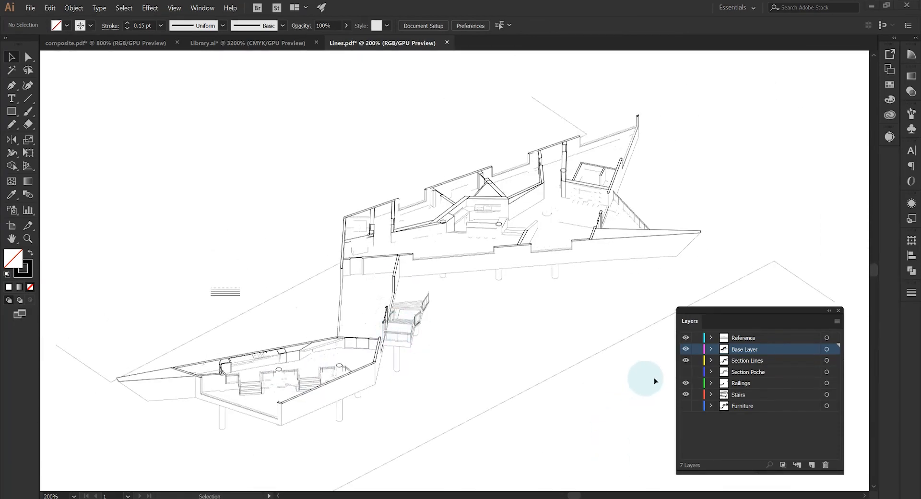
- Show the Section Poche layer and isolate it by hiding all other layers
click(687, 372)
click(686, 373)
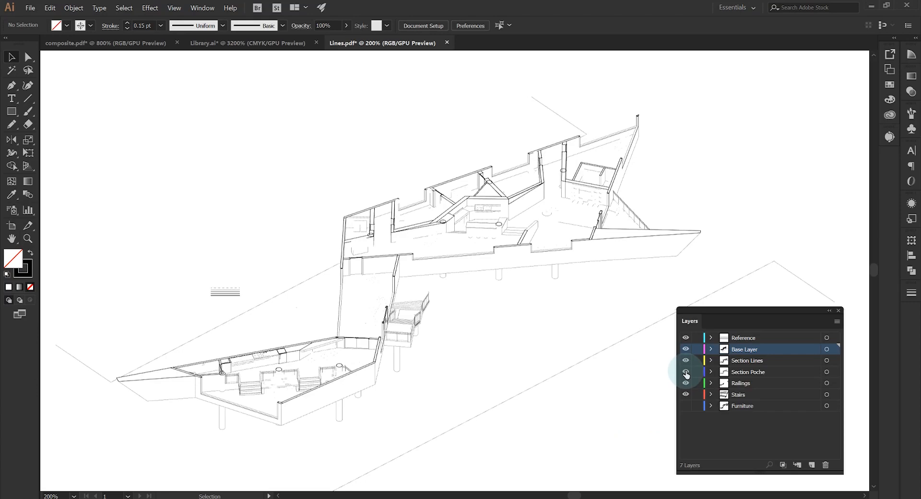
click(686, 373)
drag(436, 354, 453, 338)
scroll(453, 338, up, 2)
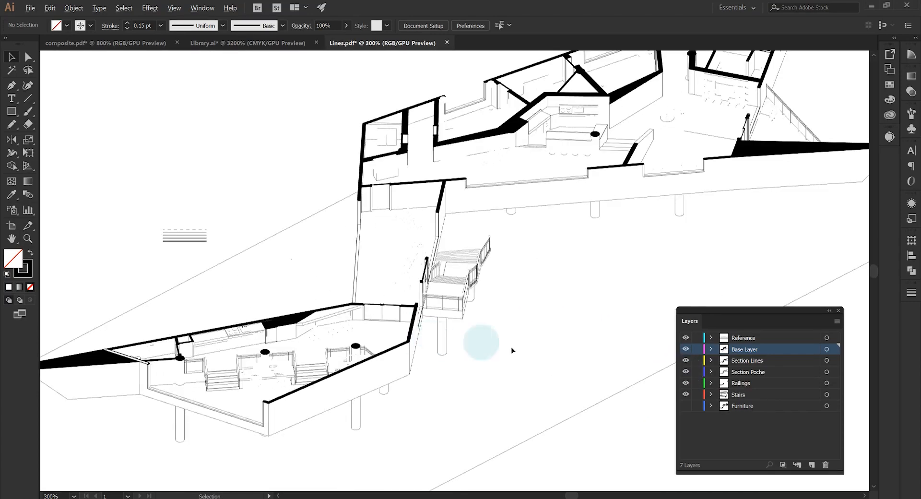
click(739, 373)
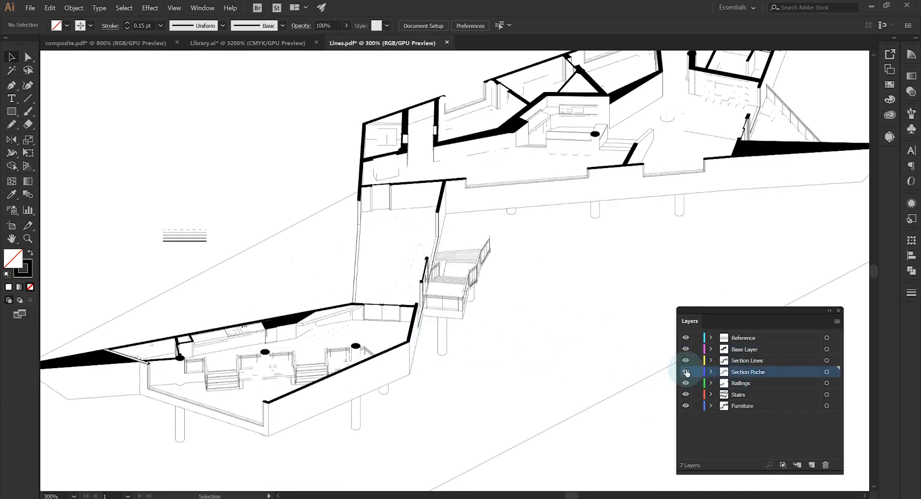
alt+click(686, 372)
- Delete the thin zigzag door sliver between the two wall ends beside the long tapered poche wedge
scroll(586, 370, down, 3)
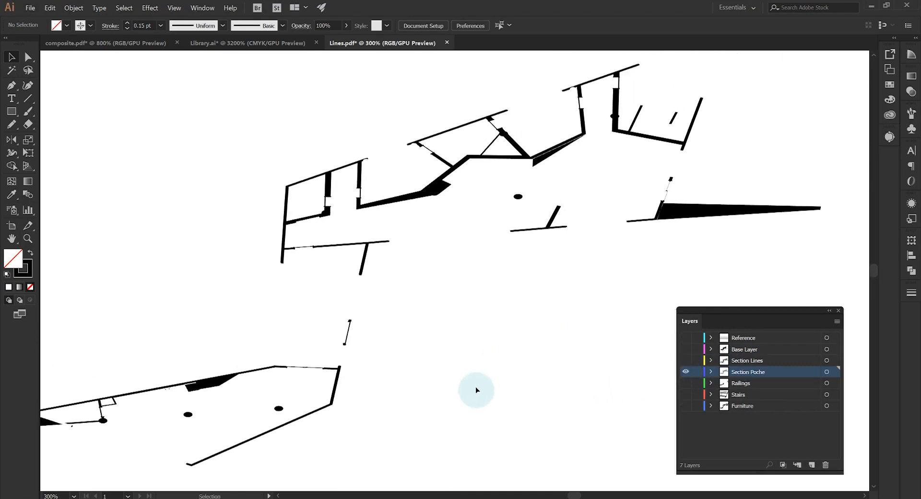
scroll(489, 350, down, 2)
scroll(480, 216, up, 3)
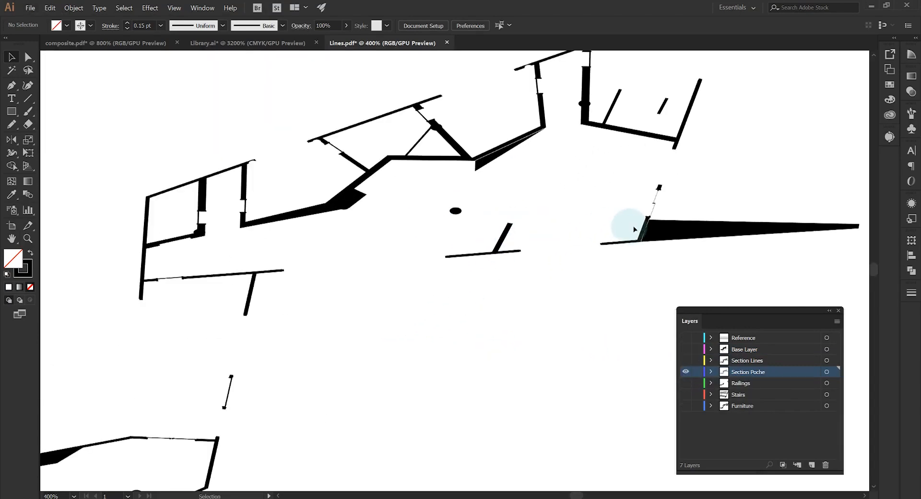
scroll(563, 252, up, 4)
click(510, 250)
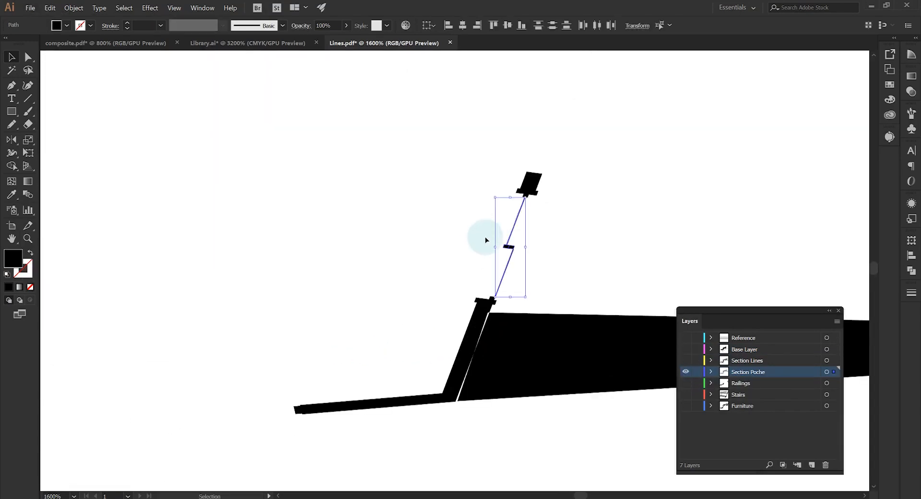
key(Delete)
- Delete the small door-frame stubs protruding from both wall ends at that opening
scroll(489, 297, up, 2)
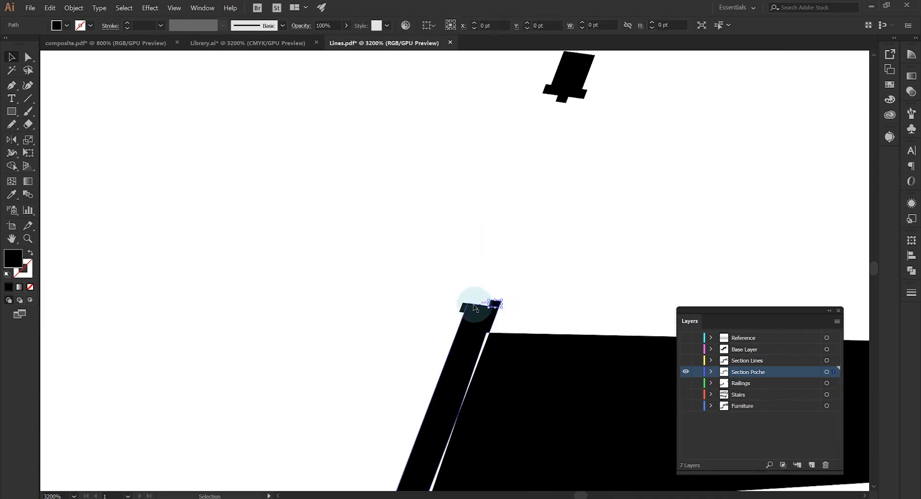
scroll(576, 208, up, 2)
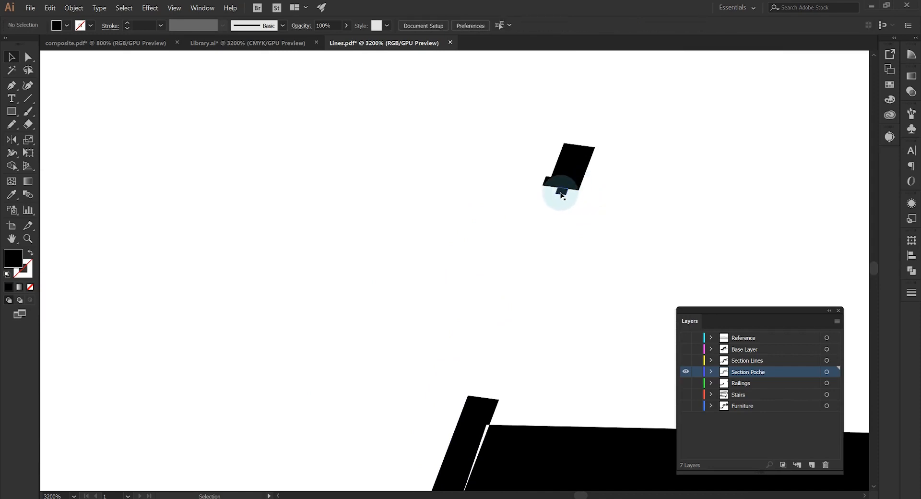
click(546, 185)
key(Delete)
scroll(474, 312, down, 3)
drag(540, 260, 508, 339)
- Fill the thin white gap between the angled wall and its tapered wedge with a black Pen tool shape
scroll(508, 339, down, 3)
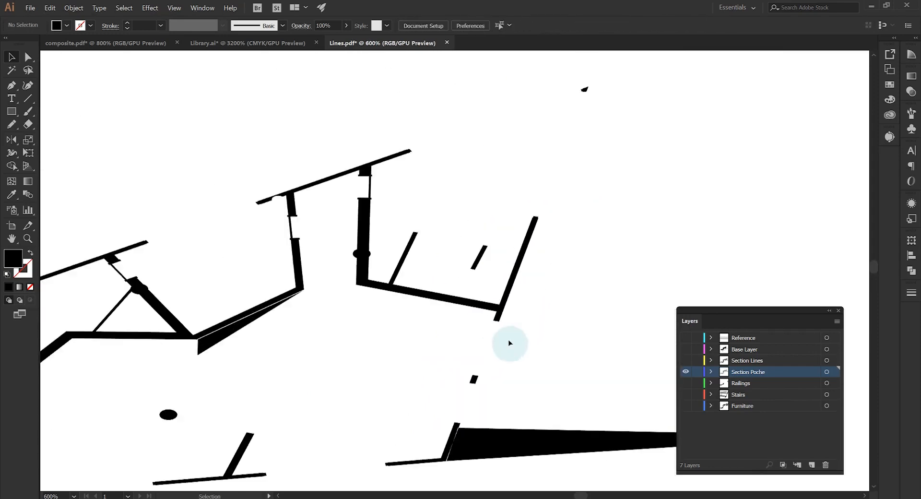
scroll(348, 373, up, 5)
click(336, 360)
scroll(315, 384, up, 3)
scroll(118, 286, up, 1)
key(p)
scroll(115, 288, up, 4)
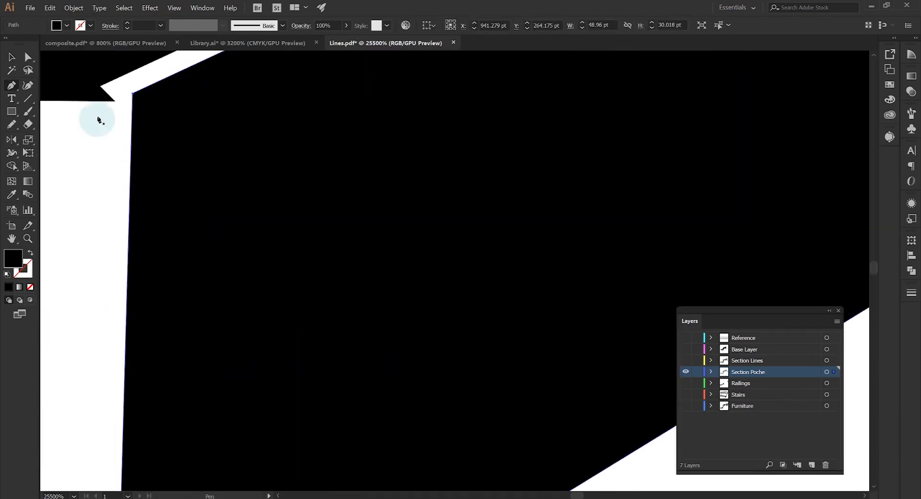
drag(100, 121, 223, 300)
click(202, 282)
scroll(315, 287, down, 6)
scroll(516, 209, up, 3)
drag(517, 210, 212, 366)
click(561, 211)
scroll(618, 155, down, 4)
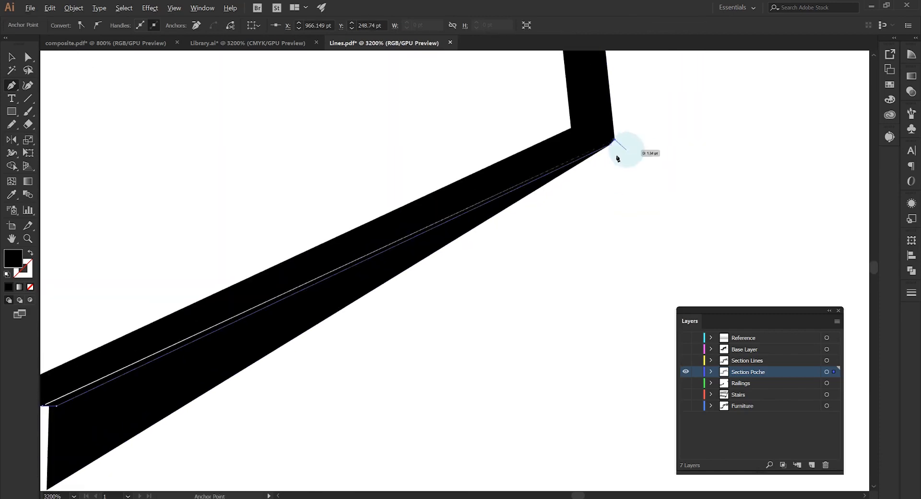
scroll(336, 274, up, 4)
key(v)
- Delete the thin opening strips and protruding frame caps from the two upright walls right of the filled wedge
scroll(339, 261, down, 5)
scroll(531, 205, up, 3)
click(422, 245)
key(Delete)
drag(501, 218, 378, 296)
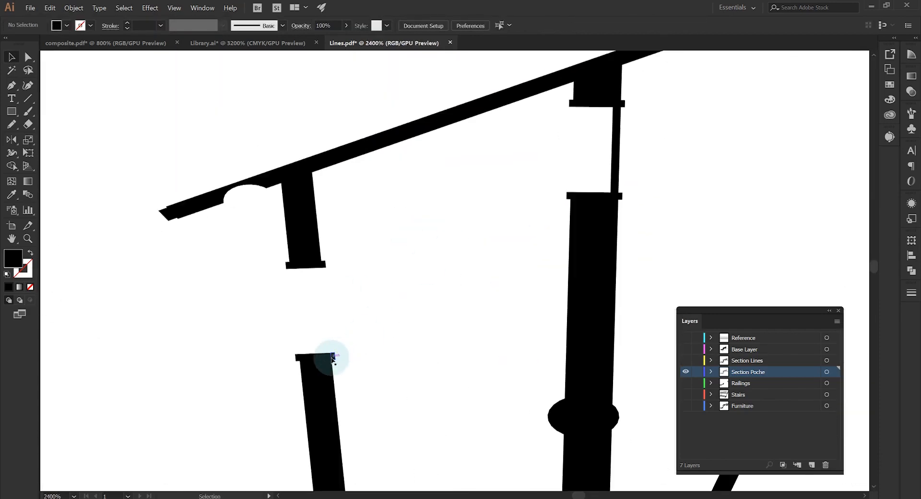
click(333, 358)
key(Delete)
click(289, 268)
key(Delete)
click(613, 139)
key(Delete)
click(568, 196)
key(Delete)
scroll(402, 240, down, 3)
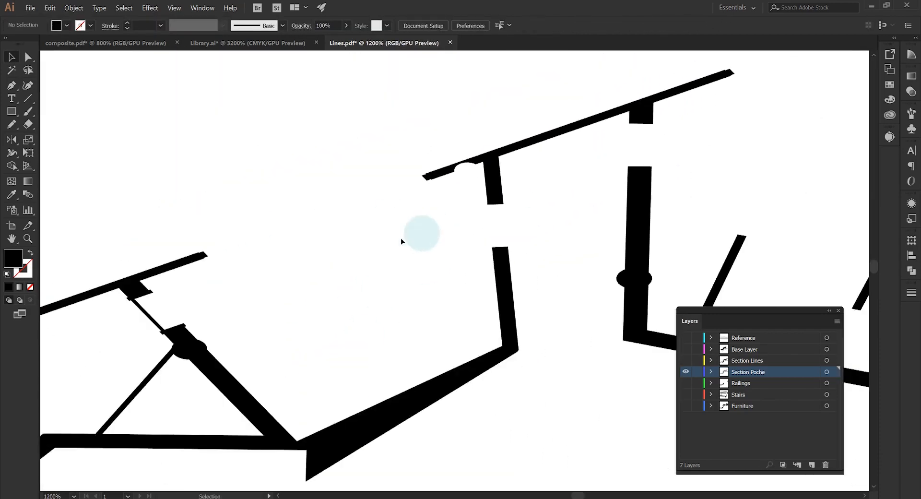
- Delete the thin door strip and protruding frame piece in the diagonal wall opening above the triangular room
scroll(335, 259, up, 3)
click(389, 295)
key(Delete)
click(433, 283)
key(Delete)
- Try to delete the protruding frame cap at the end of the neighbouring diagonal wall
scroll(360, 247, down, 5)
scroll(321, 286, up, 6)
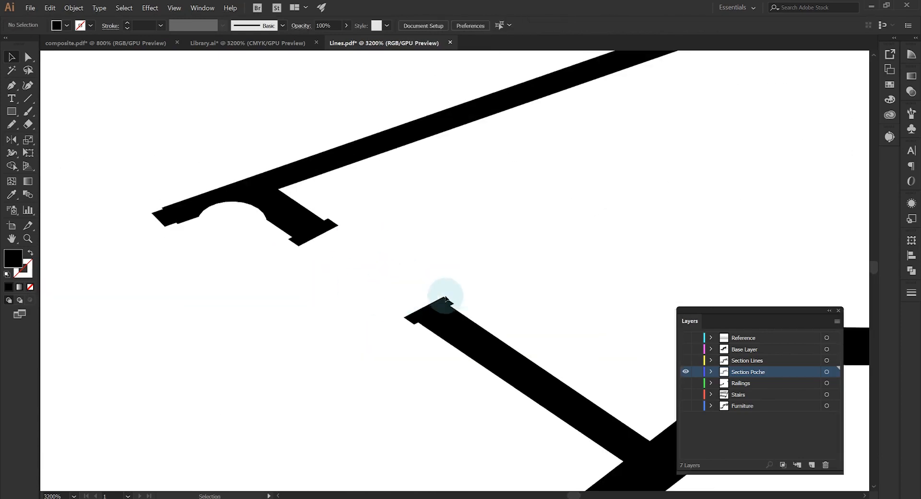
click(446, 299)
key(Delete)
key(ctrl+z)
click(312, 248)
- Delete the small pointed poche piece at the far end of the sloping outer wall
scroll(317, 248, down, 5)
scroll(231, 266, up, 5)
scroll(360, 247, down, 4)
scroll(310, 276, up, 3)
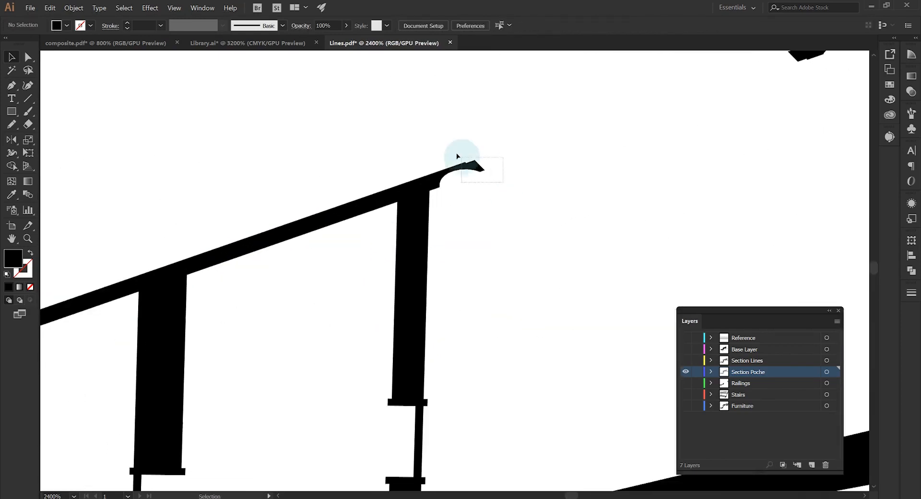
click(477, 168)
key(Delete)
- Delete the thin door strip and protruding frame caps in the thick wall opening above the round column
scroll(515, 230, down, 4)
scroll(354, 305, up, 5)
click(372, 307)
key(Delete)
click(430, 358)
key(Delete)
click(434, 255)
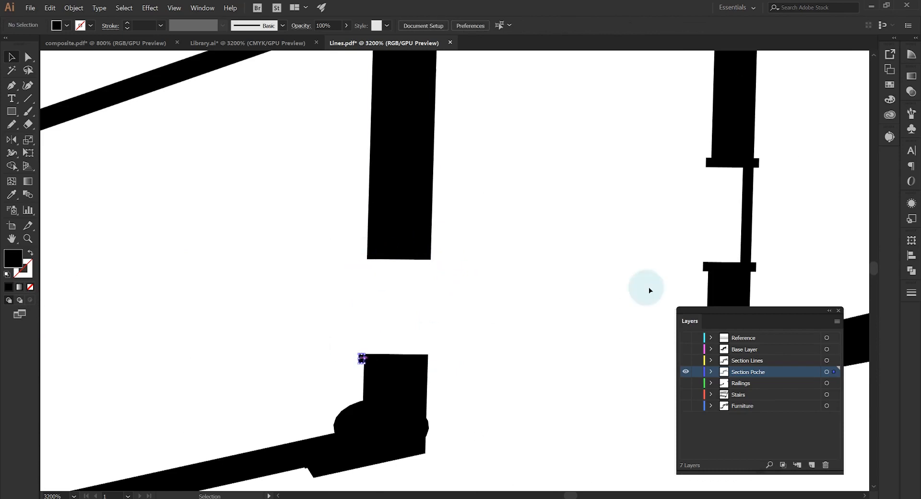
- Delete the small frame piece and thin glazing slivers in the long, nearly horizontal wall
scroll(475, 271, down, 4)
key(super)
scroll(345, 329, up, 5)
click(381, 317)
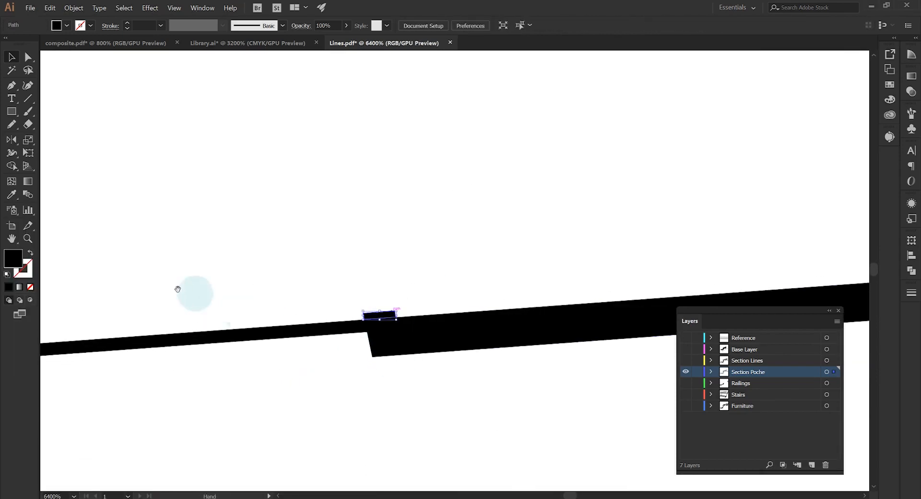
key(Delete)
drag(193, 294, 549, 258)
click(535, 305)
key(Delete)
- Fill the white gap between the slanted wall and the long tapered wedge with a black Pen tool shape
key(p)
scroll(307, 341, down, 4)
scroll(490, 226, up, 4)
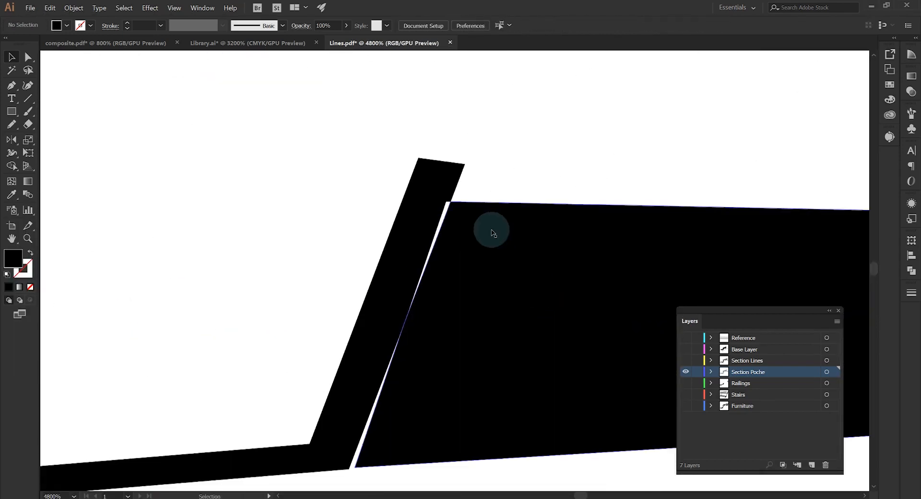
click(441, 192)
click(323, 468)
click(361, 468)
key(v)
- Delete the thin slanted strip connecting the two small posts between the wings
scroll(527, 249, down, 6)
scroll(390, 336, up, 4)
click(432, 369)
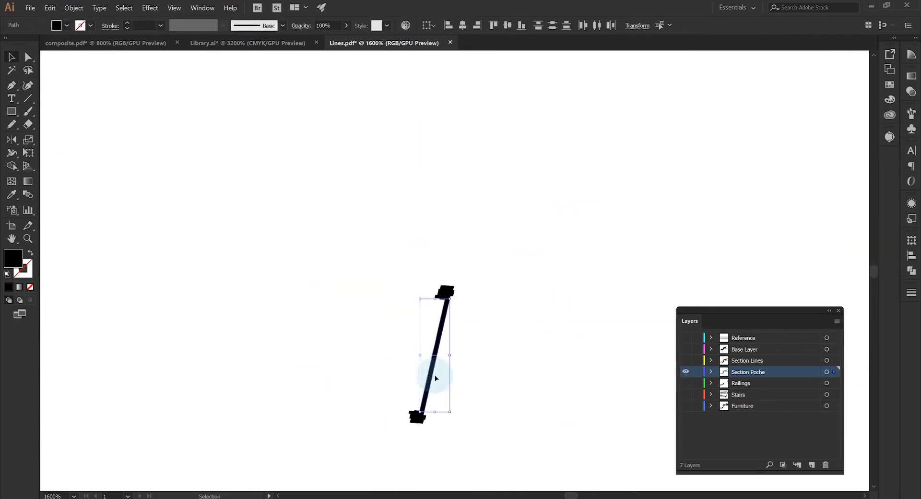
key(Delete)
scroll(431, 400, up, 3)
scroll(525, 290, down, 4)
scroll(390, 292, up, 2)
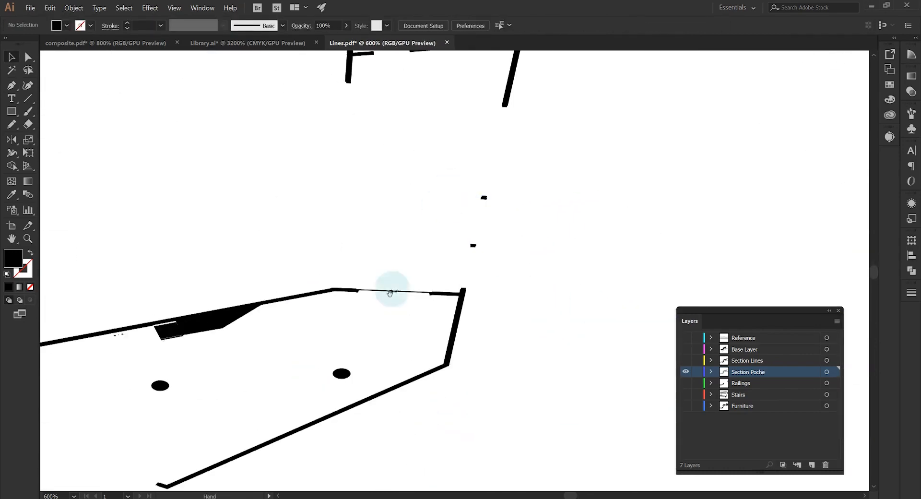
- Delete the thin sliding-door slivers from the opening in the lower wing's back wall
scroll(603, 237, up, 2)
click(603, 237)
key(Delete)
drag(387, 238, 314, 223)
key(Delete)
- Delete the small specks beside the lower wing's long wall and the stray slivers beneath the thick wall block
scroll(675, 208, down, 4)
scroll(216, 268, up, 4)
drag(407, 247, 451, 278)
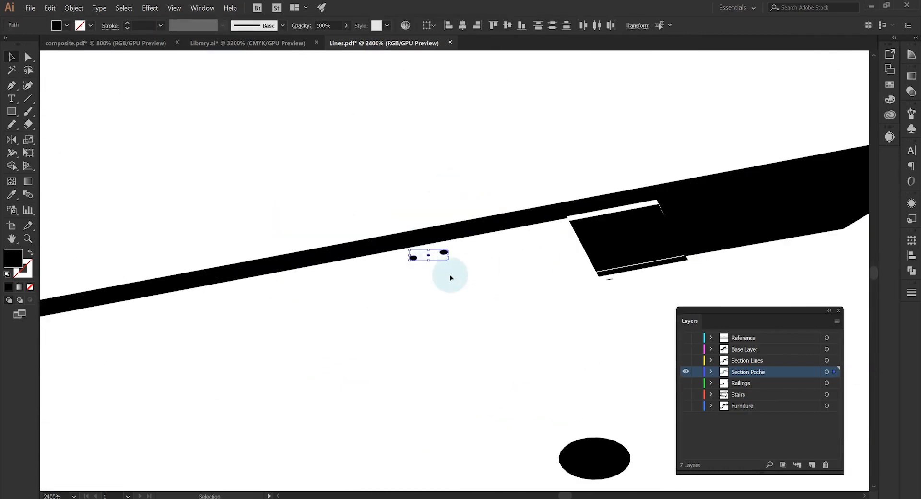
key(Delete)
drag(616, 301, 584, 249)
- Fill the white gap between the long wall and the thick block with a black Pen tool shape
key(p)
click(569, 218)
click(657, 201)
click(571, 223)
key(v)
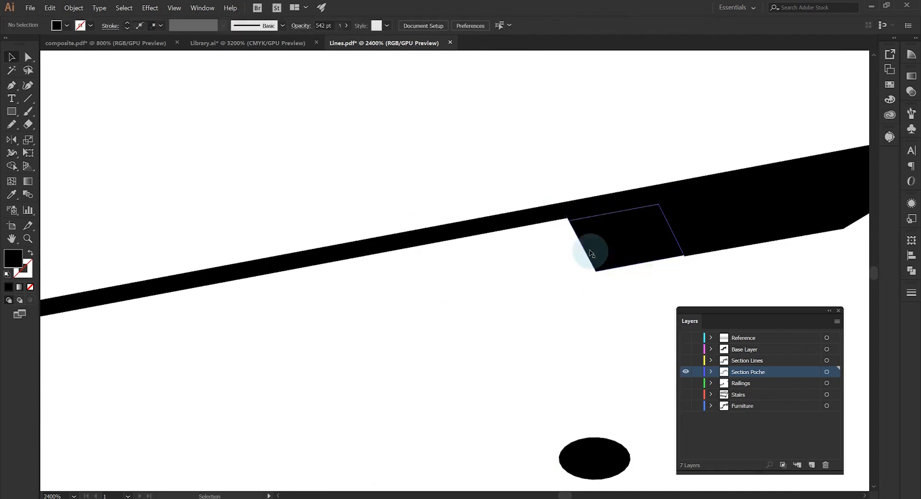
- Fill the small gap where the long wall meets the black wedge with a black Pen tool shape
scroll(594, 251, down, 4)
scroll(354, 319, up, 3)
scroll(249, 259, up, 3)
key(p)
click(234, 229)
click(159, 243)
click(222, 276)
scroll(242, 255, down, 3)
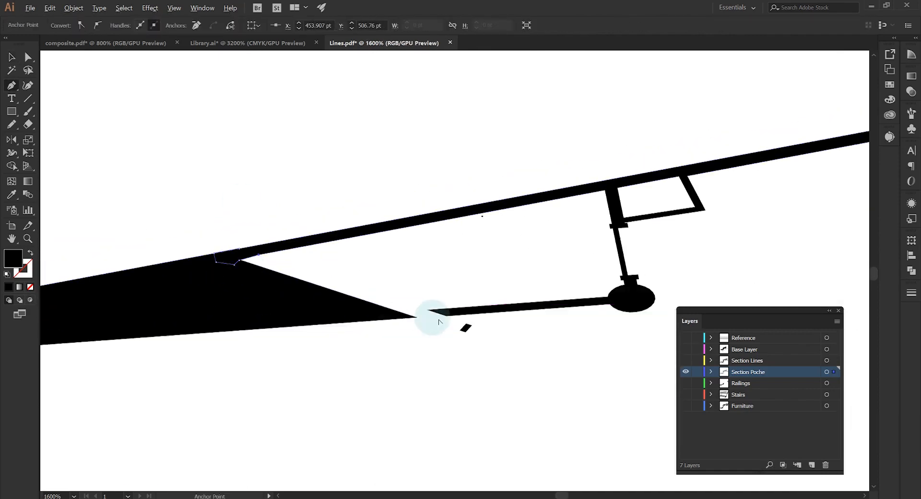
- Bridge the gap between the black wedge's tip and the thin wall with a black Pen tool shape
scroll(450, 327, up, 3)
click(444, 292)
click(312, 284)
click(383, 274)
click(278, 280)
click(308, 292)
click(444, 293)
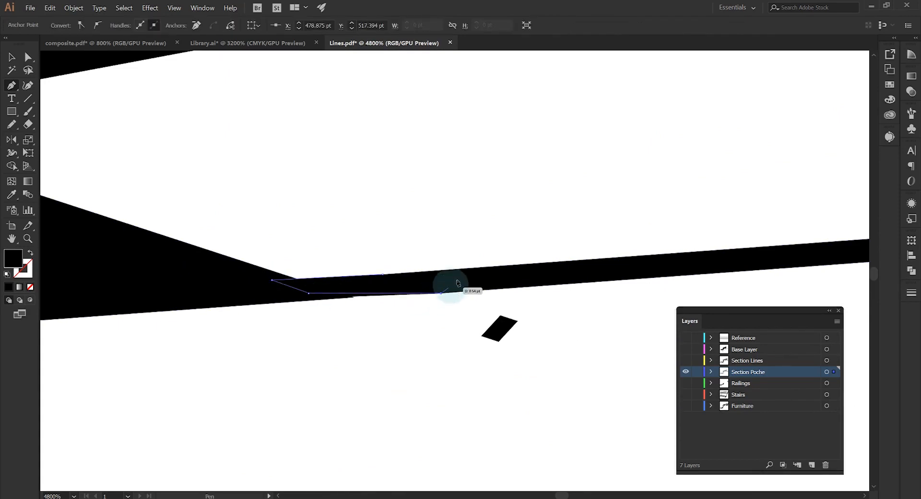
key(v)
scroll(339, 302, down, 3)
drag(422, 322, 366, 303)
scroll(368, 306, down, 2)
scroll(230, 298, up, 5)
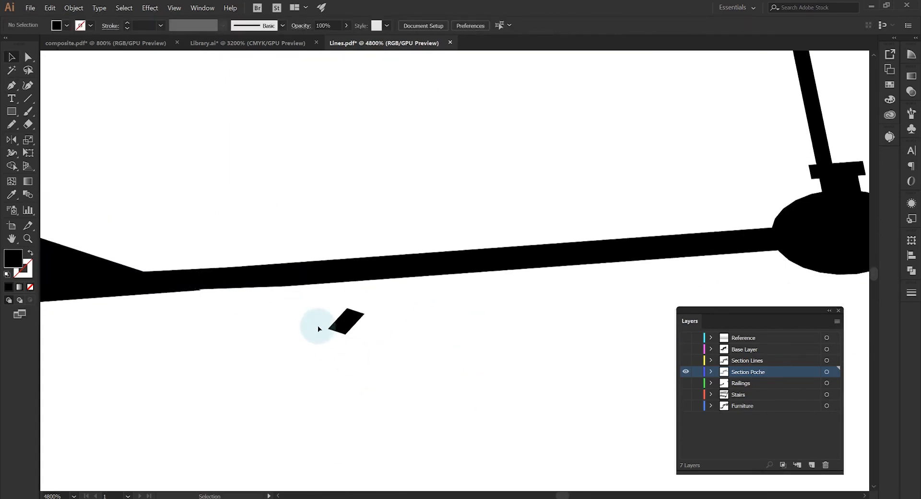
click(328, 330)
click(208, 283)
key(ctrl+z)
key(ctrl+z)
- Join the small slanted post to the thin wall with a black Pen tool shape, using the Base Layer as a temporary reference
click(686, 350)
click(328, 330)
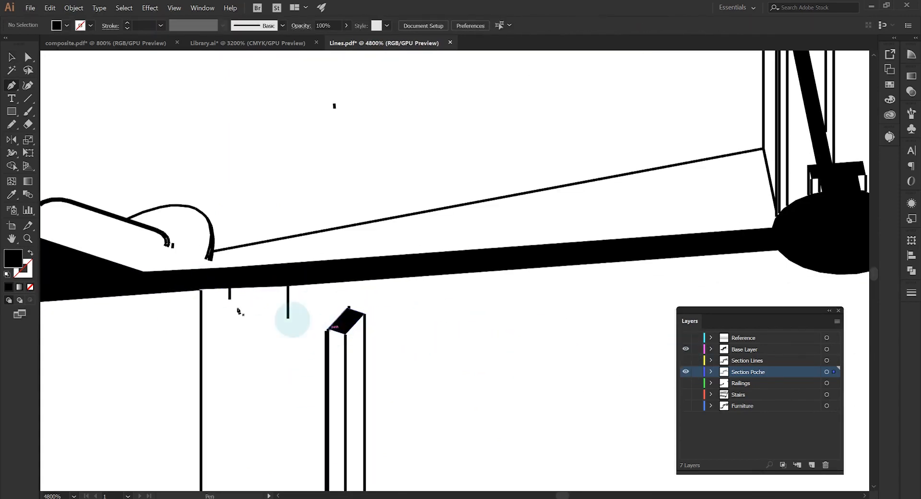
click(189, 287)
click(281, 283)
click(365, 315)
scroll(366, 315, down, 2)
scroll(356, 281, up, 3)
key(ctrl+z)
click(686, 350)
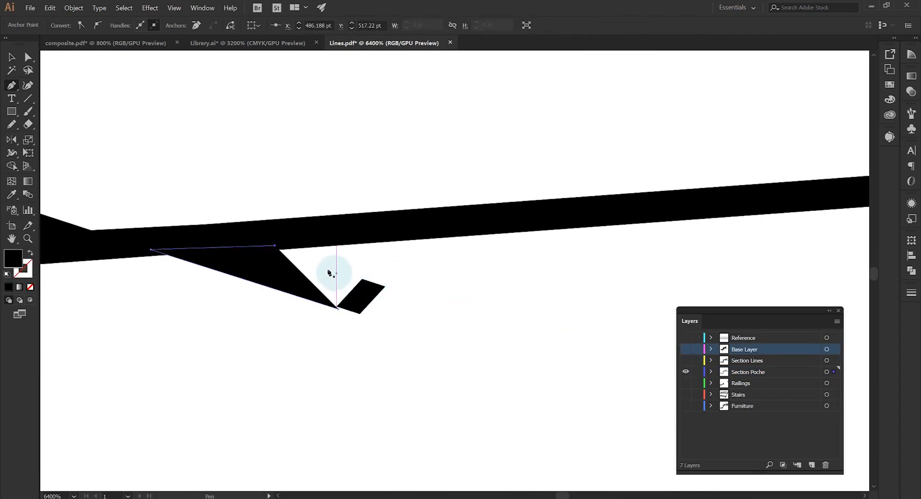
click(362, 280)
click(338, 309)
key(v)
click(373, 326)
- Inspect the lower wing's section fills for separate and overlapping poche pieces
scroll(374, 327, down, 6)
drag(665, 387, 414, 356)
scroll(413, 356, down, 5)
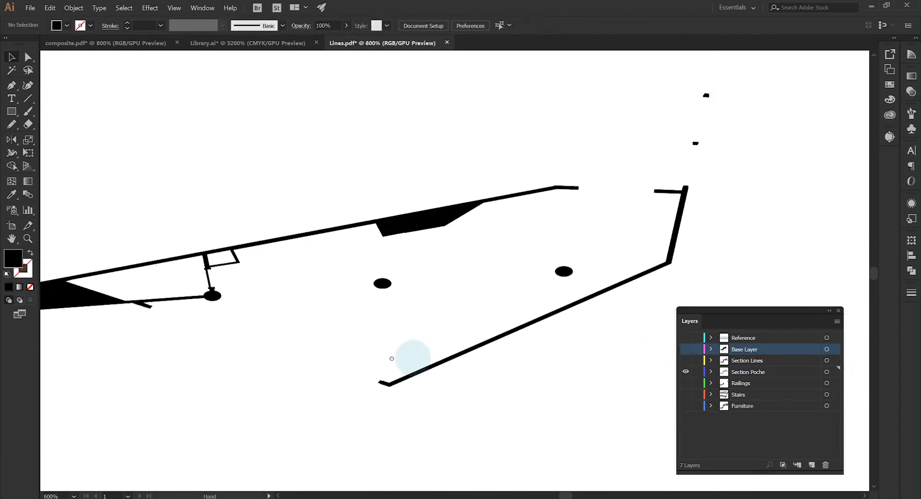
mouse_move(489, 354)
mouse_down()
mouse_move(409, 346)
mouse_move(489, 344)
mouse_up()
scroll(457, 336, up, 1)
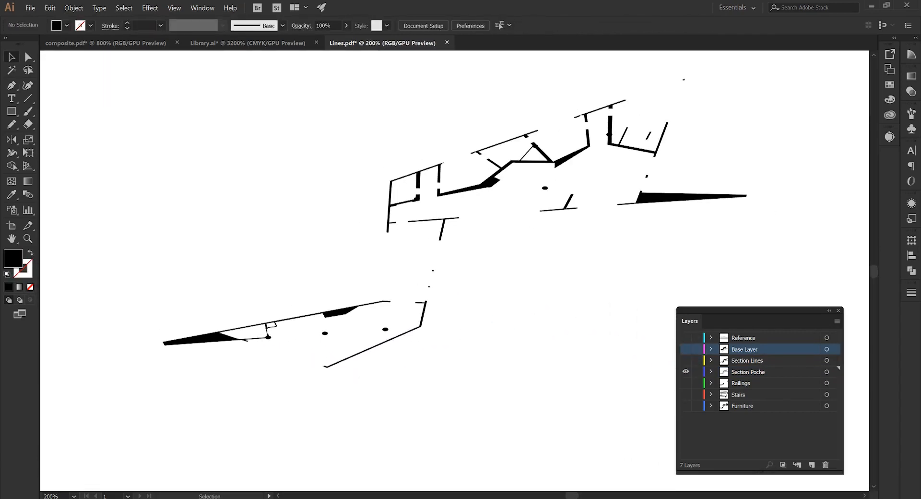
drag(148, 294, 212, 350)
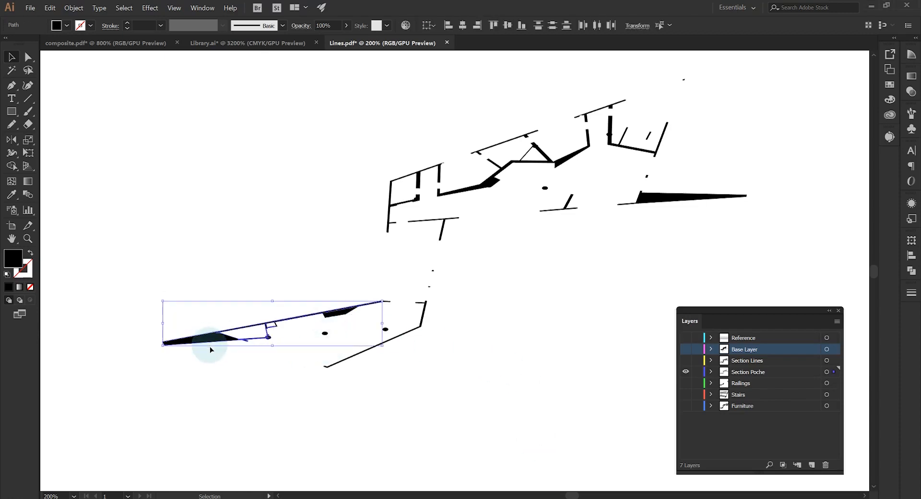
click(221, 339)
click(315, 367)
click(350, 357)
click(349, 316)
scroll(336, 317, up, 4)
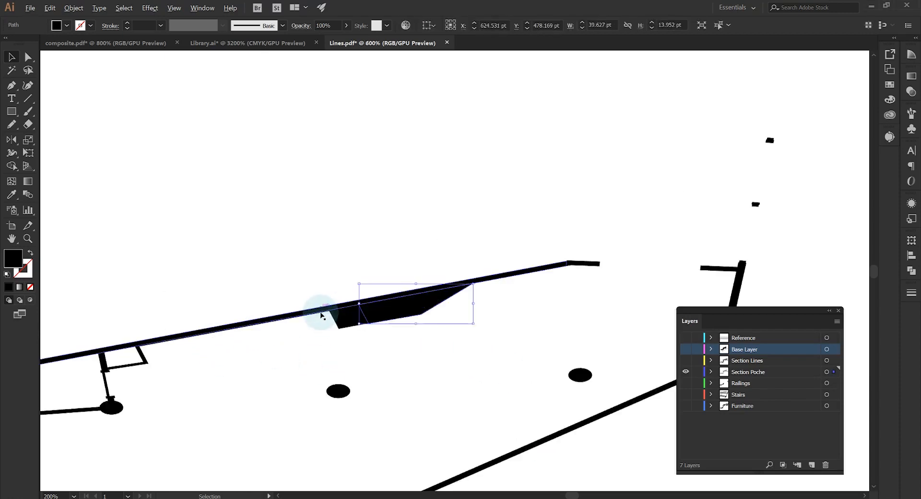
scroll(327, 327, down, 8)
click(512, 378)
scroll(417, 353, up, 2)
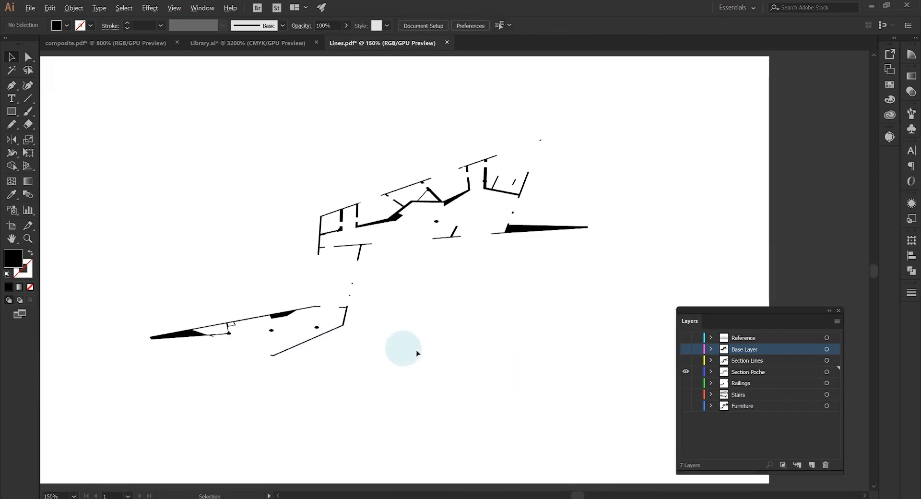
- Select all the section poche shapes and merge them with Pathfinder Unite
click(915, 272)
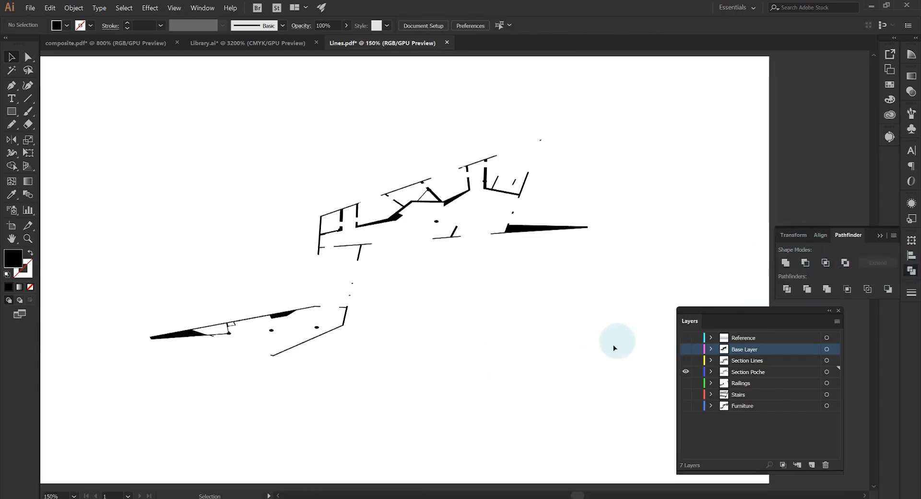
mouse_move(613, 418)
mouse_down()
mouse_move(281, 253)
mouse_move(96, 123)
mouse_up()
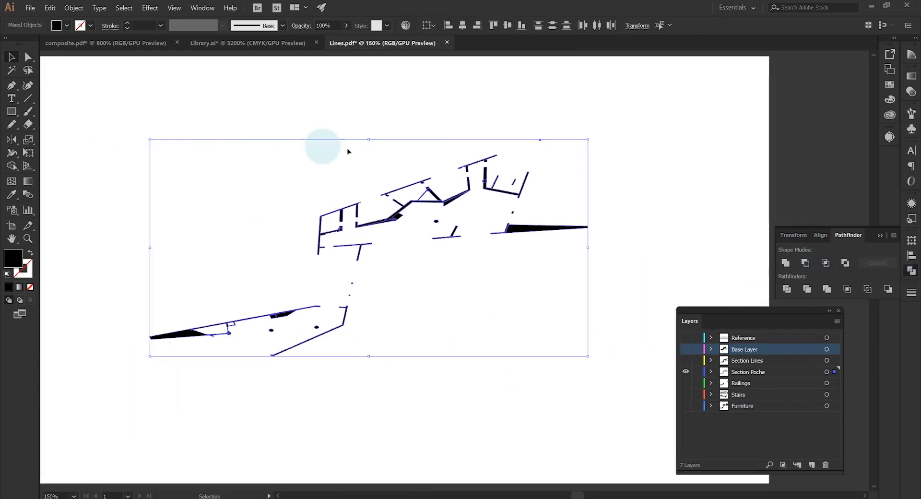
click(786, 263)
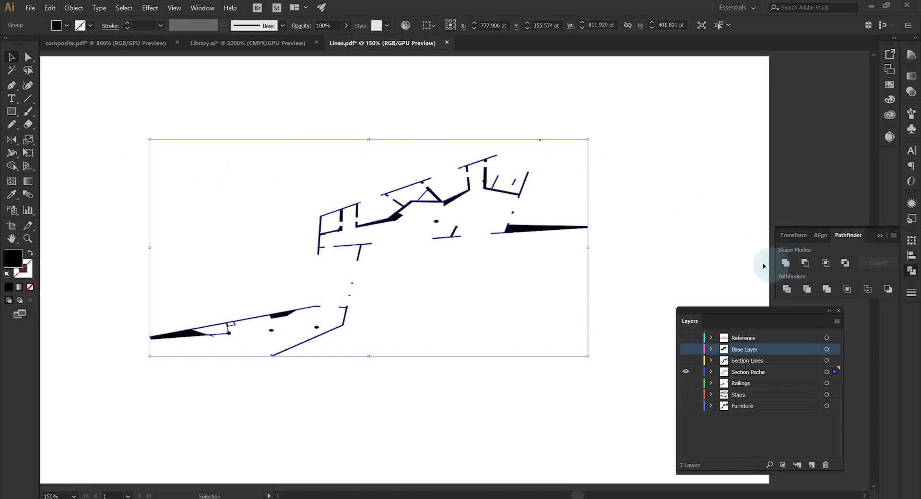
click(637, 281)
- Isolate the united poche group and examine its merged wall pieces in the upper wing
click(513, 228)
right_click(516, 231)
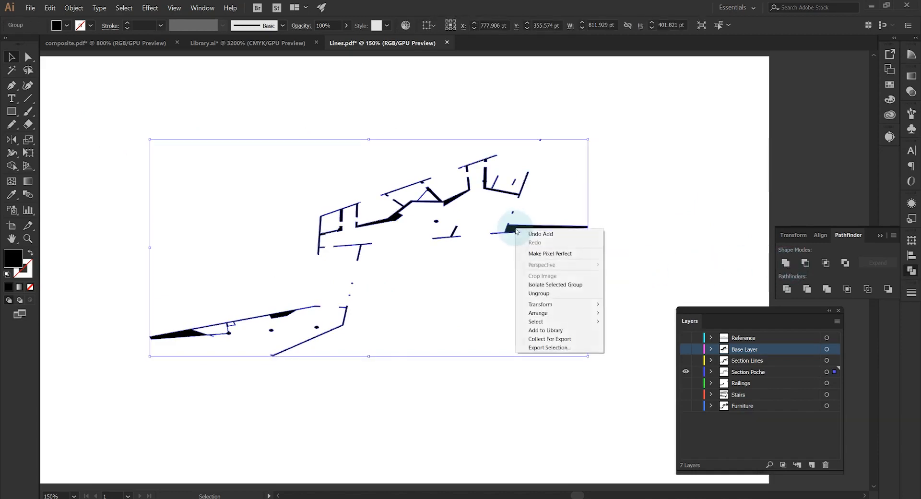
click(506, 281)
scroll(516, 228, up, 3)
double_click(519, 231)
click(507, 230)
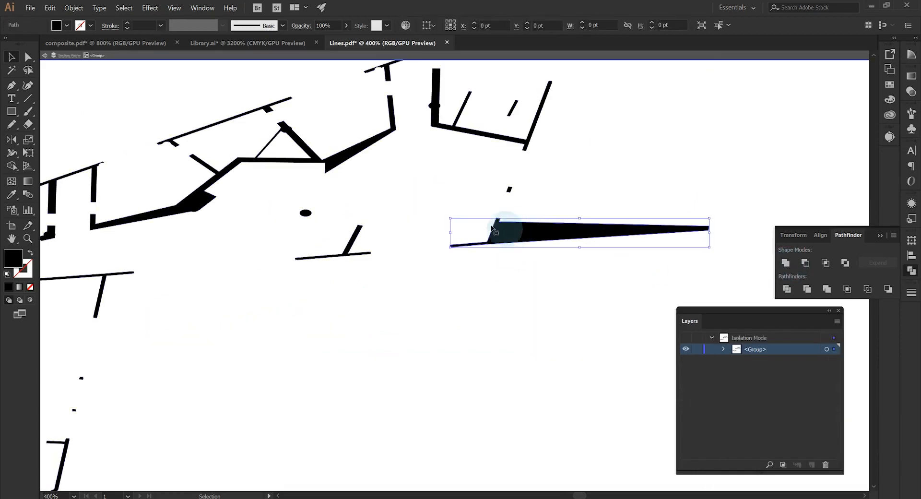
drag(432, 192, 438, 250)
click(361, 211)
scroll(409, 139, up, 2)
click(481, 182)
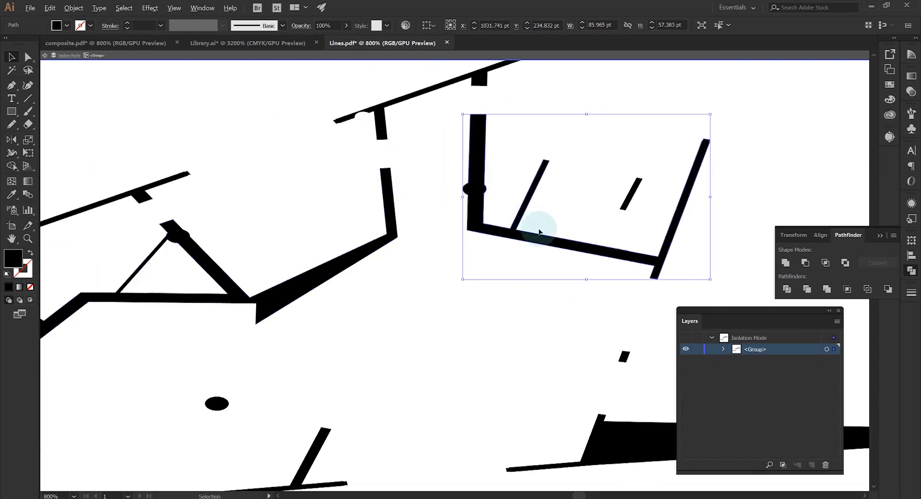
scroll(538, 231, down, 2)
click(566, 228)
scroll(565, 227, down, 4)
double_click(560, 265)
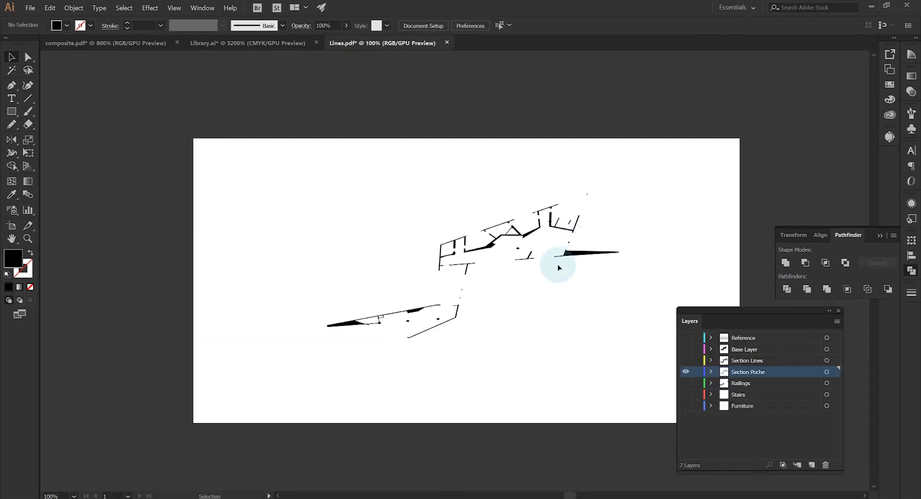
- Set the fill of the entire united section poche group to white
scroll(557, 268, up, 1)
drag(533, 285, 522, 278)
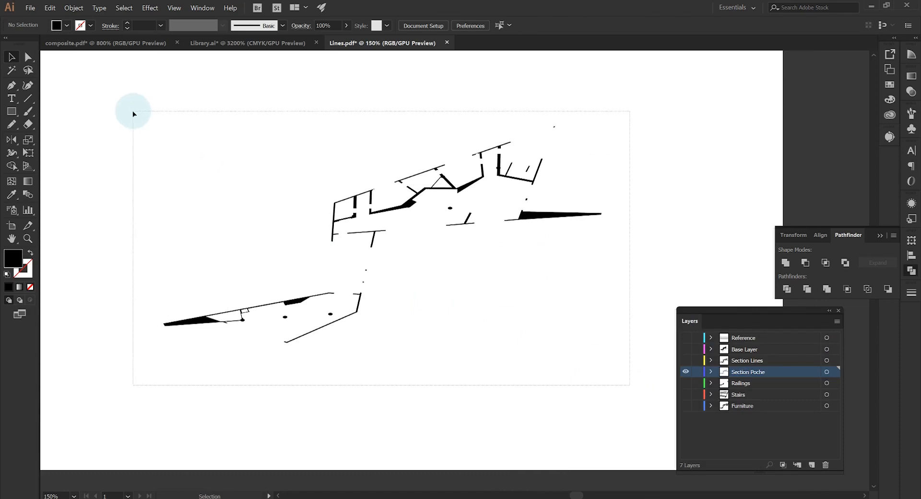
drag(133, 113, 229, 236)
double_click(18, 263)
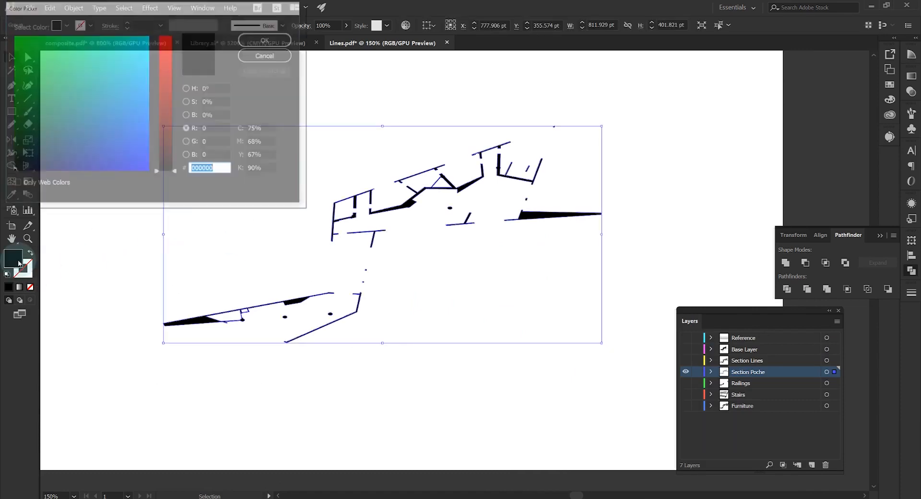
key(Escape)
click(890, 99)
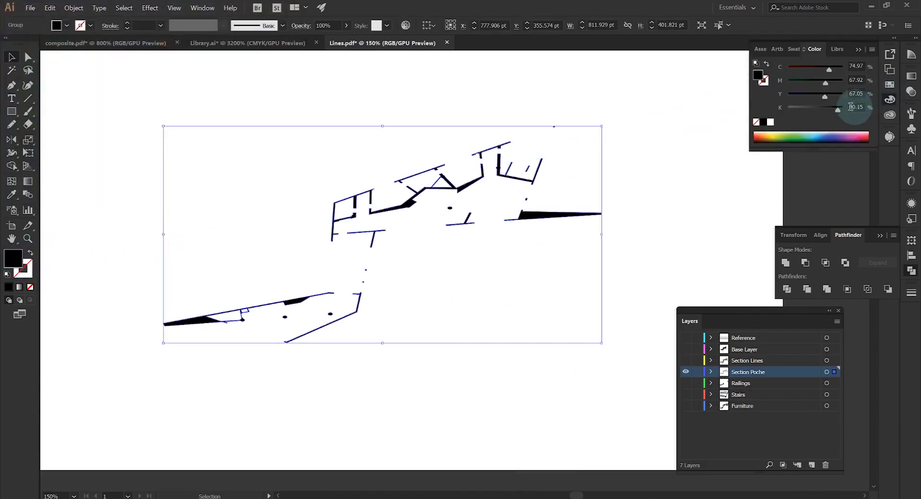
drag(841, 110, 814, 113)
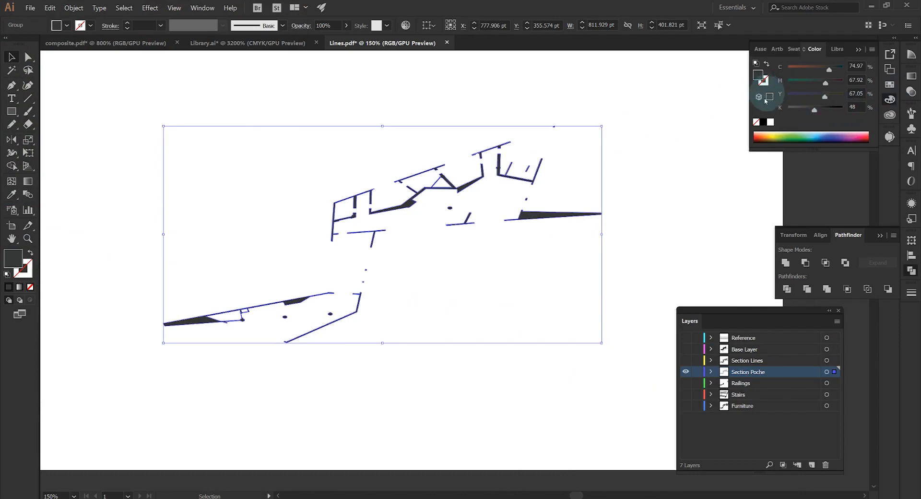
click(770, 123)
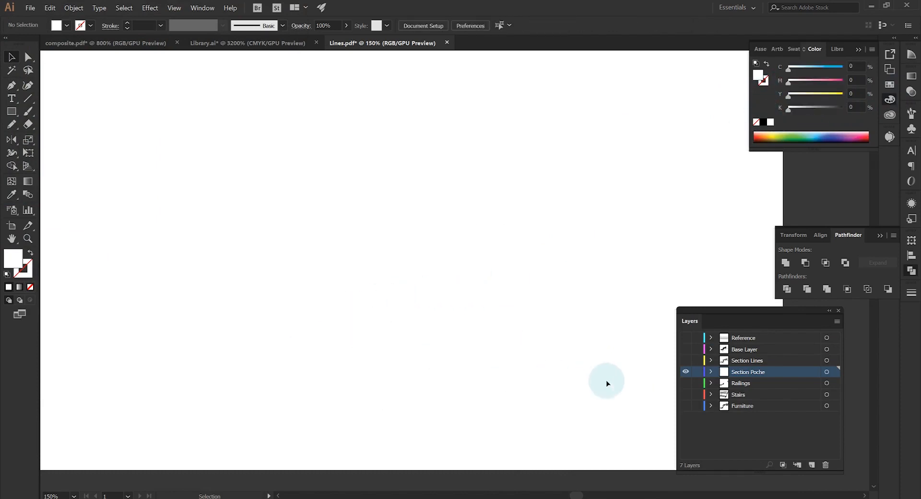
drag(607, 383, 209, 159)
click(673, 363)
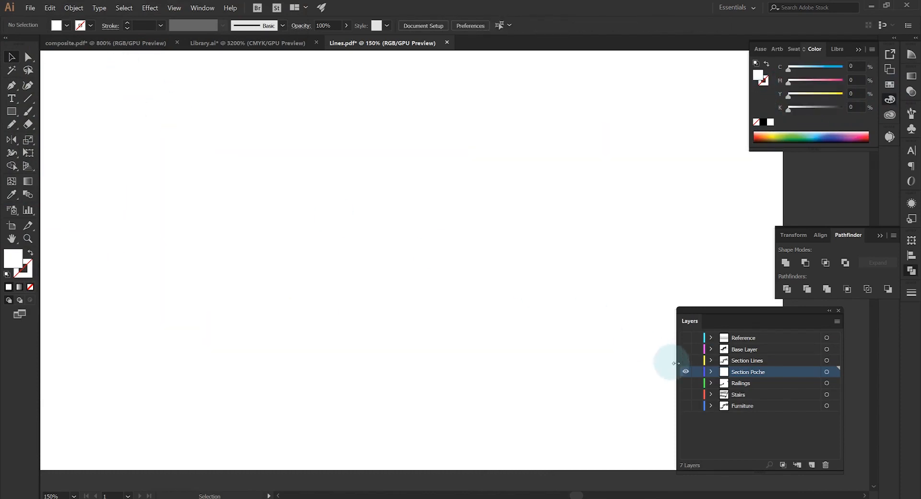
- Show the Base Layer and Section Lines layers and move Section Poche above Section Lines
click(686, 349)
scroll(353, 374, up, 1)
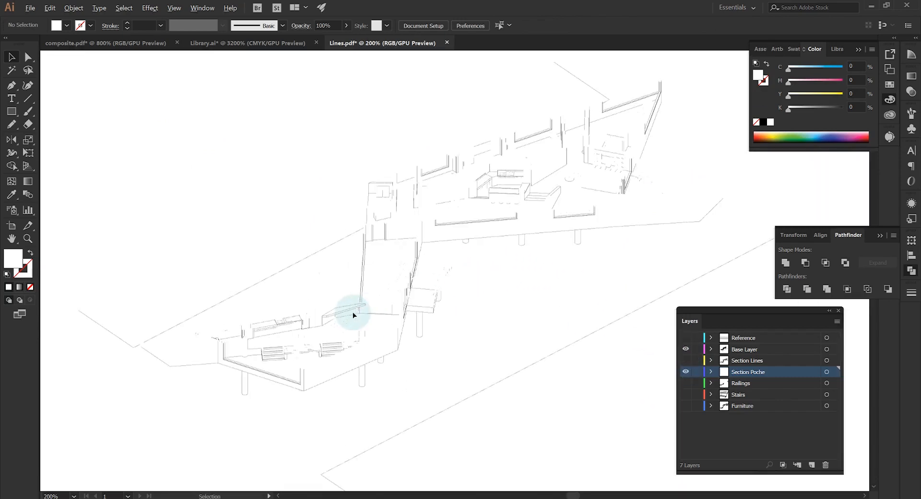
scroll(504, 298, up, 3)
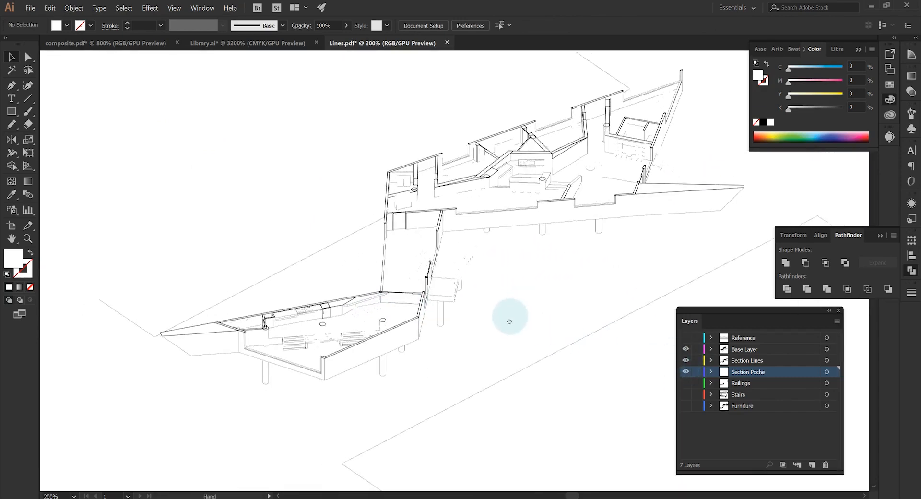
drag(758, 374, 753, 357)
scroll(411, 267, up, 5)
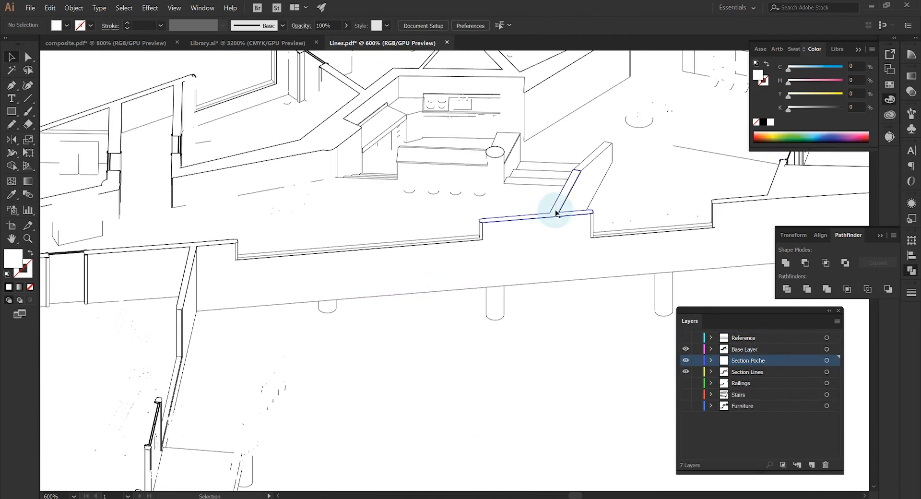
scroll(539, 319, down, 2)
scroll(457, 283, down, 3)
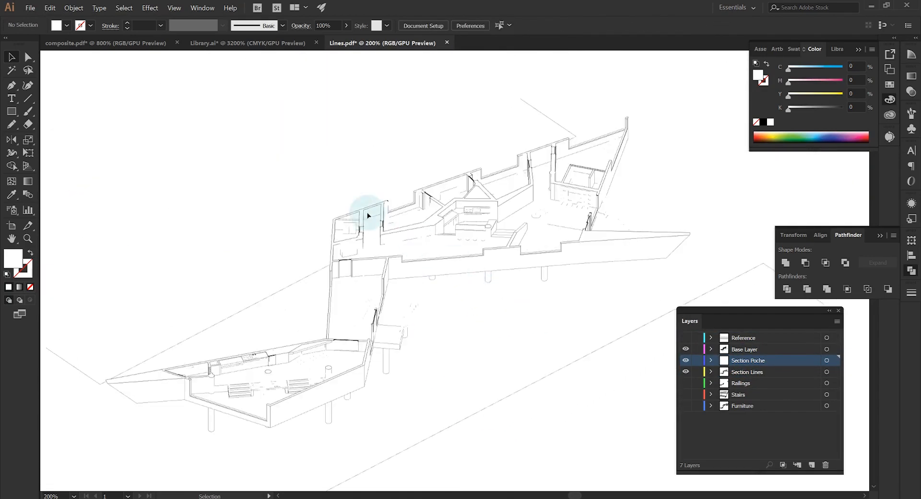
- Switch to Library.ai and copy the square with the vertical line hatch
click(200, 44)
scroll(288, 230, up, 5)
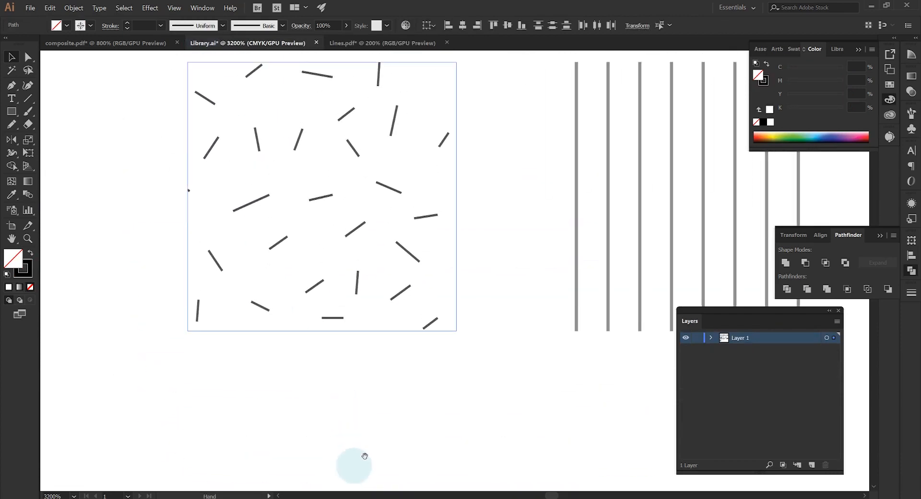
click(464, 349)
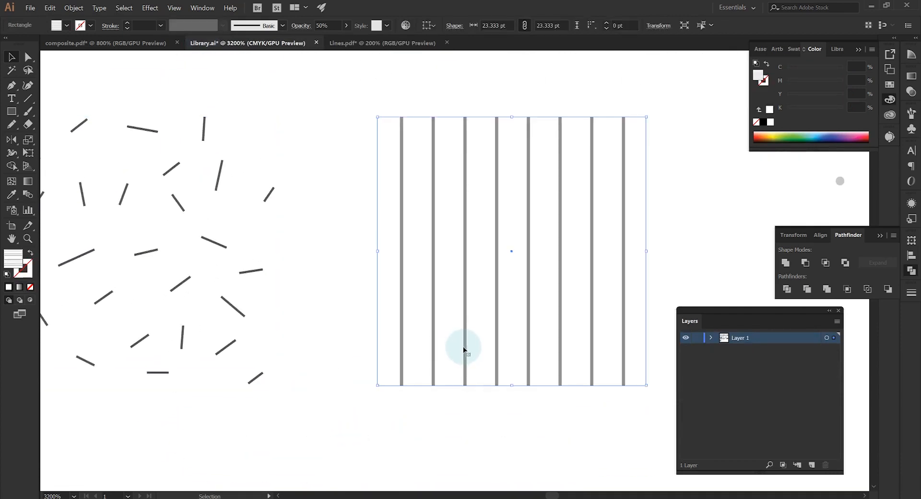
click(51, 7)
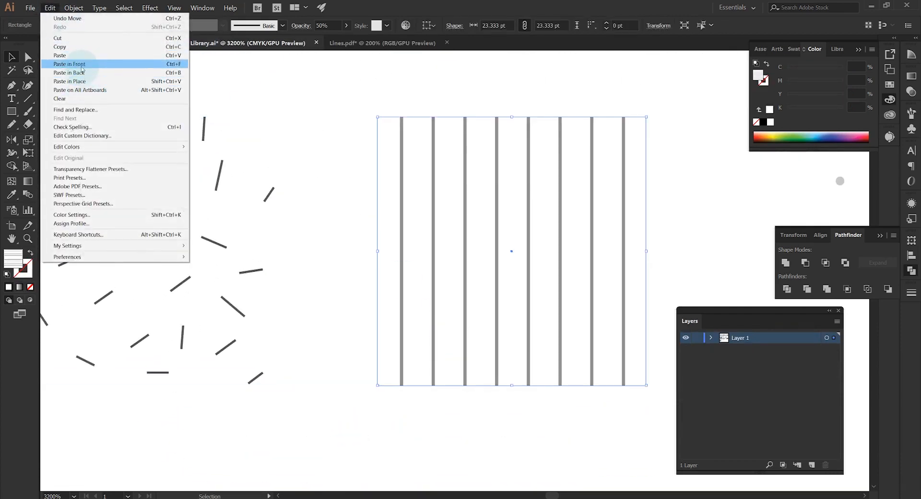
click(88, 47)
- Return to Lines.pdf, show the Reference layer, and paste the hatch square onto it beside the line weight samples
click(335, 47)
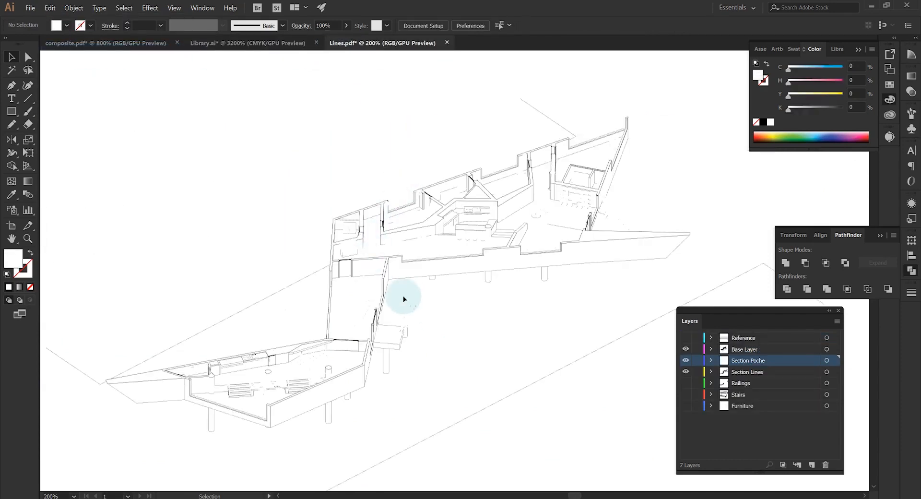
scroll(403, 298, up, 1)
drag(396, 306, 417, 254)
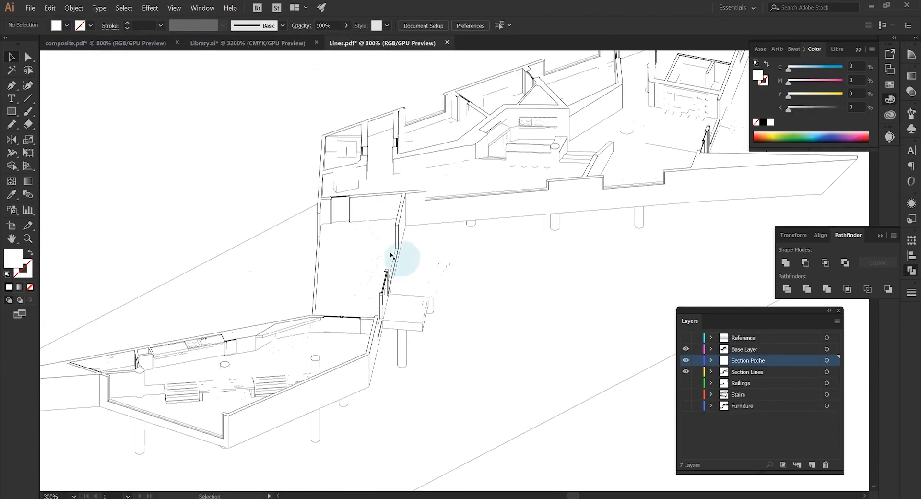
click(687, 338)
scroll(175, 244, up, 2)
key(v)
key(ctrl+v)
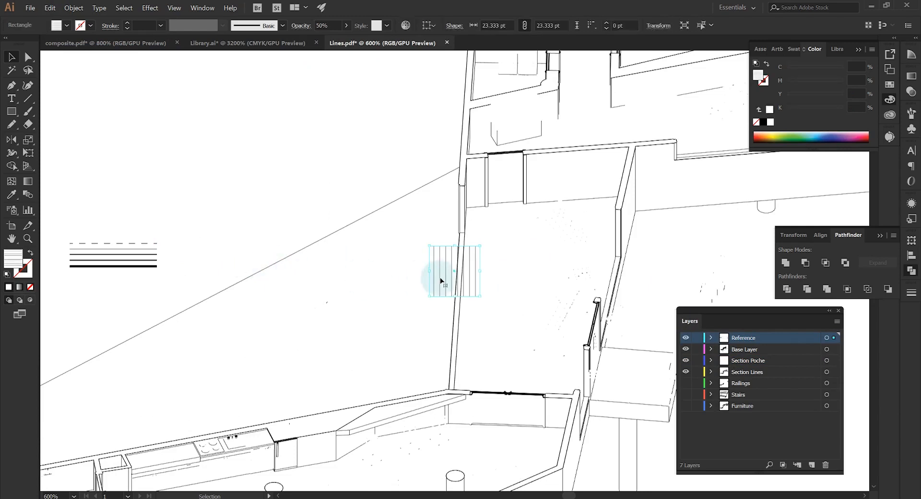
drag(439, 282, 192, 236)
click(294, 274)
- Copy the united section poche and paste the duplicate in place
click(461, 161)
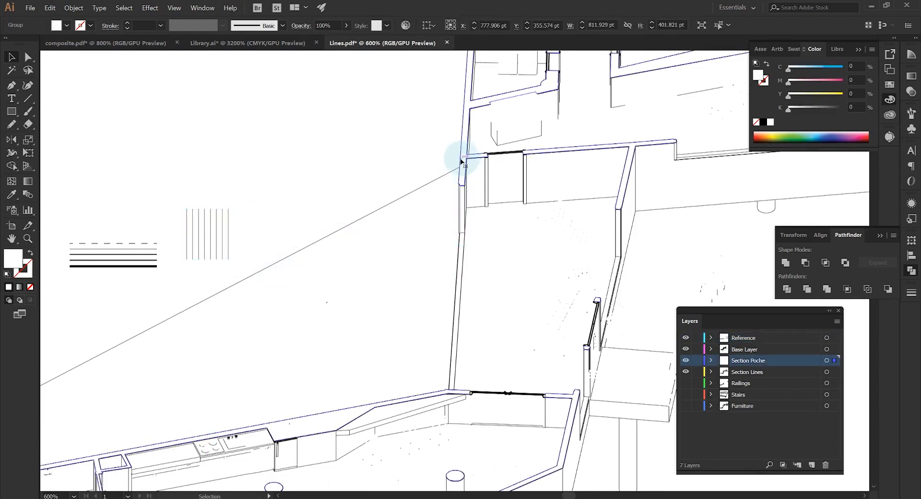
click(50, 8)
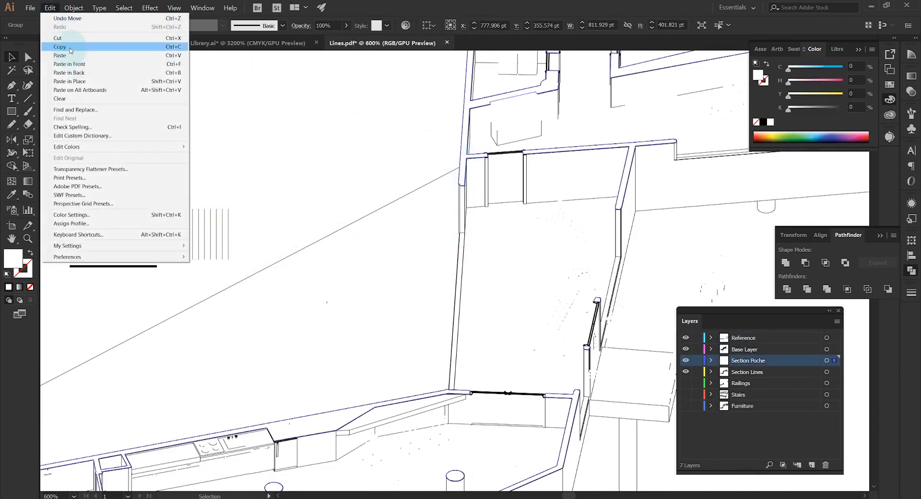
click(51, 10)
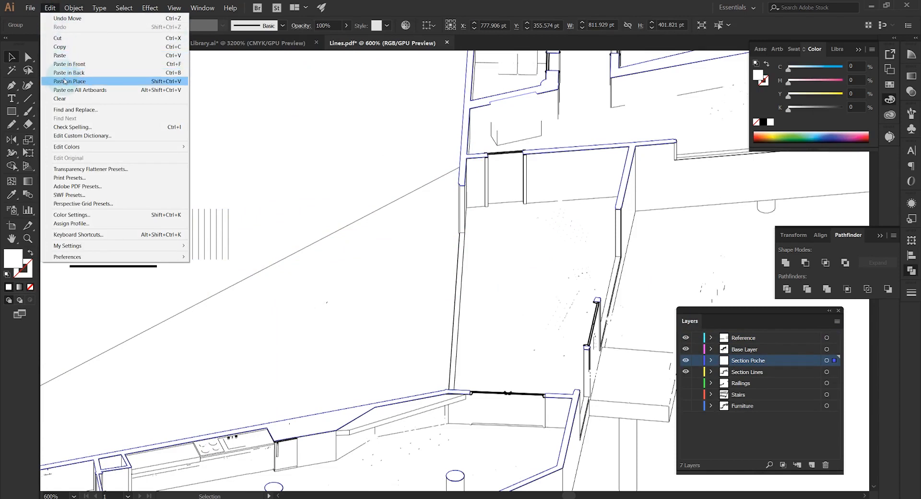
click(169, 167)
click(422, 182)
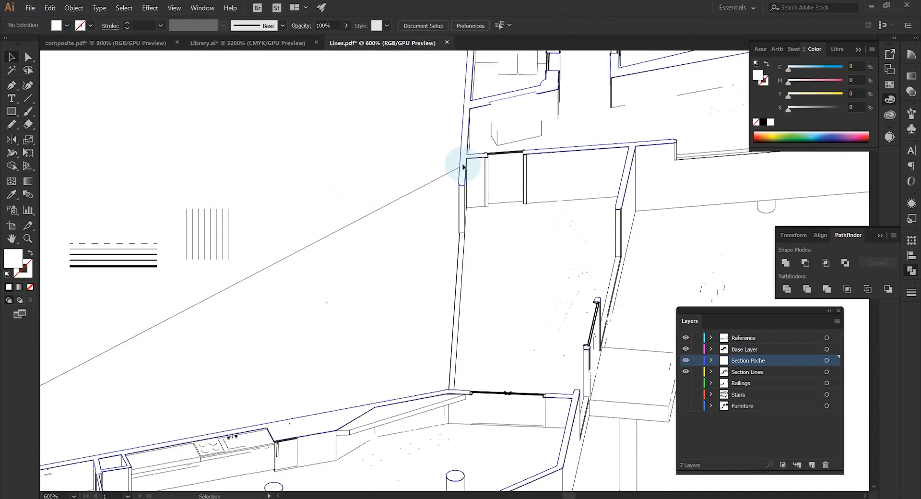
- Fill the section poche with the vertical line hatch sampled from the reference square
click(463, 167)
click(226, 217)
click(215, 227)
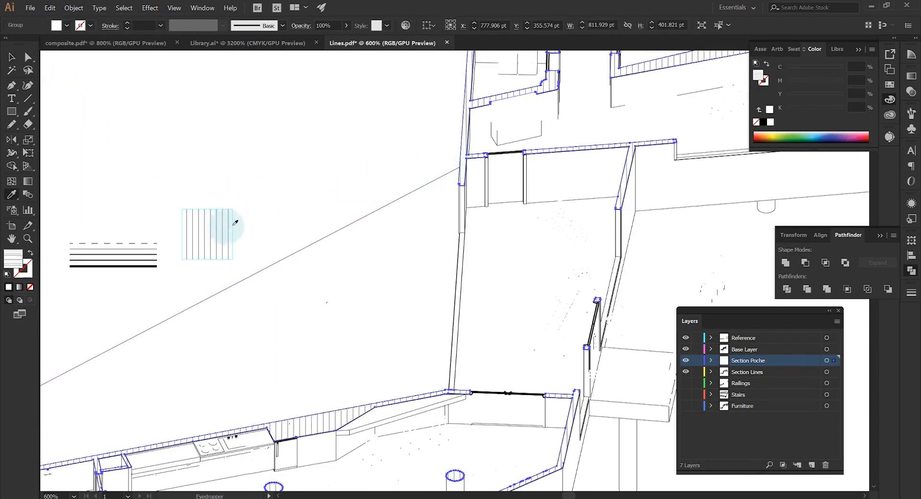
key(v)
click(329, 190)
- Examine the hatched section poche and linework around the whole house
drag(471, 168, 226, 253)
drag(464, 167, 216, 245)
drag(473, 242, 365, 234)
drag(410, 271, 322, 276)
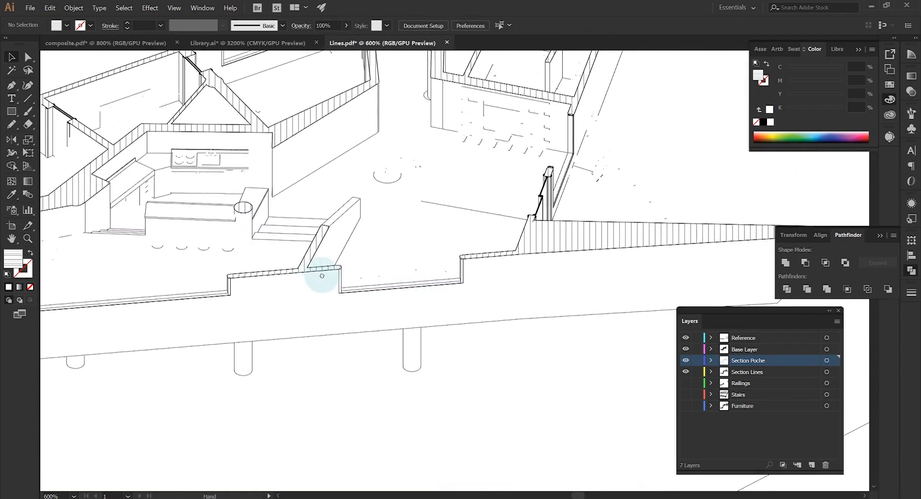
drag(242, 268, 426, 213)
scroll(436, 261, down, 1)
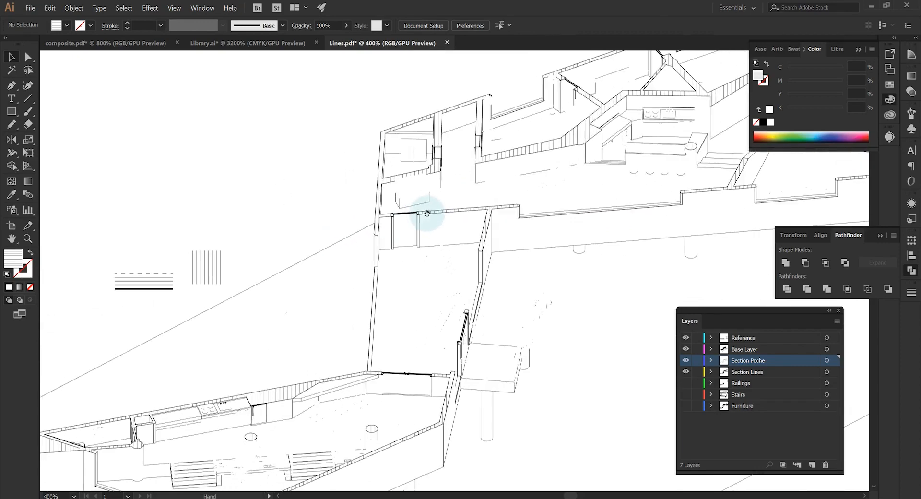
drag(292, 249, 396, 201)
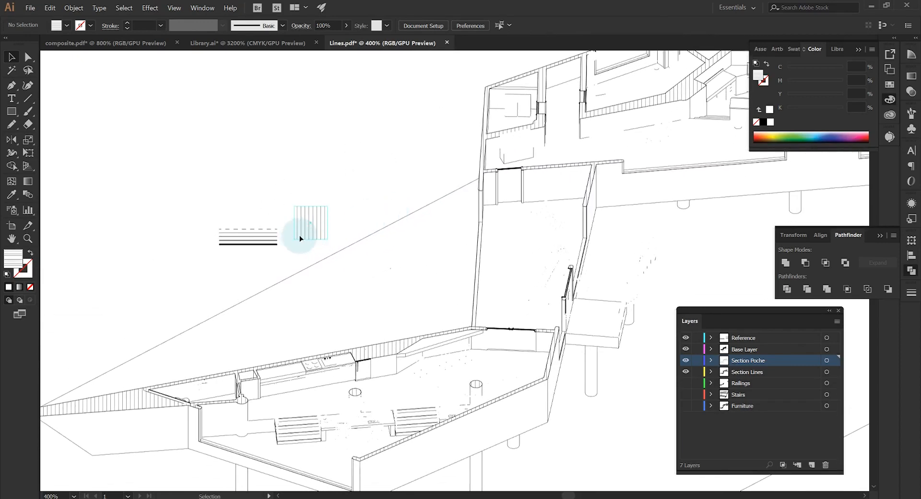
click(300, 238)
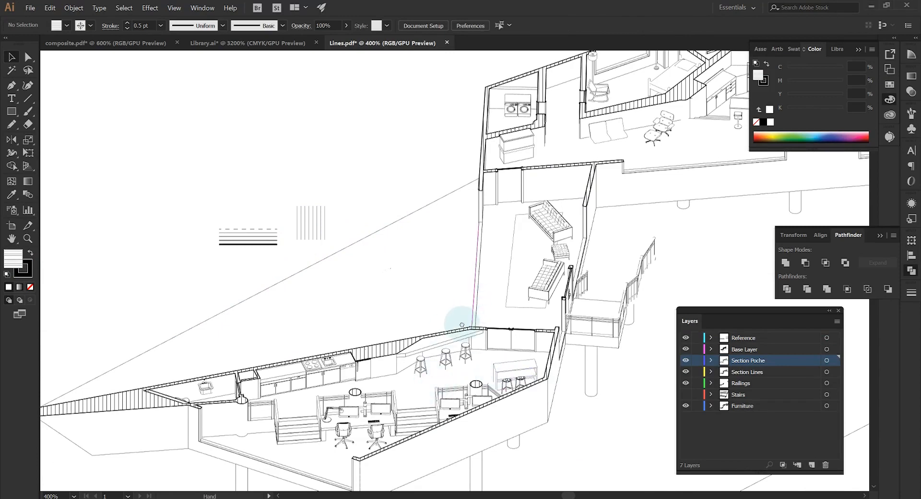
drag(462, 325, 460, 296)
scroll(505, 313, up, 2)
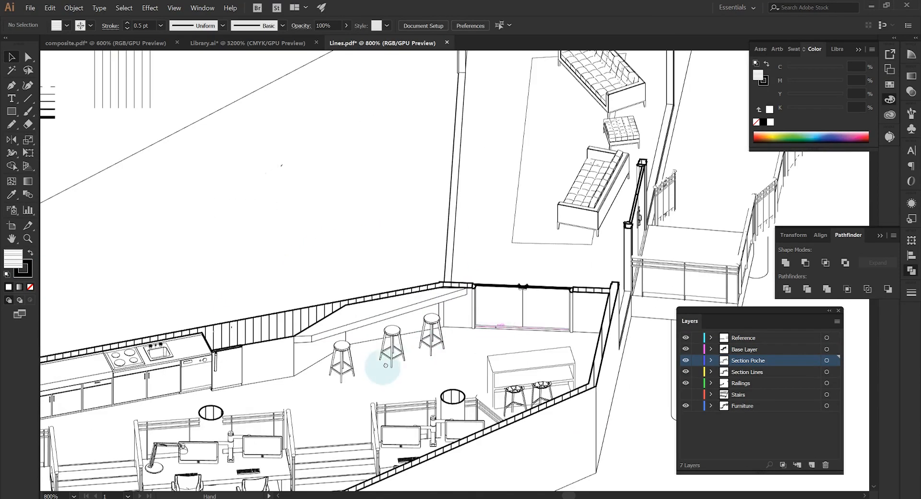
drag(386, 366, 608, 231)
drag(426, 349, 492, 301)
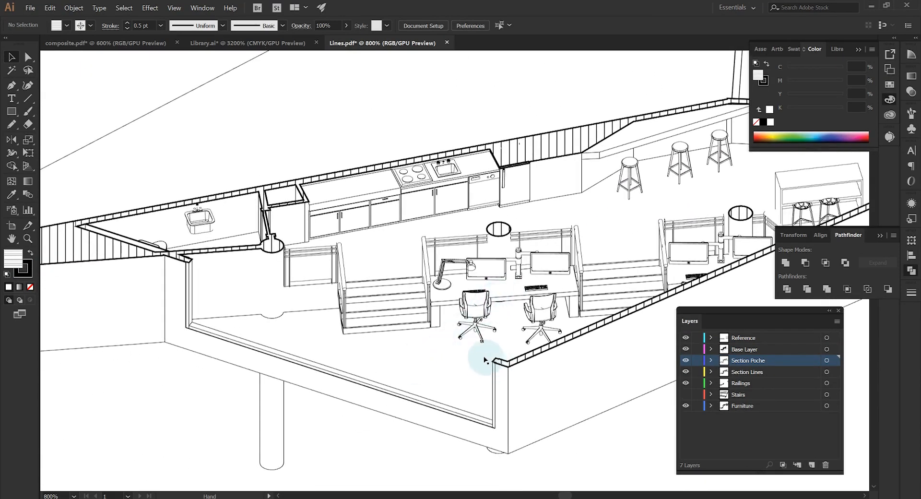
- Add a layer named Section Glass above Section Poche and set the Pen tool's stroke to 0.75 pt
click(745, 364)
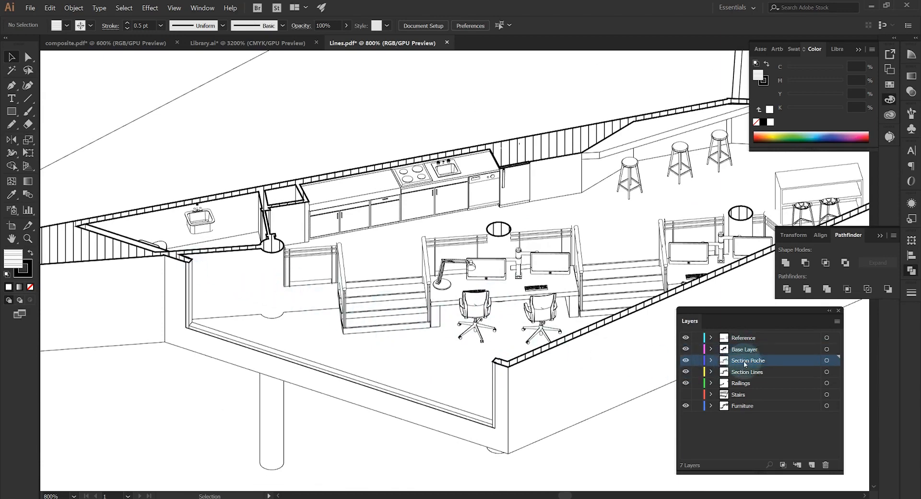
click(811, 465)
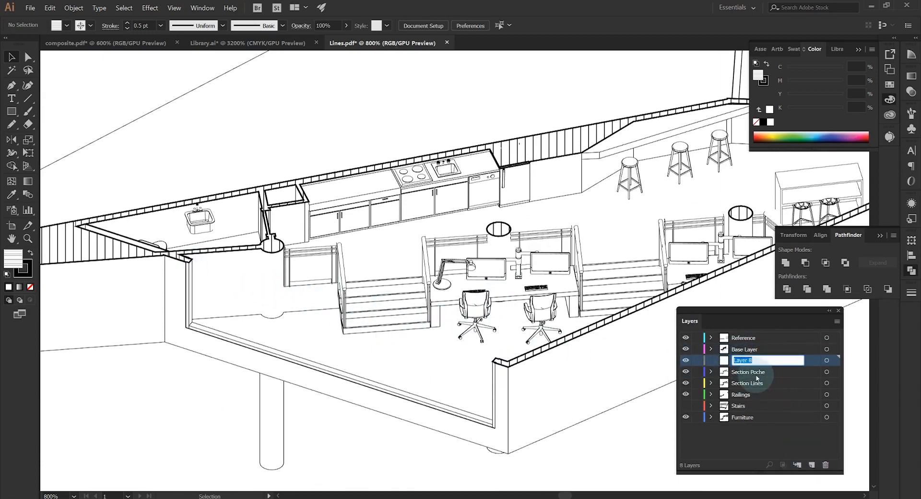
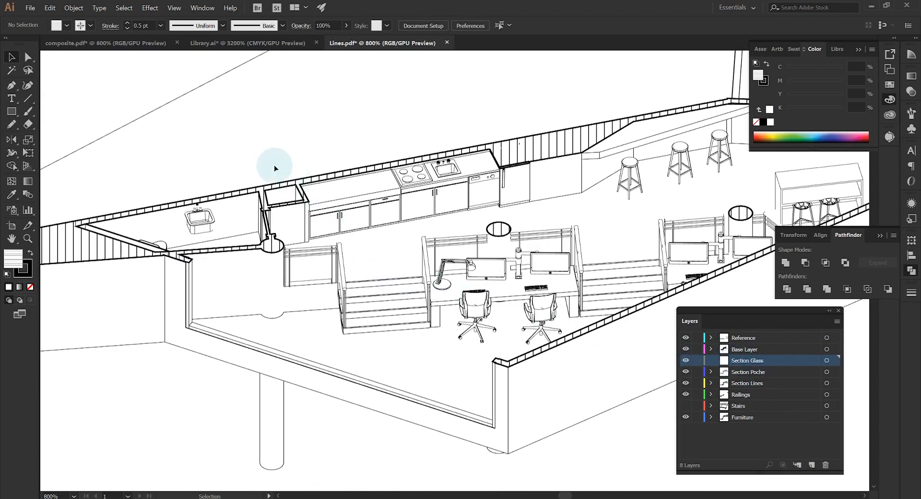
drag(267, 150, 335, 221)
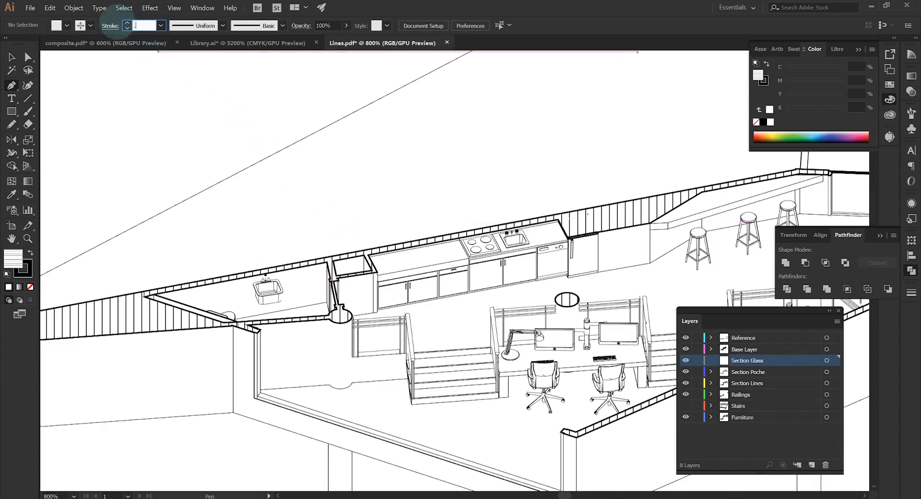
drag(258, 251, 193, 171)
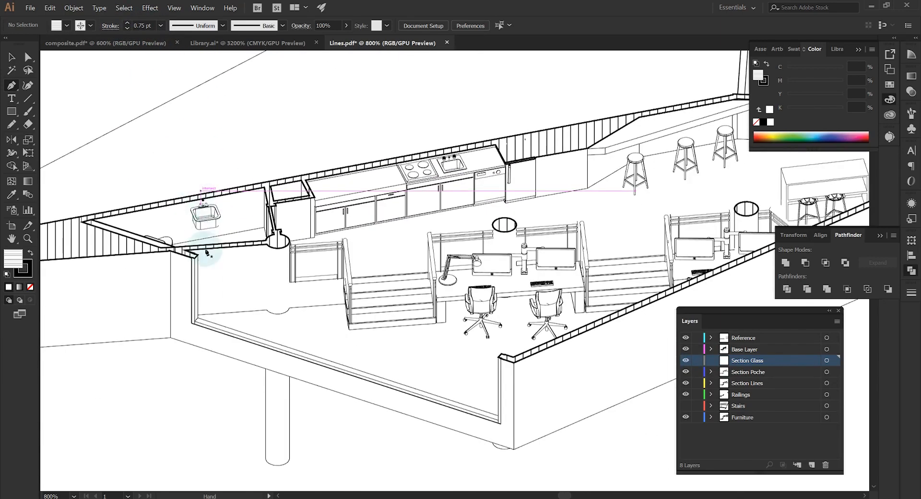
- Hide the Furniture layer and draw the section glass line across the large front window opening of the lower wing
scroll(202, 258, up, 1)
scroll(202, 262, up, 1)
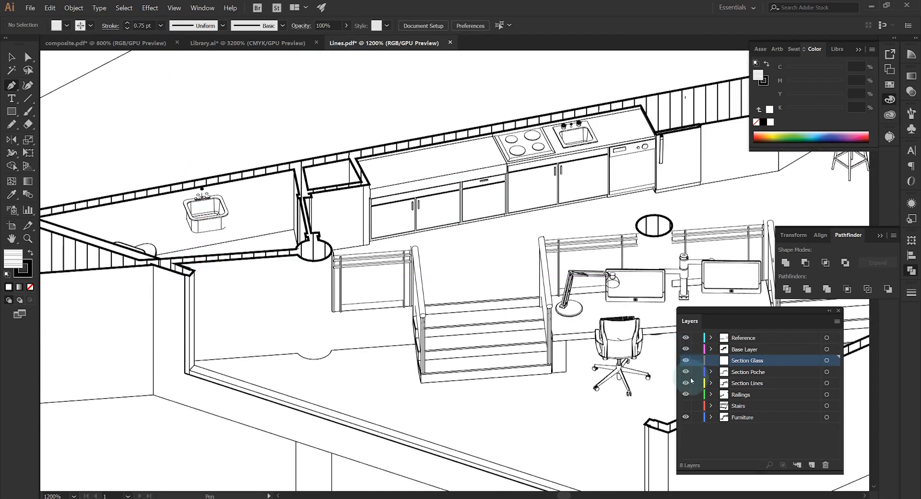
click(687, 417)
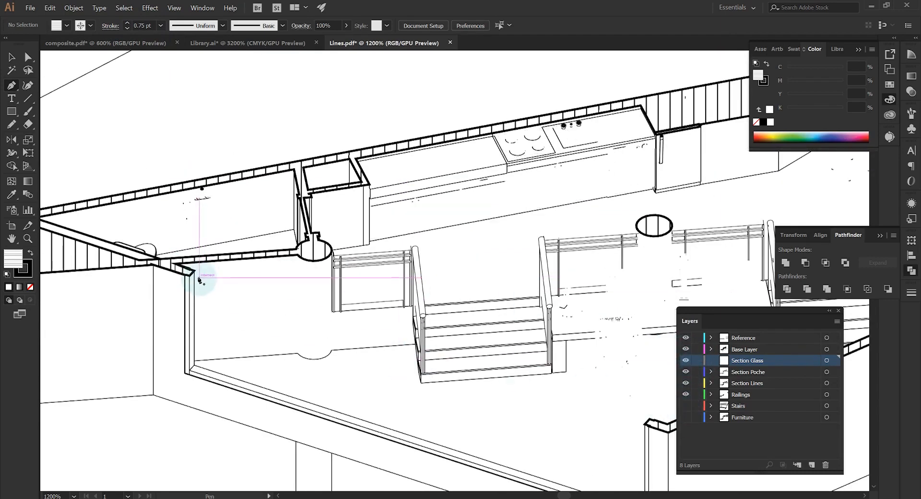
scroll(166, 257, up, 4)
click(167, 255)
scroll(167, 256, down, 6)
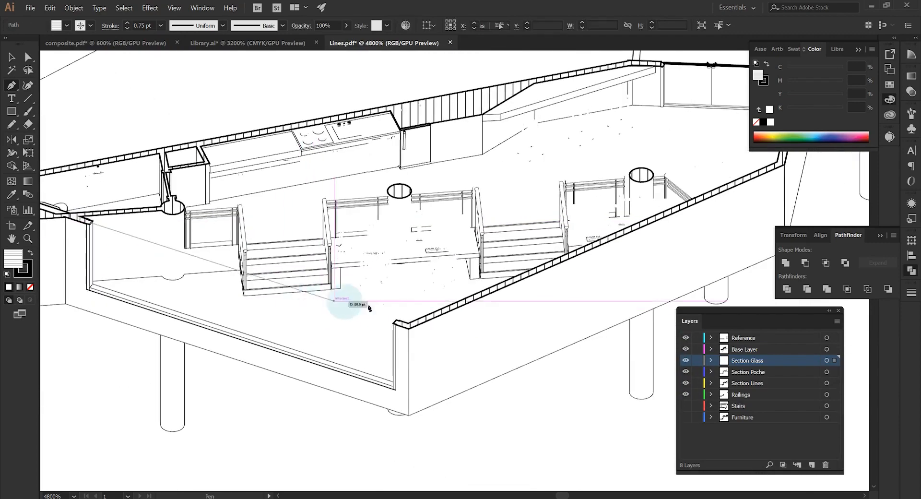
scroll(365, 343, up, 7)
click(365, 344)
scroll(360, 339, down, 7)
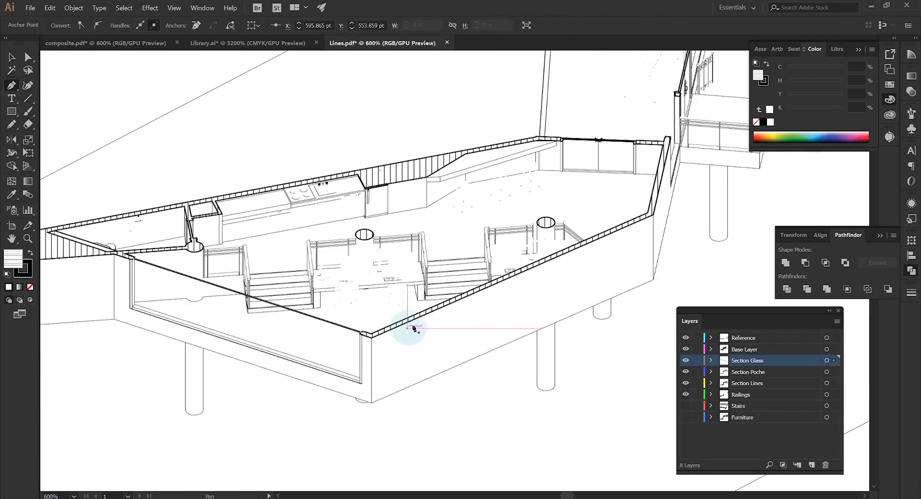
- Draw section glass lines along the glazed wall openings of the passage connecting the two wings
scroll(341, 323, up, 5)
scroll(463, 256, up, 3)
click(451, 261)
click(444, 169)
scroll(445, 168, down, 4)
scroll(387, 292, up, 5)
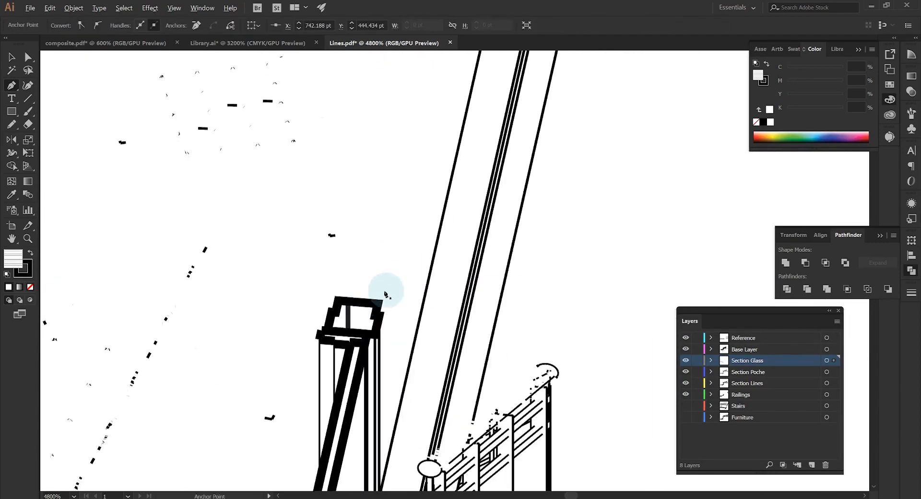
click(387, 291)
click(403, 158)
scroll(403, 159, down, 6)
scroll(329, 432, down, 2)
scroll(377, 269, up, 6)
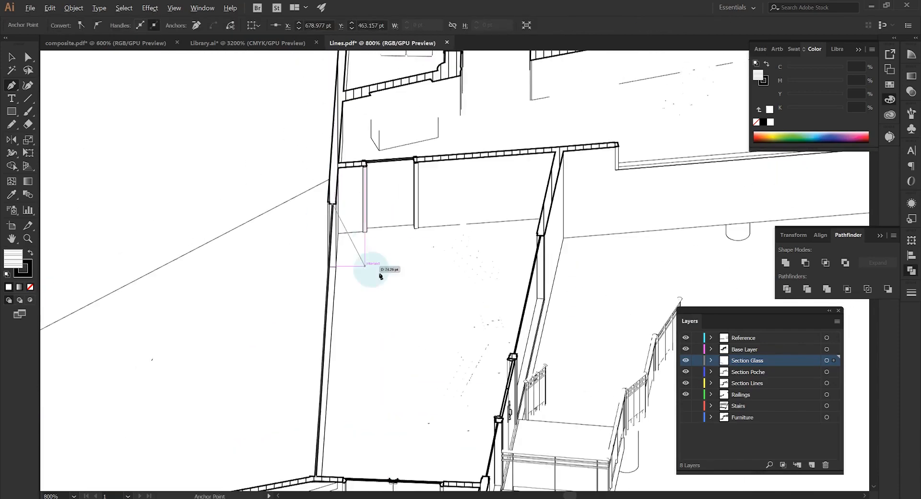
scroll(530, 271, down, 5)
scroll(354, 277, up, 5)
- Draw section glass lines across the front window openings of the upper wing
click(354, 277)
scroll(354, 278, down, 4)
click(447, 268)
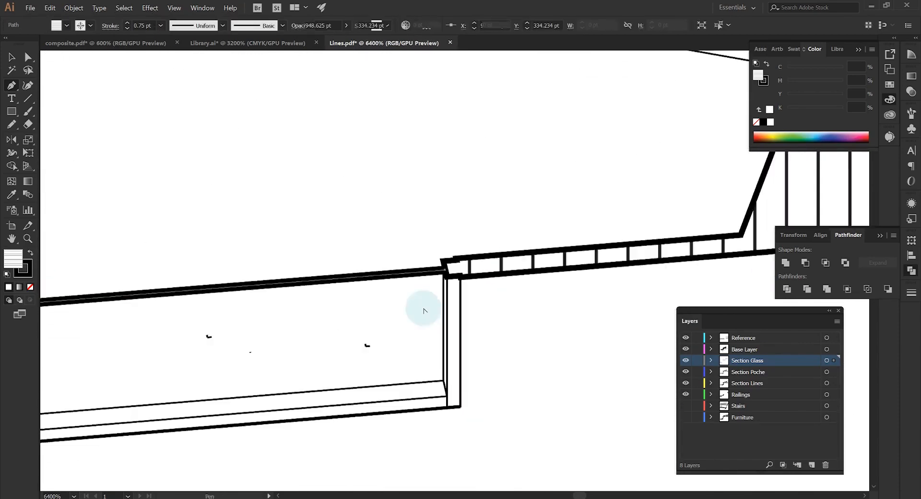
scroll(423, 308, up, 4)
click(384, 213)
scroll(426, 187, up, 4)
scroll(427, 185, down, 4)
scroll(424, 226, down, 3)
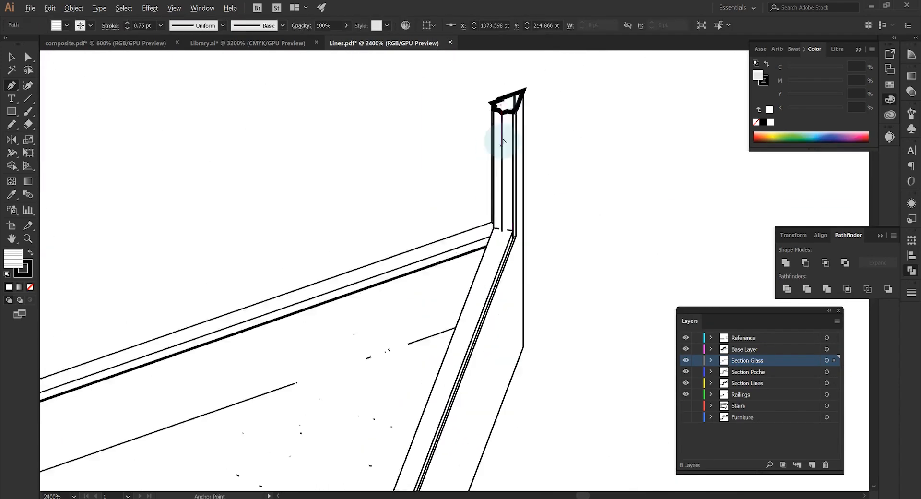
- Draw section glass lines across the end and rear window openings of the upper wing
click(509, 145)
scroll(518, 150, down, 3)
click(194, 314)
scroll(247, 322, down, 4)
scroll(387, 277, up, 5)
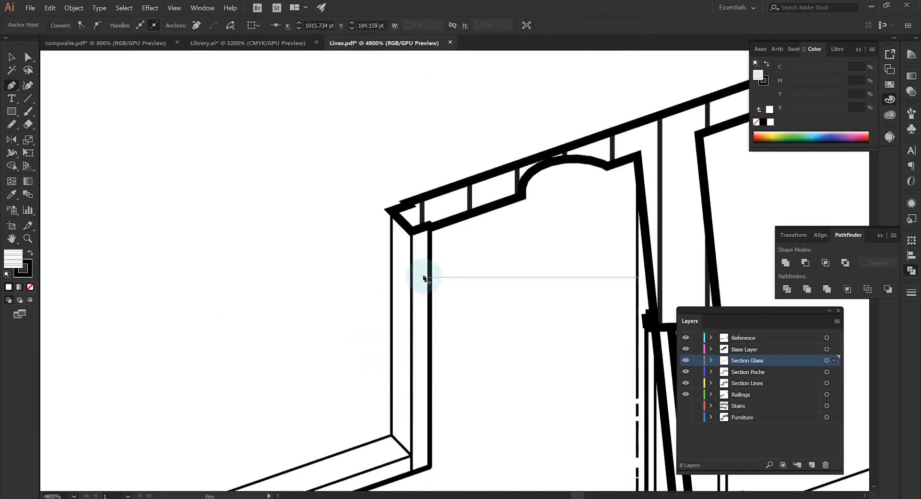
click(403, 222)
scroll(403, 223, down, 2)
click(267, 316)
scroll(288, 317, down, 2)
scroll(357, 370, down, 5)
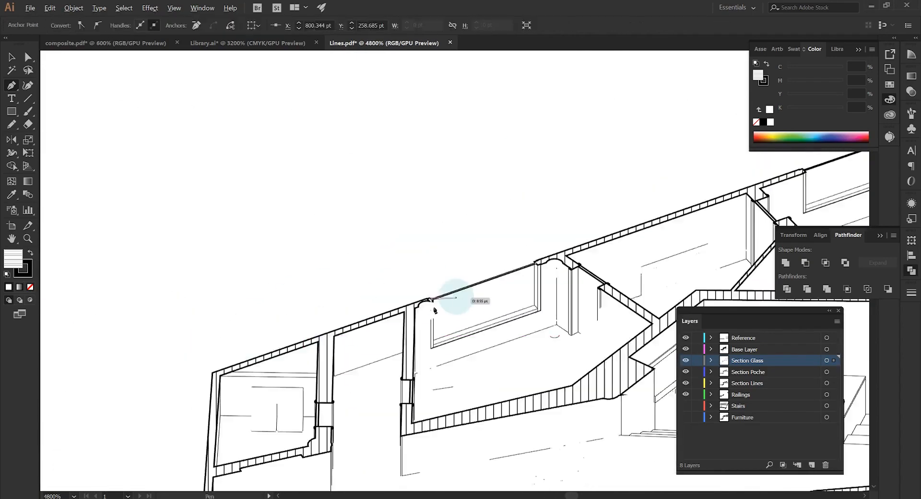
- Add a layer named Glass Opacity directly above the Furniture layer
scroll(387, 264, down, 1)
drag(331, 392, 526, 199)
click(749, 372)
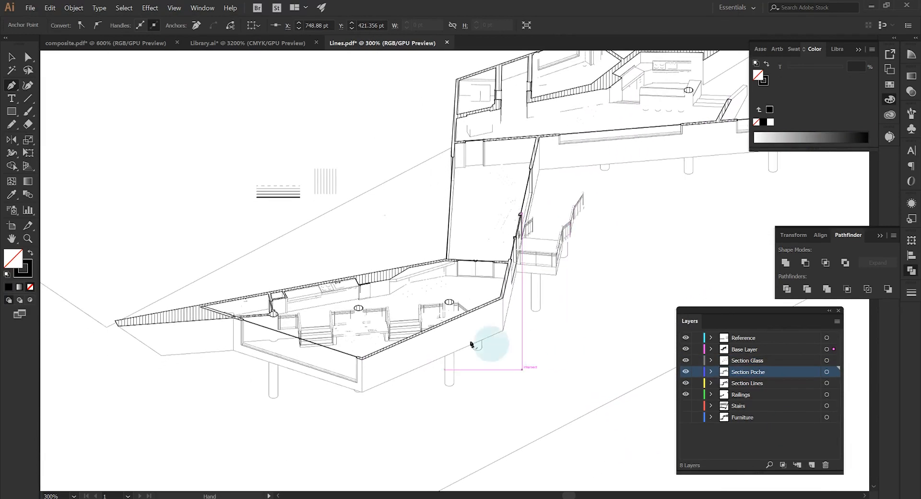
scroll(485, 339, up, 6)
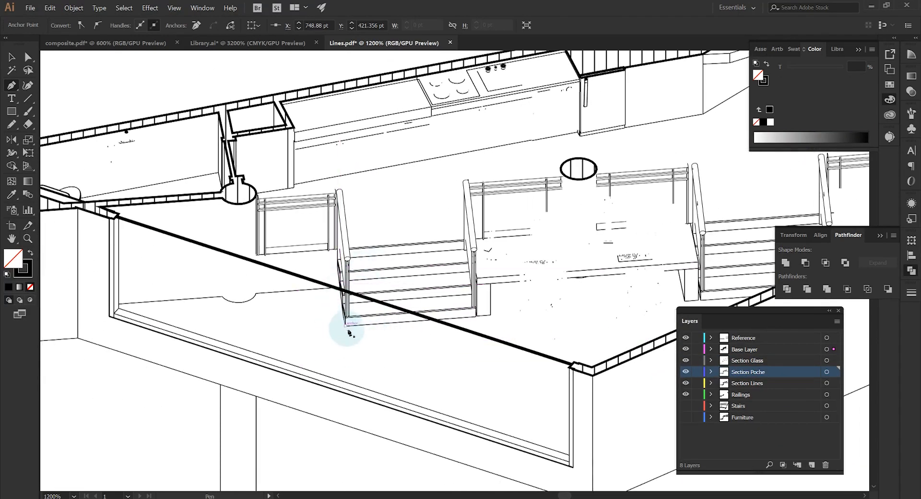
click(747, 383)
click(762, 422)
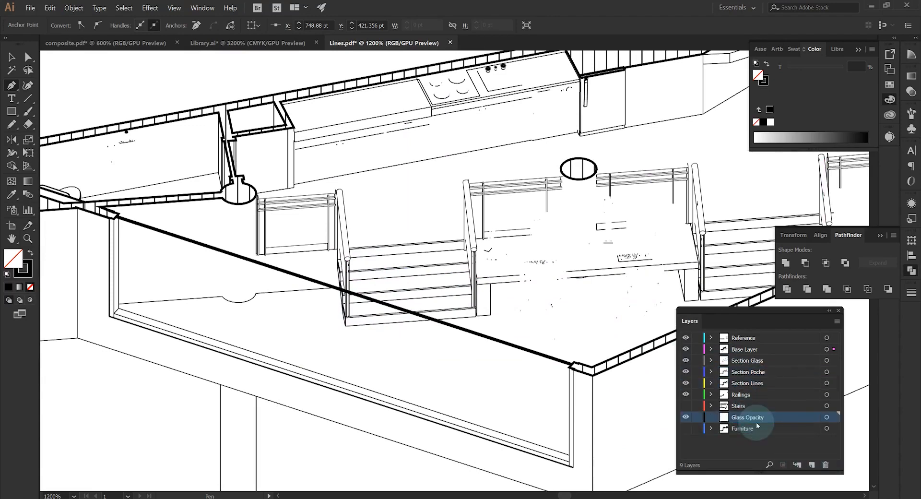
- Set the drawing style on the Glass Opacity layer to a bright red fill with no stroke
click(225, 285)
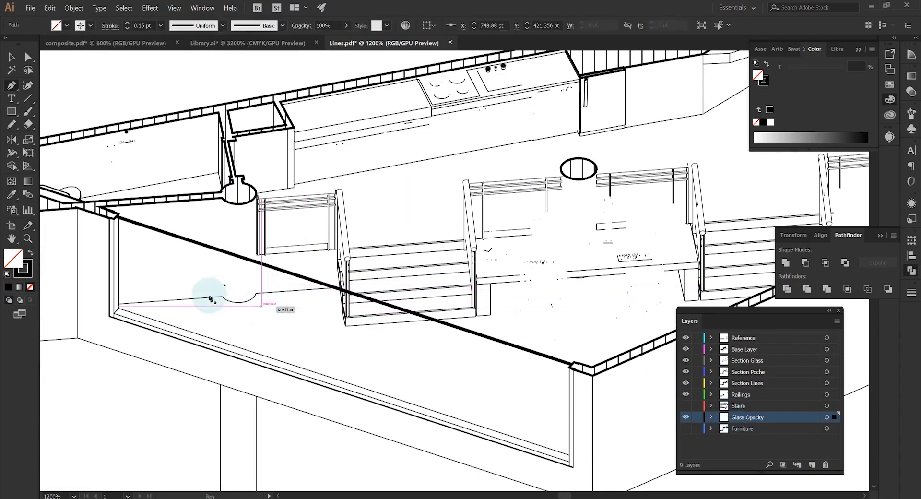
click(30, 253)
double_click(15, 259)
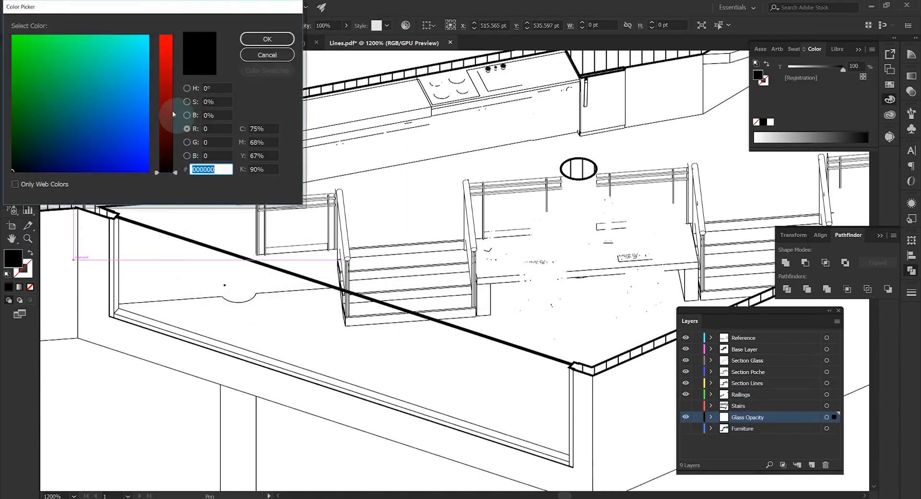
drag(171, 112, 168, 29)
click(267, 39)
- Trace a red filled pane with the Pen tool over the large front window of the lower wing
drag(181, 213, 249, 171)
scroll(185, 182, up, 5)
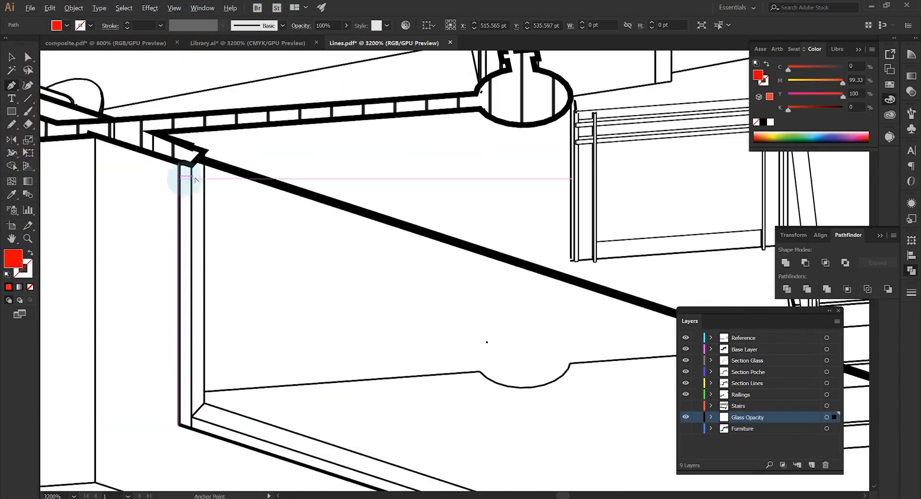
click(184, 137)
scroll(185, 137, down, 5)
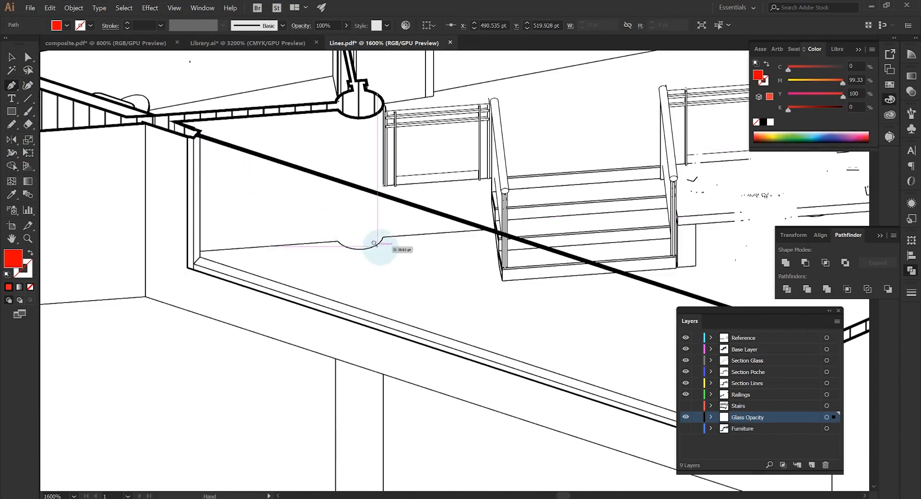
drag(378, 244, 136, 174)
scroll(475, 249, up, 4)
drag(669, 275, 549, 256)
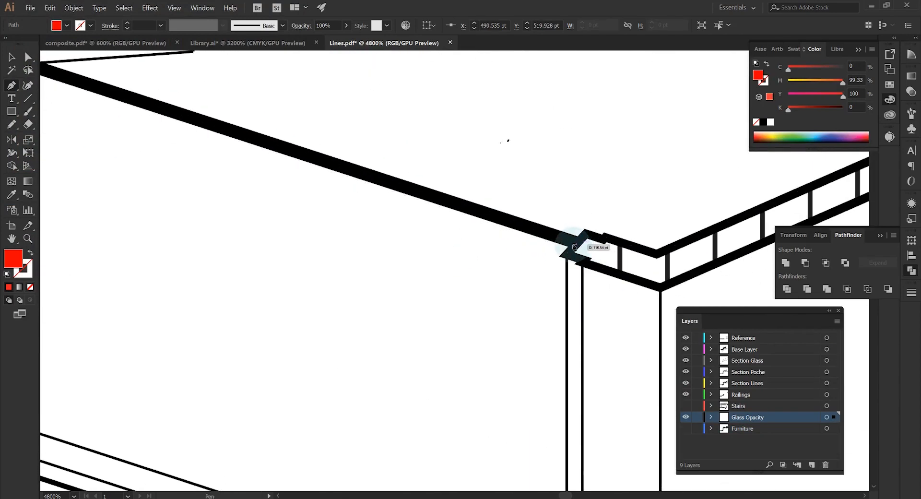
click(575, 247)
scroll(532, 316, down, 3)
scroll(488, 383, up, 3)
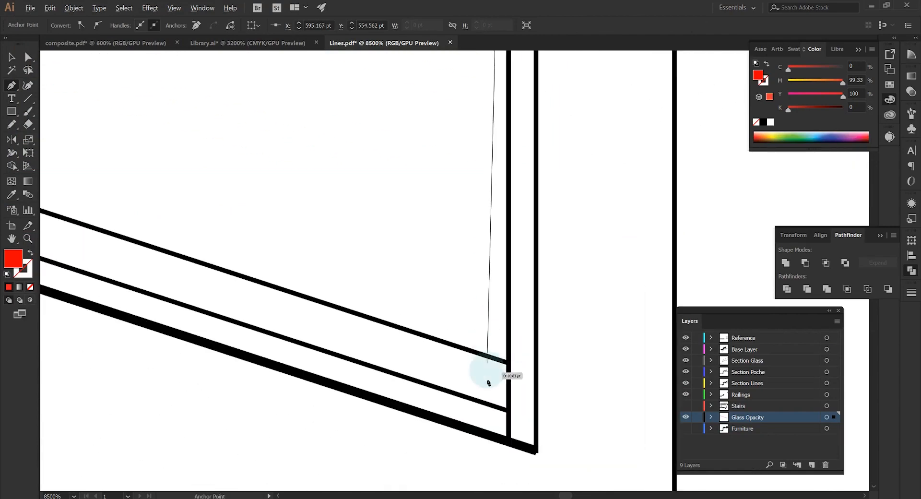
click(506, 394)
scroll(524, 370, down, 4)
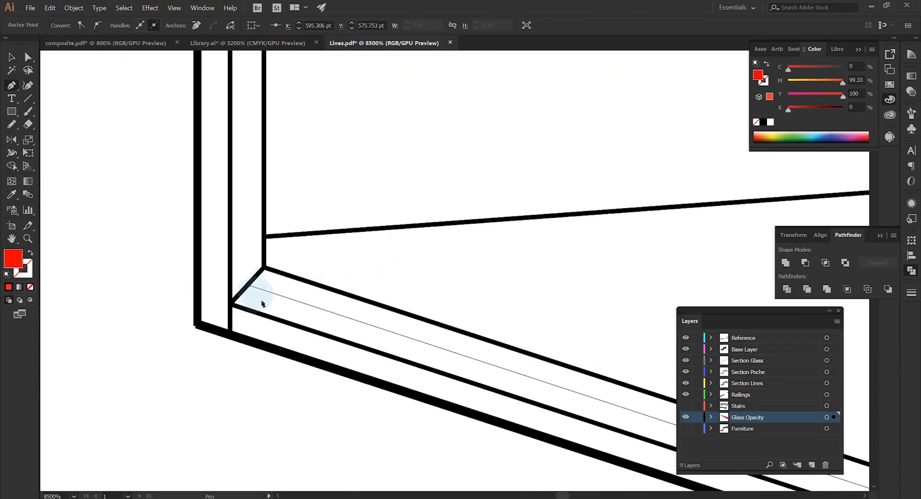
scroll(263, 303, down, 5)
- Trace red filled panes over the two glazed openings in the connecting wing's wall beside the entry stair
scroll(401, 267, up, 4)
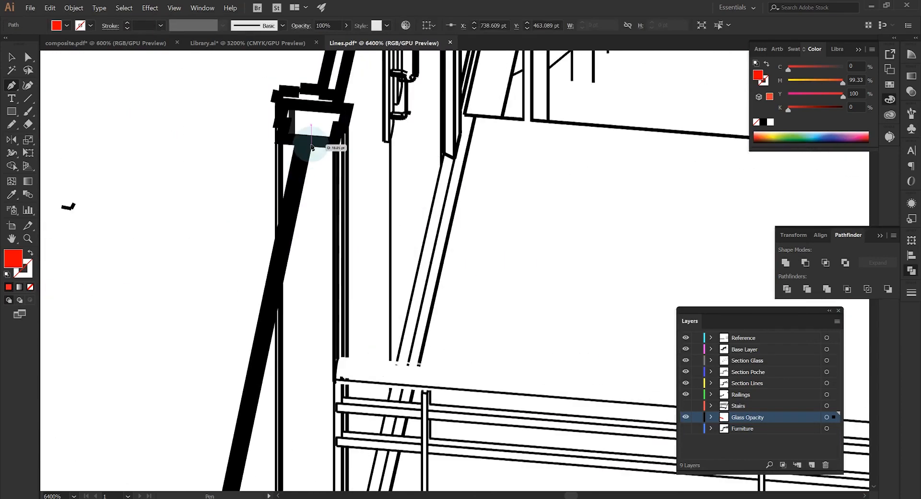
click(312, 147)
scroll(311, 159, down, 3)
scroll(317, 322, up, 3)
click(347, 329)
click(311, 439)
scroll(307, 425, down, 4)
scroll(353, 192, up, 4)
click(359, 263)
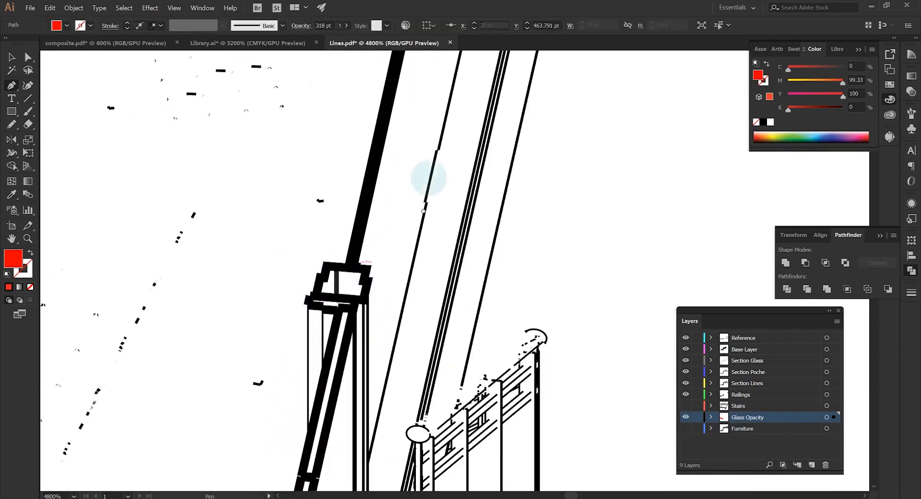
scroll(427, 182, down, 3)
scroll(413, 72, up, 5)
click(407, 72)
scroll(407, 81, down, 4)
click(405, 98)
scroll(338, 361, down, 1)
click(333, 389)
scroll(403, 398, down, 3)
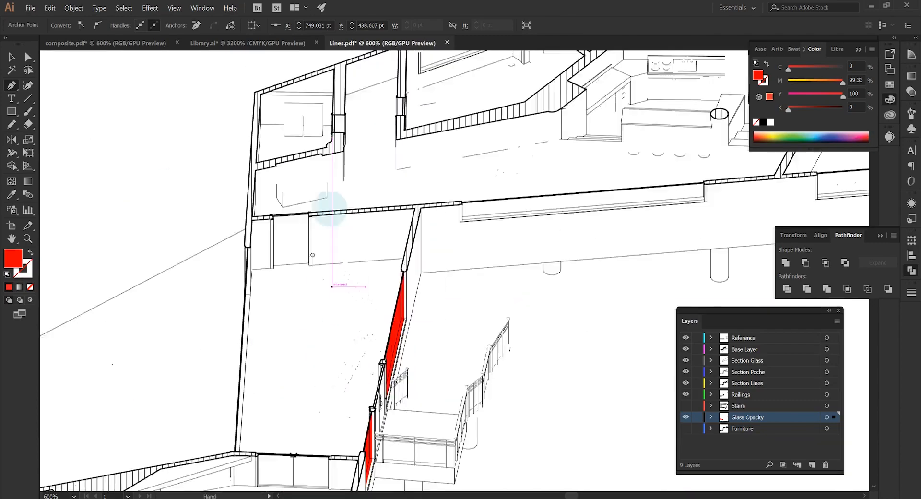
- Trace a red filled pane over the shorter front window of the upper wing
drag(541, 55, 411, 226)
drag(720, 239, 247, 280)
scroll(226, 404, up, 7)
click(136, 414)
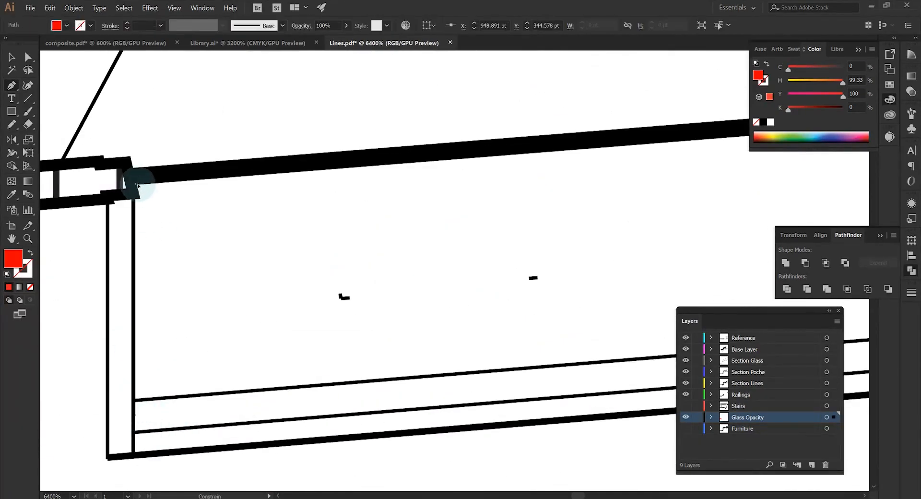
click(137, 185)
click(574, 207)
click(579, 421)
scroll(579, 418, down, 4)
scroll(136, 355, up, 4)
click(110, 342)
scroll(136, 350, down, 2)
- Trace a red filled pane over the long front window of the upper wing
drag(444, 266, 302, 292)
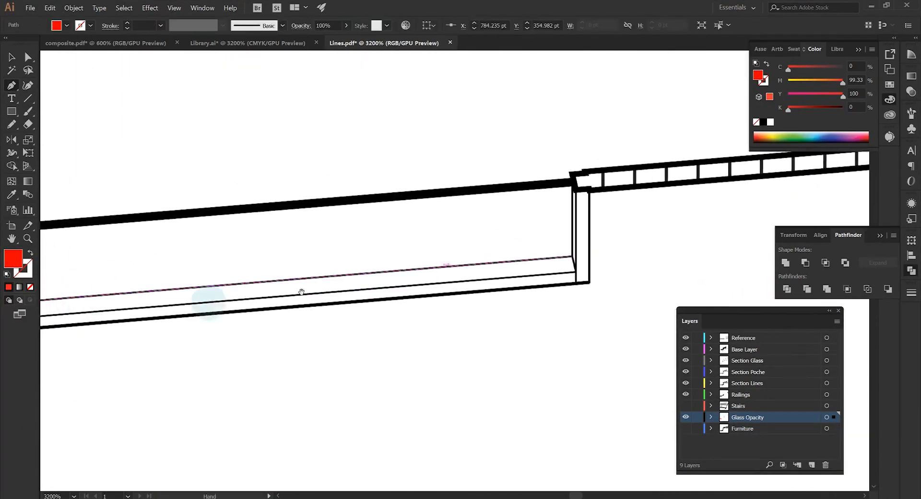
scroll(568, 254, up, 2)
click(586, 283)
click(582, 79)
scroll(582, 81, down, 4)
scroll(228, 253, up, 4)
click(226, 253)
- Trace a red filled pane over the glazed opening in the upper wing's end wall and deselect it
scroll(258, 292, down, 4)
scroll(490, 330, up, 4)
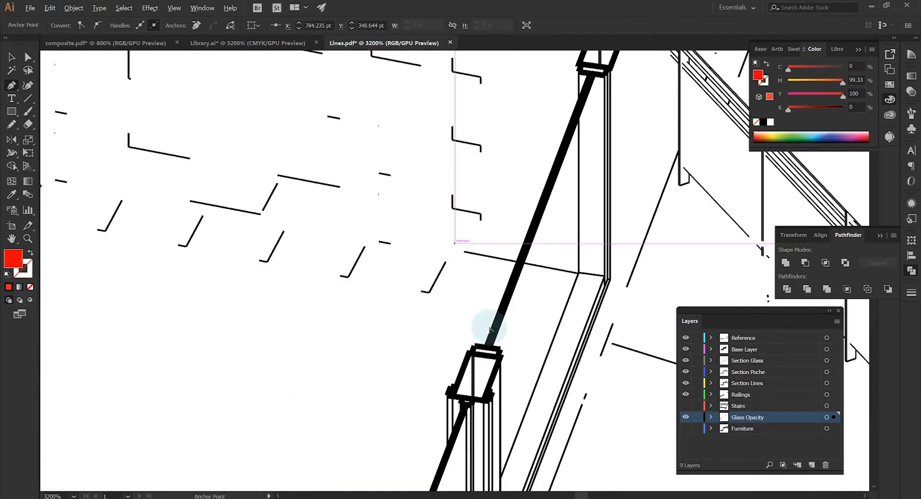
click(491, 344)
scroll(463, 101, up, 4)
click(463, 100)
scroll(462, 99, down, 4)
click(464, 305)
scroll(411, 414, up, 3)
click(410, 414)
scroll(411, 410, down, 2)
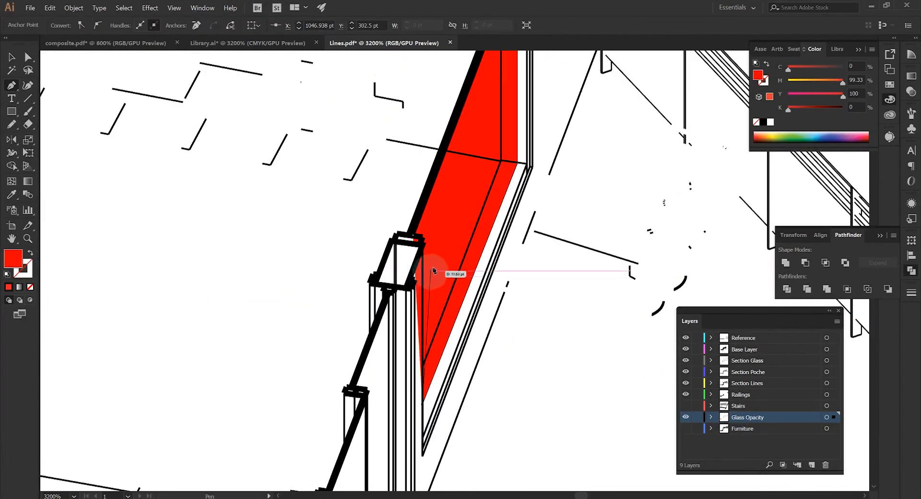
scroll(433, 244, up, 4)
click(394, 232)
scroll(568, 255, down, 10)
key(v)
click(471, 298)
- Toggle the Glass Opacity layer's visibility off and on to check the traced panes across the house
scroll(471, 298, down, 2)
click(681, 419)
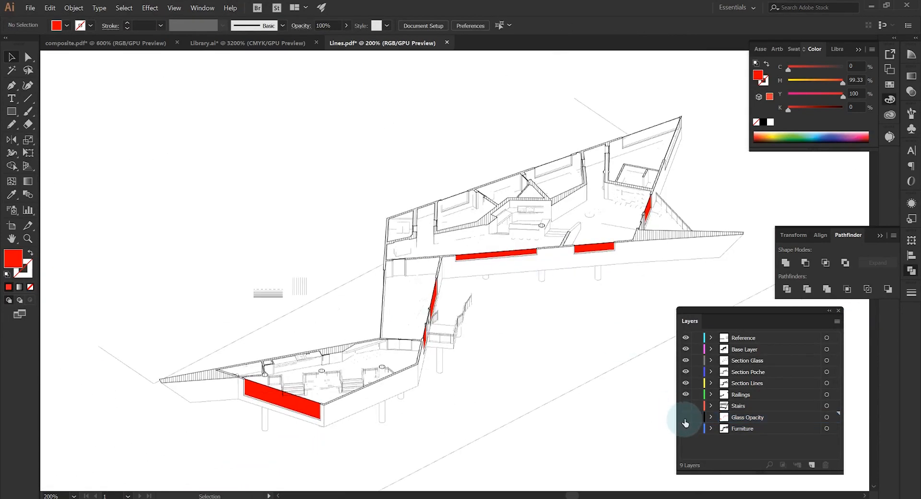
click(685, 417)
click(685, 417)
drag(581, 300, 510, 263)
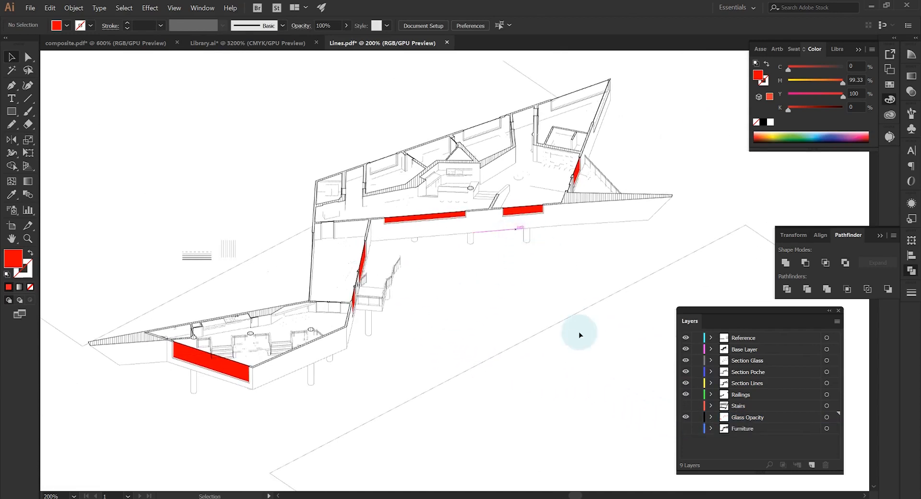
- Select everything on the Glass Opacity layer and change its fill to white
click(826, 418)
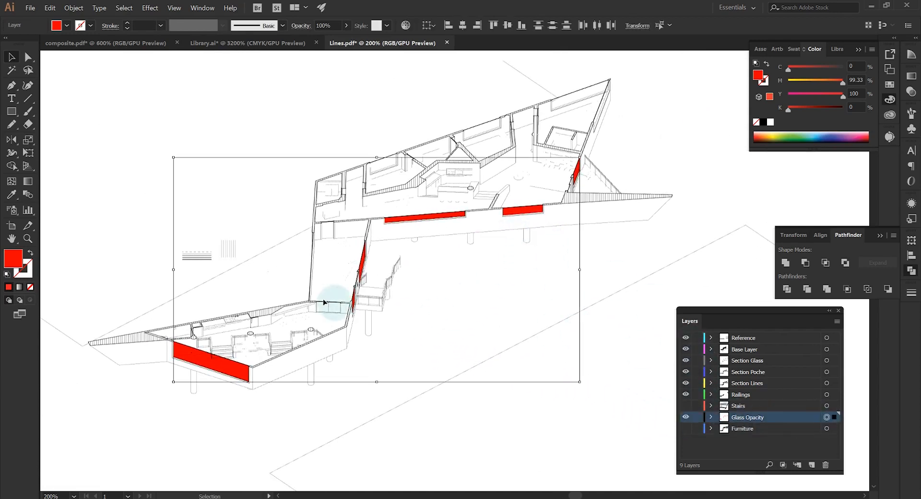
double_click(21, 263)
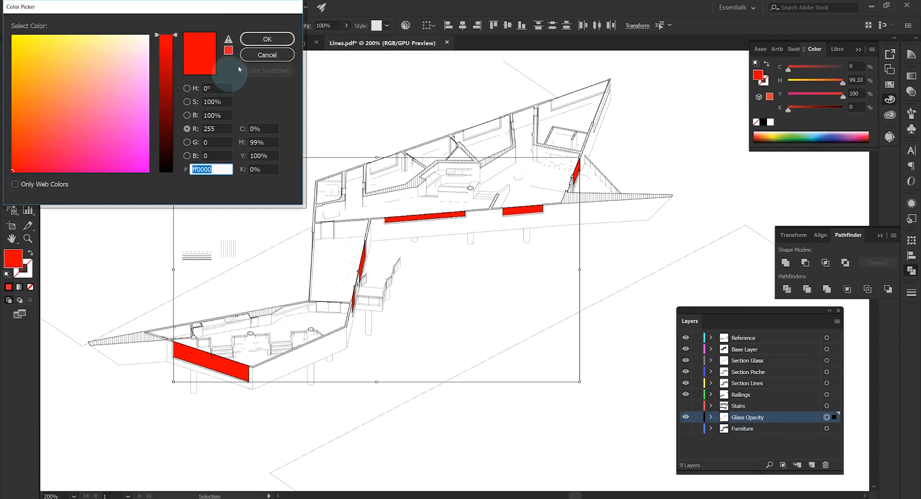
click(268, 39)
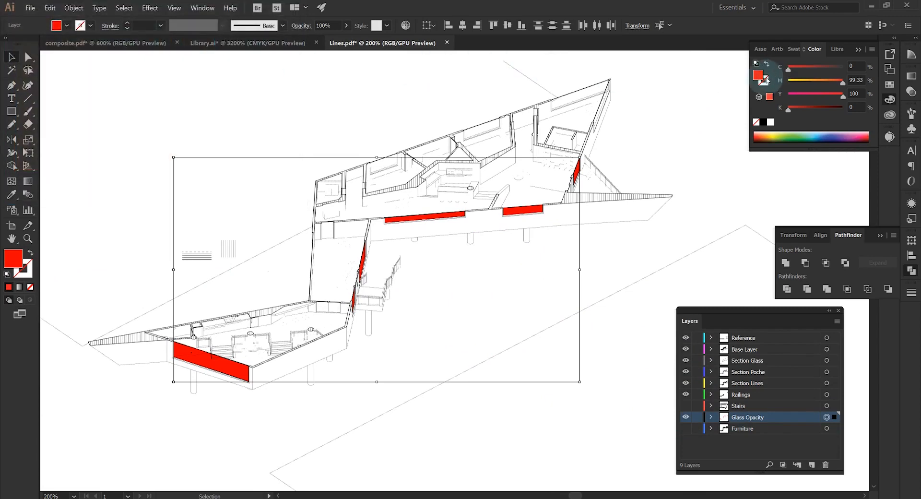
click(770, 122)
scroll(215, 368, up, 2)
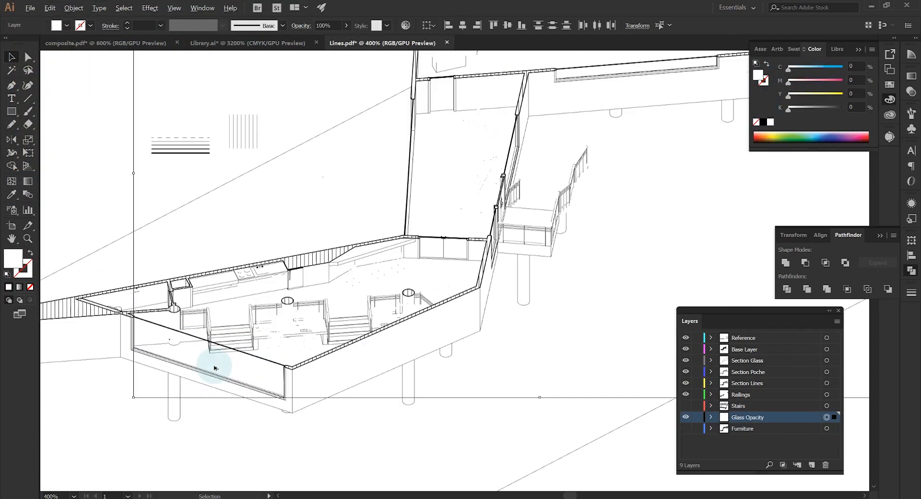
- Reorder the layers so Glass Opacity sits directly below Section Lines, with Base Layer directly beneath it
drag(744, 408, 749, 395)
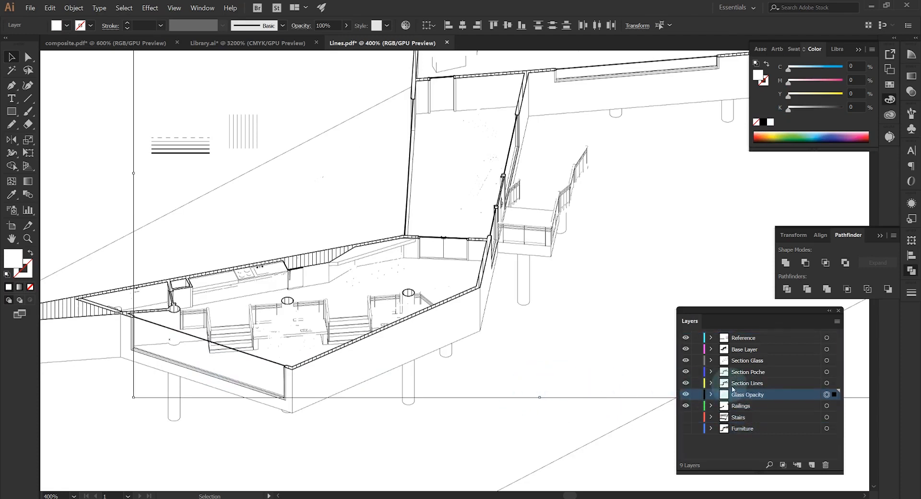
click(746, 351)
drag(747, 352, 751, 403)
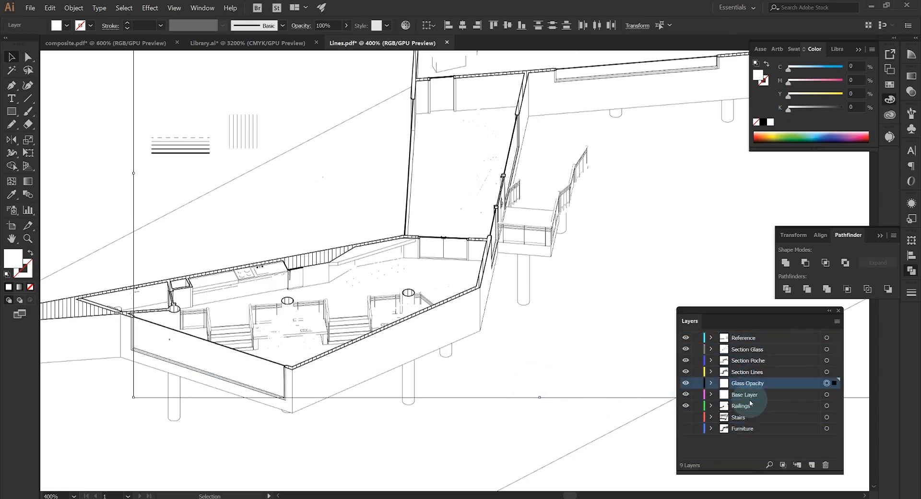
click(577, 376)
- Set the opacity of the whole Glass Opacity layer to 60% and deselect it
click(776, 383)
click(827, 386)
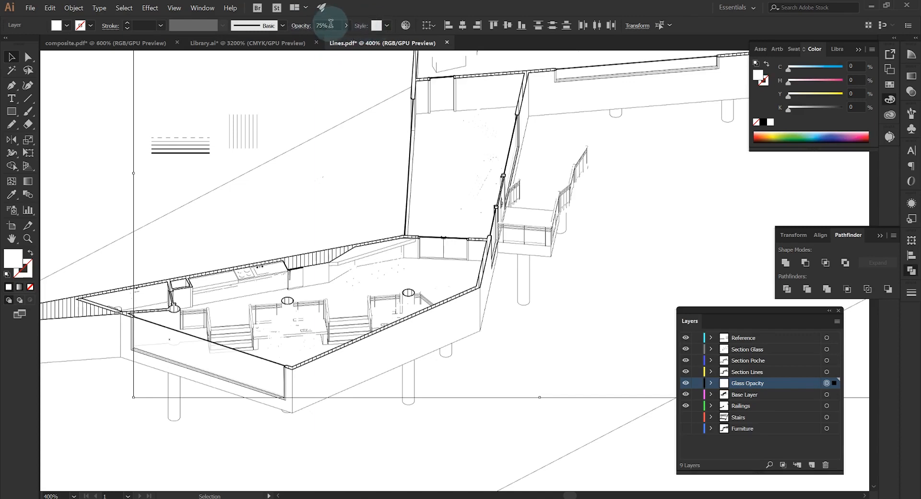
click(350, 162)
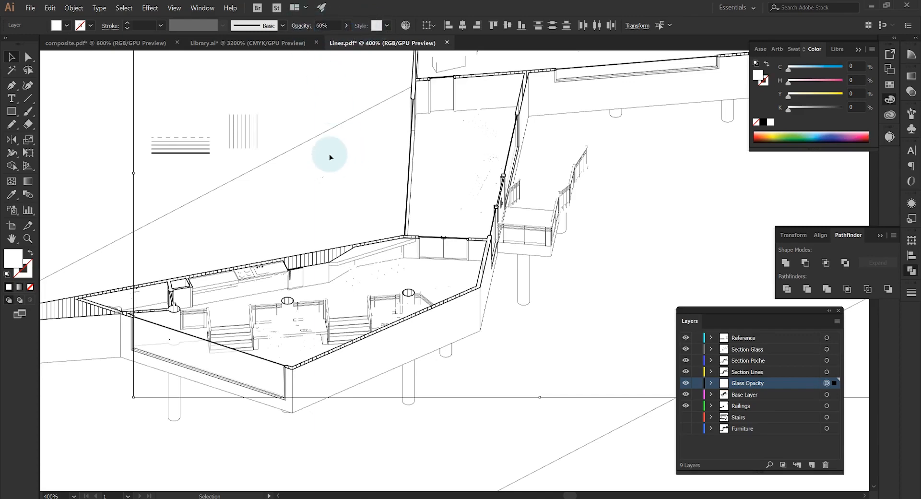
click(330, 153)
- Show the Furniture layer and examine how the linework reads through the semi-transparent glass panes
scroll(534, 349, down, 1)
drag(581, 258, 485, 285)
scroll(425, 295, down, 1)
click(689, 429)
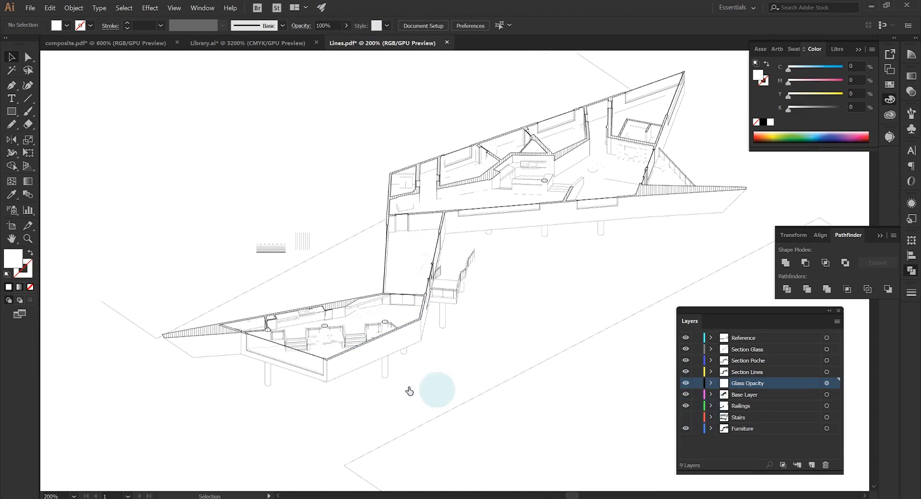
scroll(584, 201, up, 6)
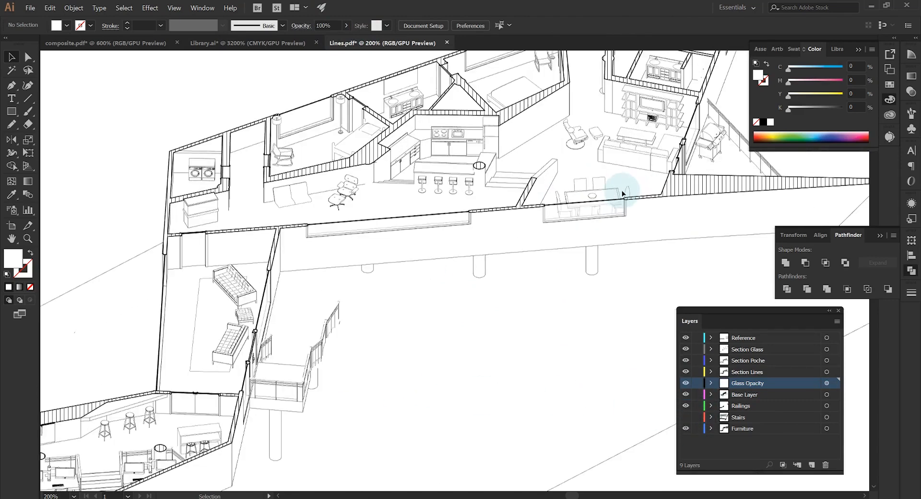
scroll(583, 241, down, 3)
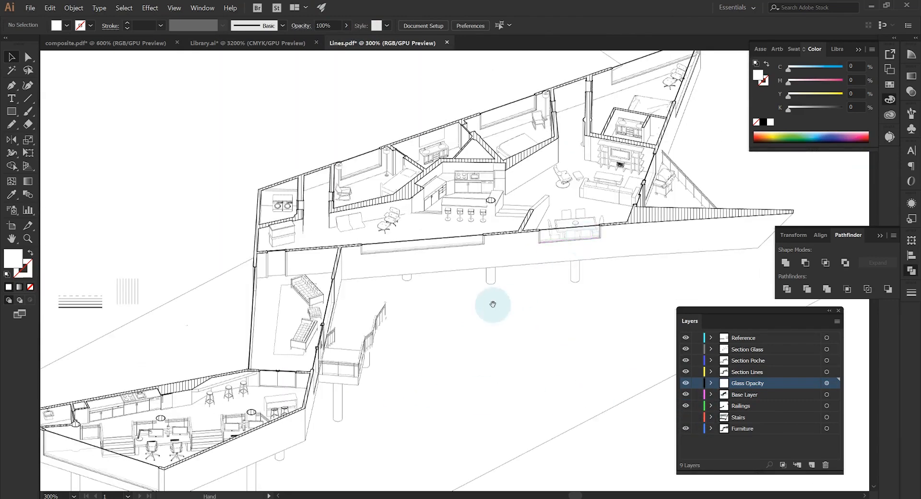
drag(417, 306, 487, 279)
scroll(488, 278, down, 1)
drag(518, 332, 506, 326)
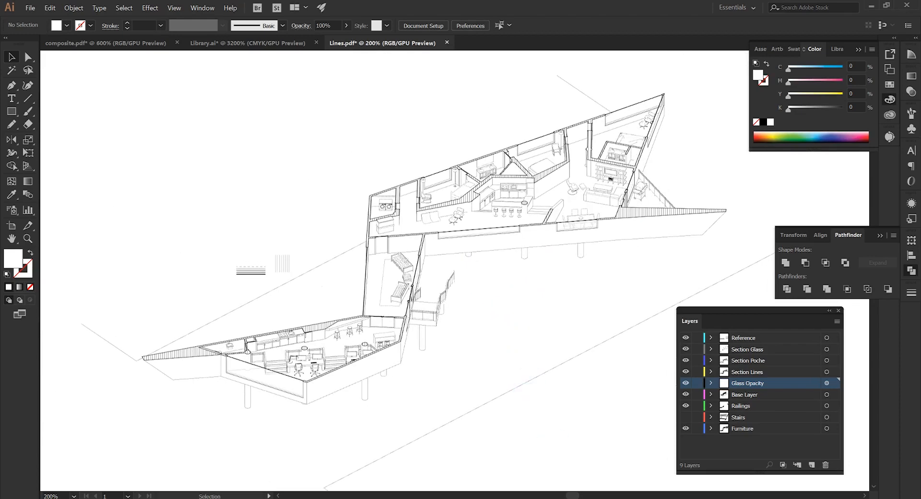
scroll(264, 389, up, 6)
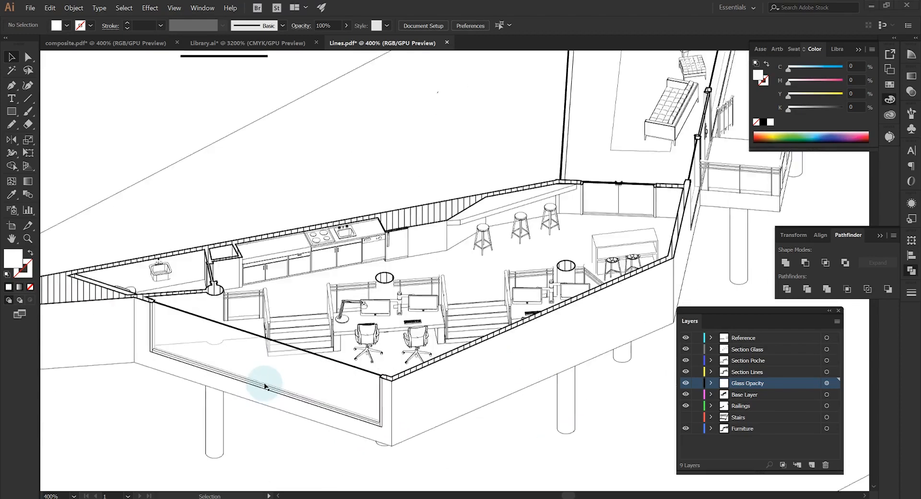
drag(325, 338, 428, 303)
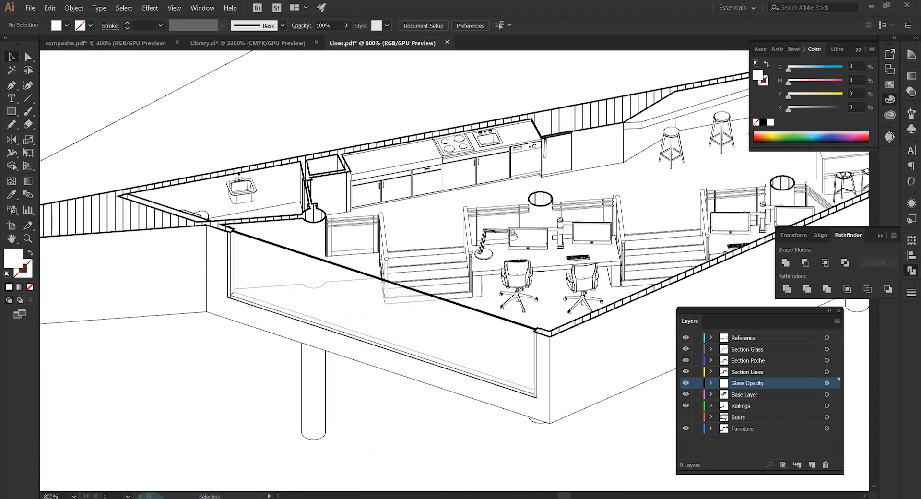
- Copy the small group of diagonal glass marks from Library.ai and return to Lines.pdf
click(243, 43)
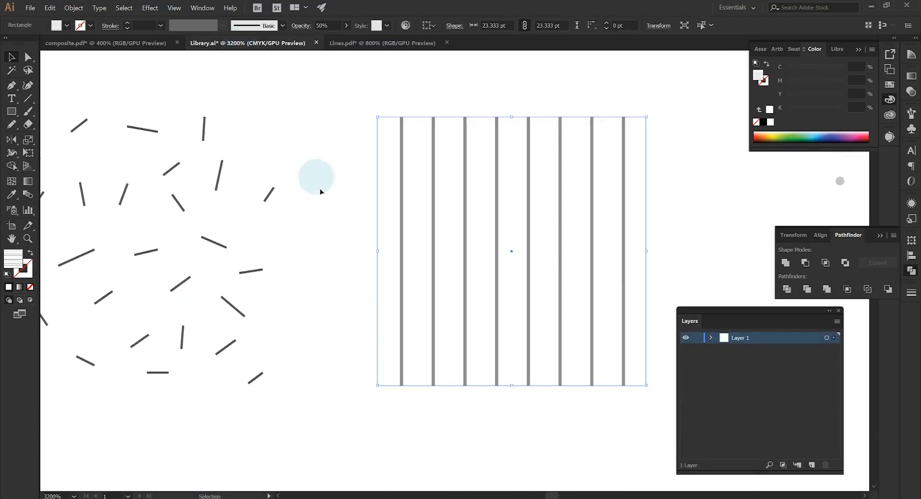
scroll(352, 281, down, 3)
drag(415, 214, 44, 185)
drag(504, 258, 446, 224)
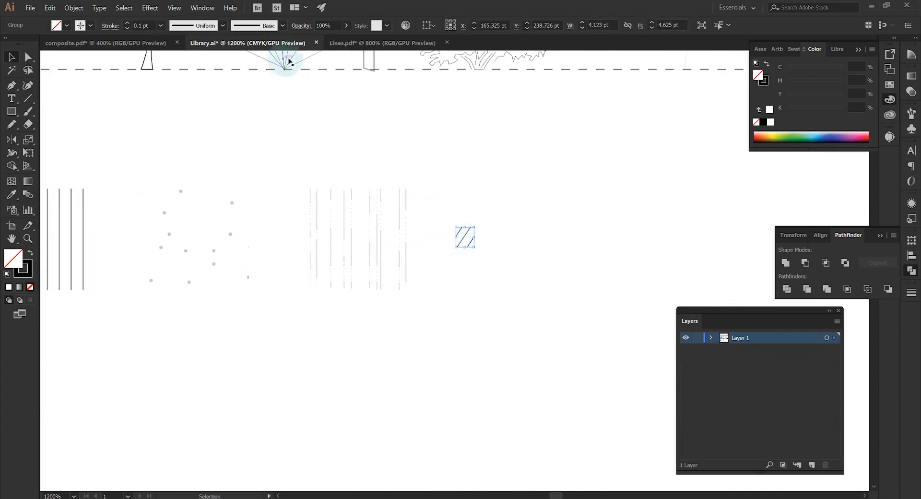
click(329, 49)
- Add a layer named Glass Etch directly above Glass Opacity and lock all the other layers
drag(541, 318, 518, 288)
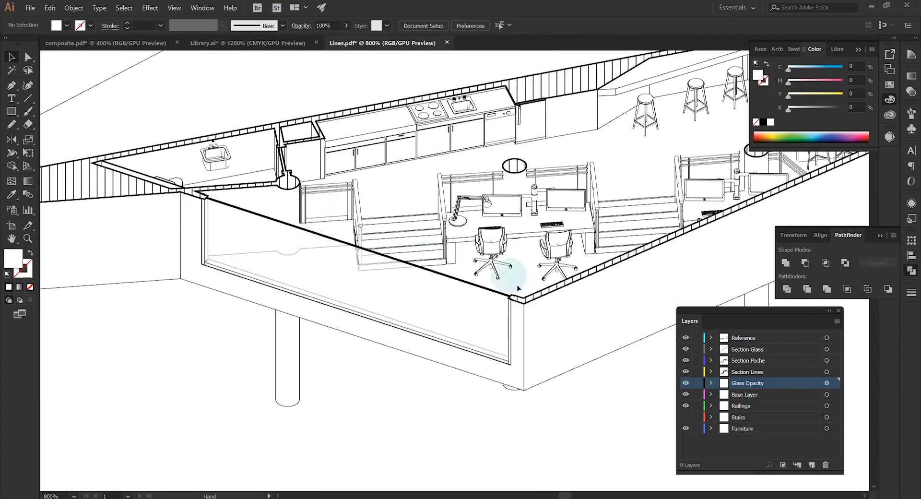
click(687, 384)
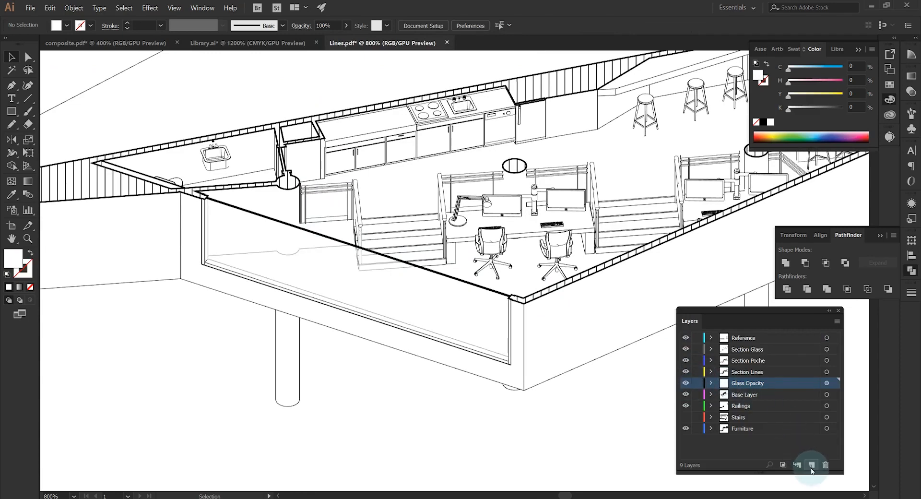
click(748, 384)
text(G)
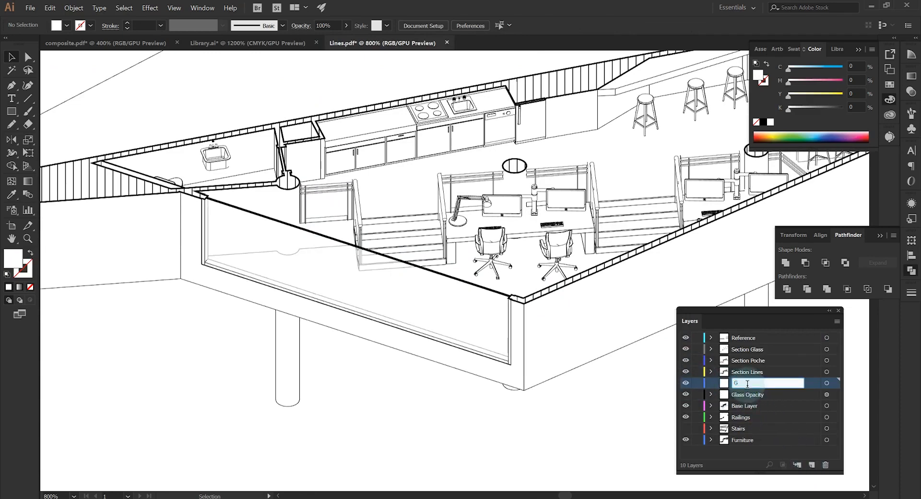
text(lass Etch)
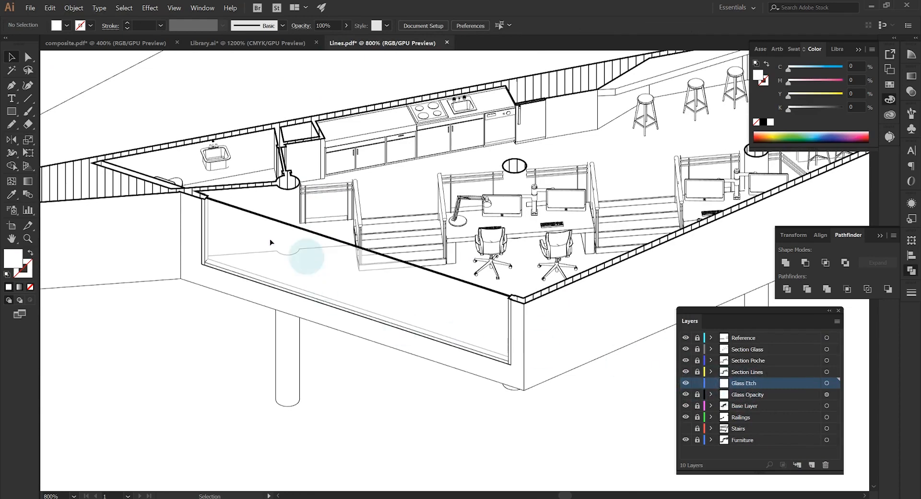
- Place the diagonal etch marks near both ends of the lower wing's front window and hide the Furniture layer
scroll(218, 232, up, 2)
drag(245, 245, 266, 234)
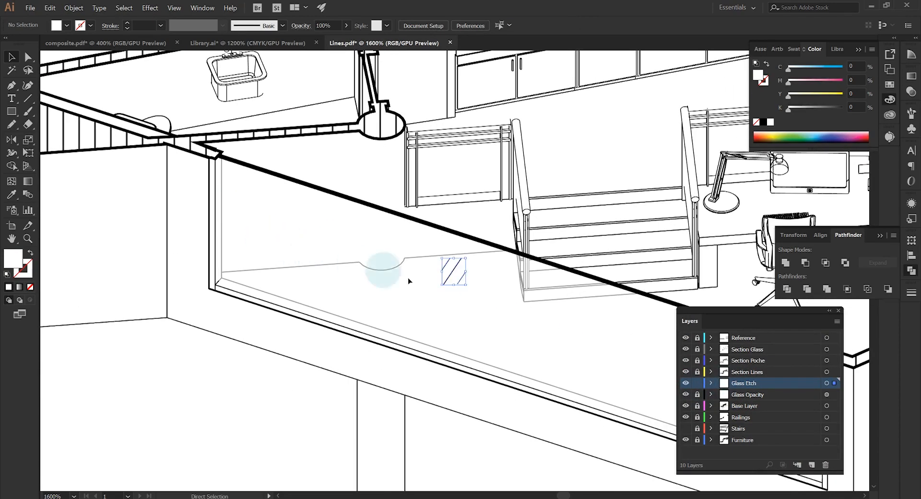
mouse_move(496, 307)
mouse_down()
mouse_move(444, 262)
mouse_move(255, 232)
mouse_move(240, 204)
mouse_up()
scroll(215, 215, down, 1)
mouse_move(264, 222)
mouse_down()
mouse_move(163, 188)
mouse_move(508, 335)
mouse_up()
click(279, 314)
scroll(279, 314, down, 3)
click(686, 440)
drag(418, 299, 265, 391)
scroll(265, 391, down, 1)
click(220, 406)
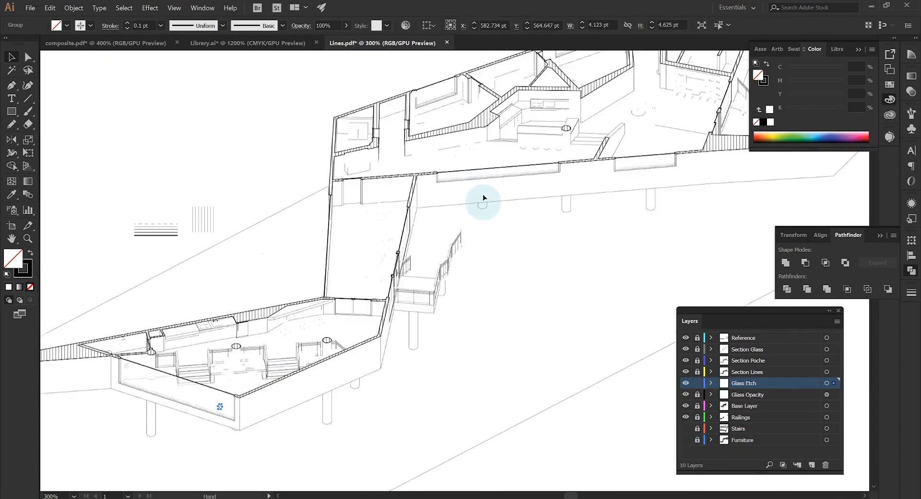
- Place copies of the diagonal etch marks inside the front window panes of the upper wing
scroll(485, 172, up, 5)
key(ctrl+v)
mouse_move(452, 274)
mouse_down()
mouse_move(312, 201)
mouse_move(258, 204)
mouse_move(502, 186)
mouse_up()
click(425, 200)
scroll(263, 206, down, 2)
key(ctrl+plus)
key(ctrl+plus)
key(ctrl+plus)
mouse_move(258, 197)
mouse_down()
mouse_move(522, 278)
mouse_move(312, 166)
mouse_up()
- Place copies of the diagonal etch marks inside the rear window panes of the upper wing
key(ctrl+minus)
key(ctrl+minus)
key(ctrl+minus)
key(ctrl+minus)
key(ctrl+minus)
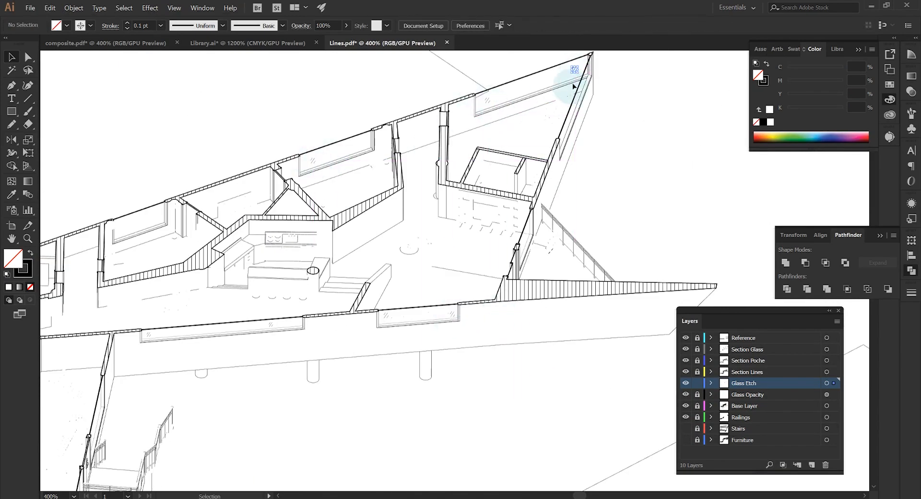
mouse_move(573, 85)
mouse_down()
mouse_move(572, 124)
mouse_move(136, 222)
mouse_up()
drag(273, 198, 204, 184)
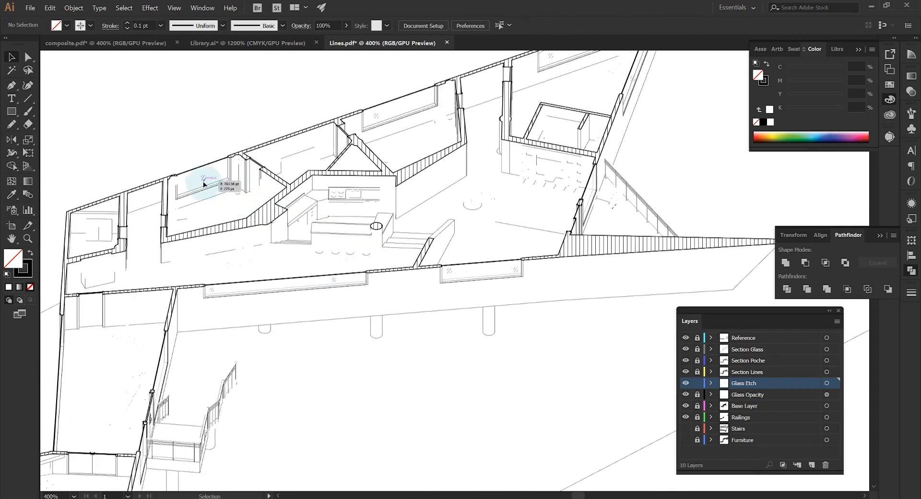
mouse_move(408, 350)
mouse_down()
mouse_move(539, 272)
mouse_move(689, 212)
mouse_up()
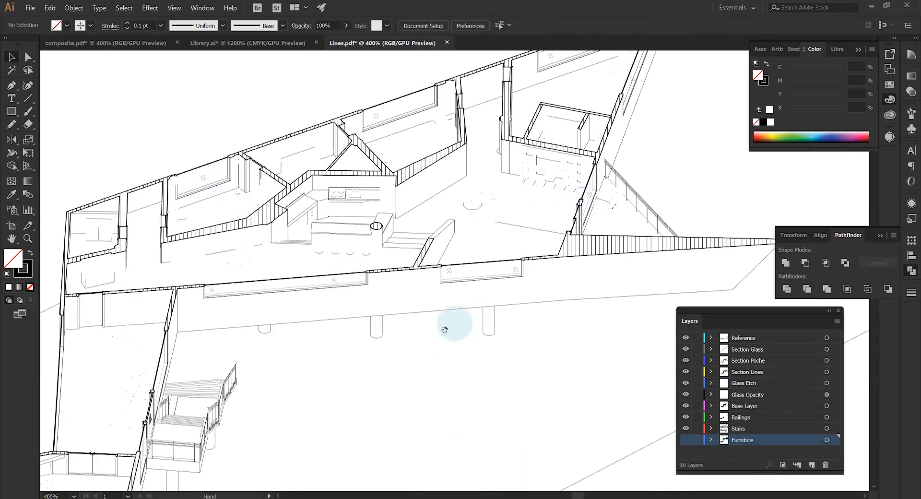
- Copy the dotted and the dashed-line pattern squares from the Library.ai document
scroll(672, 219, down, 1)
scroll(255, 358, up, 1)
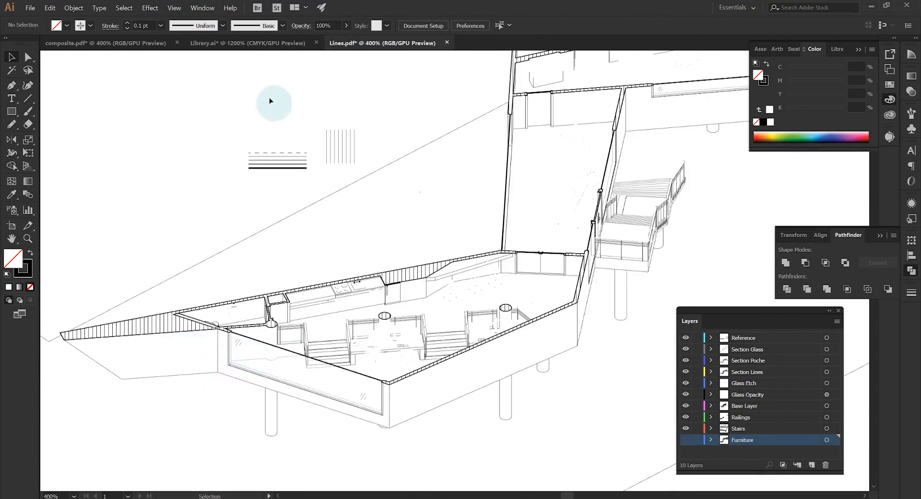
click(248, 43)
drag(265, 226, 401, 218)
click(454, 271)
shift+click(349, 257)
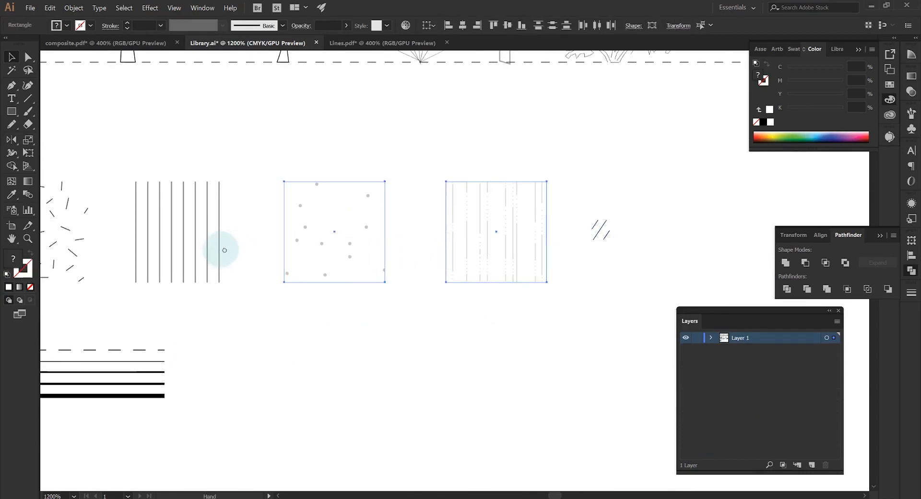
drag(224, 250, 254, 252)
- Paste the two pattern squares into Lines.pdf, place them beside the line samples and select the dotted one
click(356, 43)
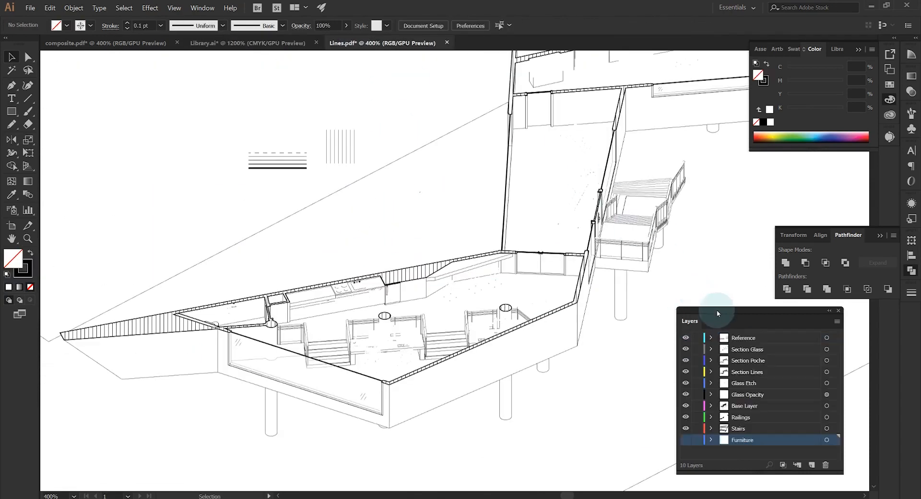
key(ctrl+v)
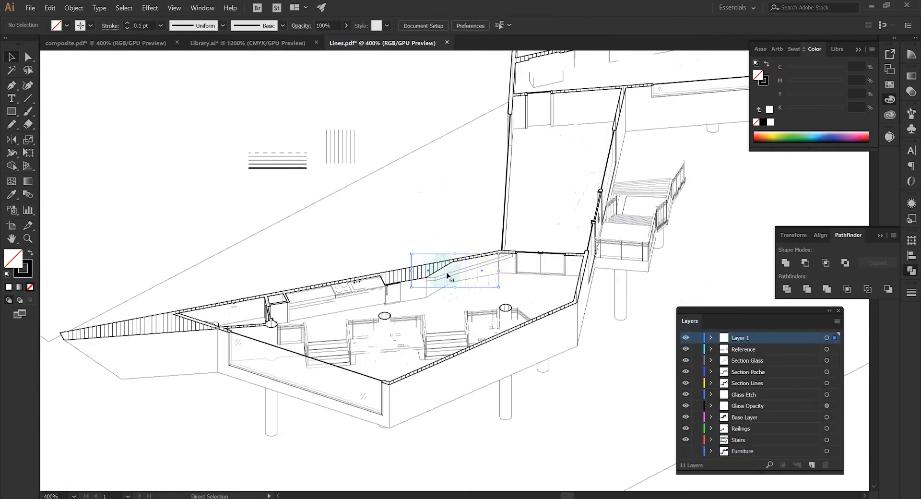
drag(442, 267, 405, 201)
click(227, 217)
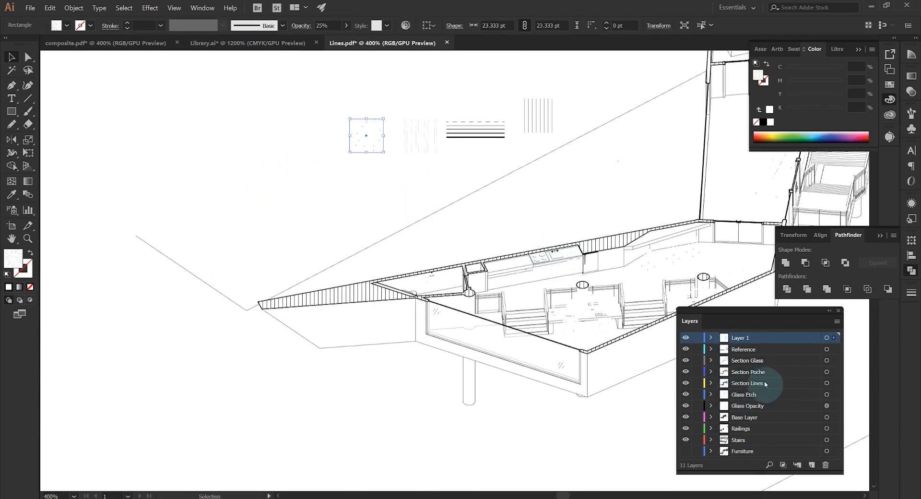
- Create a layer named Wall Hatch above Section Glass, lock the other layers and deselect the dotted square
click(754, 361)
click(800, 471)
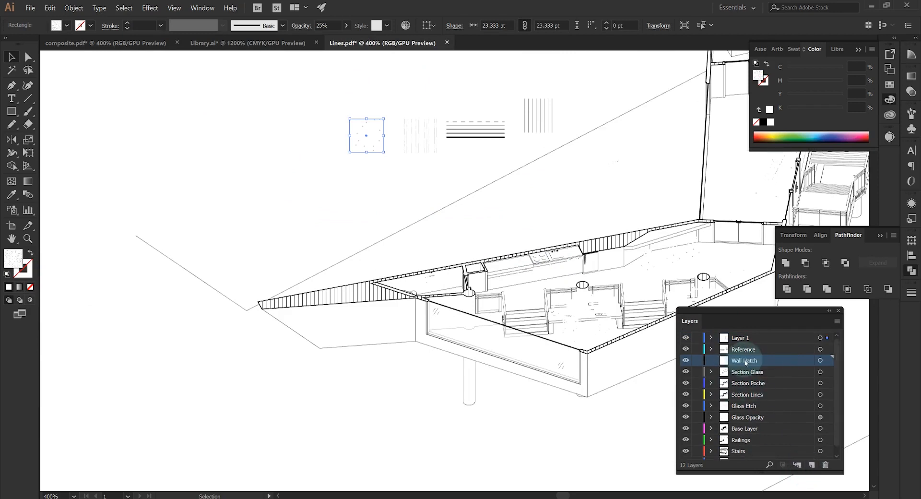
click(446, 278)
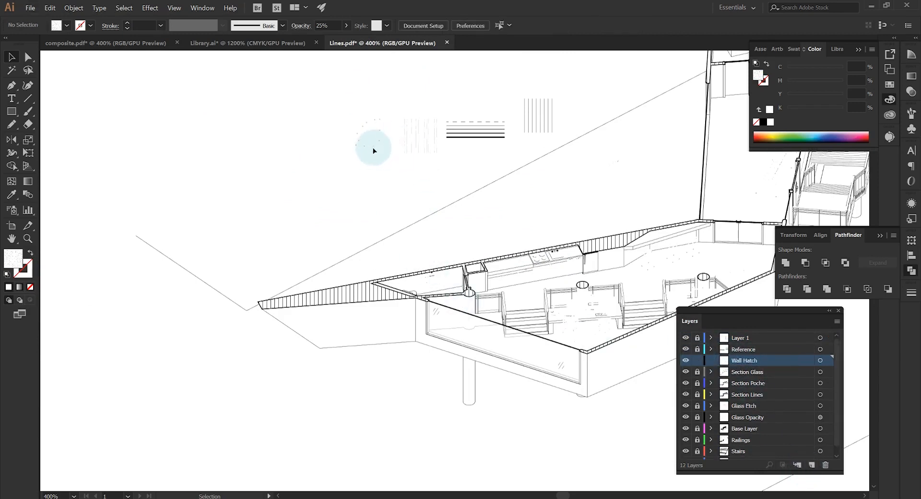
- Draw a dot-filled Pen polygon over the outer wall face below the lower wing's pointed tip
scroll(335, 323, up, 2)
key(p)
scroll(206, 294, up, 6)
click(127, 313)
scroll(128, 313, down, 4)
drag(523, 311, 298, 278)
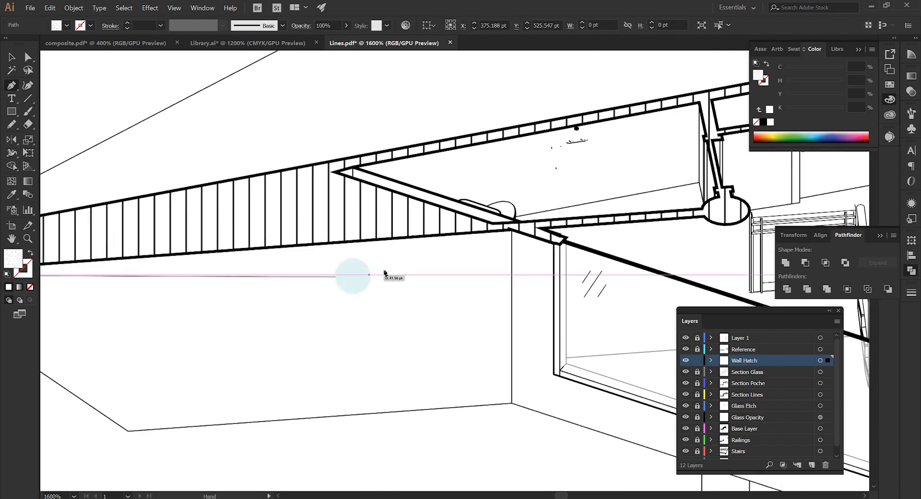
scroll(495, 229, up, 2)
click(529, 233)
scroll(528, 233, down, 2)
scroll(528, 432, up, 2)
click(510, 345)
drag(204, 309, 576, 307)
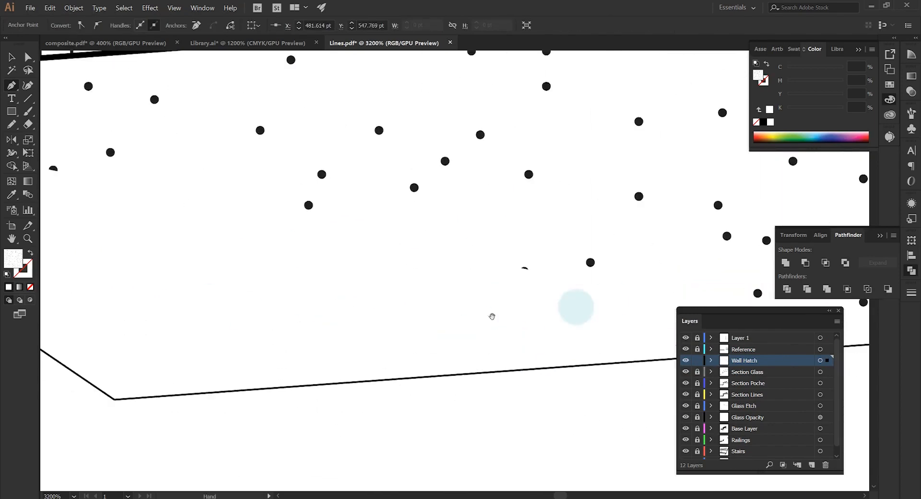
click(116, 401)
scroll(254, 416, down, 6)
drag(524, 357, 298, 335)
- Start a second dot-filled Pen polygon along the bottom edge of the upper wing's long wall and around its pointed tip
drag(609, 238, 243, 350)
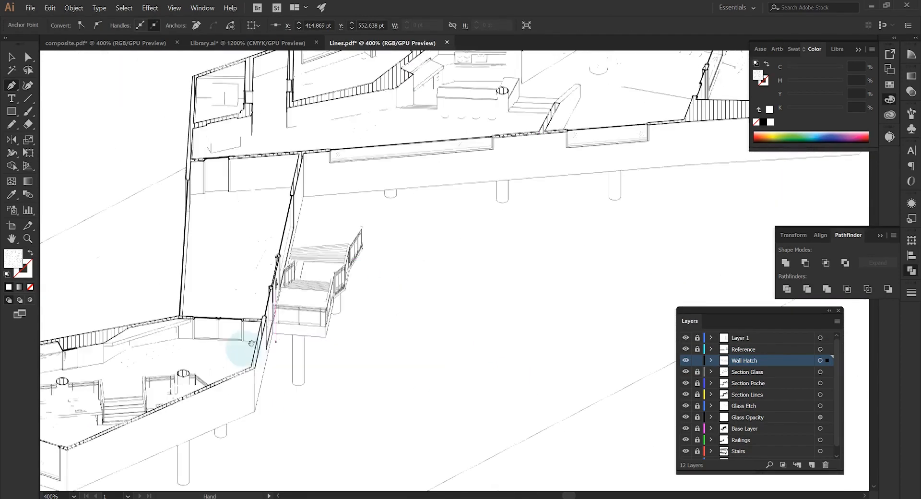
drag(303, 312, 339, 315)
scroll(409, 209, up, 1)
scroll(474, 267, down, 2)
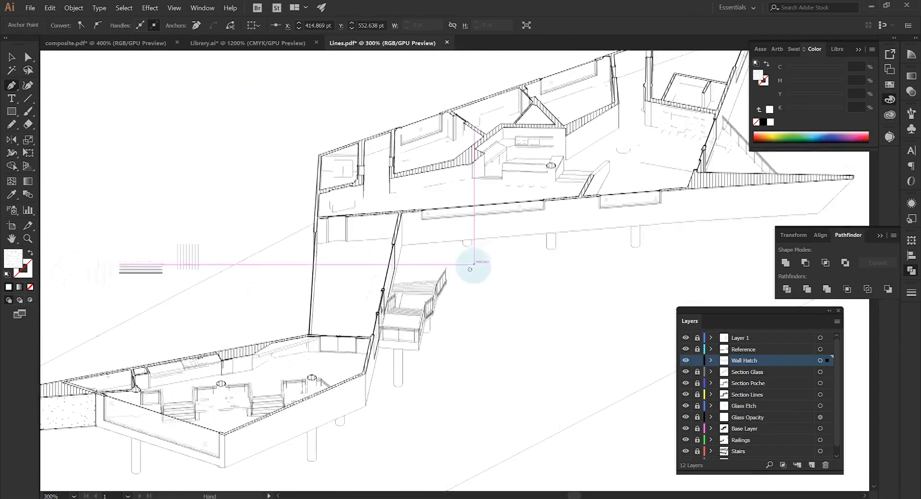
scroll(438, 235, up, 5)
click(267, 302)
scroll(364, 305, down, 5)
scroll(696, 247, up, 3)
click(485, 279)
drag(269, 261, 512, 266)
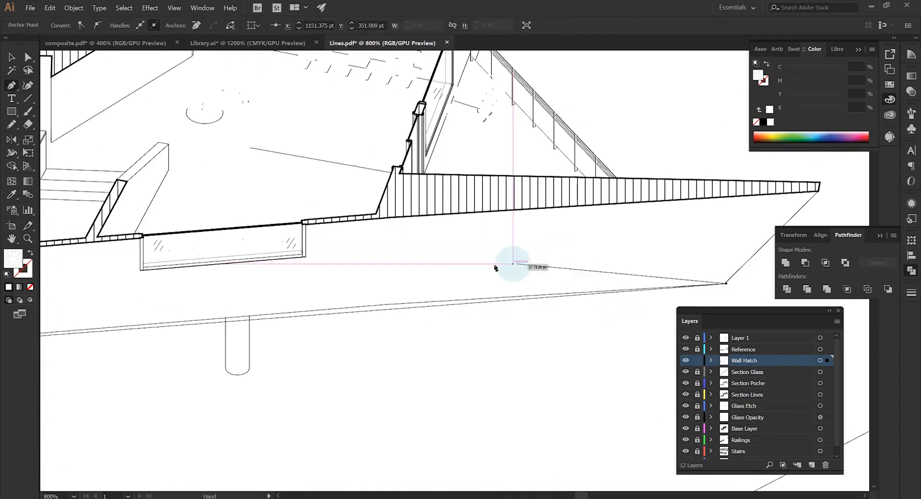
key(ctrl+z)
click(151, 324)
click(725, 283)
scroll(819, 192, up, 2)
click(659, 235)
- Continue the dotted polygon along the long wall's top edge and around the small window opening
scroll(565, 222, down, 4)
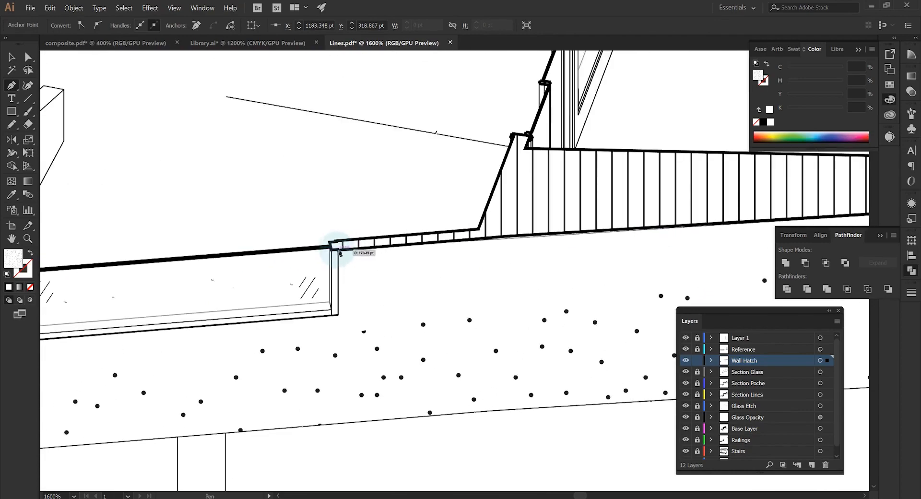
click(332, 240)
scroll(198, 311, up, 3)
click(613, 312)
click(384, 289)
click(384, 159)
drag(202, 202, 838, 161)
- Trace the dotted polygon around the wide window opening, close it at the wall's inner end and deselect it
click(438, 165)
click(438, 259)
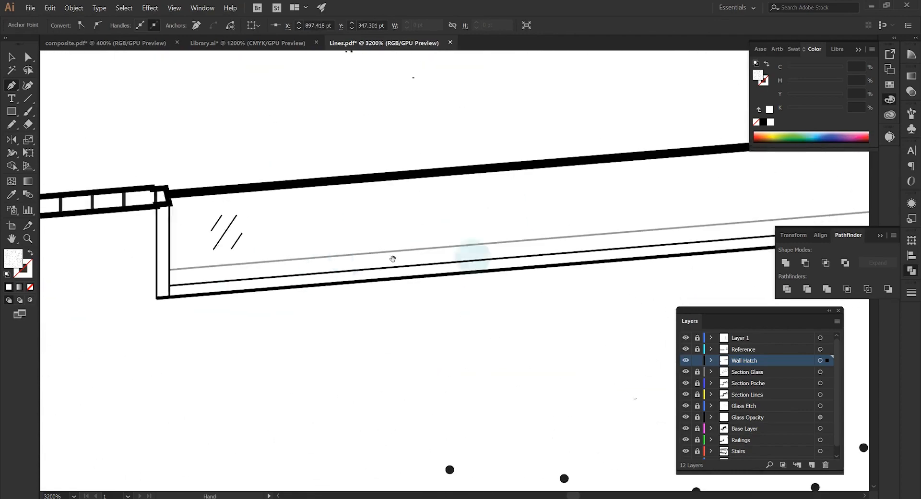
click(391, 288)
click(391, 188)
click(180, 211)
scroll(273, 212, down, 6)
scroll(292, 266, down, 2)
scroll(238, 370, up, 3)
scroll(238, 370, down, 4)
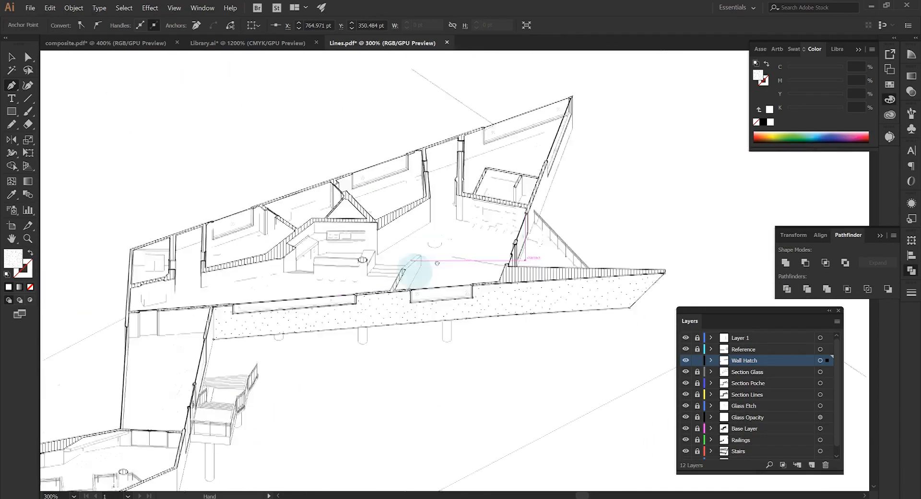
scroll(243, 251, up, 3)
key(v)
click(243, 251)
- Unlock Layer 1 and select the dashed-line pattern square to pick up its fill
scroll(318, 216, up, 2)
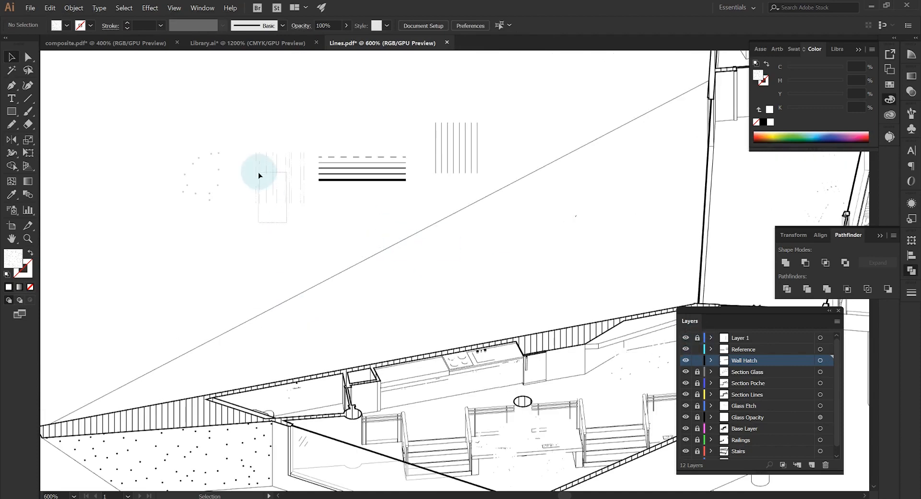
click(697, 338)
click(303, 200)
- Start a dashed-pattern Pen polygon on the lower wing's front wall, tracing around the large window opening
scroll(308, 204, down, 2)
scroll(274, 327, up, 9)
key(p)
click(239, 156)
scroll(359, 171, down, 4)
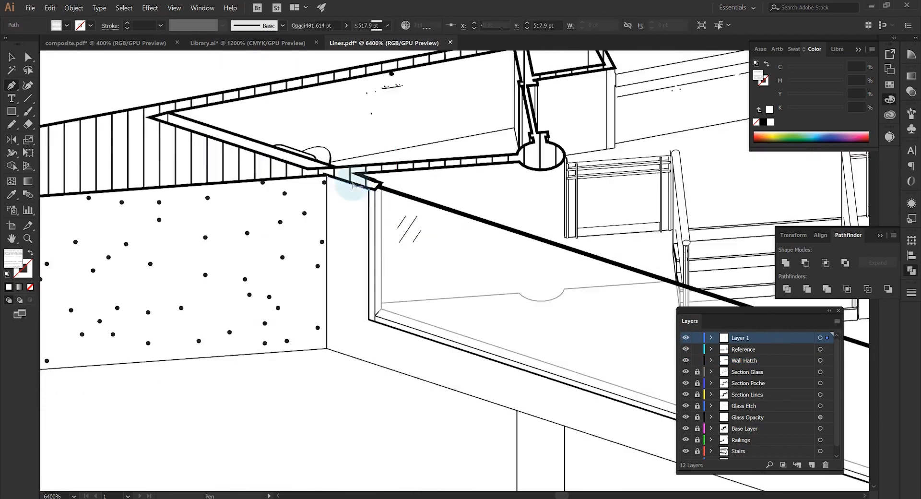
click(370, 182)
click(370, 323)
scroll(355, 319, up, 5)
click(238, 308)
click(239, 113)
click(276, 126)
- Extend the dashed polygon along the top of the lower wing's side wall and up the wall beside the stairs
scroll(283, 154, down, 4)
scroll(335, 238, up, 5)
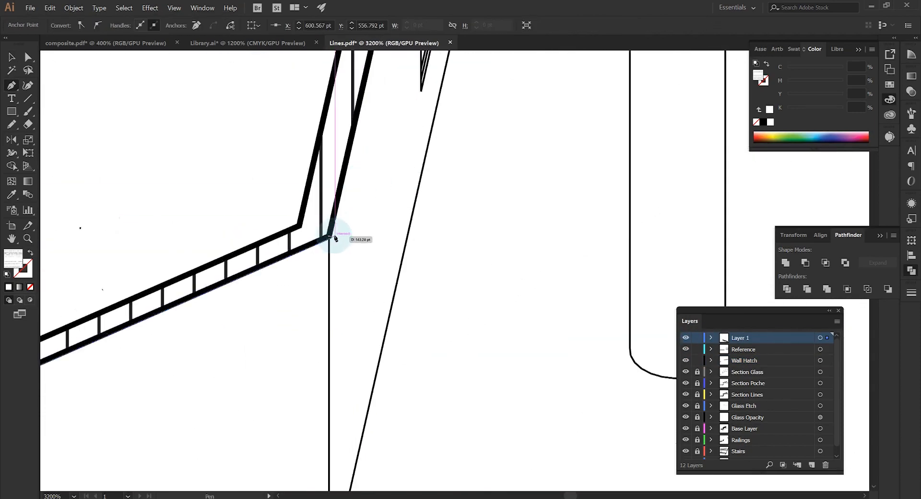
click(335, 238)
scroll(336, 238, down, 4)
scroll(329, 195, up, 4)
click(327, 195)
click(328, 455)
click(377, 240)
click(377, 322)
scroll(378, 321, down, 6)
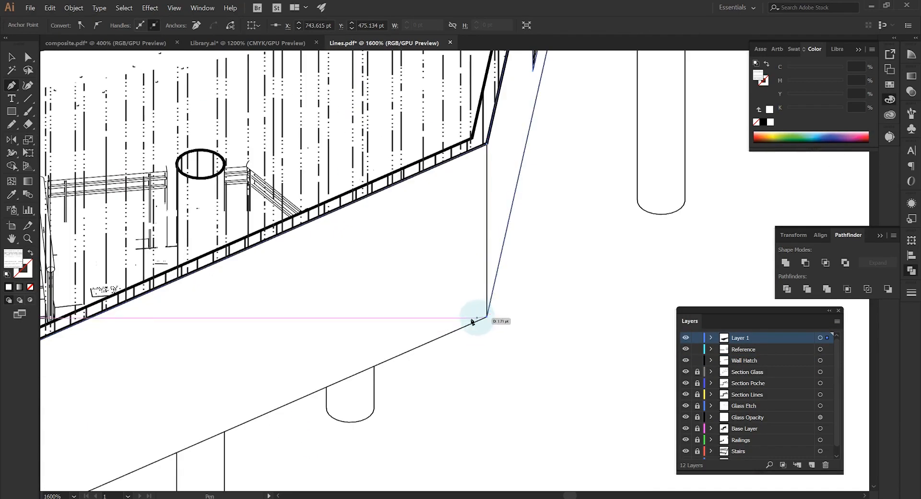
- Run the dashed polygon back along the lower wing's bottom edge and close it at the front wall's far corner
click(487, 318)
click(549, 428)
scroll(298, 296, up, 8)
click(298, 297)
- Start a dashed-pattern Pen polygon on the upper wing's slanted outer side wall, from its window edge to the far tip
scroll(298, 296, down, 8)
drag(671, 236, 340, 354)
scroll(339, 353, up, 8)
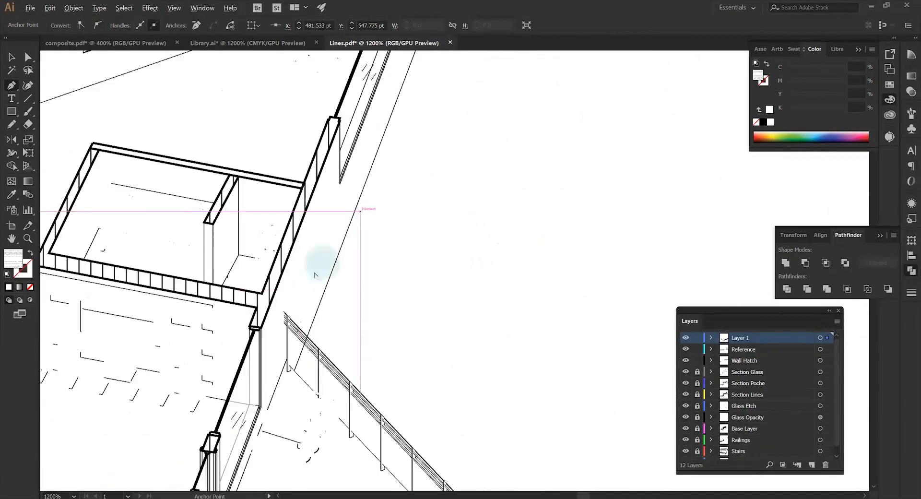
drag(322, 326, 405, 134)
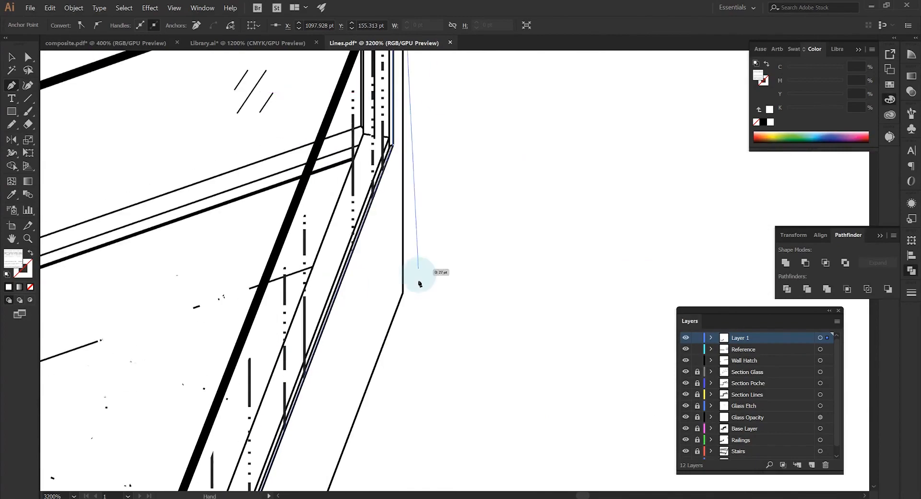
click(403, 292)
- Continue the dashed polygon down the slanted wall's bottom edge to the hatched deck wall, close it and deselect
drag(307, 446, 457, 137)
click(422, 329)
click(402, 300)
drag(351, 436, 543, 96)
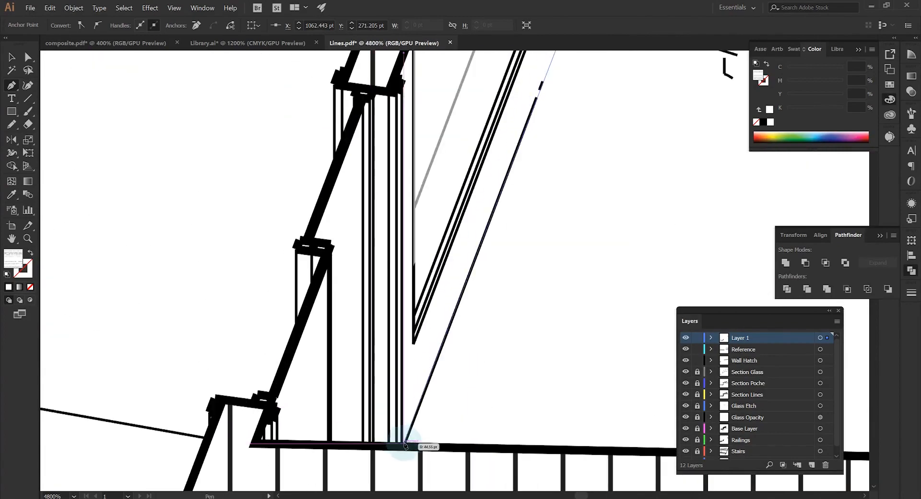
click(407, 442)
click(412, 94)
drag(416, 95, 254, 328)
click(431, 128)
scroll(437, 239, down, 6)
key(v)
click(529, 255)
scroll(530, 256, down, 3)
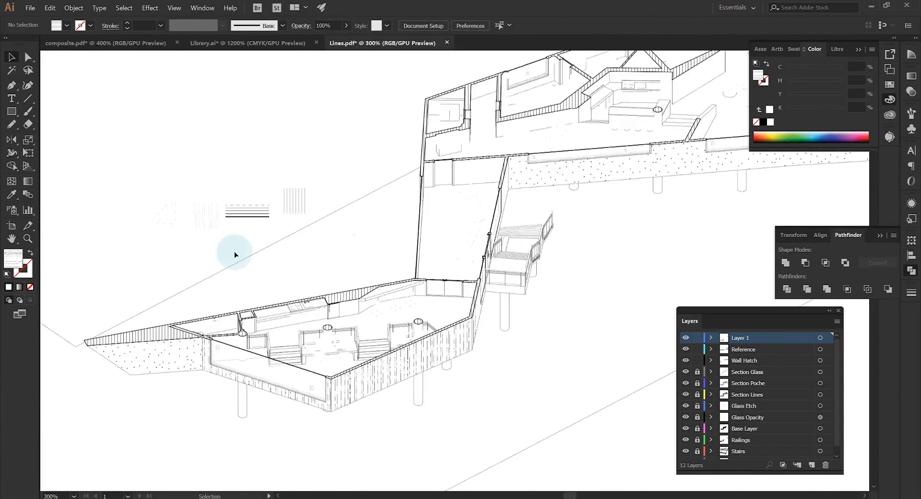
- Move the dotted and dashed pattern squares to the Reference layer
click(211, 228)
click(820, 338)
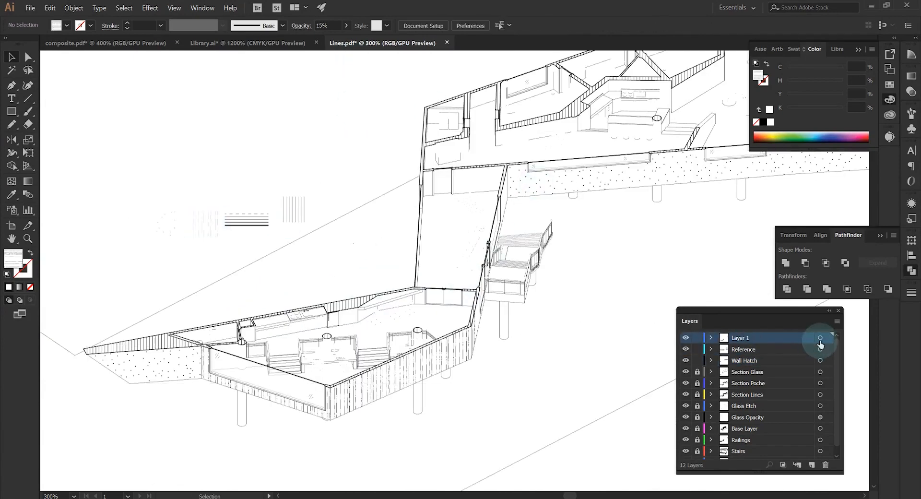
drag(212, 251, 154, 221)
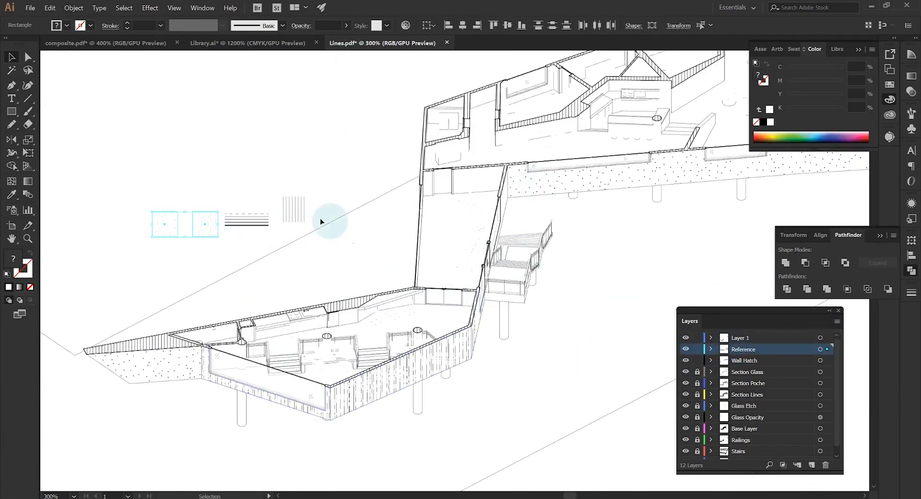
- Move the dashed hatch polygons from Layer 1 to Wall Hatch and toggle that layer's visibility to check them
drag(315, 372, 399, 404)
drag(474, 207, 312, 238)
drag(827, 338, 827, 361)
click(685, 360)
scroll(501, 267, down, 1)
mouse_move(501, 267)
mouse_down()
mouse_move(410, 327)
mouse_move(571, 224)
mouse_up()
click(686, 361)
- Lower the opacity of the Wall Hatch layer and delete the leftover Layer 1
click(463, 207)
key(Return)
click(385, 127)
mouse_move(384, 128)
mouse_down()
mouse_move(321, 165)
mouse_move(315, 183)
mouse_up()
click(738, 340)
click(826, 465)
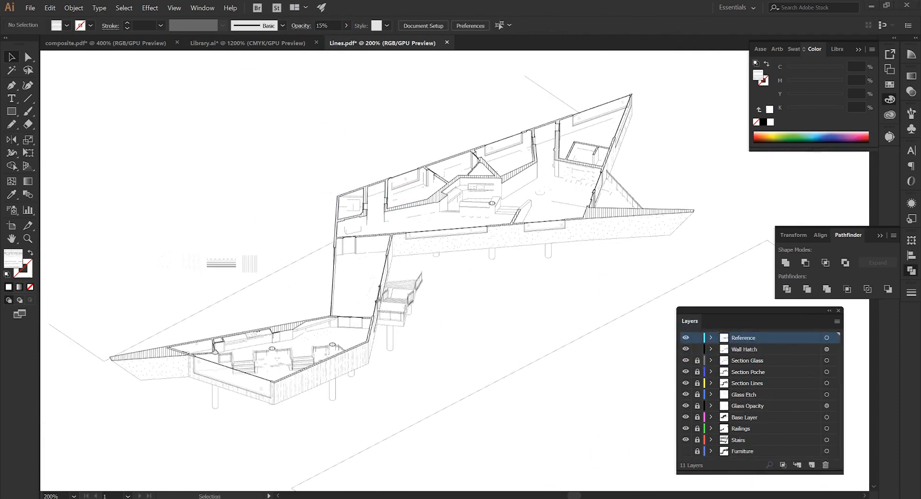
- Create a layer named Profile Line below Reference and lock the other layers
drag(491, 363, 639, 295)
key(ctrl+=)
key(ctrl+=)
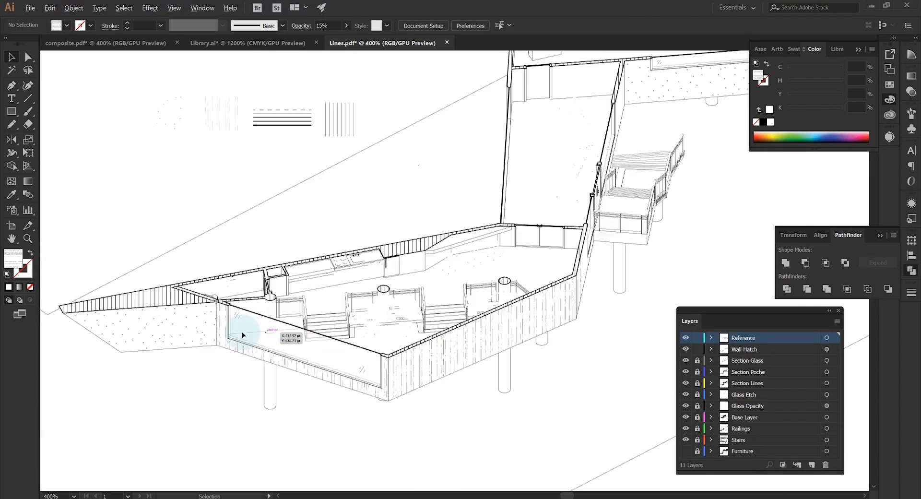
drag(243, 335, 340, 319)
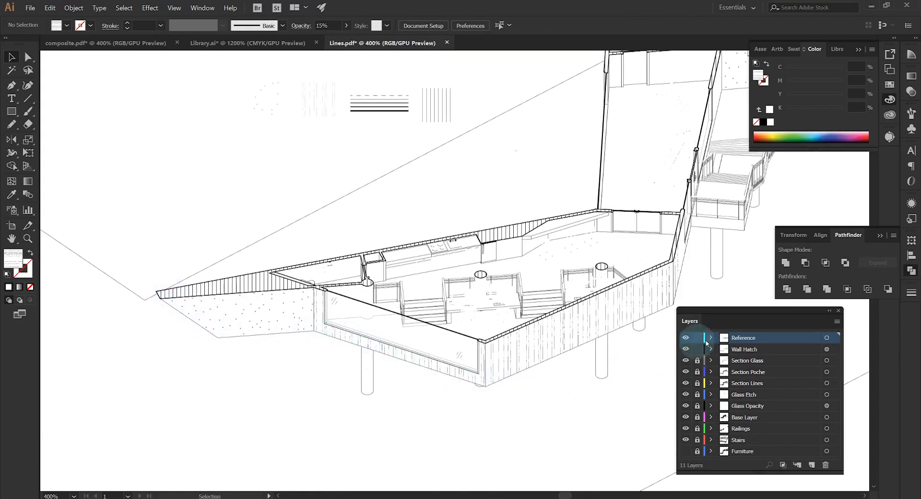
click(812, 465)
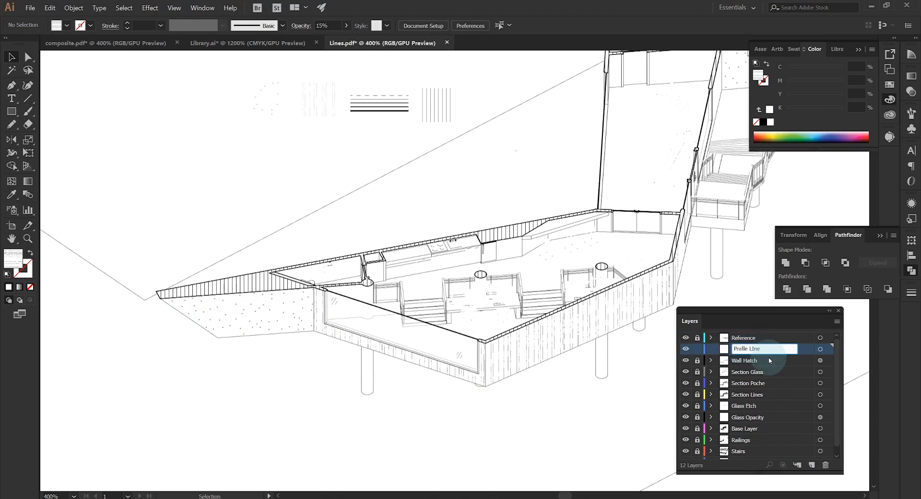
click(510, 312)
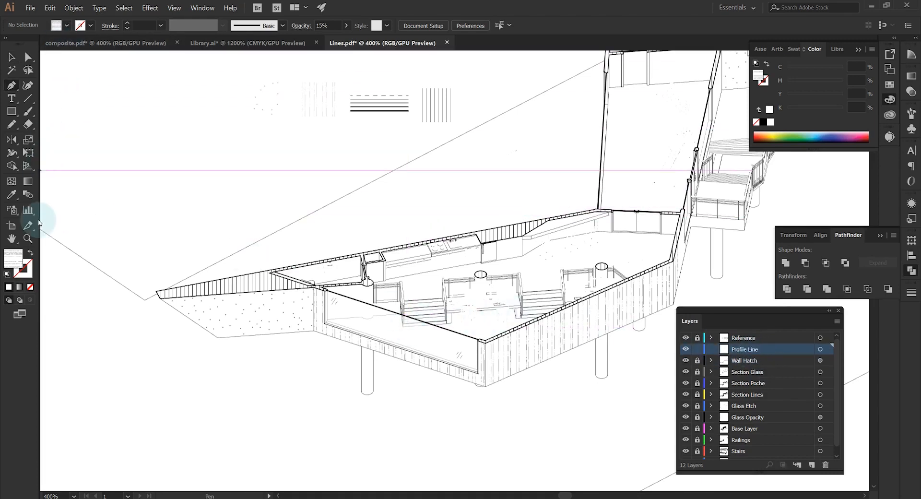
- Set the Pen tool to no fill with a black 0.75 pt stroke
click(31, 253)
click(86, 30)
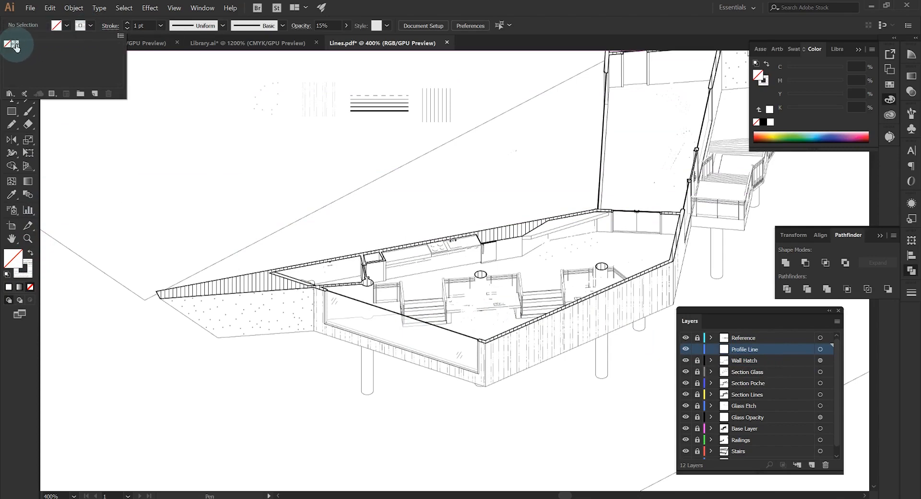
click(146, 27)
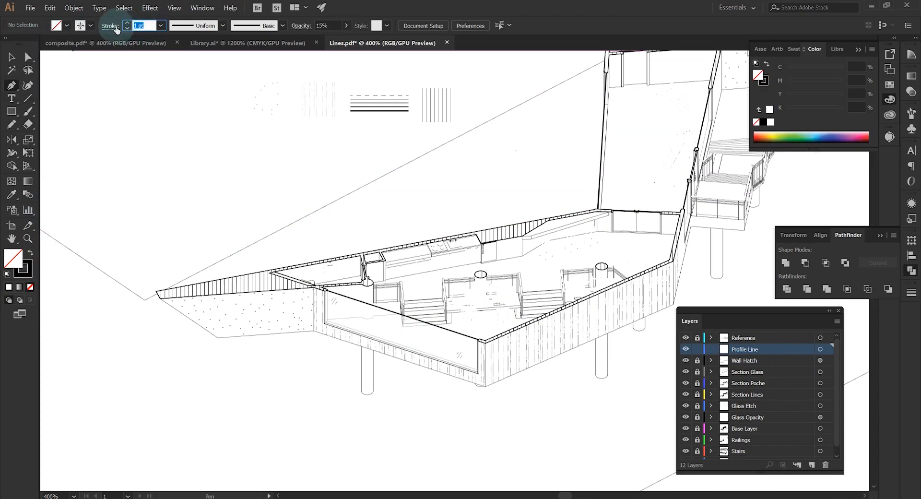
text(.75)
key(Return)
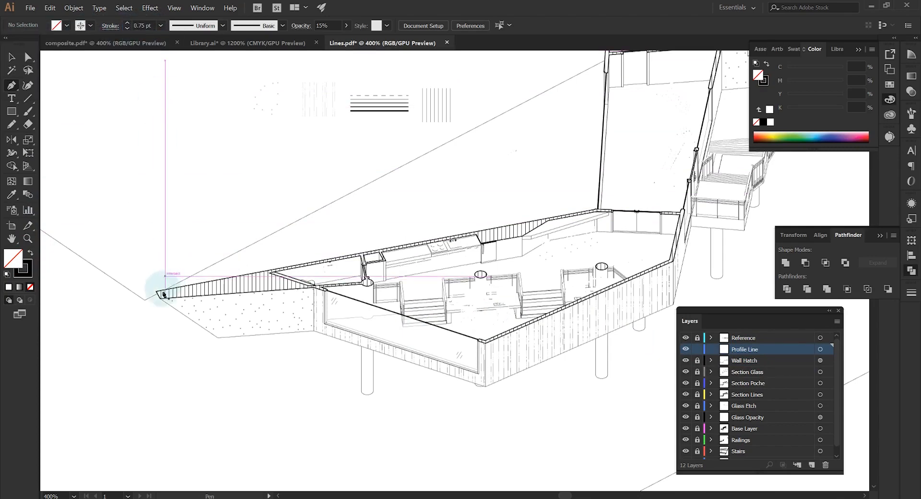
- Trace the building profile around the pointed end of the lower wing, from its underside corner up to the roof tip
scroll(220, 336, up, 3)
scroll(159, 265, up, 4)
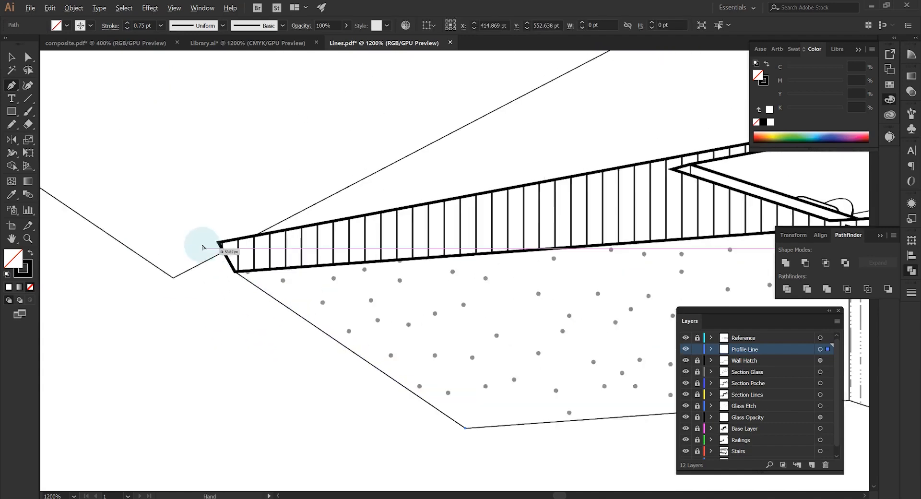
click(263, 293)
click(265, 296)
click(231, 236)
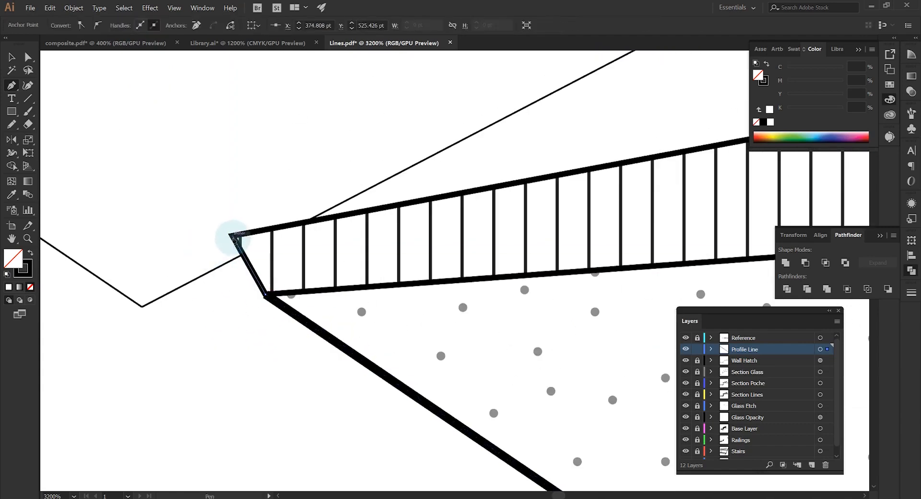
scroll(234, 280, down, 2)
drag(411, 264, 321, 265)
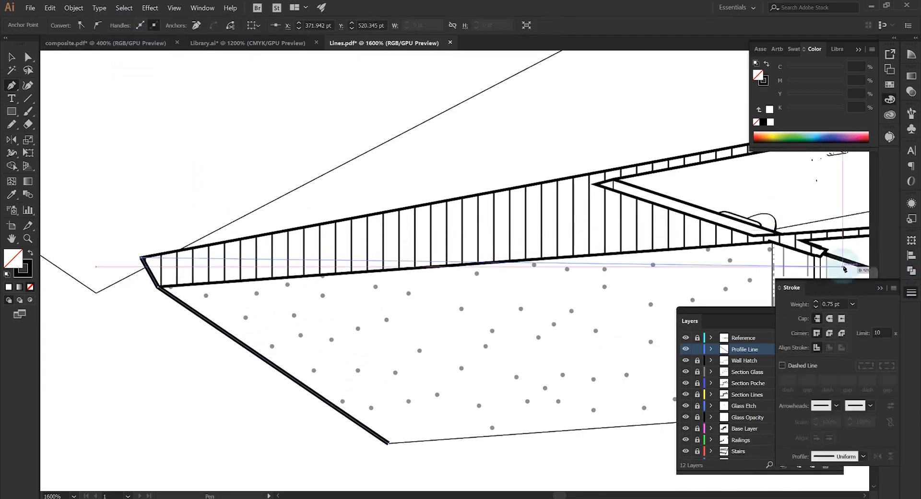
- Continue the profile along the lower wing's roof edge and up the outer wall of the connecting link
scroll(284, 243, down, 4)
scroll(633, 201, up, 5)
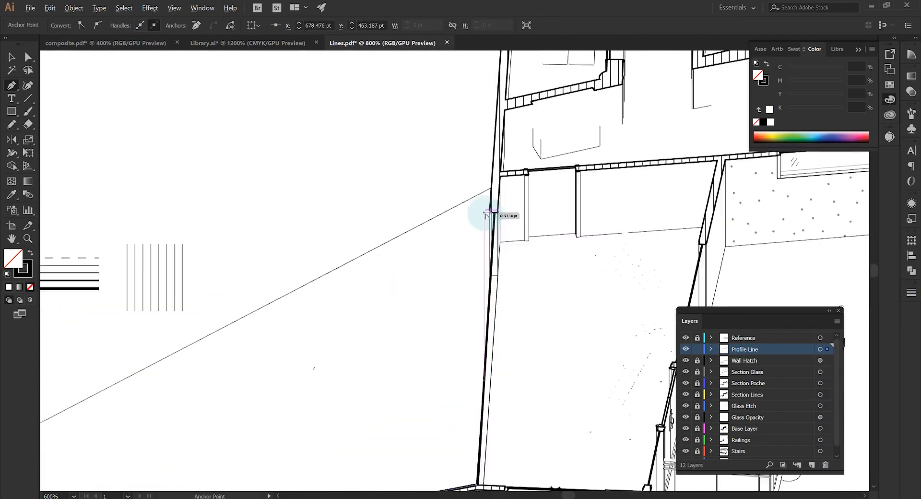
click(505, 176)
scroll(505, 178, down, 3)
scroll(423, 246, up, 4)
click(425, 248)
scroll(528, 240, down, 2)
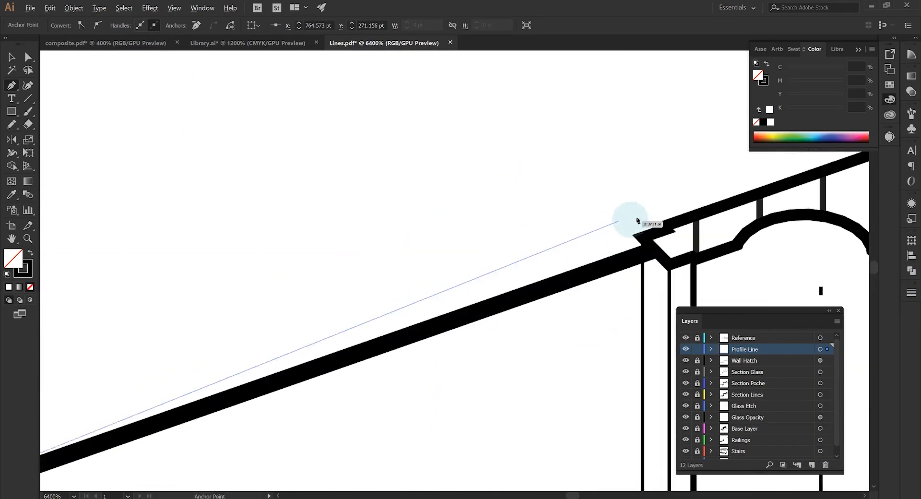
- Trace the upper wing's long sloping wall, following its small notches to the far pointed corner
click(637, 220)
scroll(599, 230, down, 3)
click(482, 190)
click(508, 191)
scroll(508, 190, down, 3)
scroll(273, 274, up, 3)
click(269, 273)
scroll(257, 288, down, 4)
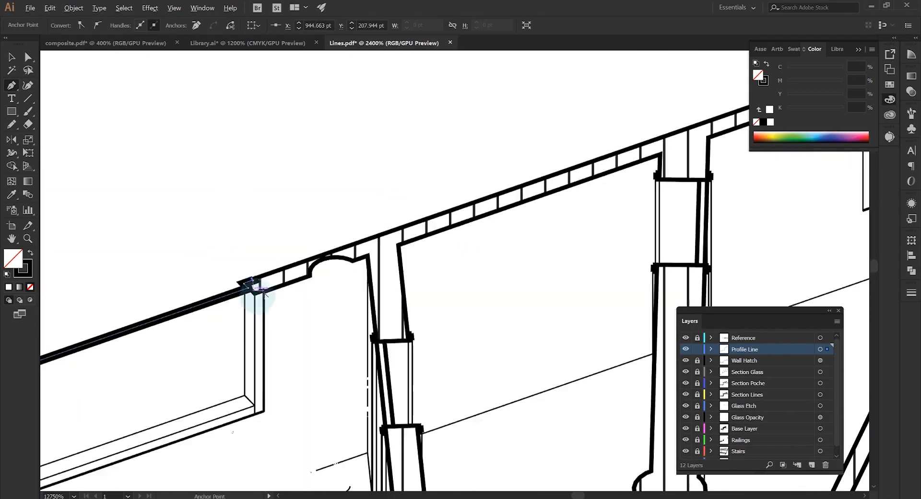
scroll(442, 267, up, 4)
click(444, 265)
scroll(432, 264, down, 3)
scroll(388, 255, up, 3)
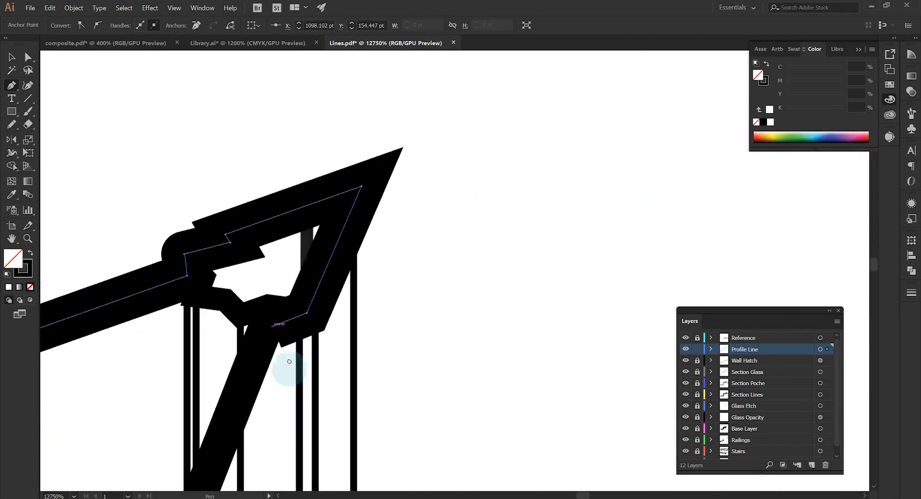
- Trace the profile down the upper wing's slanted end wall, following the stepped window frames
scroll(564, 288, down, 3)
scroll(644, 267, up, 4)
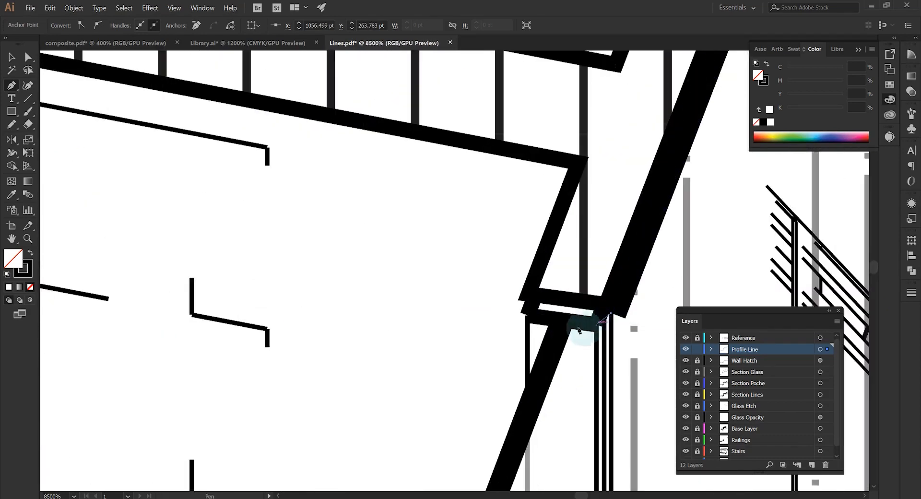
scroll(571, 336, down, 4)
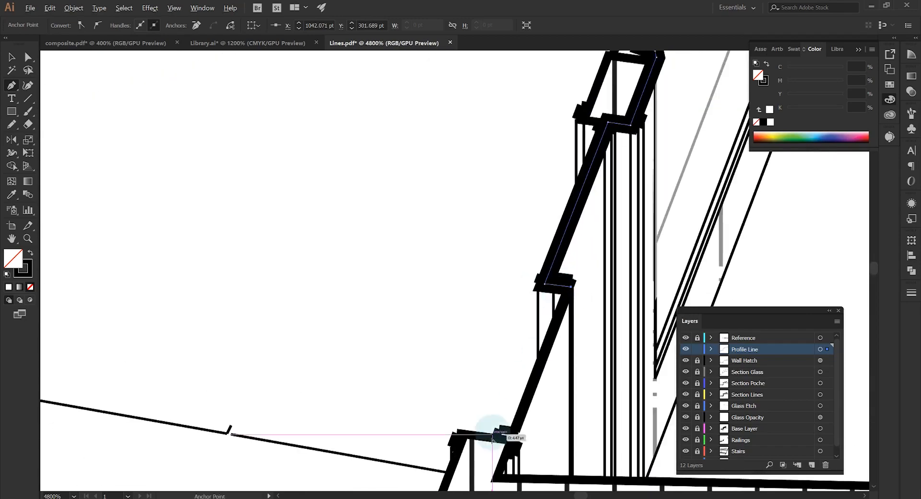
scroll(595, 379, up, 4)
- Complete the profile along the upper wing's underside and down to the lower wing's corner with a 1 pt stroke
scroll(603, 366, down, 5)
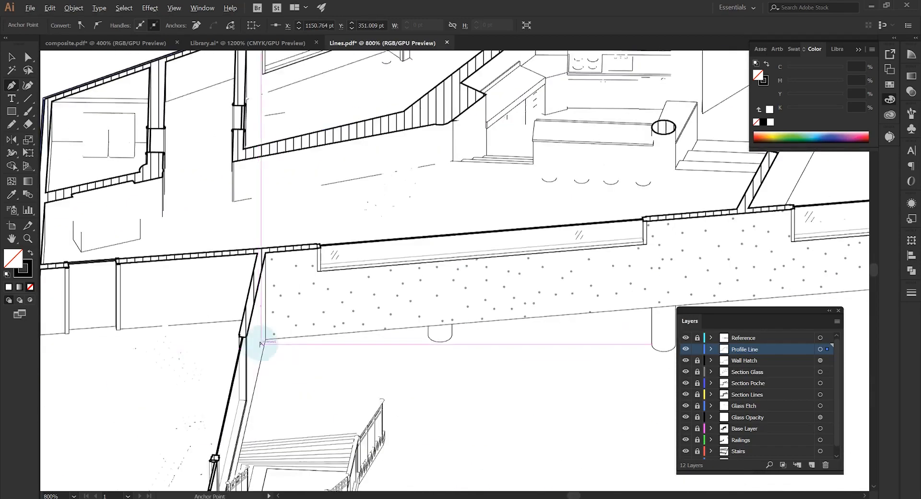
scroll(349, 323, up, 5)
scroll(347, 355, down, 5)
scroll(484, 374, up, 4)
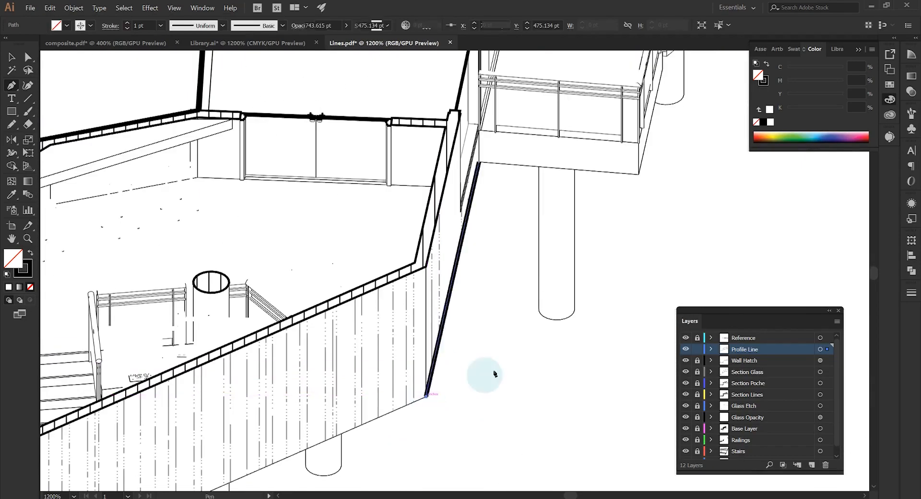
scroll(278, 327, down, 5)
key(v)
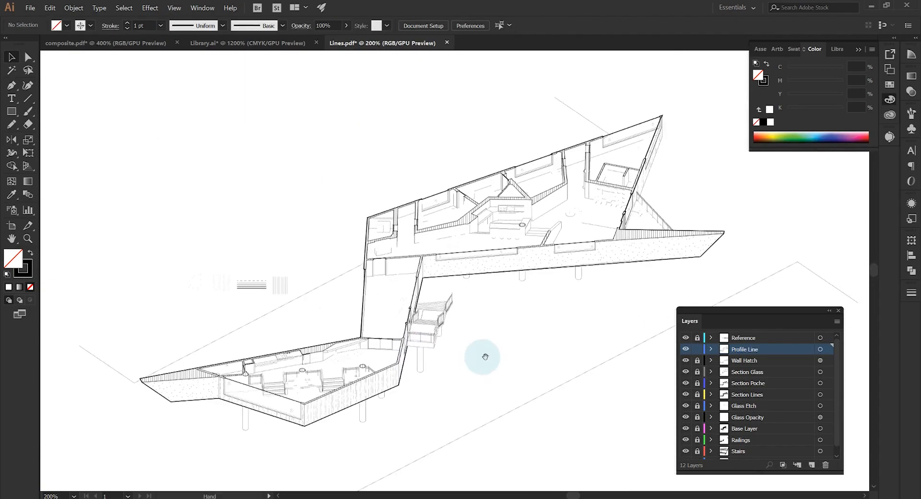
- Cut the misaligned profile segment along the upper wing's underside with the Scissors tool and delete it
scroll(456, 354, up, 2)
scroll(617, 247, up, 2)
scroll(442, 251, up, 2)
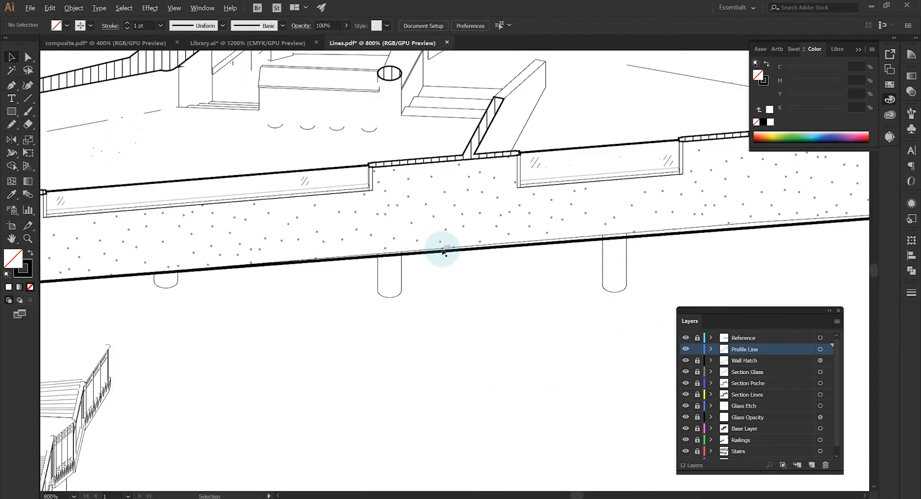
key(c)
scroll(289, 271, up, 2)
scroll(347, 265, down, 3)
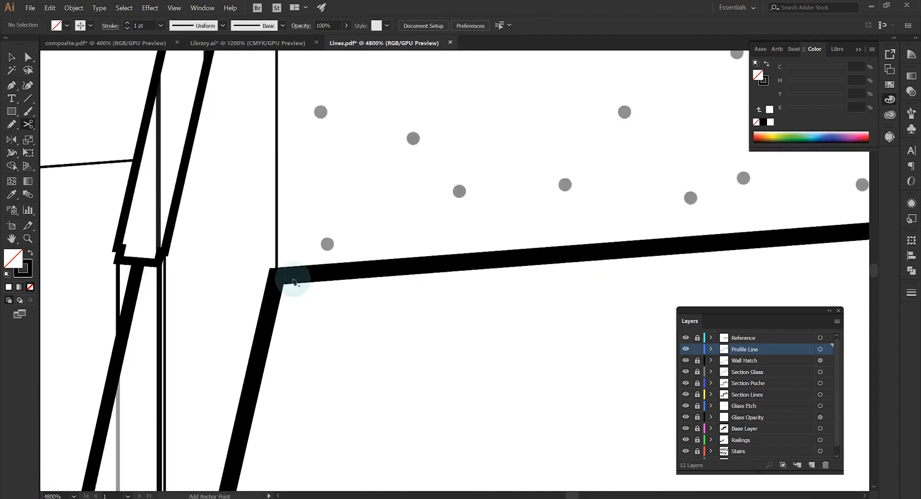
click(102, 263)
drag(859, 229, 227, 272)
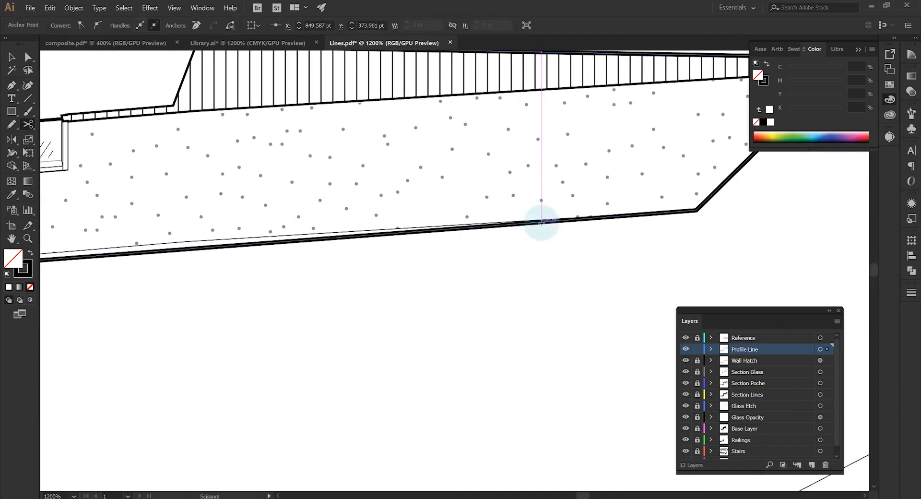
click(542, 222)
key(v)
click(446, 231)
key(Delete)
- Redraw the missing profile segment with the Pen tool, following the upper wing's underside through several points to the remaining line
key(p)
click(371, 230)
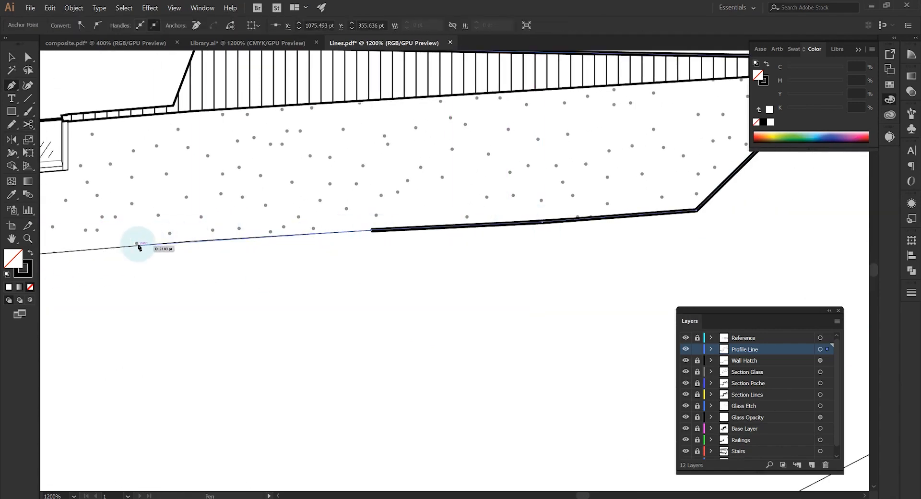
click(138, 246)
drag(101, 255, 414, 221)
click(210, 232)
drag(180, 236, 485, 226)
click(223, 245)
drag(110, 255, 372, 231)
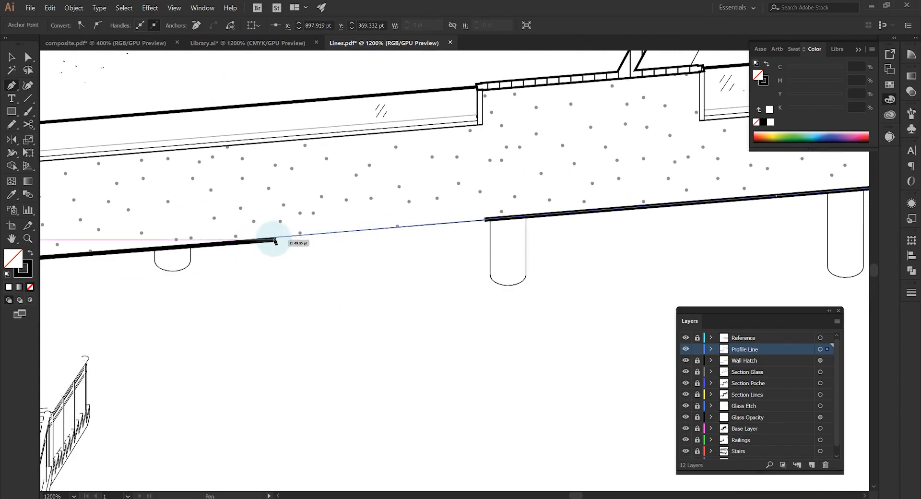
click(275, 242)
scroll(327, 280, down, 6)
- Examine the profile line around the building for gaps and misalignments
key(v)
click(312, 313)
scroll(249, 304, up, 1)
drag(249, 305, 372, 292)
scroll(468, 275, up, 3)
drag(619, 251, 347, 240)
drag(613, 267, 516, 230)
scroll(540, 268, down, 2)
scroll(82, 276, up, 2)
drag(82, 276, 262, 278)
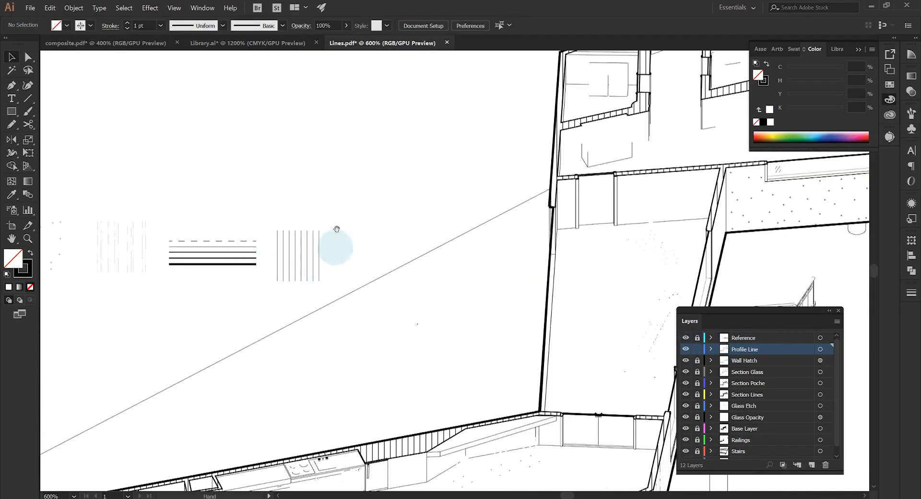
text(0.5)
key(Return)
drag(433, 144, 231, 144)
scroll(672, 226, up, 7)
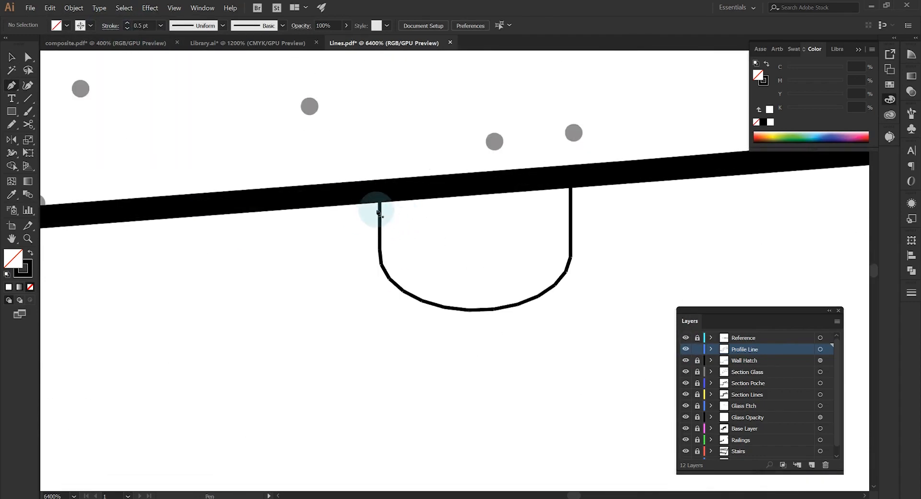
scroll(379, 213, down, 7)
scroll(706, 443, down, 1)
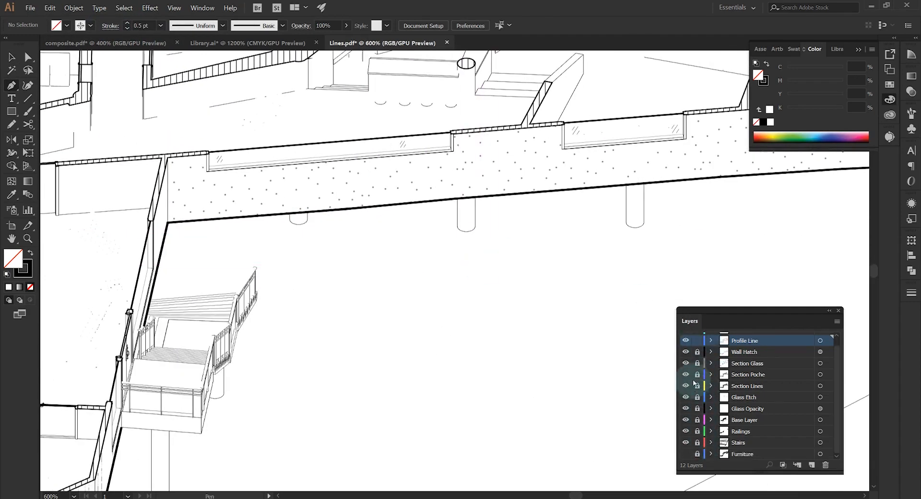
- Unlock Base Layer, lock Profile Line and select the column outlines beneath the upper wing
click(696, 421)
click(697, 341)
drag(677, 248, 538, 260)
key(v)
click(504, 233)
shift+click(338, 233)
scroll(418, 258, down, 3)
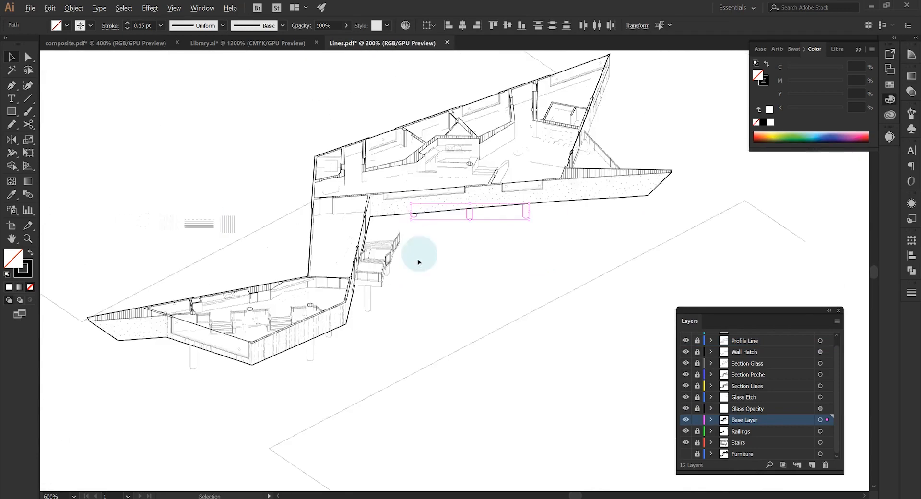
- Add the columns beneath the exterior stairs and the lower wing to the selection
scroll(393, 281, up, 5)
drag(368, 331, 365, 338)
drag(396, 285, 363, 224)
scroll(362, 224, down, 3)
scroll(240, 355, up, 4)
drag(377, 360, 262, 308)
scroll(435, 290, down, 3)
drag(360, 414, 299, 358)
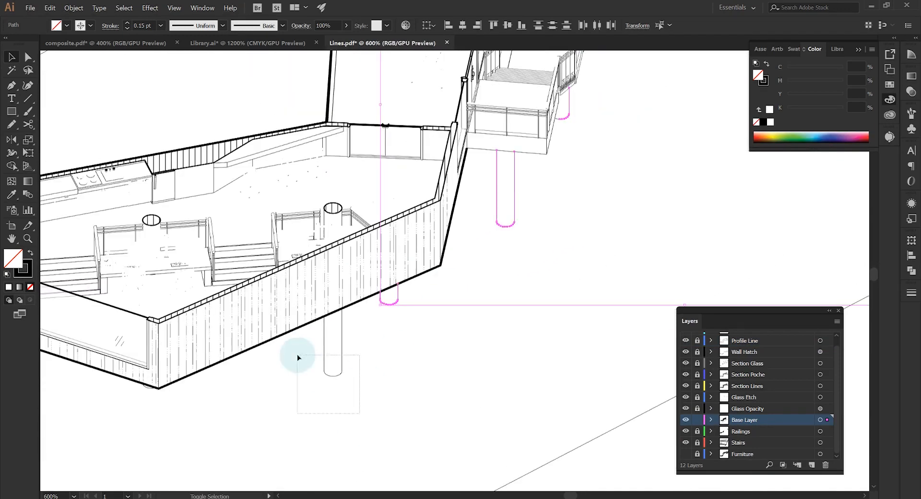
- Copy the selected columns, lock Base Layer again and make the unlocked Profile Line layer active
click(49, 8)
click(60, 46)
click(698, 420)
scroll(720, 384, up, 1)
click(749, 349)
click(698, 349)
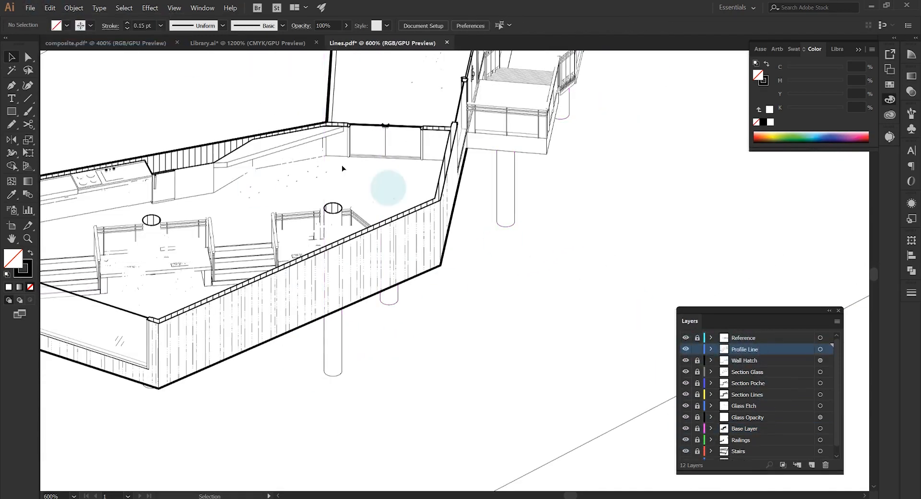
- Paste the copied columns in place on the Profile Line layer and set their stroke to 0.5 pt
click(49, 8)
click(82, 83)
click(564, 269)
click(837, 321)
click(864, 307)
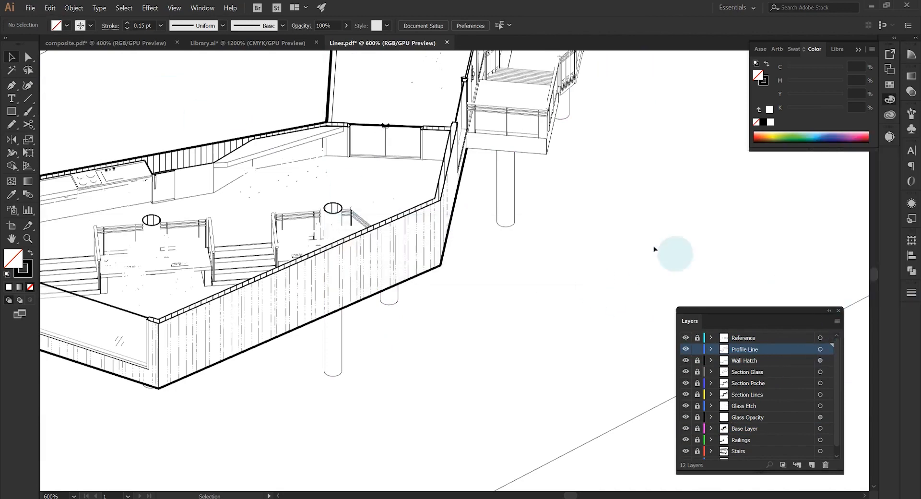
click(50, 8)
click(101, 84)
click(127, 23)
click(454, 314)
- Trace the lower edge and outer side of the exterior stair landing with a 0.5 pt Pen path
scroll(439, 317, down, 3)
scroll(405, 293, up, 7)
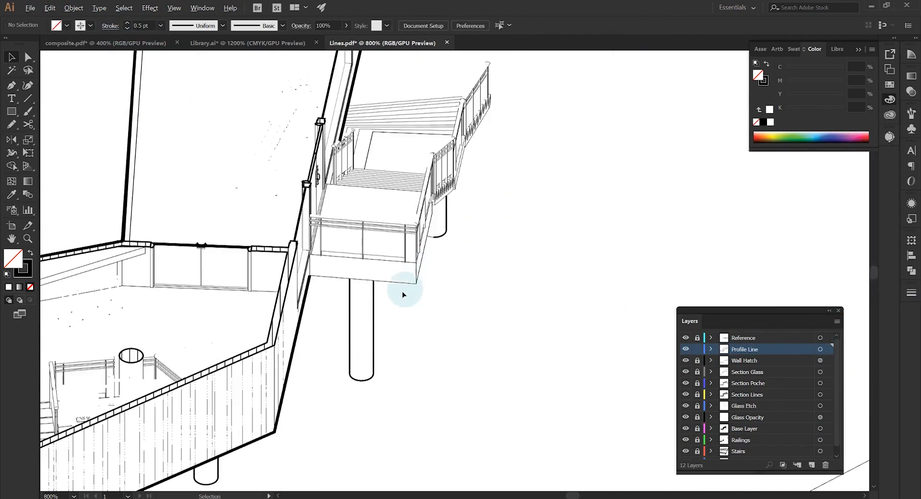
key(p)
click(160, 250)
click(585, 284)
drag(603, 286, 193, 465)
click(249, 147)
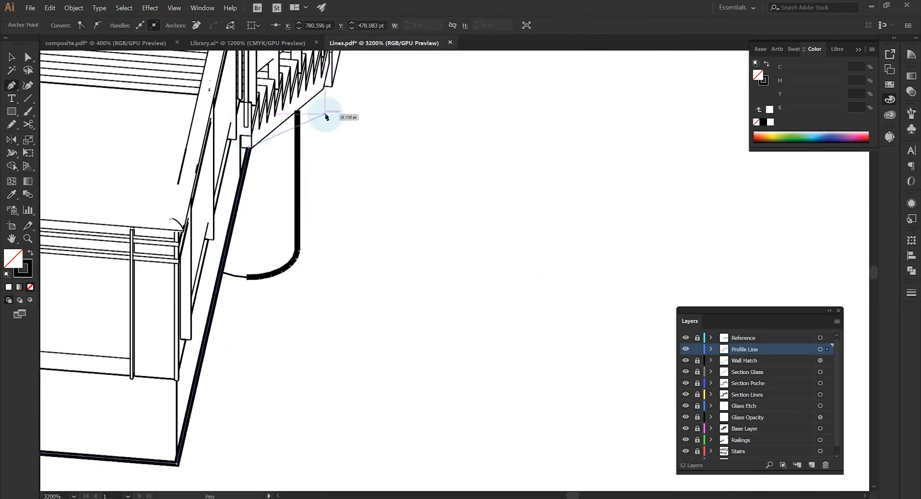
- Extend the stair outline along the underside of the stair flights toward the upper end
click(277, 194)
mouse_move(325, 116)
mouse_down()
mouse_move(280, 221)
mouse_move(267, 428)
mouse_up()
click(287, 192)
click(308, 257)
click(415, 80)
drag(415, 81, 384, 261)
click(385, 223)
drag(403, 366, 468, 189)
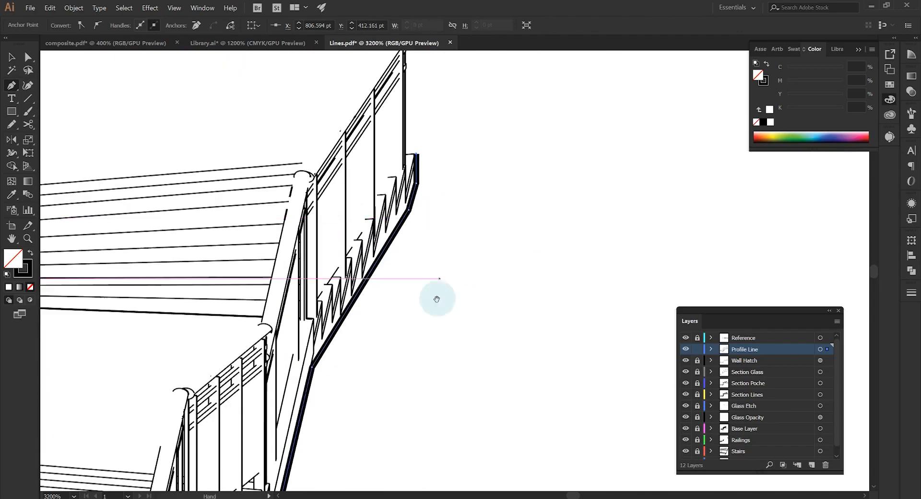
- Finish the outline at the upper end of the exterior stairs and deselect the path
scroll(368, 340, up, 4)
click(377, 321)
click(328, 314)
click(284, 302)
scroll(298, 301, down, 8)
key(v)
click(434, 331)
scroll(434, 331, down, 2)
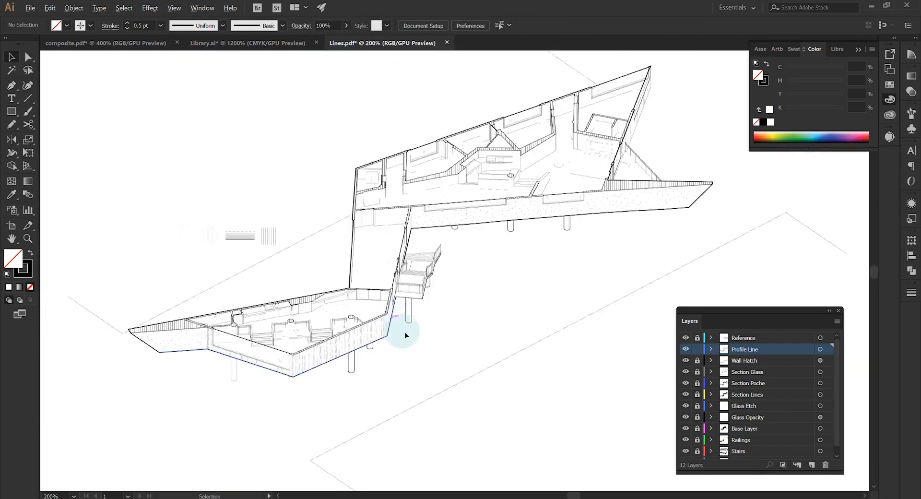
- Turn on the visibility of the Furniture layer
drag(406, 335, 432, 309)
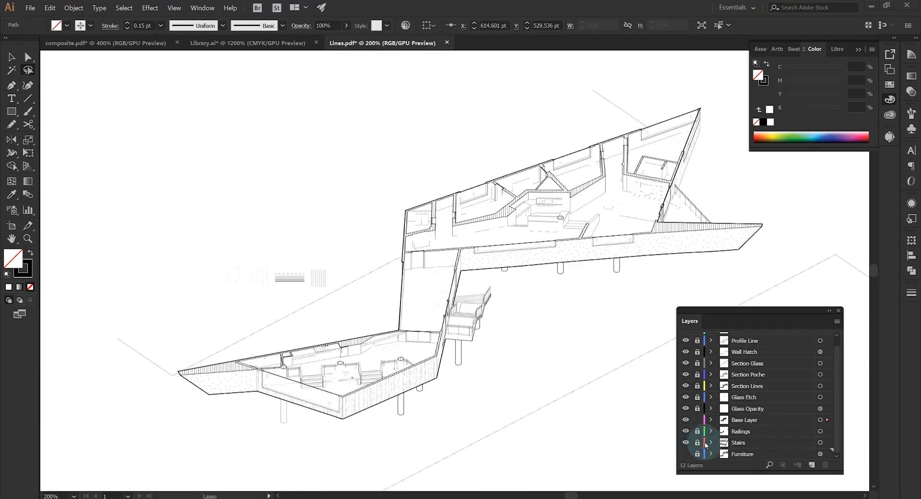
drag(500, 378, 469, 335)
scroll(733, 405, up, 1)
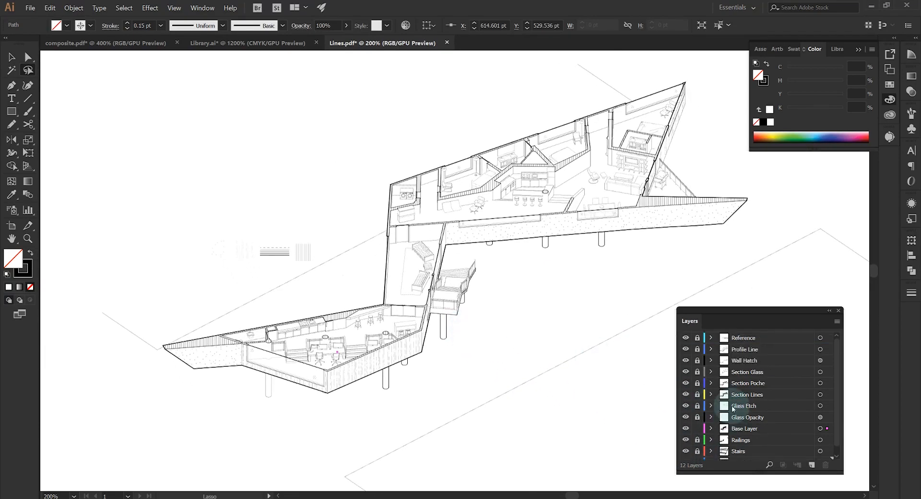
- Create a layer named People directly above Profile Line
click(733, 351)
scroll(397, 321, up, 2)
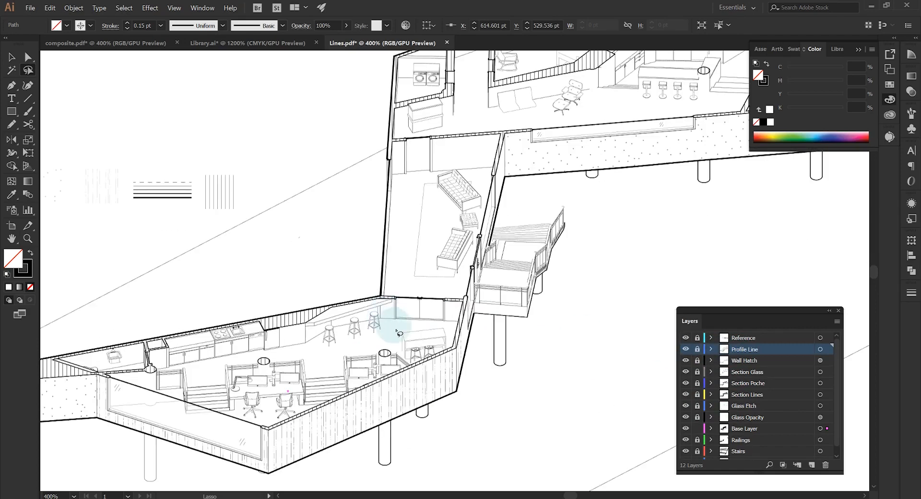
click(812, 466)
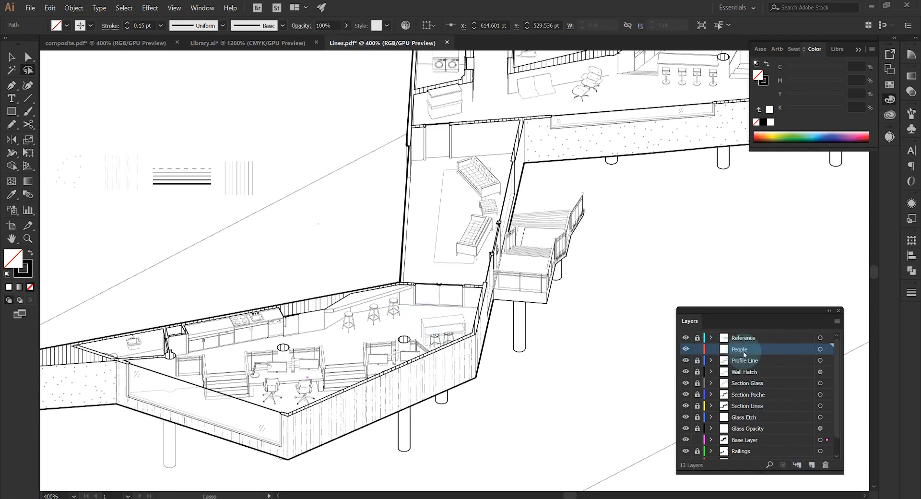
- Copy the row of people silhouettes, without its dashed baseline, from the Library.ai document
click(251, 44)
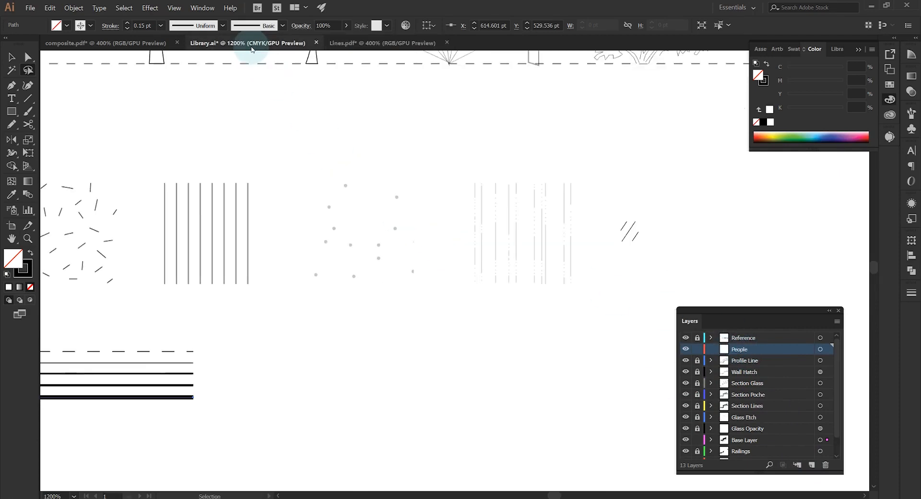
drag(331, 128, 390, 269)
scroll(390, 263, down, 5)
scroll(456, 141, up, 3)
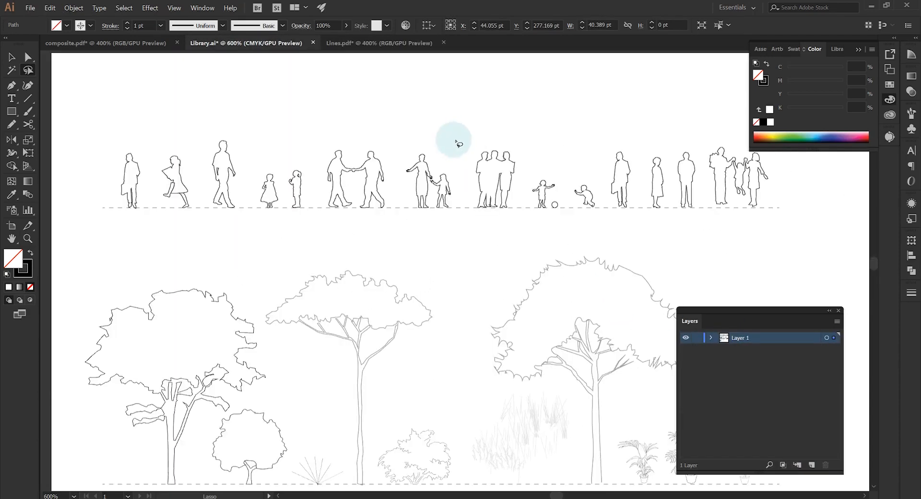
mouse_move(501, 162)
mouse_down()
mouse_move(495, 187)
mouse_move(503, 195)
mouse_up()
key(v)
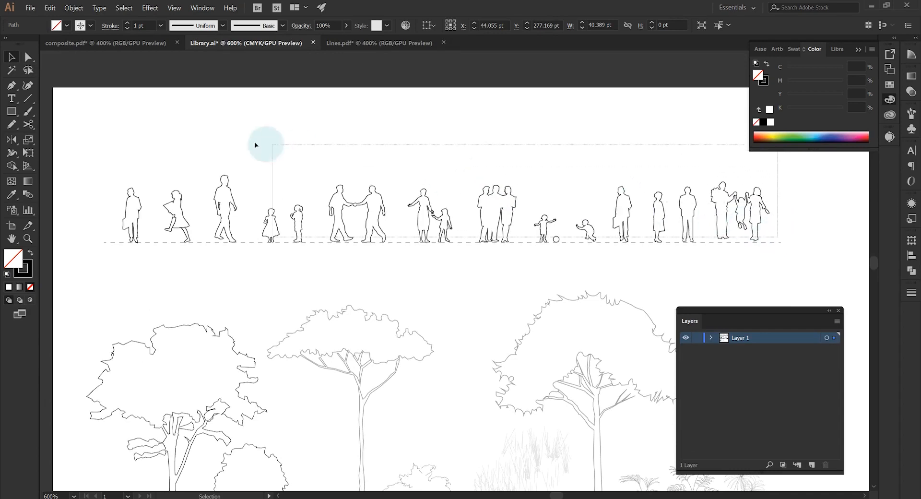
drag(89, 127, 90, 128)
key(ctrl+c)
- Paste the people into Lines.pdf on the People layer and move them to the blank area above the building
click(379, 43)
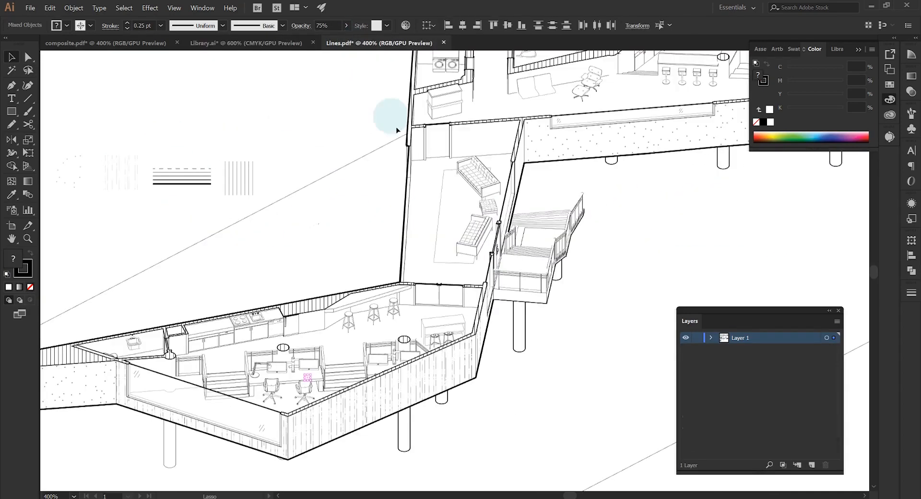
drag(434, 158, 256, 133)
scroll(401, 268, down, 1)
key(ctrl+v)
click(408, 154)
drag(408, 154, 552, 180)
scroll(371, 152, down, 1)
- Place the family group in the connecting corridor and individual figures in the rooms of the lower and upper wings
drag(384, 143, 478, 212)
drag(234, 150, 335, 328)
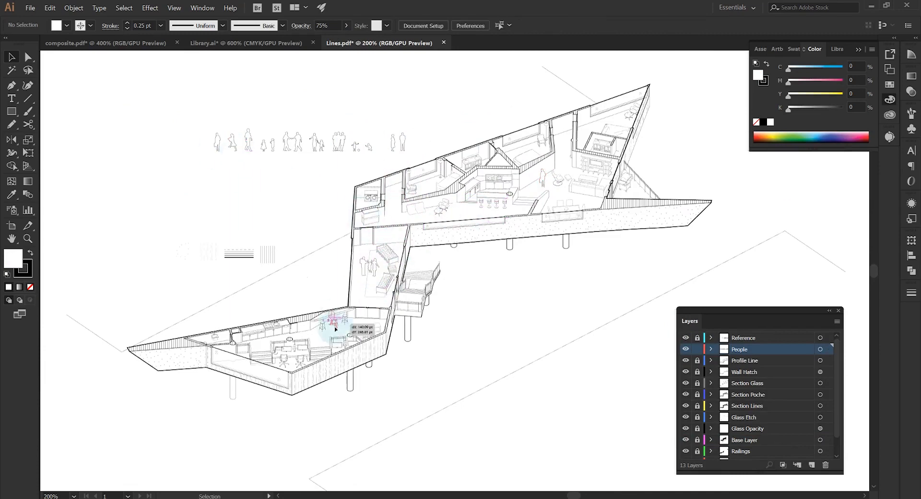
drag(216, 144, 349, 148)
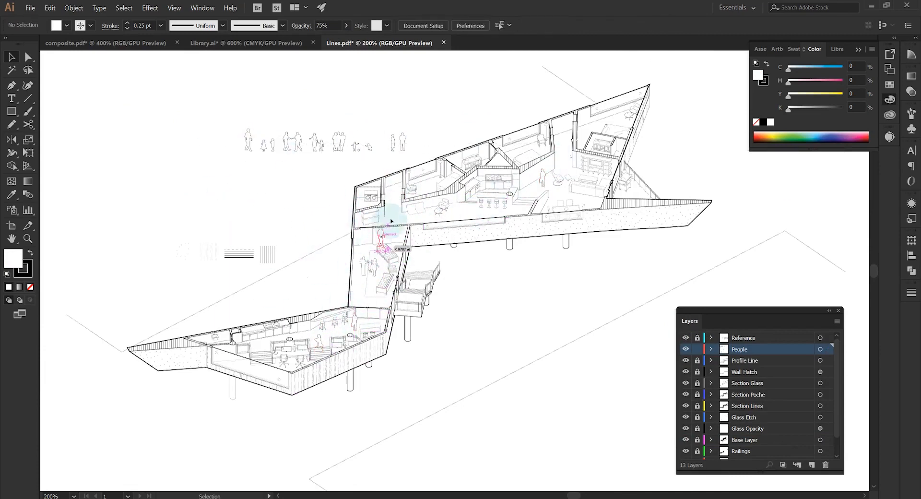
drag(391, 221, 416, 197)
scroll(482, 210, up, 3)
scroll(469, 216, down, 3)
- Distribute the remaining figures on the exterior stairs and around the building, including the playing children, handshaking couple and group of three
drag(339, 142, 369, 237)
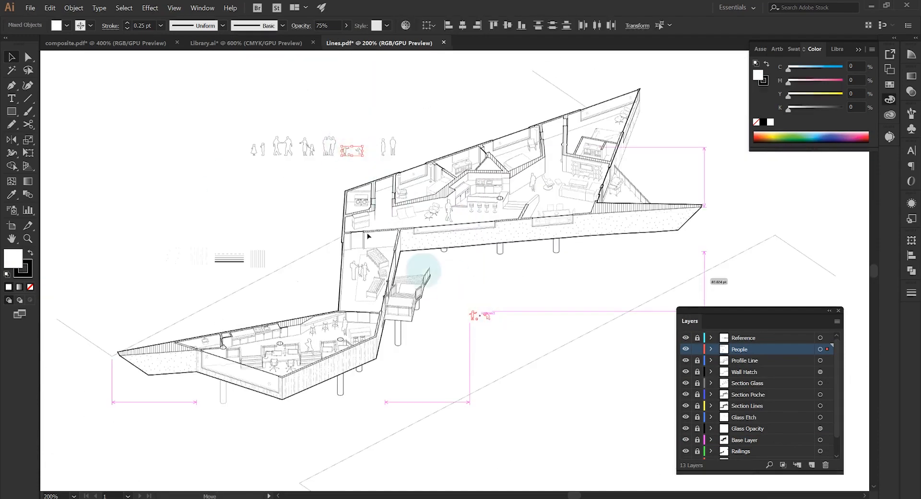
drag(287, 146, 321, 415)
drag(278, 163, 236, 143)
drag(405, 296, 413, 230)
drag(404, 285, 503, 159)
drag(292, 130, 408, 280)
drag(317, 127, 583, 261)
drag(331, 118, 661, 154)
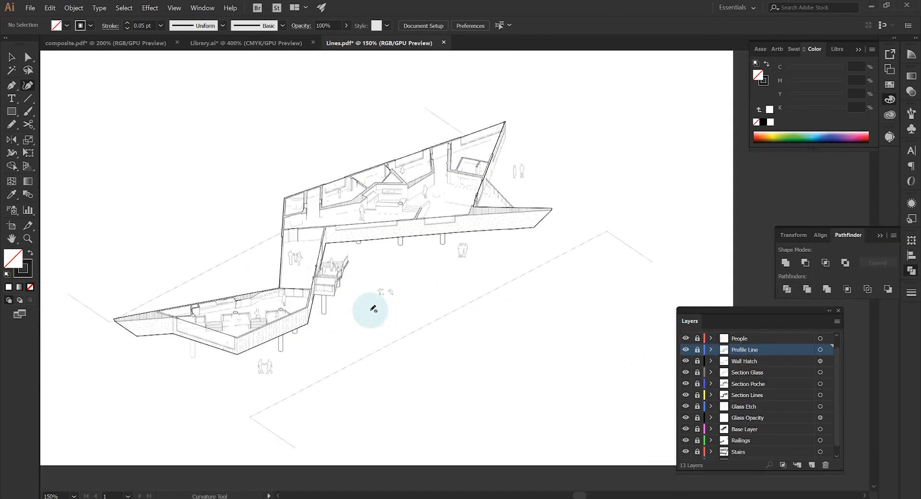
- Create the Grass and Vegetation layers between People and Profile Line, and make Grass the active layer
scroll(371, 310, up, 2)
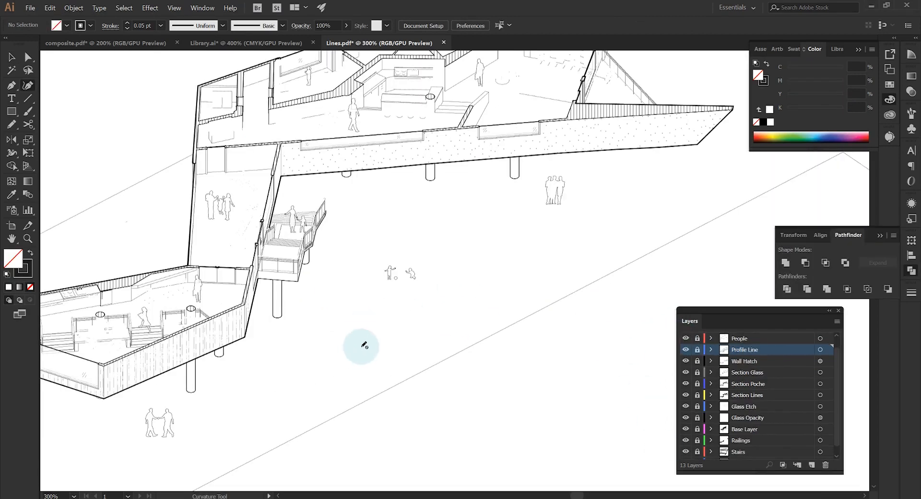
drag(362, 347, 451, 315)
click(811, 464)
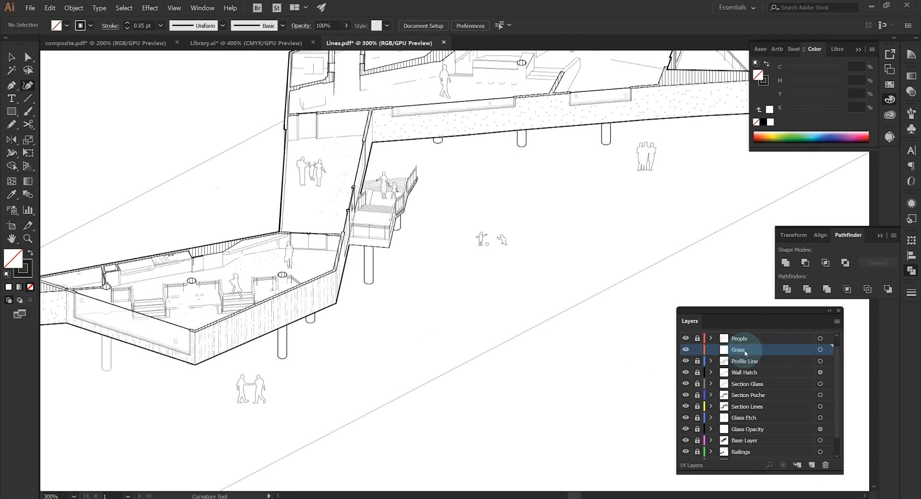
click(811, 465)
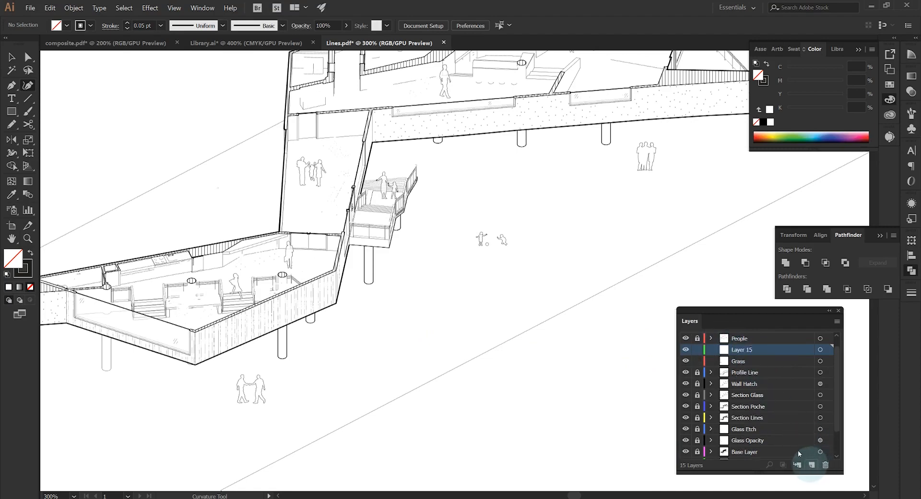
click(750, 363)
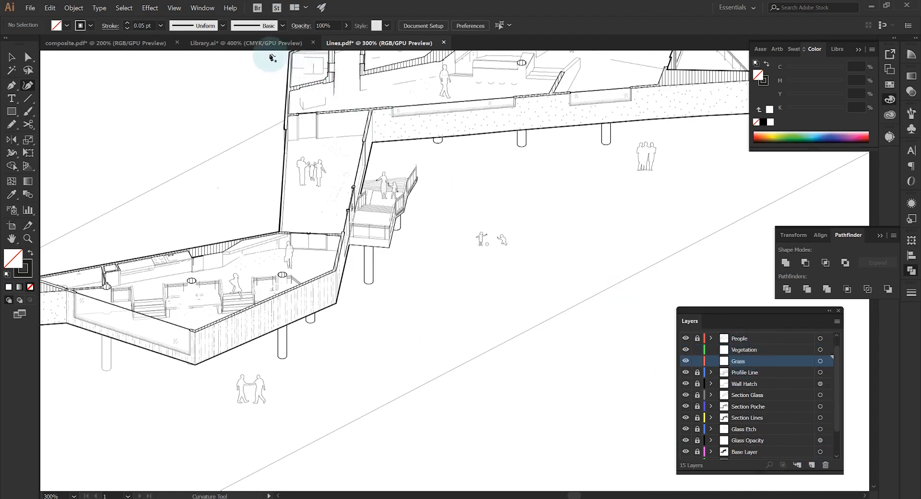
- Copy the short-dash grass pattern swatch from Library.ai and place it on the open ground in Lines.pdf
click(262, 42)
key(v)
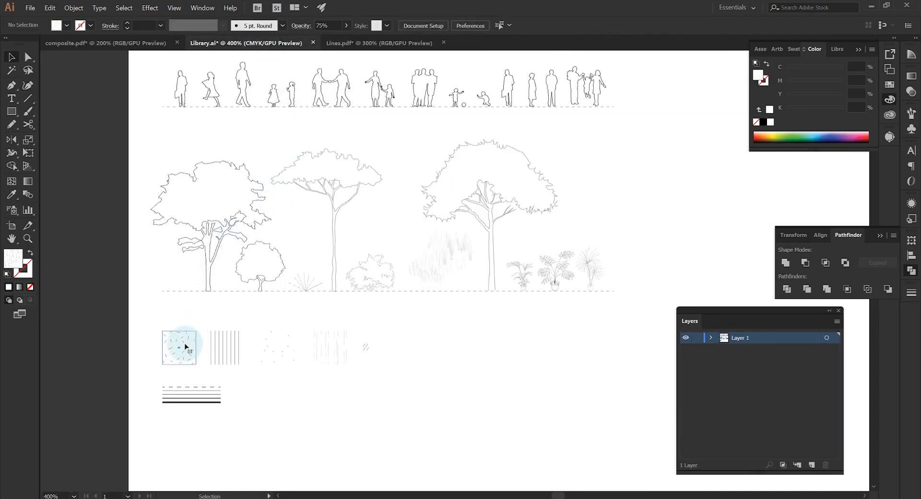
click(185, 346)
click(349, 45)
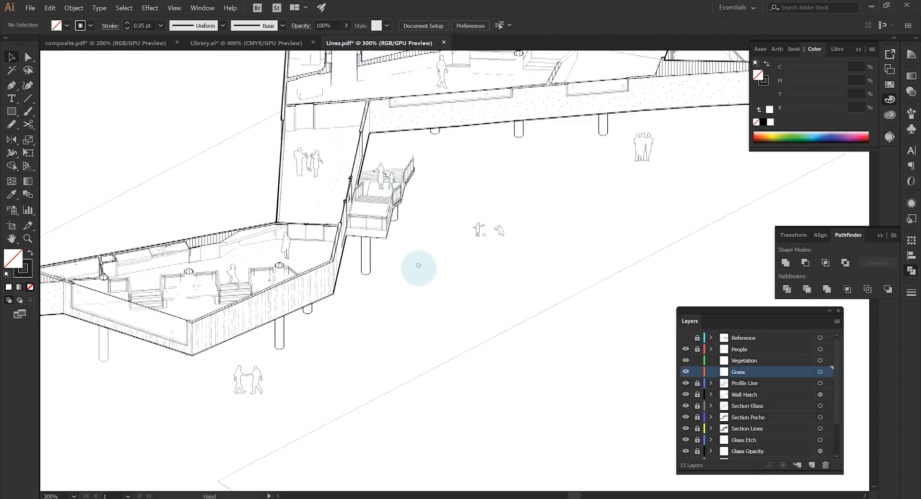
scroll(417, 267, up, 3)
scroll(433, 310, down, 2)
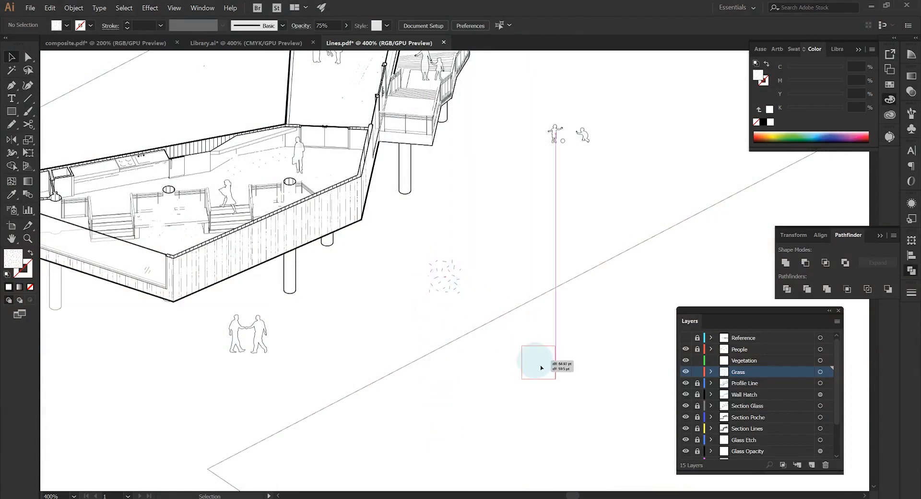
drag(541, 368, 402, 312)
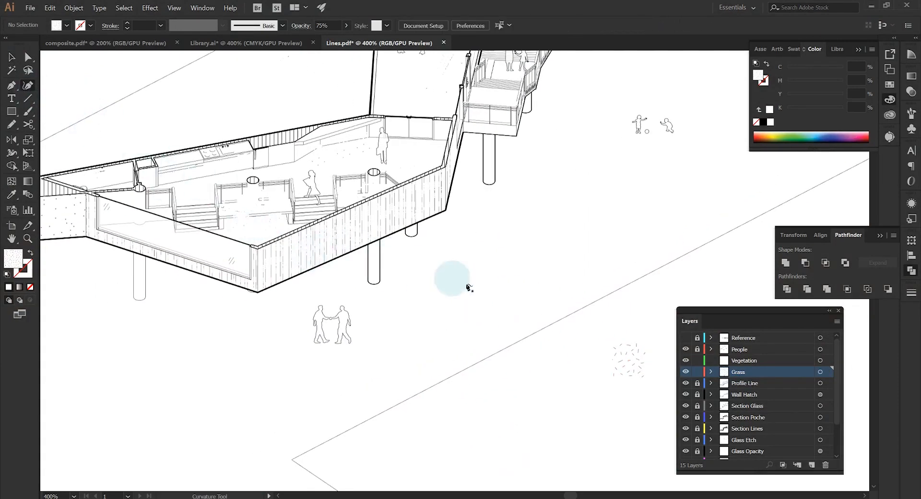
- Draw a closed, curved grass patch around the handshaking couple below the lower wing with the Curvature tool
scroll(343, 294, up, 2)
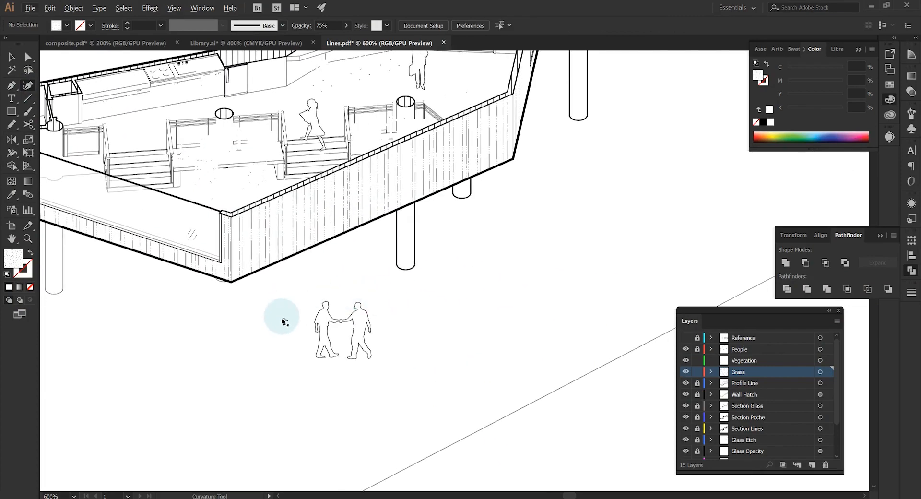
click(395, 364)
click(315, 369)
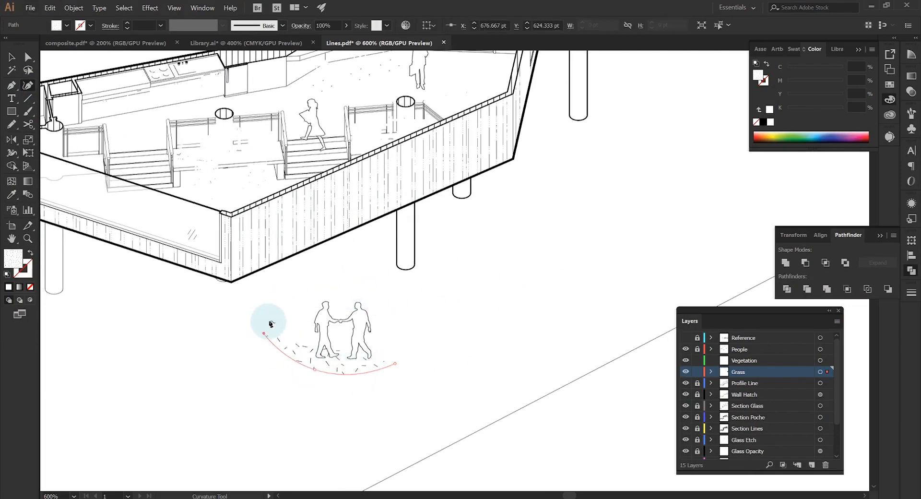
click(294, 311)
click(396, 303)
click(443, 275)
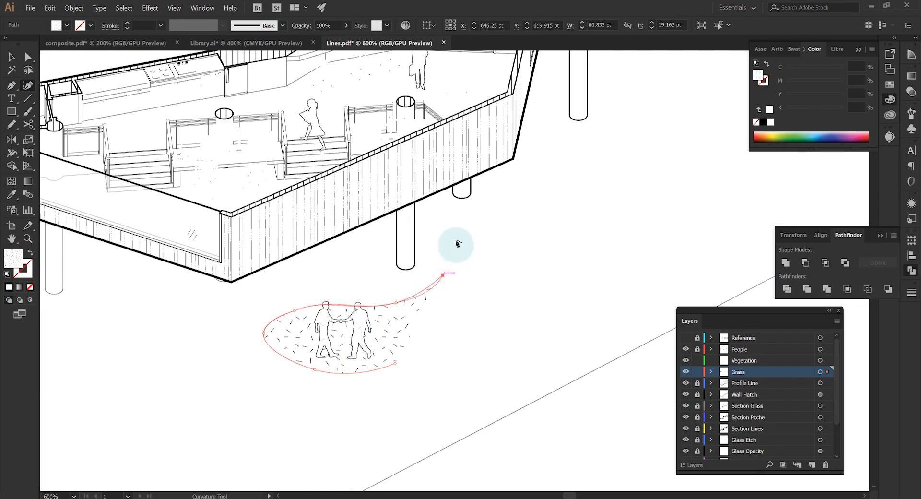
click(463, 311)
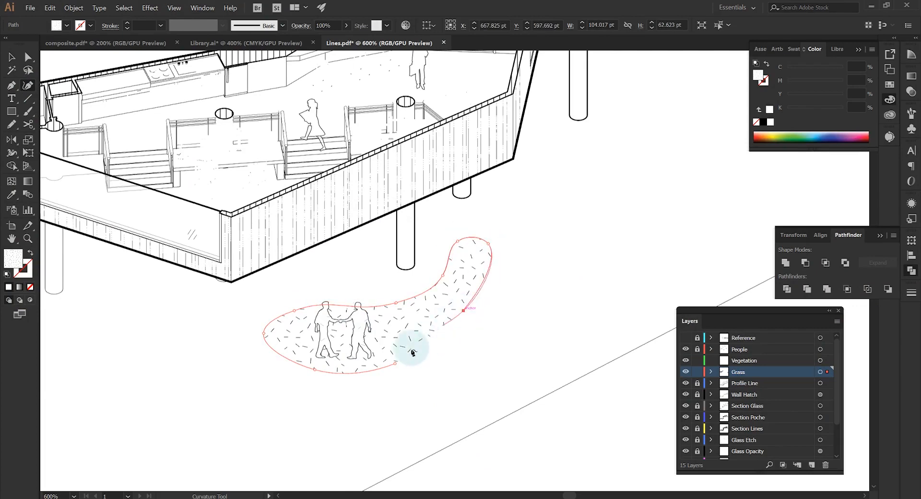
click(396, 366)
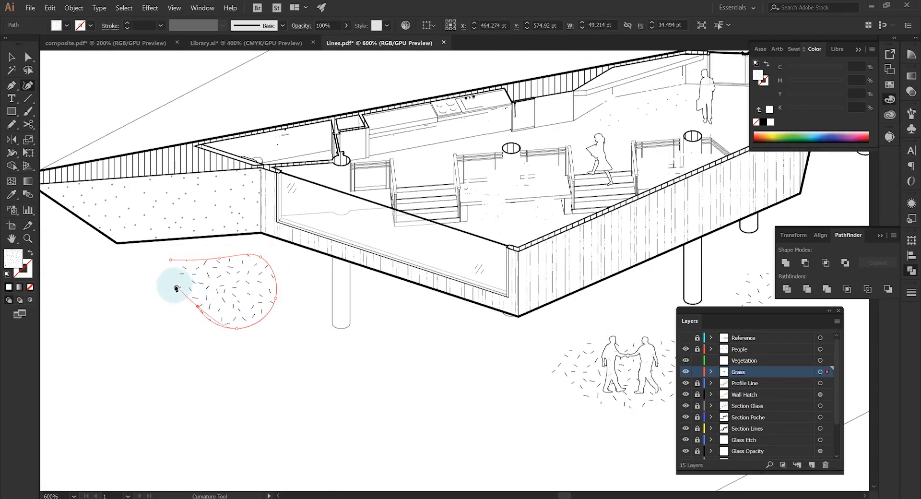
- Draw a closed, curved grass patch on the ground just below the two playing children
click(274, 281)
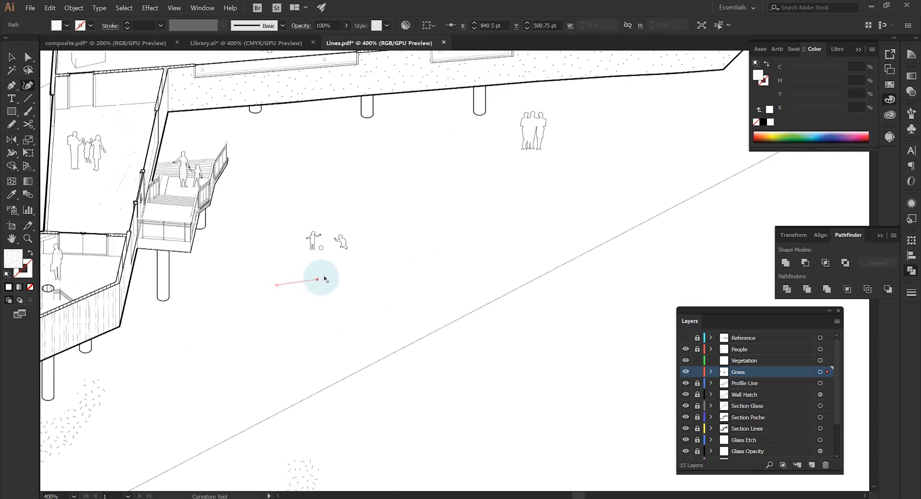
click(360, 243)
click(329, 387)
click(283, 370)
click(274, 282)
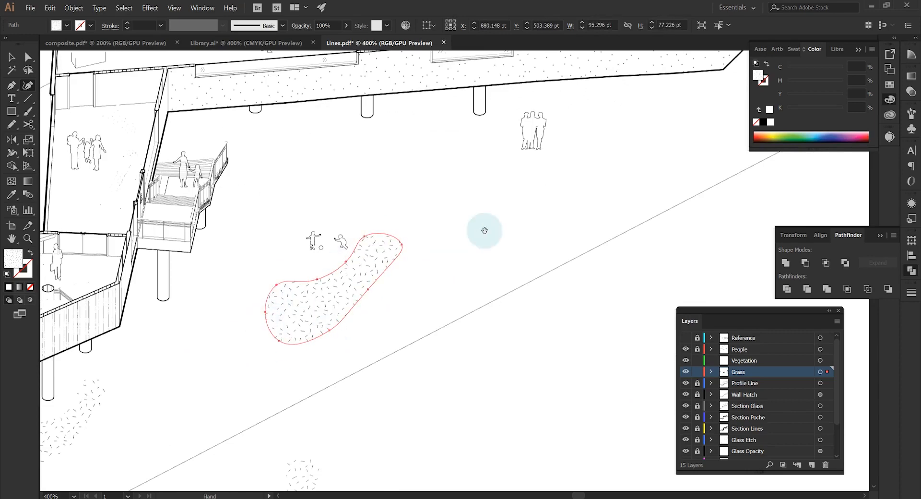
- Draw a closed, wavy grass patch below the group of three people near the upper wing
click(350, 262)
click(375, 261)
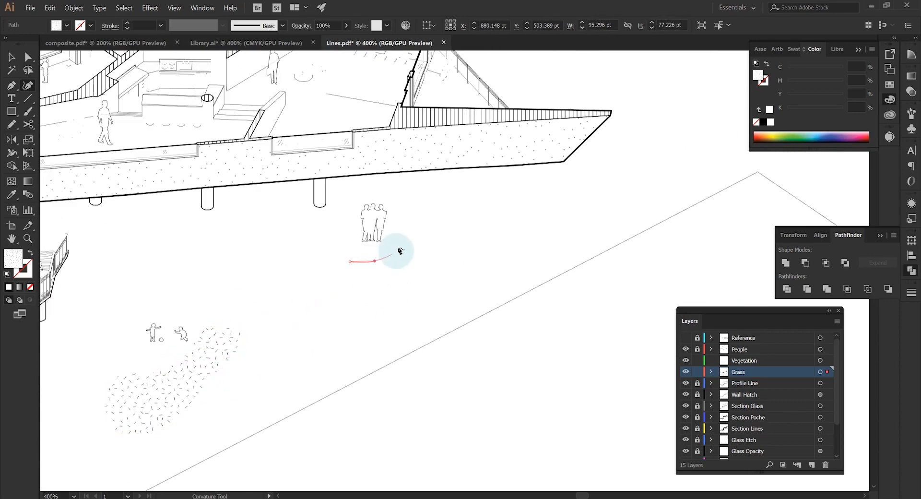
click(402, 240)
click(430, 228)
click(467, 239)
click(461, 276)
click(420, 278)
click(381, 297)
click(312, 290)
click(351, 261)
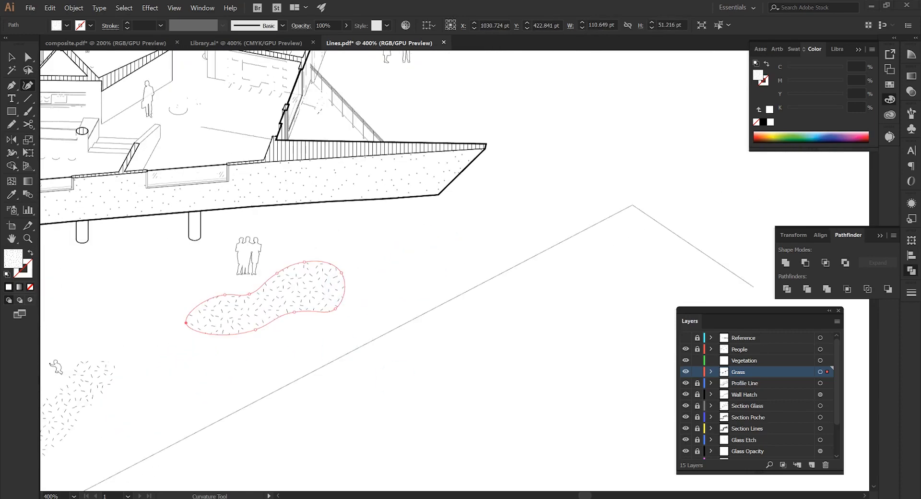
- Draw a small closed grass patch beside the two standing people outside the upper wing's far end
click(376, 195)
click(403, 173)
click(425, 179)
click(427, 228)
click(376, 195)
key(v)
scroll(432, 245, down, 2)
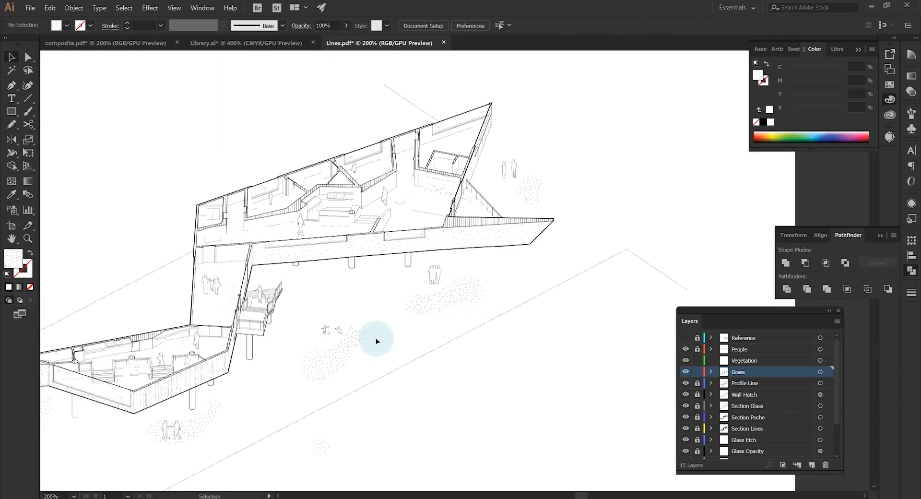
- Lock the Grass layer, make Vegetation active and copy the trees and plants from Library.ai
click(697, 372)
click(745, 360)
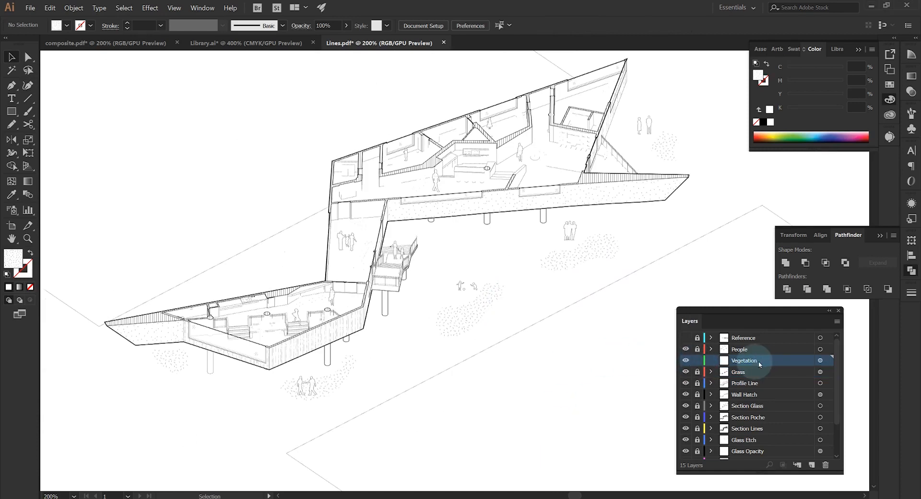
click(248, 47)
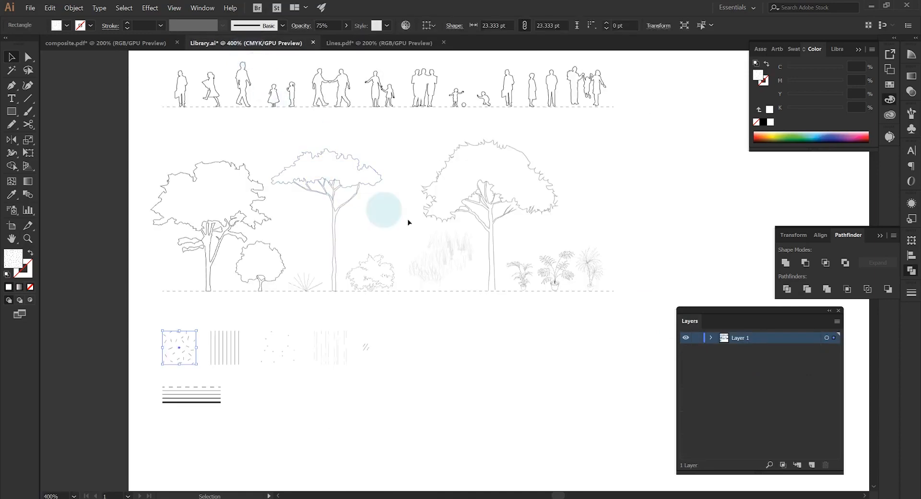
mouse_move(182, 148)
mouse_down()
mouse_move(339, 42)
mouse_move(420, 205)
mouse_up()
drag(447, 240, 314, 170)
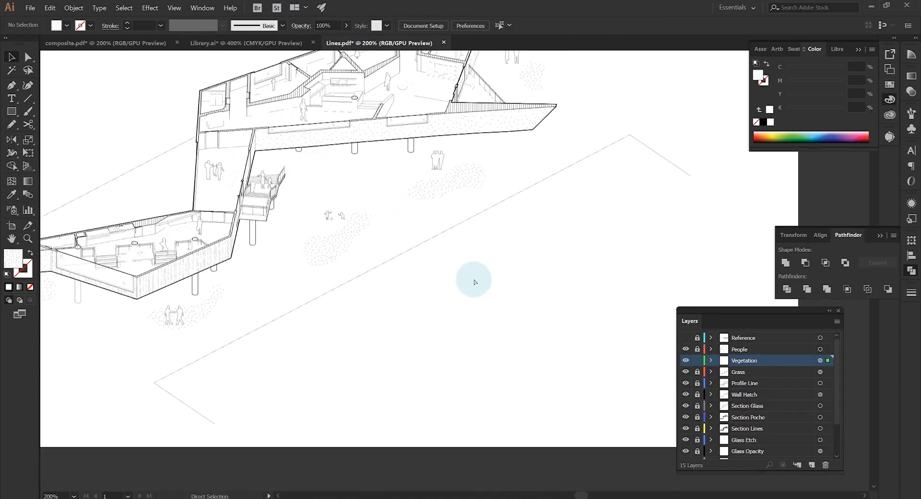
- Paste the trees and plants into Lines.pdf and move them to the blank area below the site boundary line
mouse_move(475, 282)
mouse_down()
mouse_move(426, 279)
mouse_move(424, 344)
mouse_up()
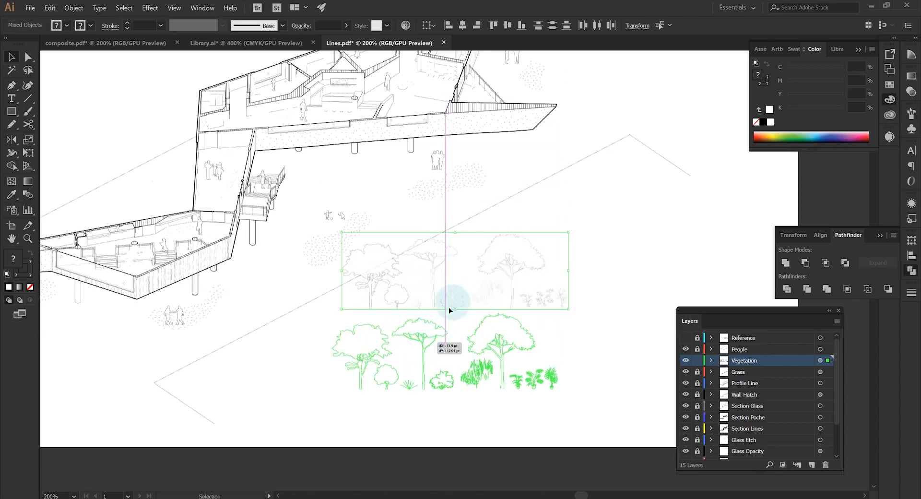
click(385, 304)
scroll(374, 315, up, 1)
- Place copies of the large broad-crowned tree beside the group of three people and beside the handshaking couple
drag(361, 379, 471, 157)
drag(453, 202, 567, 247)
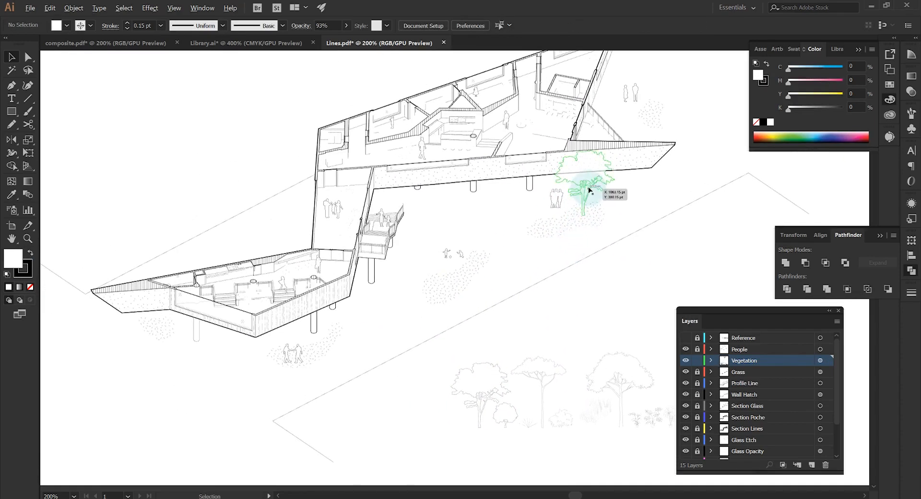
drag(589, 188, 340, 328)
- Place copies of the small round tree below the exterior stairs and outside the connecting corridor's far wall
click(406, 353)
drag(407, 353, 476, 348)
drag(580, 410, 356, 214)
click(477, 304)
click(448, 222)
drag(448, 223, 407, 192)
- Scatter copies of the spiky grass tuft near the columns under the lower and upper wings
scroll(329, 300, up, 3)
drag(560, 393, 338, 287)
drag(338, 287, 405, 351)
drag(409, 379, 547, 377)
drag(548, 349, 129, 308)
scroll(208, 356, down, 2)
drag(129, 308, 601, 120)
drag(601, 120, 631, 106)
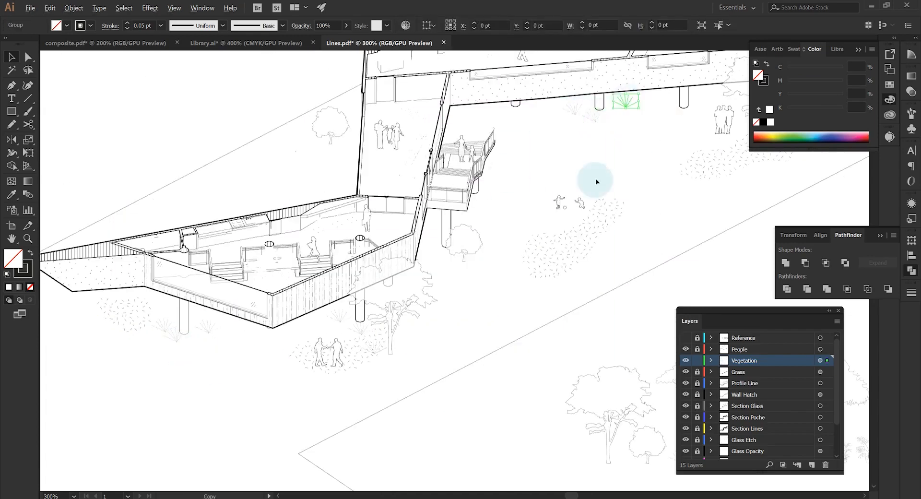
drag(596, 181, 493, 125)
- Place copies of the leafy shrub outside the corridor, below the lower wing and beneath the upper wing's columns
drag(627, 393, 206, 94)
drag(102, 269, 243, 112)
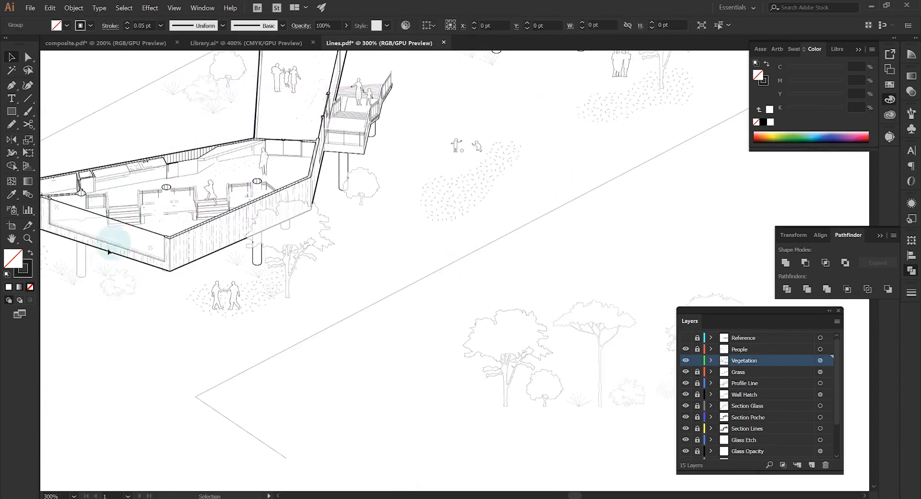
scroll(174, 341, down, 1)
drag(136, 302, 437, 146)
scroll(449, 136, up, 3)
drag(404, 159, 498, 136)
drag(534, 164, 526, 152)
drag(405, 161, 411, 157)
scroll(456, 192, down, 1)
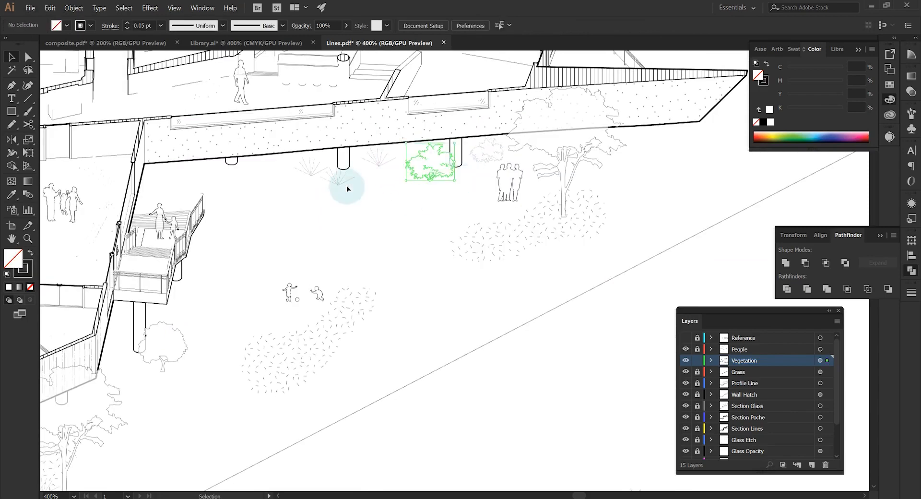
- Copy more spiky grass tufts along the upper wing and its grass patch, and add shrub copies at the two nearby grass patches
drag(343, 182, 365, 167)
mouse_move(363, 167)
mouse_down()
mouse_move(679, 169)
mouse_move(676, 149)
mouse_up()
drag(676, 150, 637, 154)
drag(637, 153, 550, 226)
drag(550, 226, 584, 213)
drag(490, 159, 446, 247)
drag(423, 169, 274, 352)
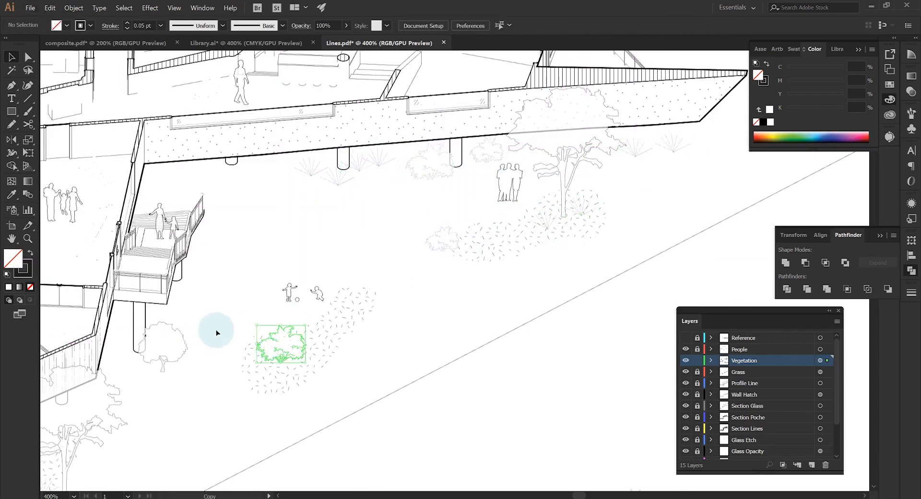
- Copy spiky grass tufts into the grass patch beside the playing children
mouse_move(582, 213)
mouse_down()
mouse_move(315, 334)
mouse_move(271, 384)
mouse_up()
click(373, 207)
scroll(407, 300, down, 2)
drag(363, 374, 435, 284)
- Set the whole Vegetation layer's opacity to 100%
click(820, 360)
click(334, 25)
text(100)
click(275, 76)
- Copy the broad library tree behind the lower wing and enlarge the copy to about 168 by 186 pt
drag(387, 187, 393, 206)
click(603, 351)
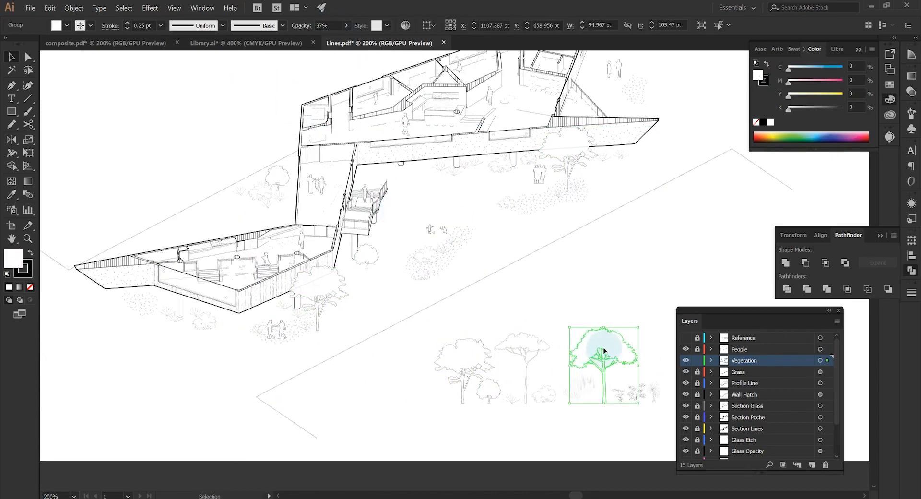
drag(603, 350, 191, 216)
drag(225, 193, 292, 142)
mouse_move(243, 188)
mouse_down()
mouse_move(226, 203)
mouse_move(237, 203)
mouse_up()
drag(244, 185, 295, 190)
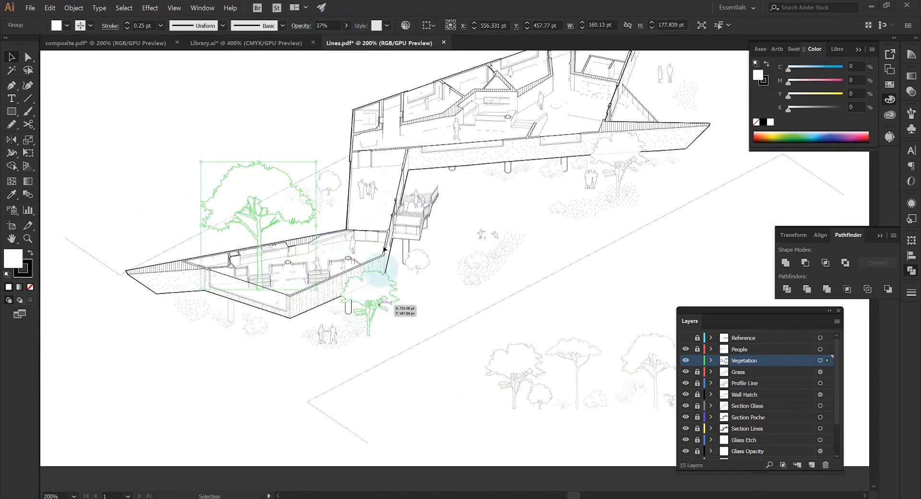
drag(317, 161, 322, 157)
drag(255, 193, 269, 196)
- Copy the flat-topped tree behind the lower wing's pointed end and the enlarged broad tree behind the upper wing
drag(577, 356, 183, 247)
drag(276, 226, 140, 297)
drag(139, 297, 399, 132)
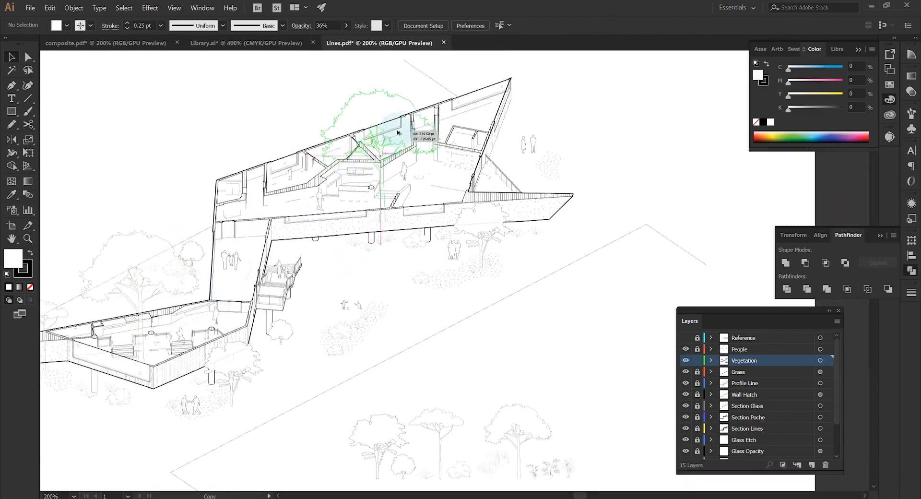
drag(346, 188, 388, 136)
- Scatter copies of the wispy grass under the upper wing, around the lower wing and near the two people outside the upper wing
drag(531, 410, 420, 200)
mouse_move(420, 200)
mouse_down()
mouse_move(426, 263)
mouse_move(277, 345)
mouse_up()
drag(278, 345, 127, 352)
mouse_move(127, 352)
mouse_down()
mouse_move(105, 345)
mouse_move(368, 199)
mouse_up()
drag(374, 203, 592, 110)
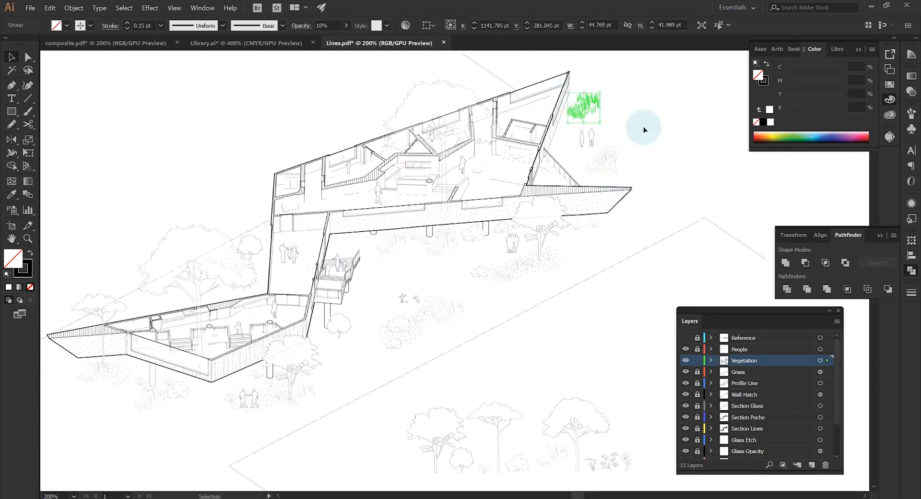
- Show the Furniture layer and place copies of the indoor plant in the upper wing's living area
click(644, 129)
scroll(556, 351, down, 1)
scroll(571, 380, up, 1)
drag(575, 381, 298, 139)
scroll(715, 419, down, 3)
click(686, 453)
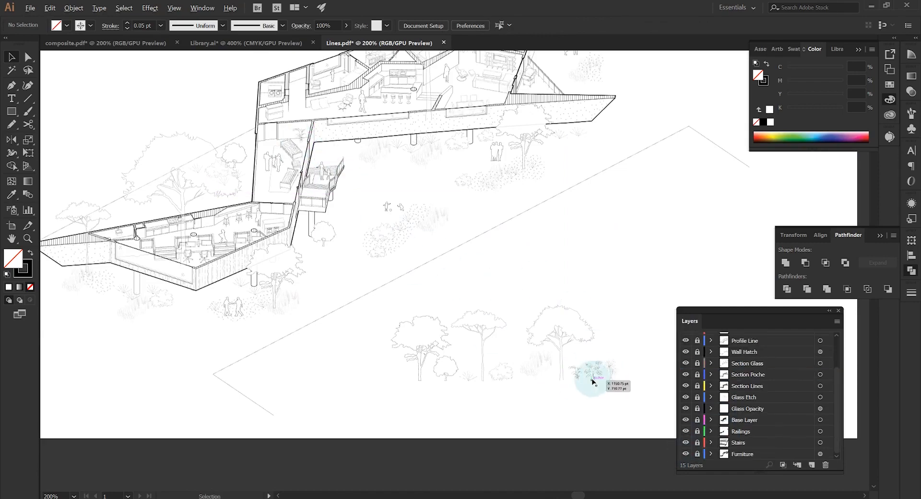
drag(594, 382, 373, 165)
scroll(325, 99, up, 3)
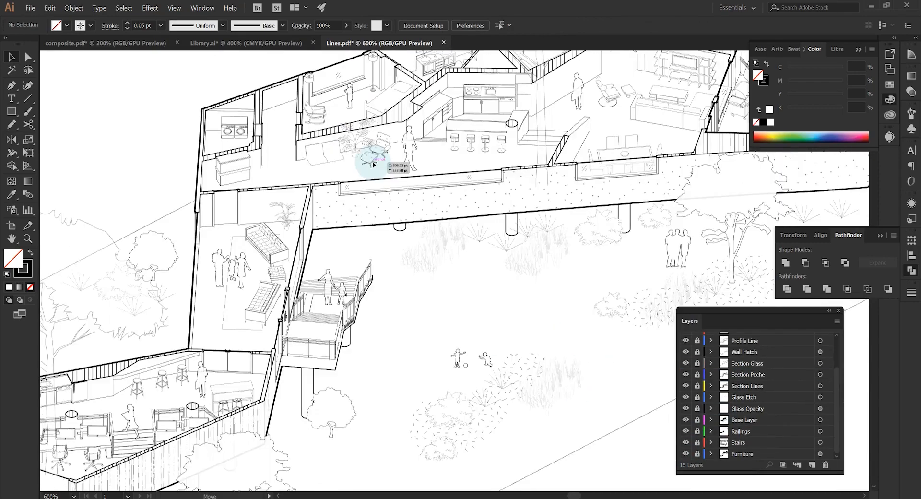
- Add another indoor plant copy inside the connecting corridor beside the seating
scroll(373, 165, down, 3)
scroll(651, 418, right, 1)
drag(611, 411, 285, 159)
scroll(295, 185, up, 2)
click(216, 189)
scroll(411, 247, down, 1)
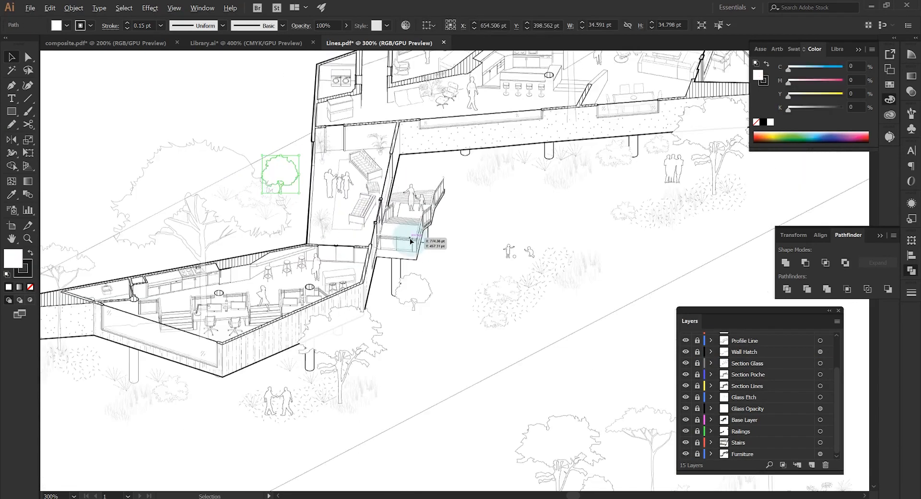
- Delete the leftover library trees and plants in the empty area below the building
scroll(413, 247, down, 1)
scroll(480, 327, down, 3)
drag(574, 399, 316, 357)
click(341, 343)
key(Delete)
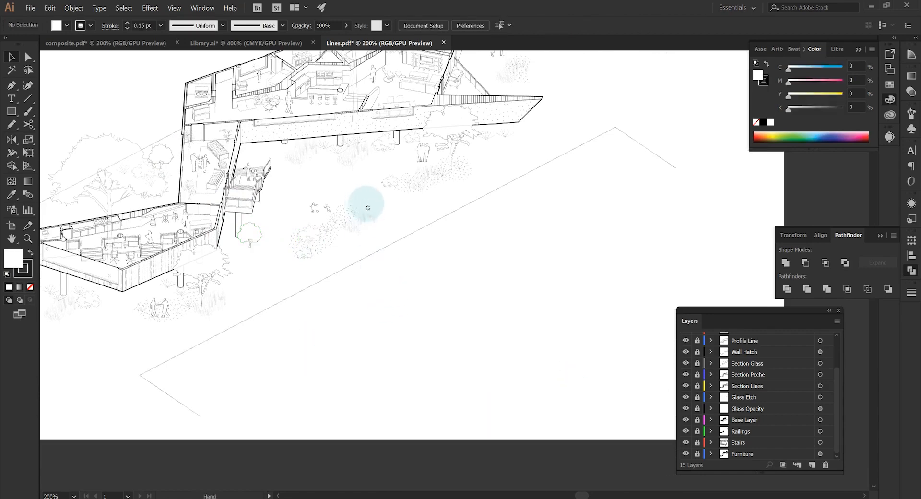
- Hide the Furniture layer and inspect the large tree whose trunk overlaps the lower wing
drag(365, 206, 414, 271)
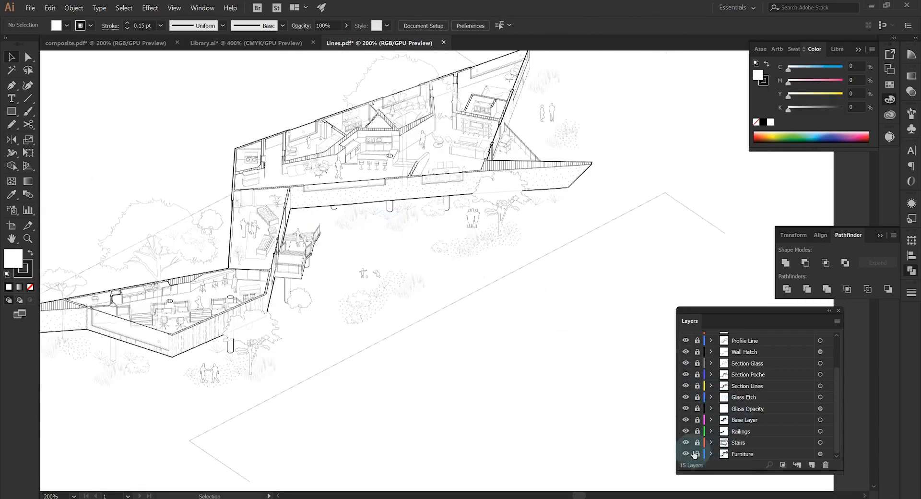
drag(297, 346, 455, 375)
scroll(294, 300, up, 4)
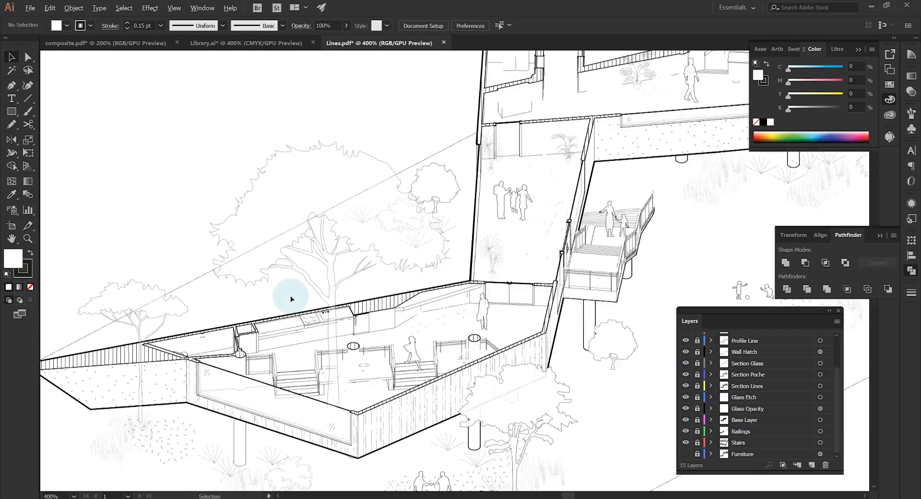
click(395, 211)
scroll(365, 250, down, 2)
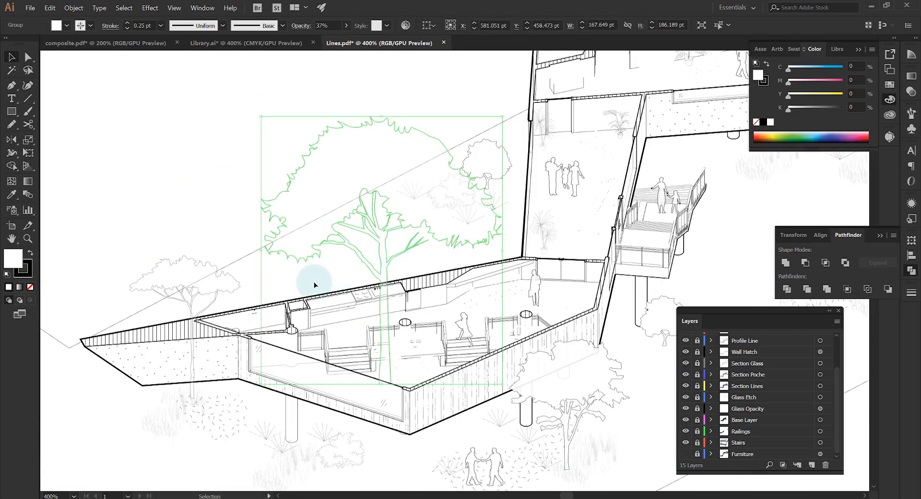
click(314, 285)
- Draw a black-filled Pen shape along the lower wing's roof edge, covering the large tree's trunk inside the building
scroll(310, 295, up, 1)
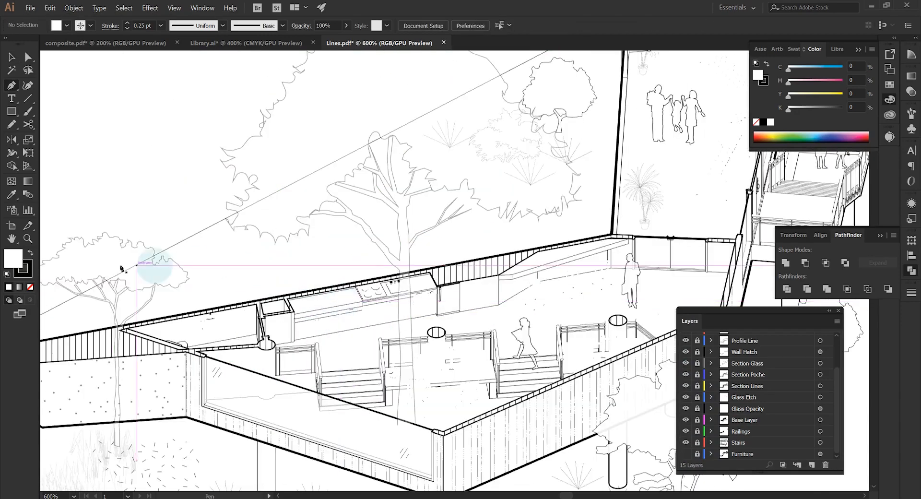
click(31, 253)
click(468, 268)
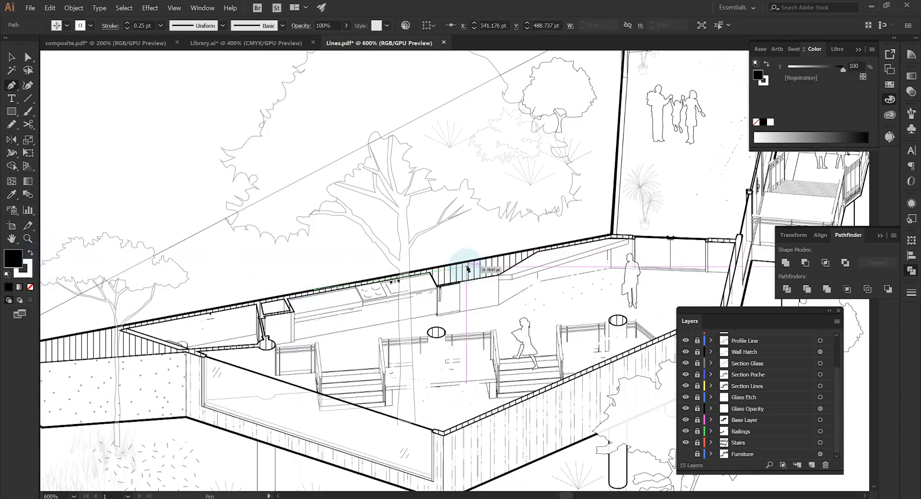
click(471, 262)
click(468, 438)
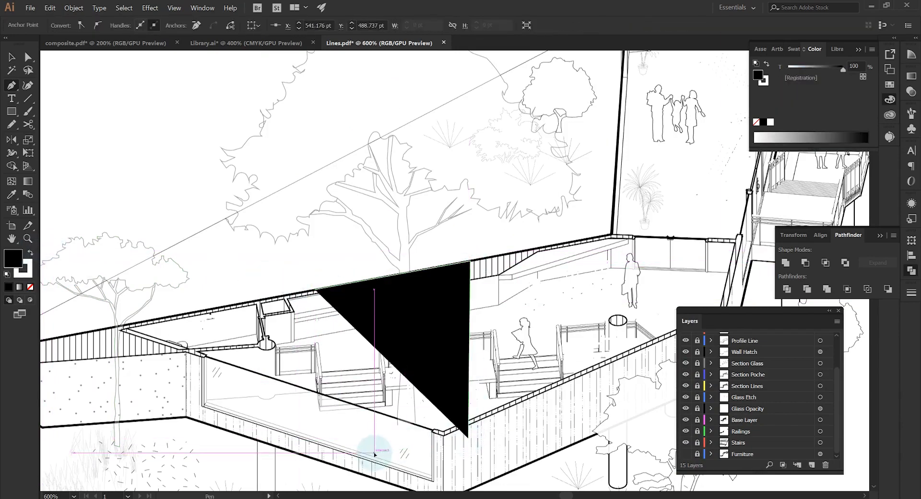
click(374, 451)
key(v)
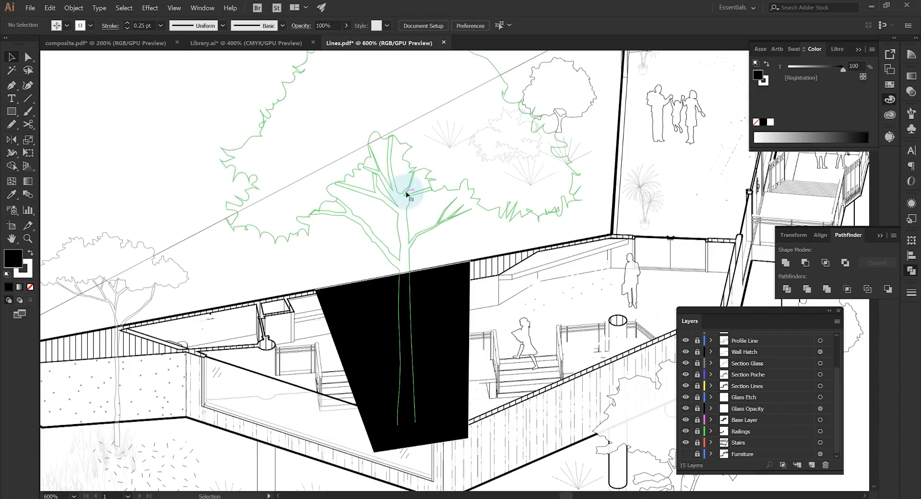
- Subtract the black shape from the large tree behind the lower wing with Minus Front
click(404, 189)
shift+click(453, 294)
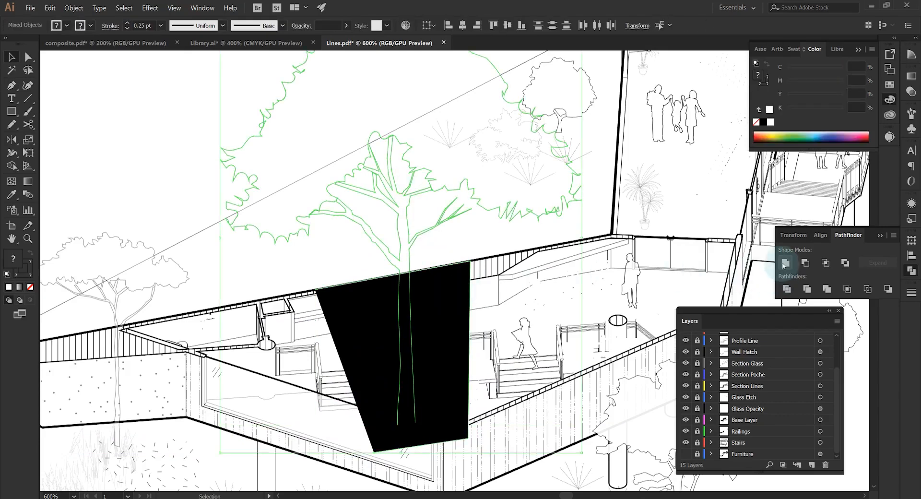
click(807, 266)
click(439, 253)
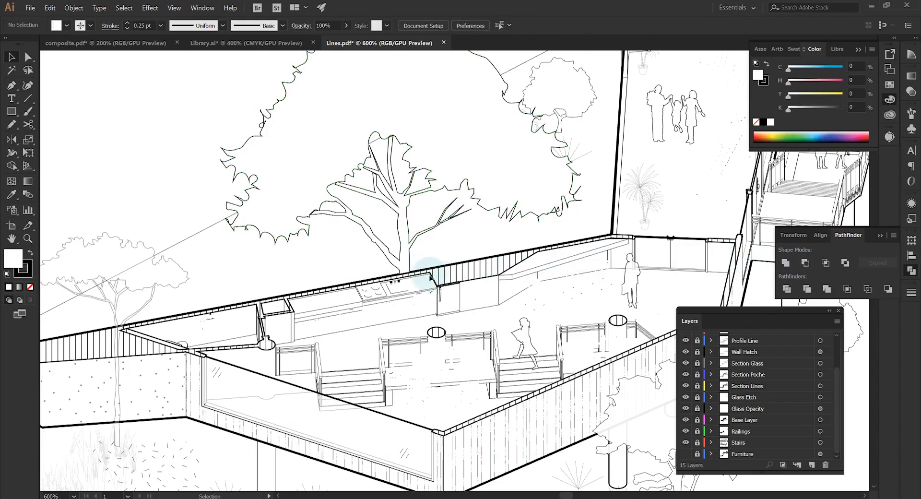
- Set the opacity of the trimmed tree behind the lower wing to 50%
scroll(421, 277, down, 2)
scroll(417, 273, up, 6)
scroll(396, 276, down, 6)
scroll(531, 241, down, 2)
click(377, 260)
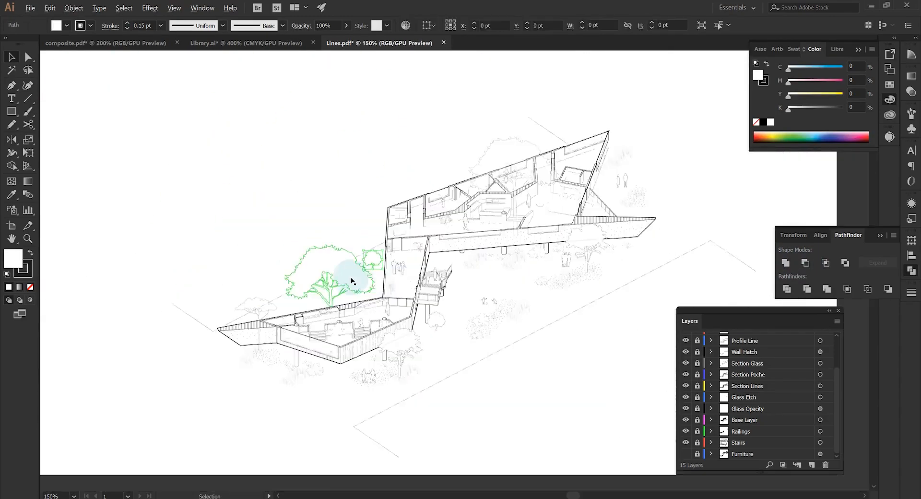
scroll(349, 279, up, 2)
click(286, 290)
drag(335, 25, 303, 41)
text(50)
click(326, 91)
scroll(493, 148, down, 3)
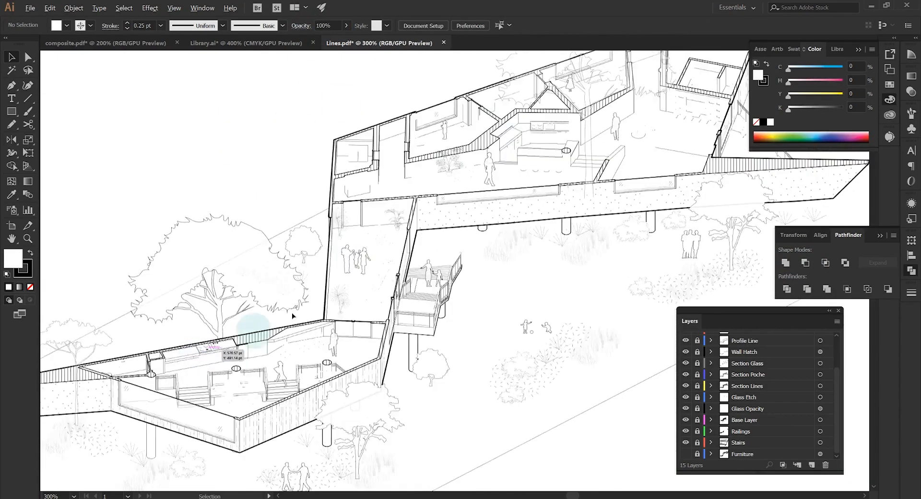
- Start a Pen outline along the upper wing's roof edge where the large tree overlaps the building
scroll(405, 187, up, 4)
click(405, 187)
key(p)
scroll(203, 303, up, 1)
key(v)
click(113, 267)
key(p)
click(182, 321)
scroll(576, 190, down, 2)
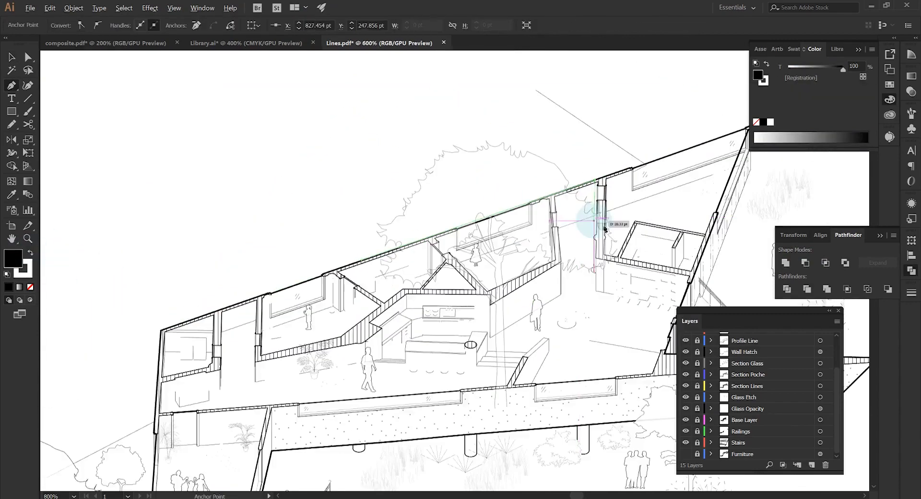
- Continue the outline around the window recess and close it around the tree parts inside the upper wing
scroll(480, 212, up, 5)
click(263, 258)
click(283, 377)
drag(480, 269, 338, 324)
click(577, 282)
click(577, 160)
scroll(577, 161, down, 3)
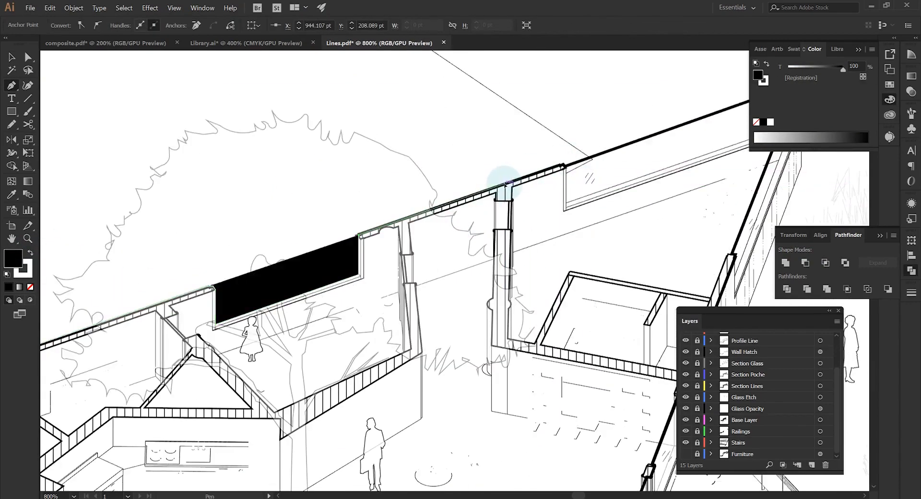
click(504, 183)
click(465, 329)
click(428, 405)
click(339, 405)
click(193, 176)
- Subtract the outlined shape from the large tree behind the upper wing with Minus Front
scroll(269, 158, up, 1)
key(v)
shift+click(283, 145)
click(805, 263)
scroll(312, 88, up, 2)
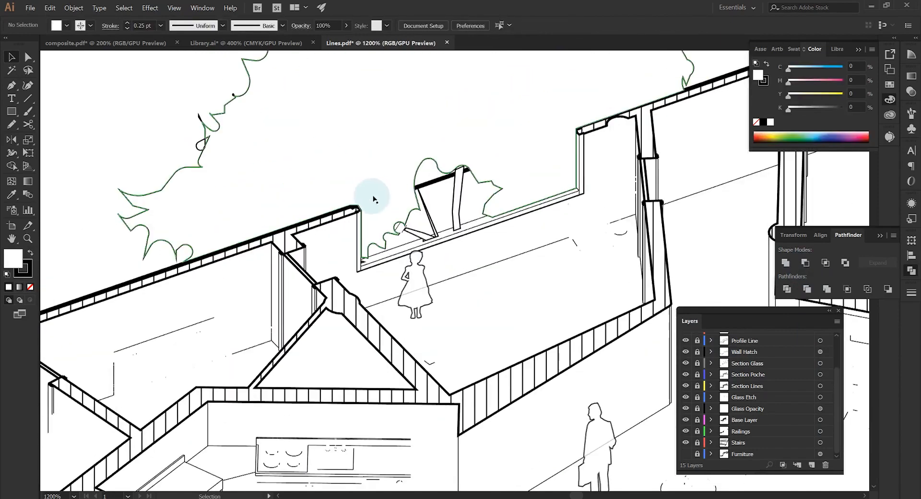
- Move the Vegetation layer below the Section Lines layer
click(379, 182)
scroll(750, 356, up, 3)
drag(749, 359, 745, 434)
scroll(437, 261, down, 2)
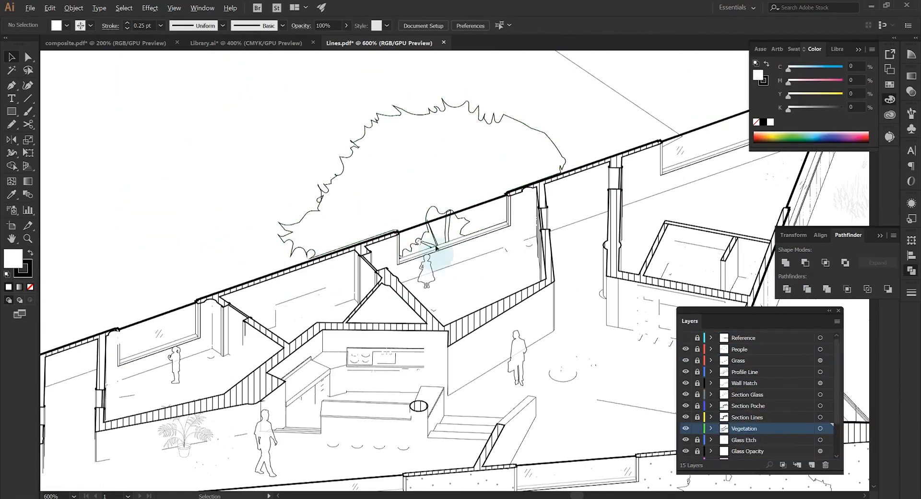
- Lower the opacity of the trimmed tree behind the upper wing
click(437, 246)
click(306, 28)
click(305, 200)
scroll(302, 200, down, 2)
scroll(304, 199, down, 1)
drag(297, 302, 409, 224)
- Add a Vegetation 2 layer directly above Base Layer for background vegetation and return Vegetation to the upper layers
click(585, 243)
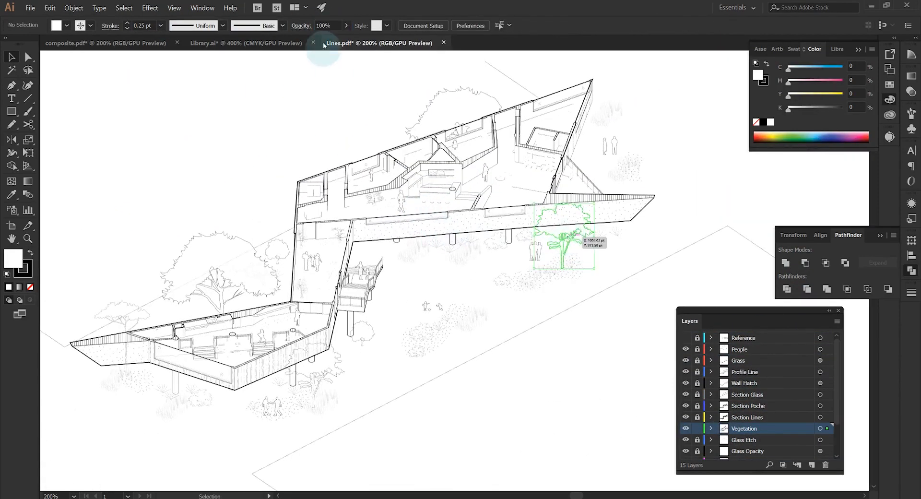
scroll(412, 198, up, 1)
drag(493, 293, 507, 257)
scroll(430, 255, down, 1)
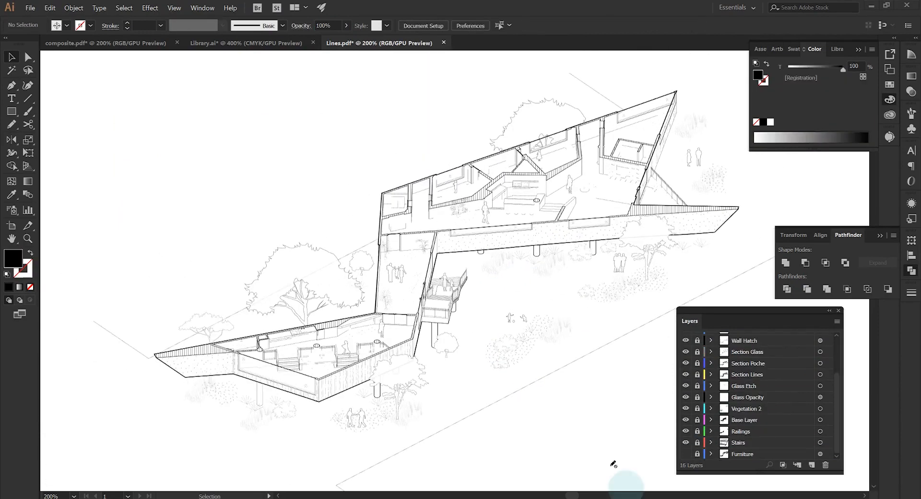
drag(508, 316, 480, 300)
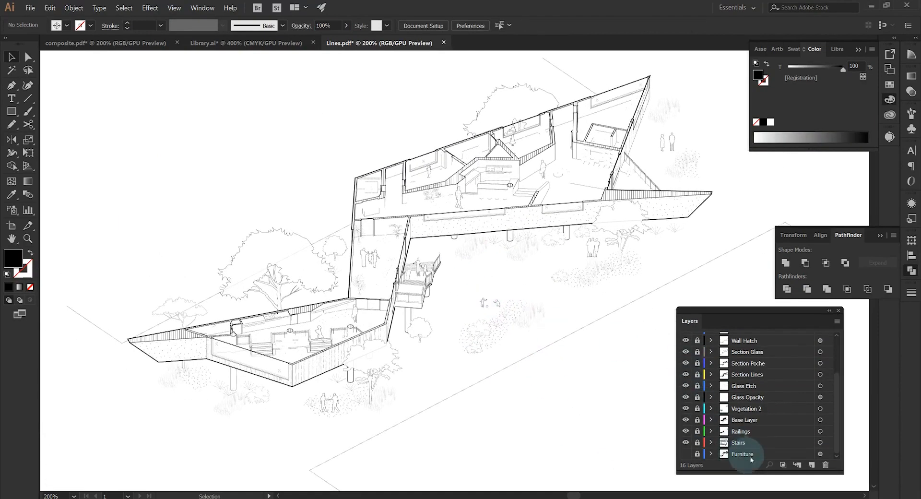
- Create a layer named Shadows and move it below the Furniture layer
click(812, 466)
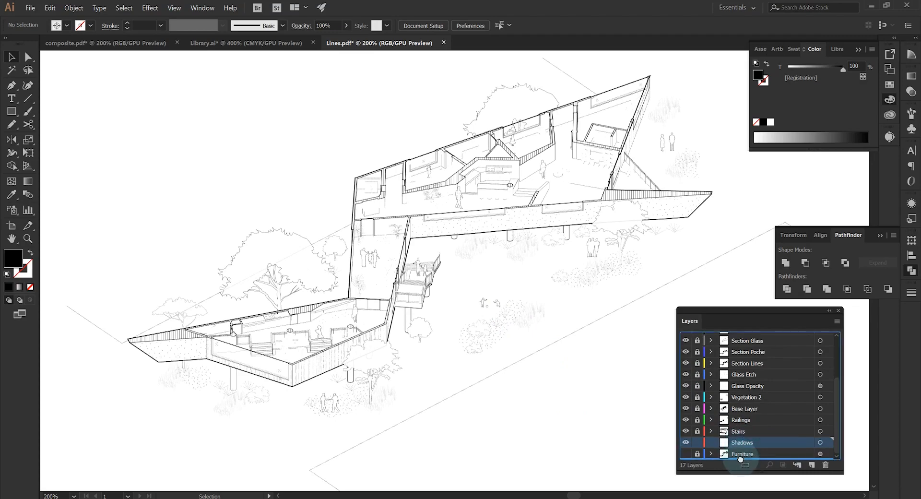
drag(740, 459, 739, 459)
click(739, 443)
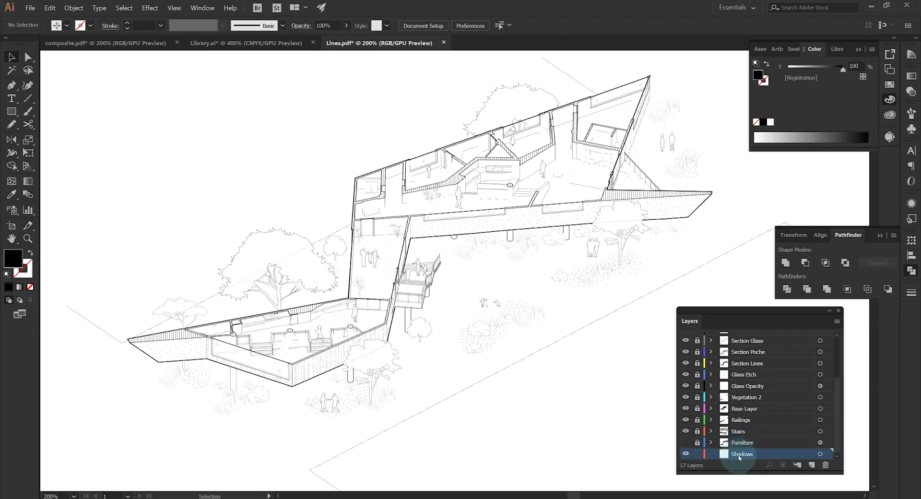
- Open Shadows.png and copy its image into the Shadows layer of the Lines.pdf drawing
click(30, 8)
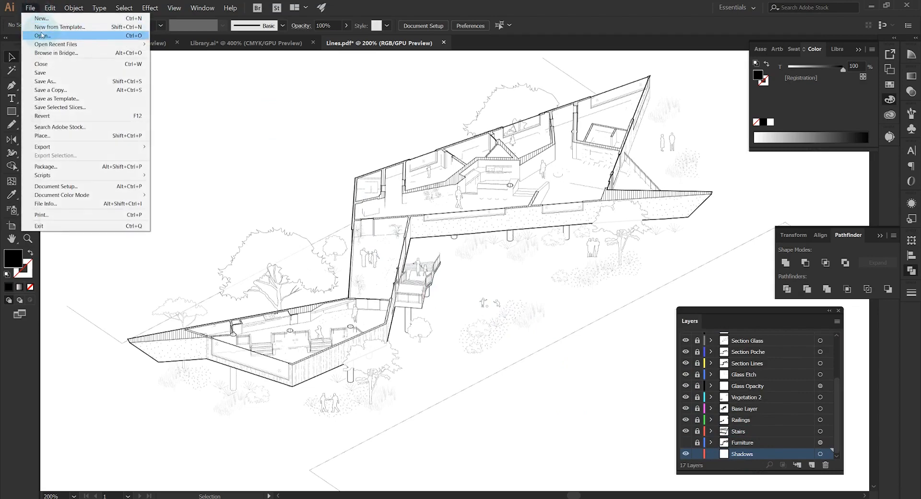
click(43, 41)
click(363, 161)
click(622, 359)
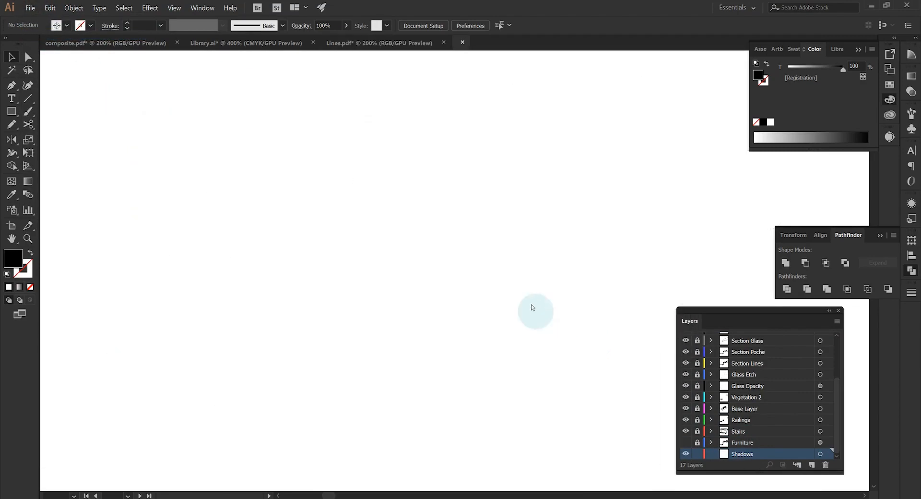
click(389, 43)
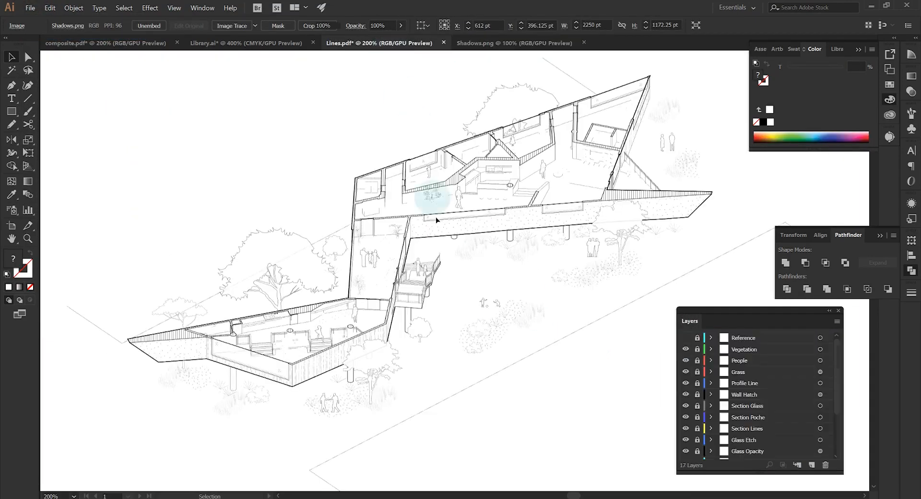
click(659, 415)
key(ctrl+v)
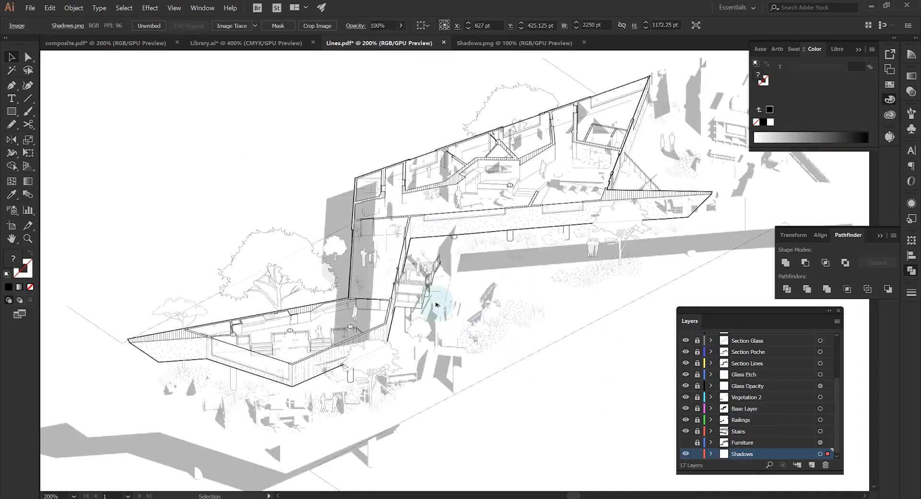
- Scale the shadow image to about 1520 by 792 pt and align it with the building
scroll(435, 302, down, 4)
drag(642, 188, 565, 218)
drag(239, 398, 292, 360)
key(ctrl+shift+a)
- Lower the shadow image's opacity to 26% and compare the drawing with the Shadows layer hidden and shown
scroll(419, 321, up, 5)
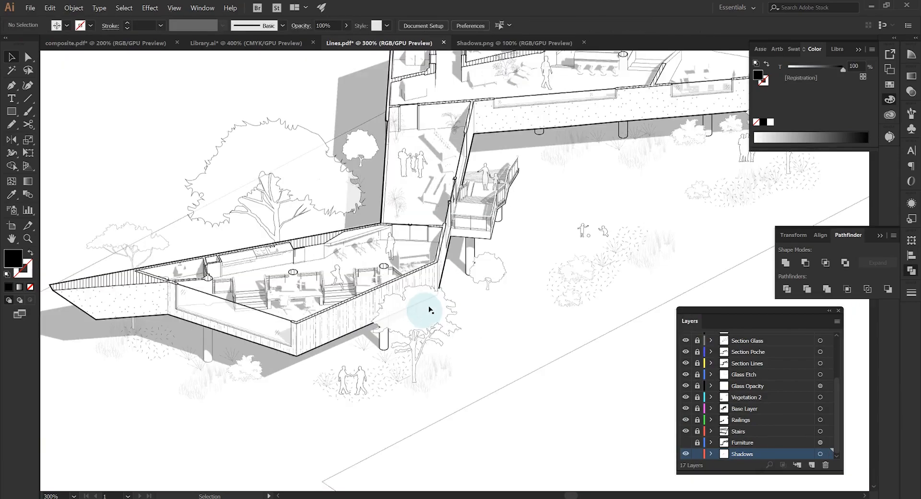
drag(489, 206, 405, 304)
scroll(596, 147, up, 2)
alt+scroll(595, 147, down, 4)
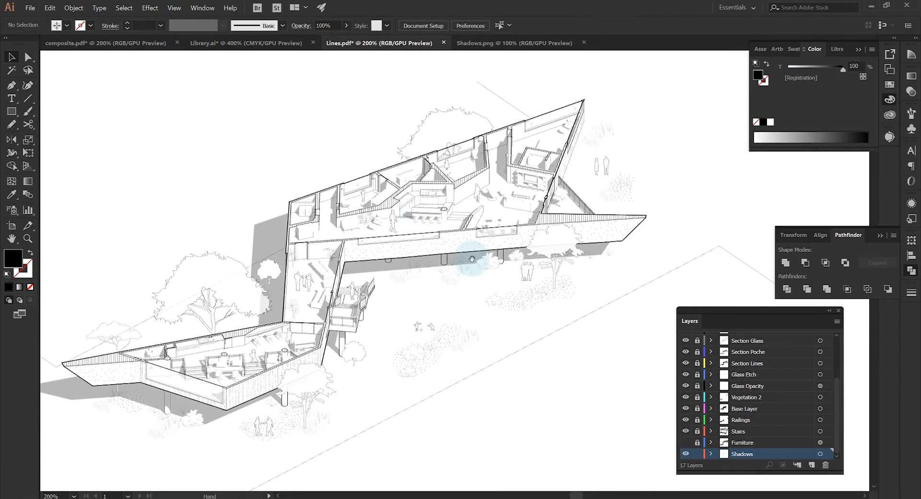
click(397, 60)
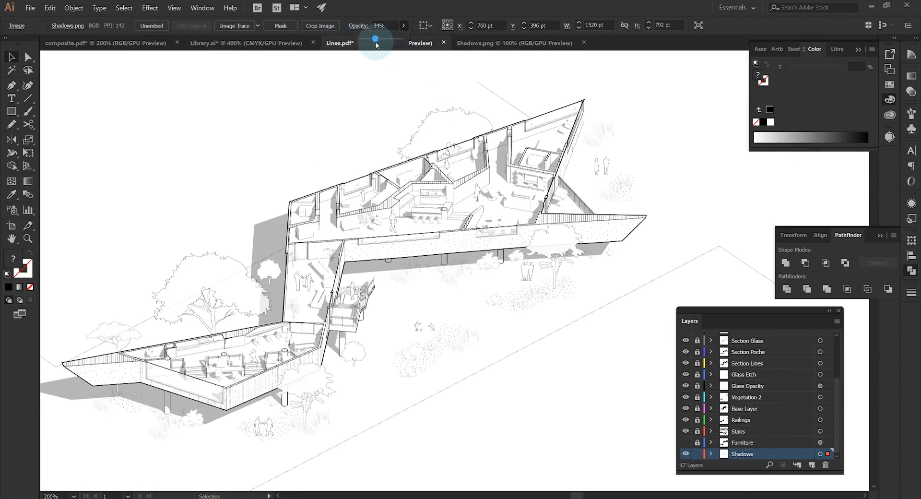
drag(397, 130, 456, 136)
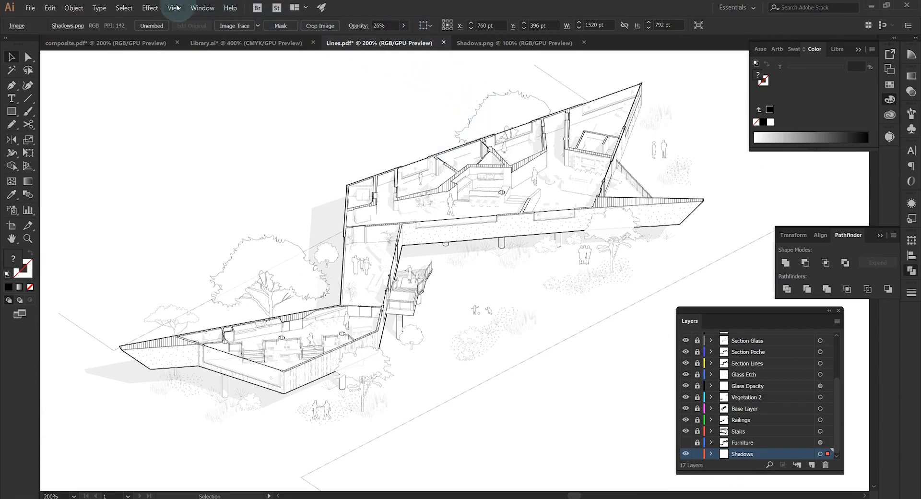
scroll(349, 130, down, 2)
drag(408, 152, 425, 187)
scroll(423, 187, up, 1)
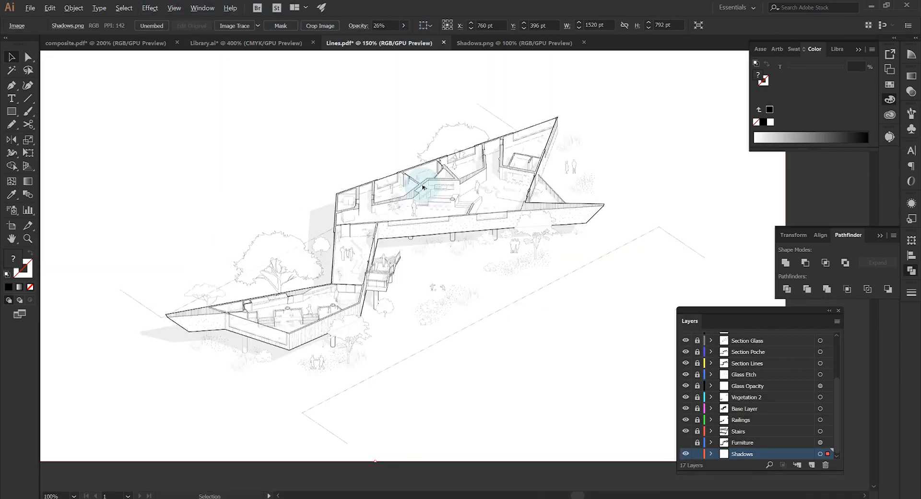
click(687, 455)
click(687, 454)
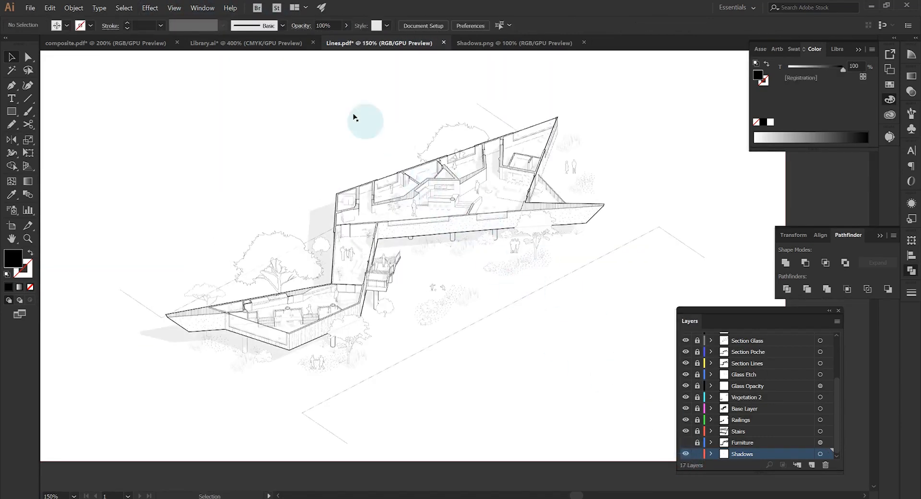
click(152, 9)
mouse_move(211, 180)
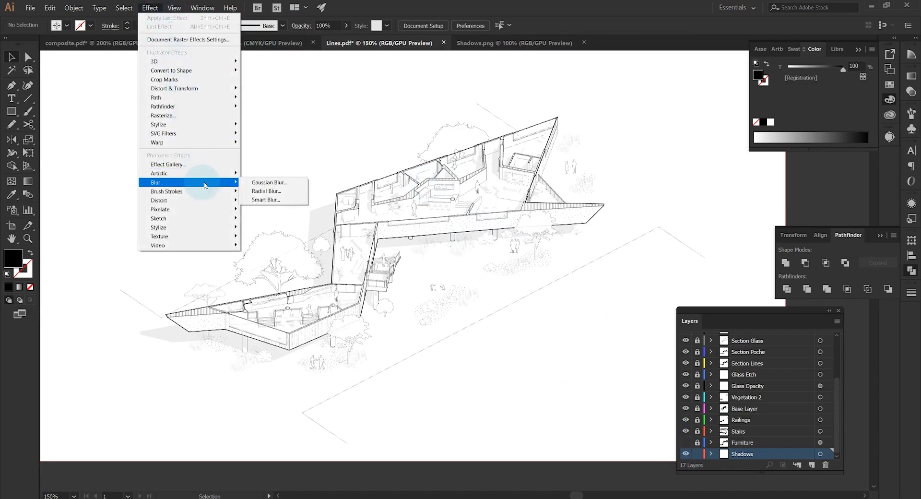
click(270, 183)
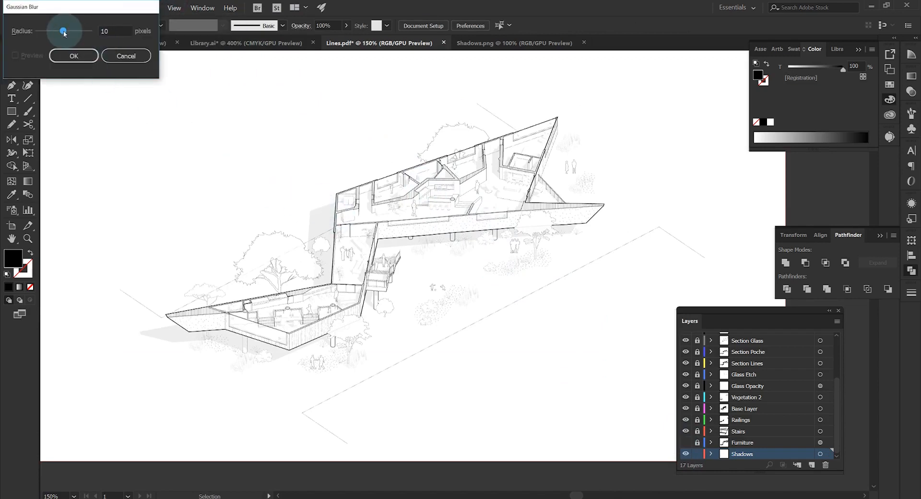
drag(69, 10, 171, 93)
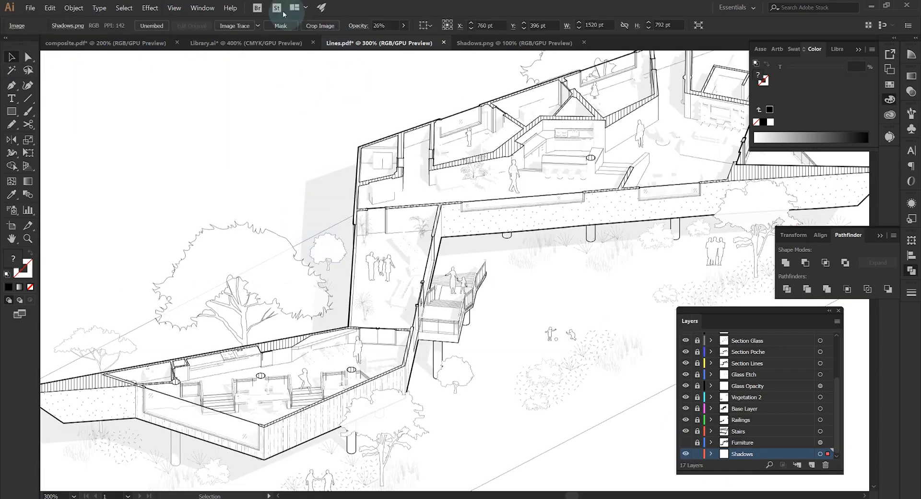
- Apply a Gaussian Blur with a radius of about 2.9 pixels to the shadow image
click(149, 7)
mouse_move(226, 183)
click(269, 182)
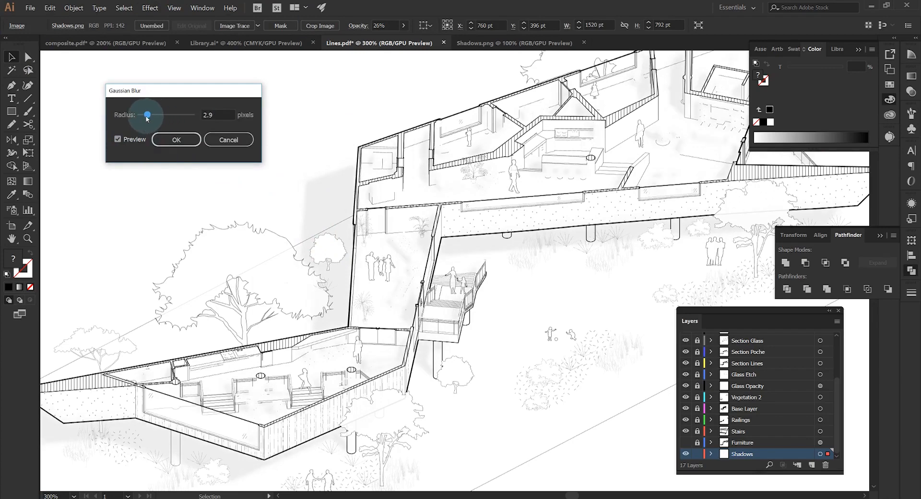
click(177, 139)
- Create a layer named Ambient Occlusion directly above Shadows and lock the Shadows layer
drag(336, 194, 288, 197)
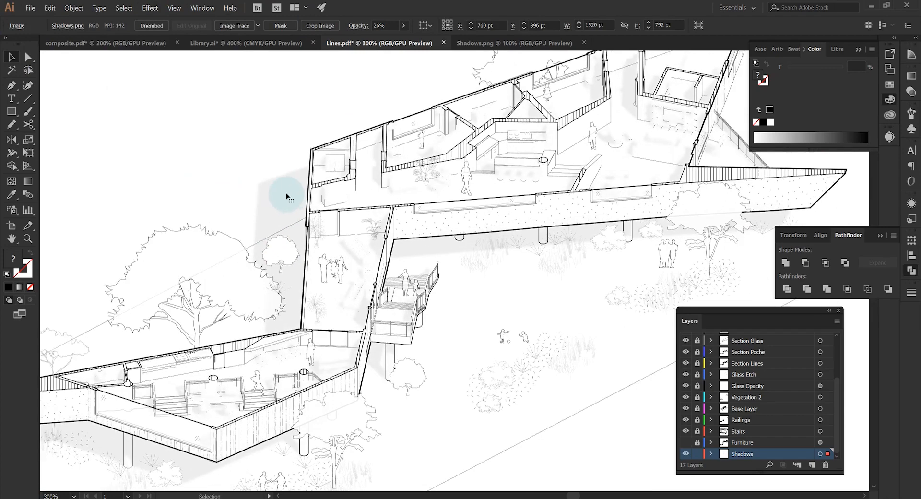
scroll(288, 197, down, 2)
drag(375, 205, 374, 217)
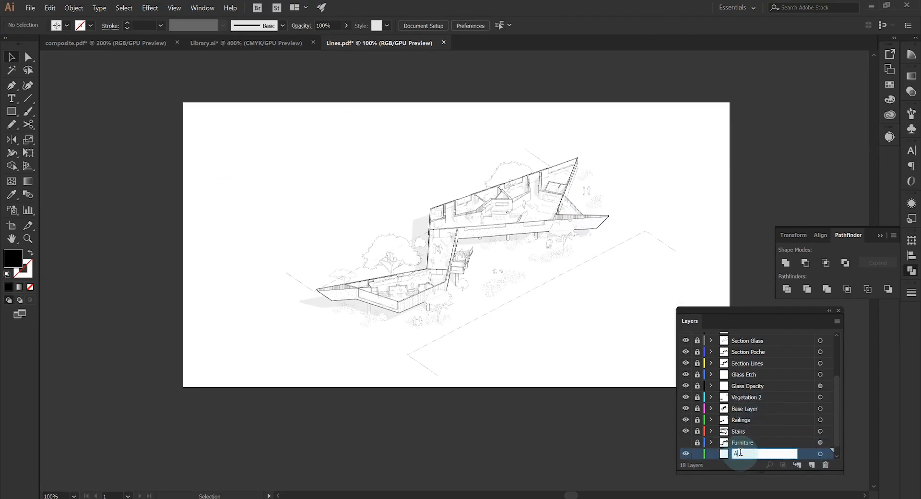
scroll(741, 455, down, 1)
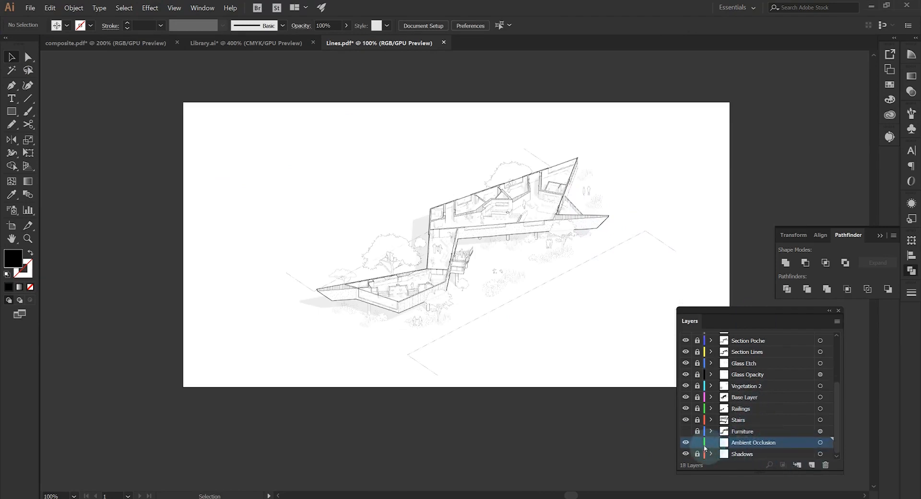
- Open Ambient Occlusion.jpg and copy its image into the Ambient Occlusion layer of the Lines.pdf drawing
click(30, 7)
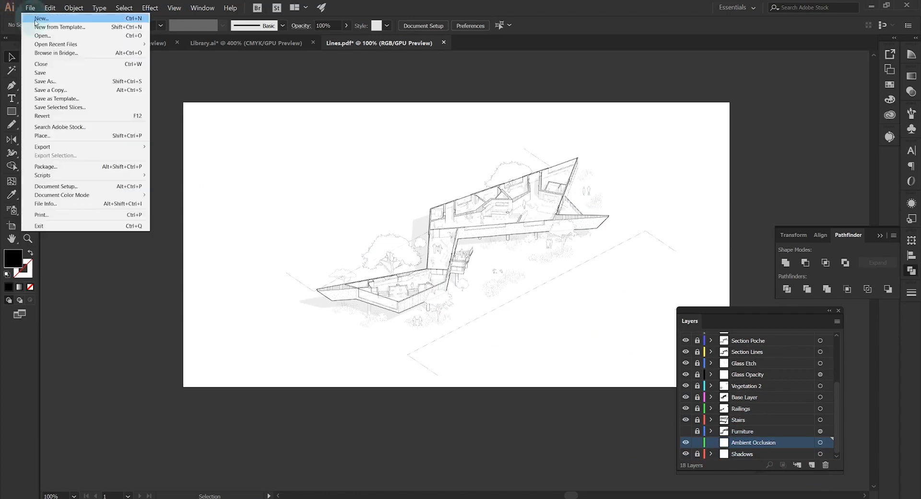
click(38, 37)
click(211, 163)
click(626, 359)
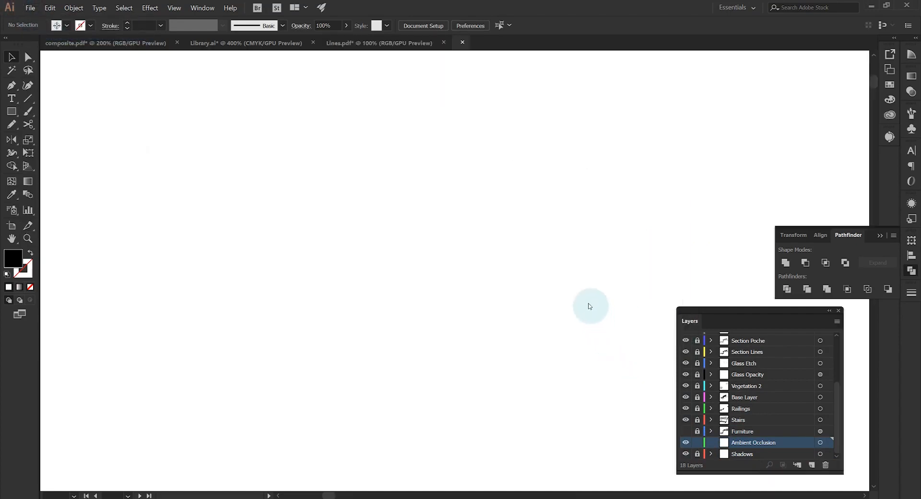
scroll(302, 242, down, 4)
drag(353, 222, 561, 242)
key(ctrl+minus)
- Scale the ambient occlusion image to 1520 by 792 pt so that its corners match the artboard
drag(719, 85, 625, 177)
drag(181, 366, 339, 319)
scroll(346, 316, up, 7)
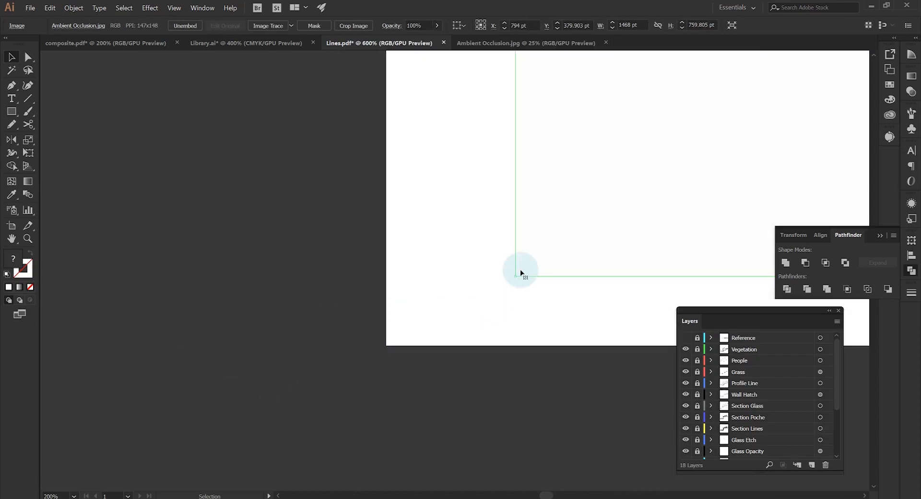
drag(515, 276, 387, 346)
scroll(301, 357, down, 4)
scroll(301, 359, down, 3)
scroll(601, 177, up, 11)
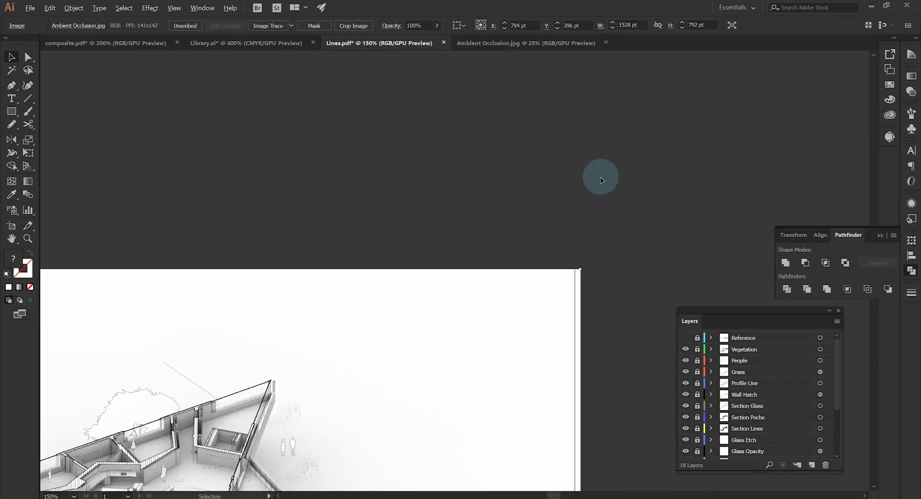
drag(557, 205, 490, 206)
scroll(606, 210, down, 11)
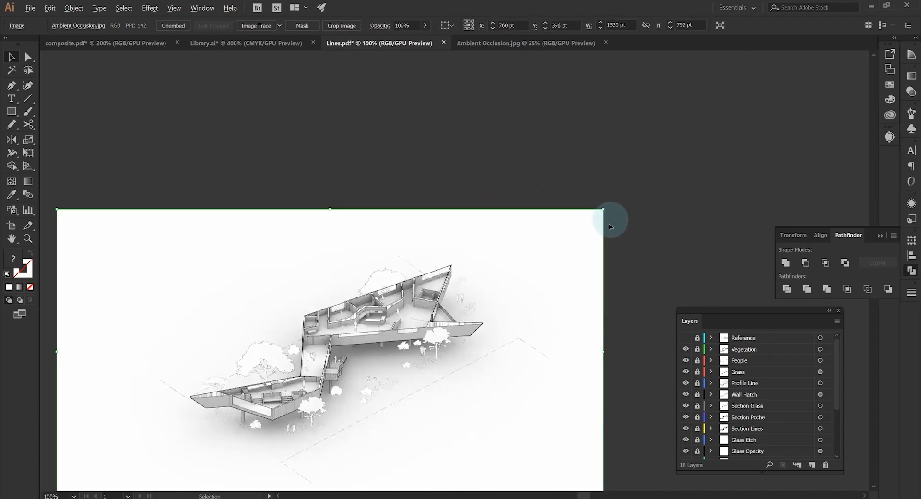
- Try lowering the ambient occlusion image's opacity to 14%
click(621, 324)
scroll(461, 268, up, 6)
click(477, 269)
scroll(451, 229, down, 1)
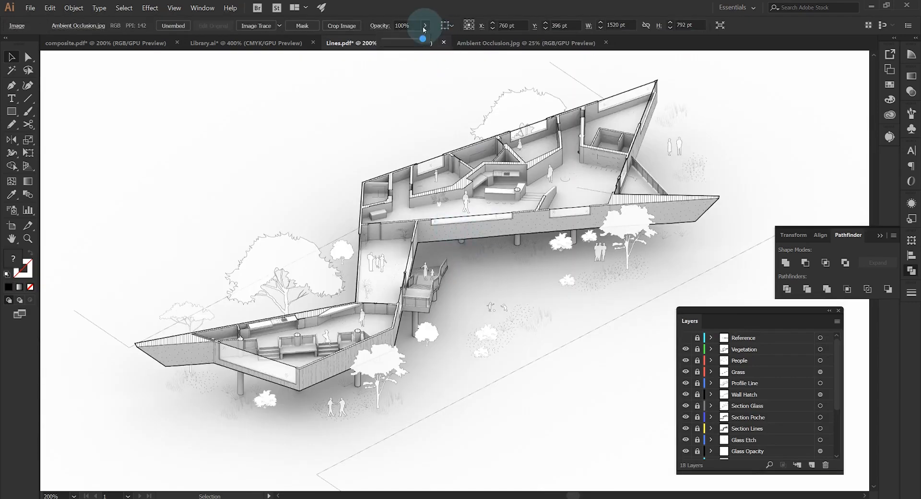
drag(394, 44, 392, 43)
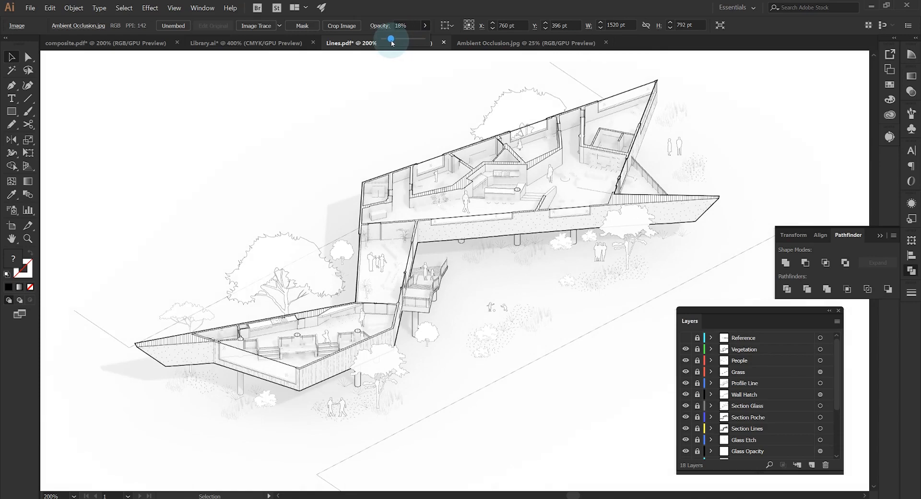
scroll(410, 174, down, 2)
scroll(431, 170, up, 2)
scroll(750, 406, down, 2)
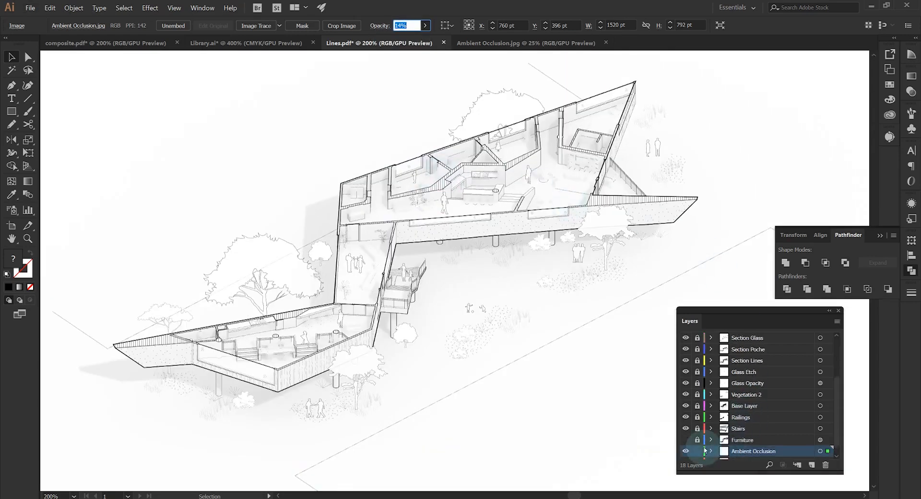
- Show the Furniture layer and set the ambient occlusion image's opacity to 10%
click(698, 450)
scroll(504, 257, down, 1)
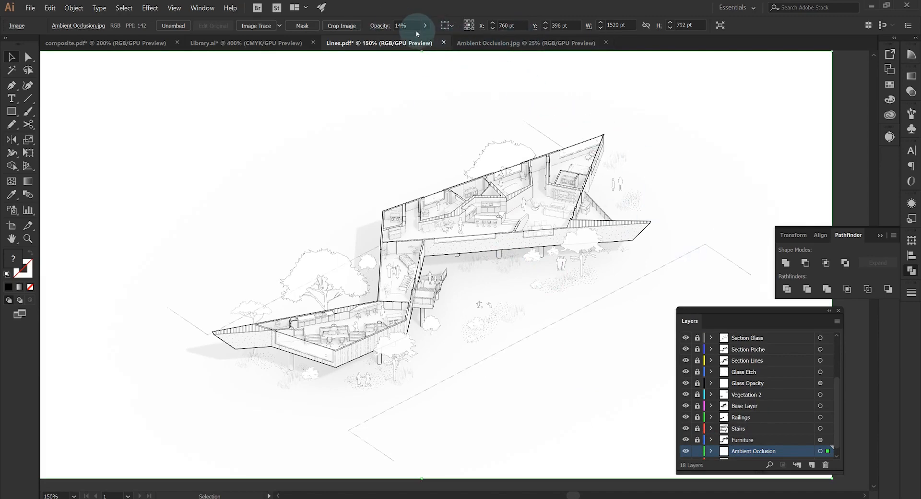
text(10)
key(Return)
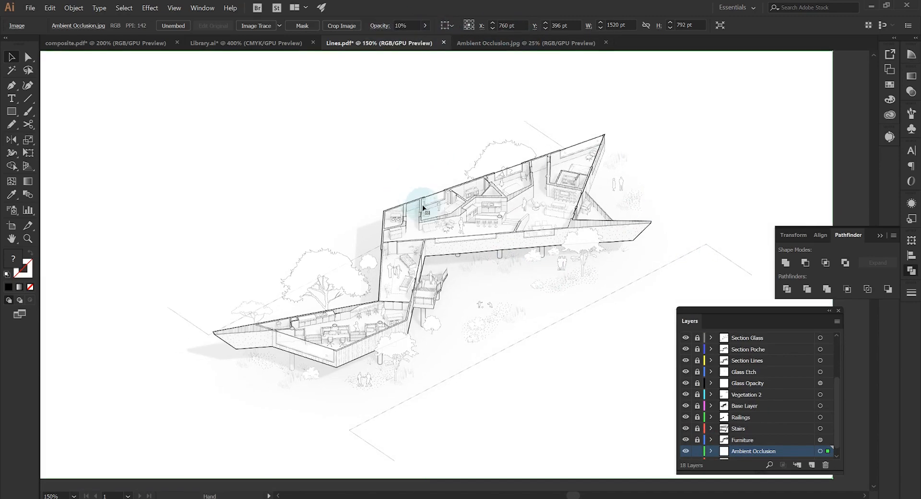
drag(446, 237, 464, 235)
scroll(465, 235, up, 1)
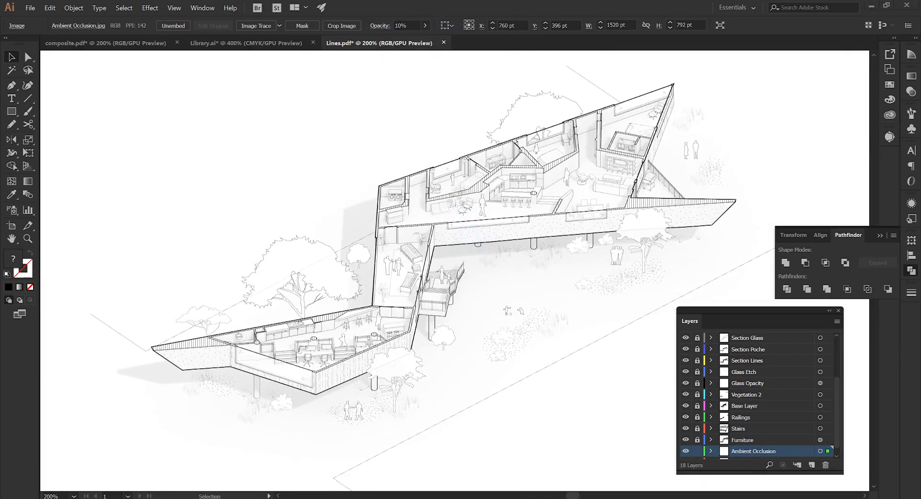
- Save the drawing as an Adobe PDF named Final in the WORKING folder with the Illustrator Default preset
click(30, 8)
click(53, 83)
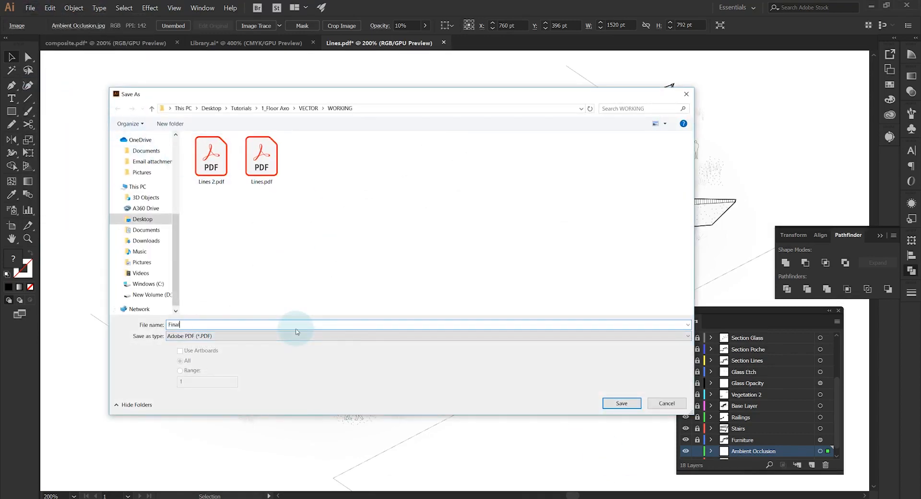
key(Return)
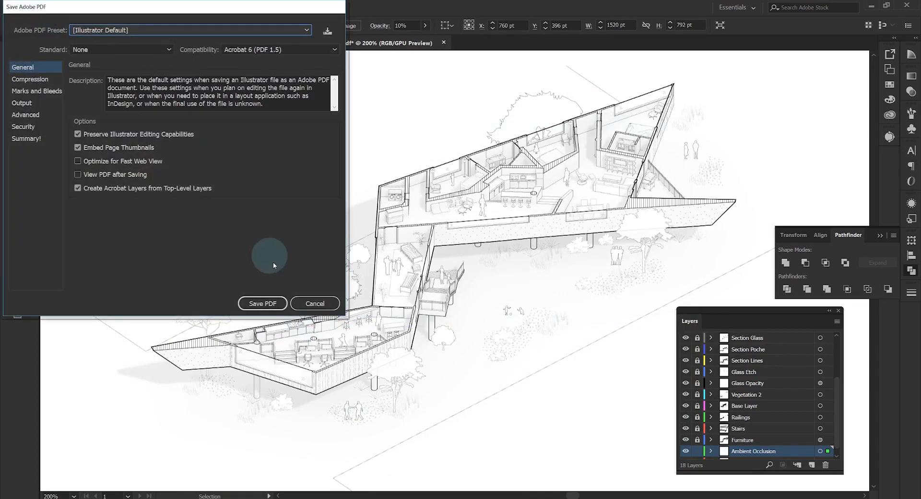
click(267, 310)
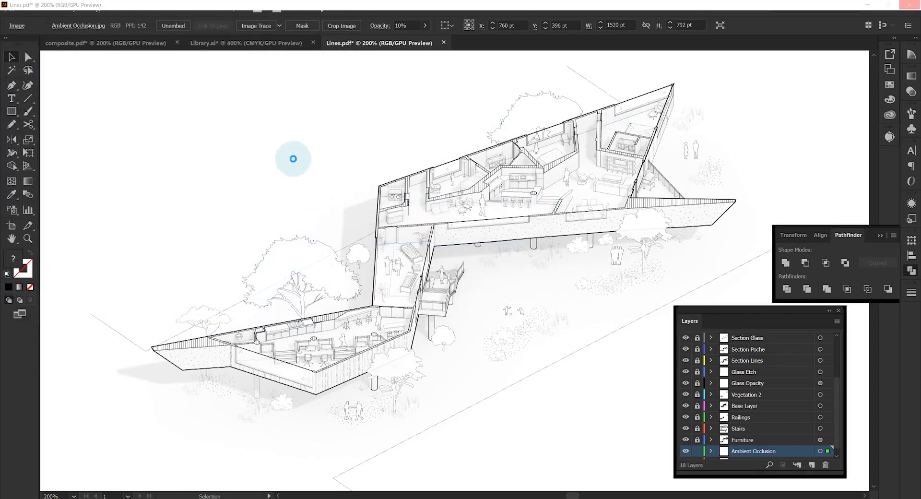
- Open Lines 2.pdf from the WORKING folder and add a new layer above Layer 1
click(30, 8)
click(81, 53)
click(351, 176)
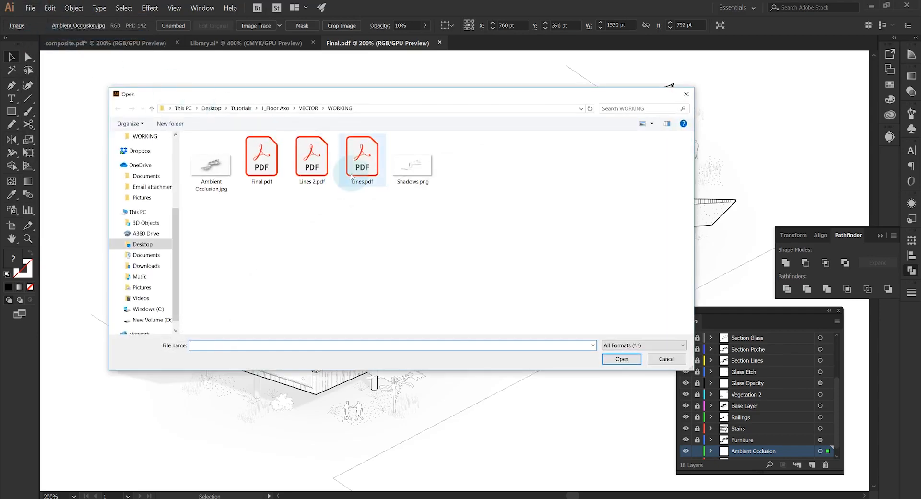
click(619, 358)
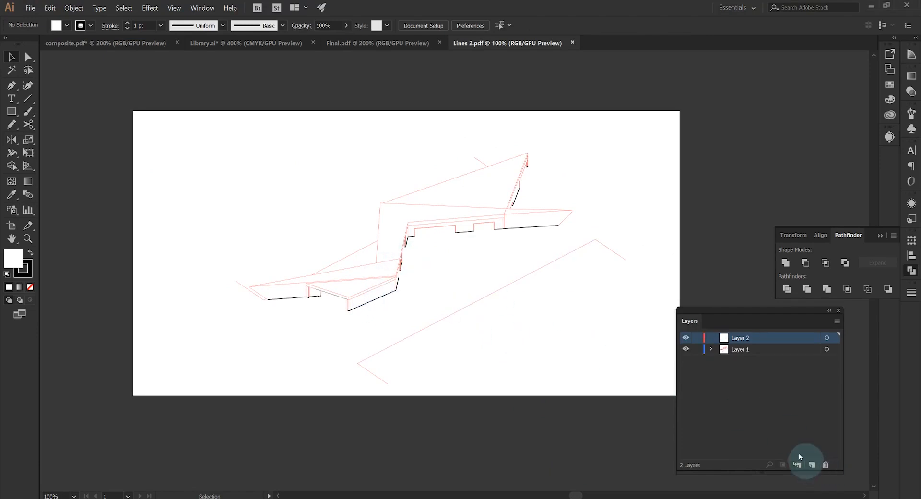
- Select all linework sharing the black stroke colour, move it to Layer 2, and check both layers by toggling their visibility
scroll(375, 312, up, 4)
click(366, 288)
click(124, 8)
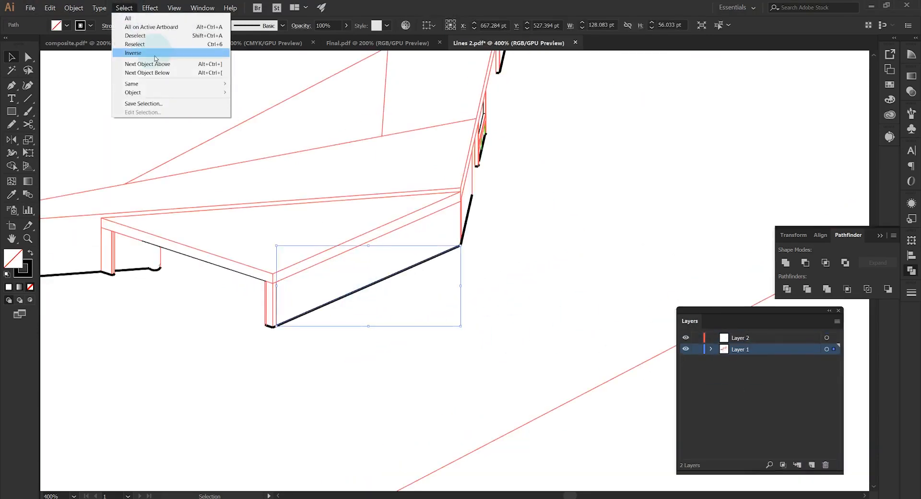
mouse_move(159, 83)
click(294, 136)
drag(834, 349, 835, 337)
click(686, 338)
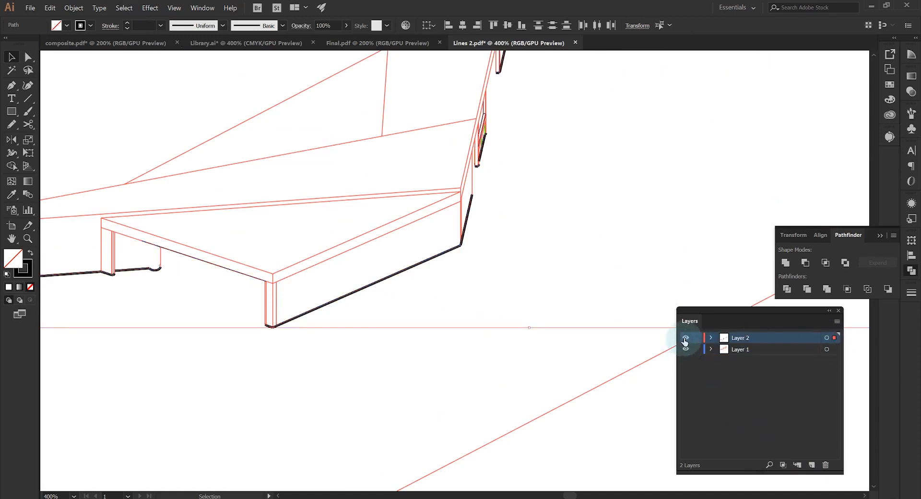
scroll(451, 264, down, 2)
click(685, 349)
click(685, 349)
click(686, 338)
scroll(528, 336, down, 1)
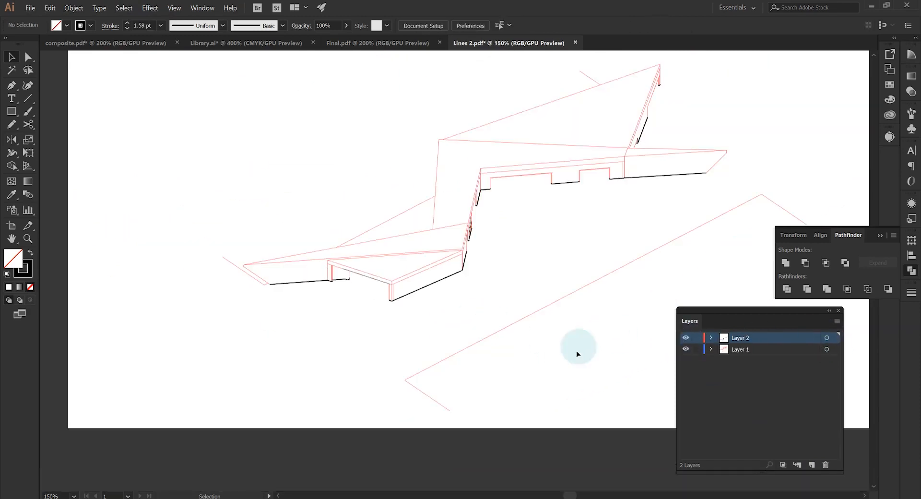
- Delete the red site boundary lines around the building outline
click(486, 338)
drag(489, 351, 392, 372)
key(Delete)
click(696, 235)
key(Delete)
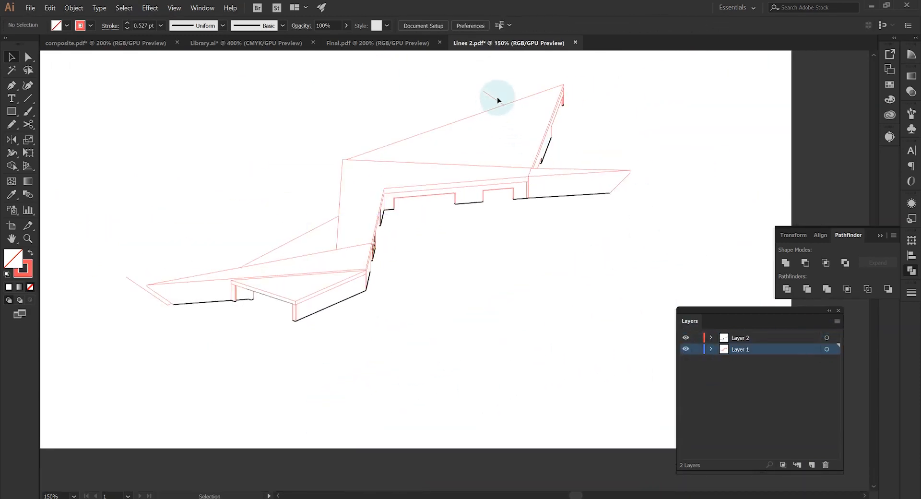
click(497, 100)
key(Delete)
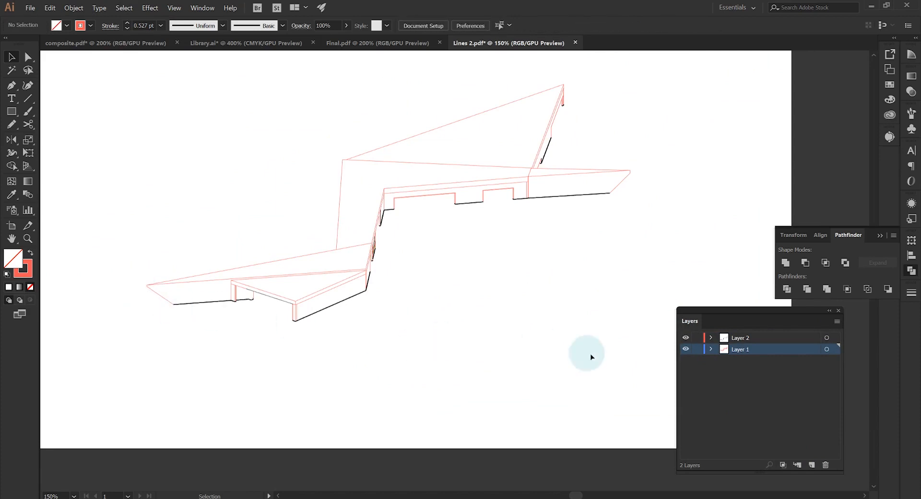
- Select all remaining building linework on both layers and set its stroke colour to the black Registration swatch
drag(656, 364, 154, 67)
click(90, 26)
click(16, 43)
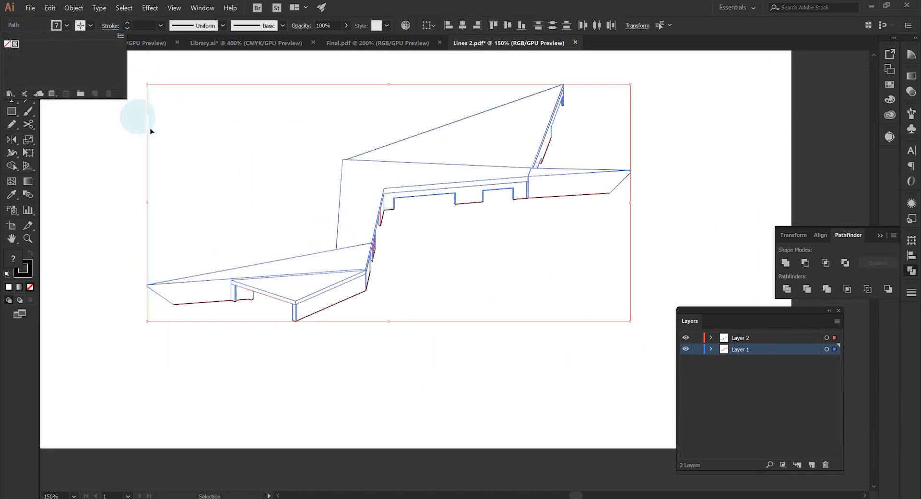
- Delete the surplus edge lines on the lower roof volume and the second parallel line along the upper wing's fascia
click(189, 152)
scroll(219, 298, up, 5)
click(287, 227)
key(Delete)
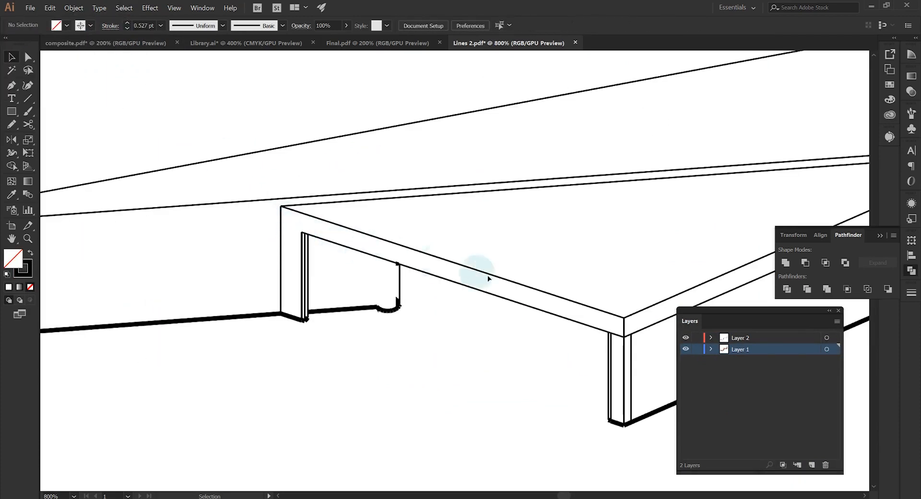
scroll(426, 258, down, 4)
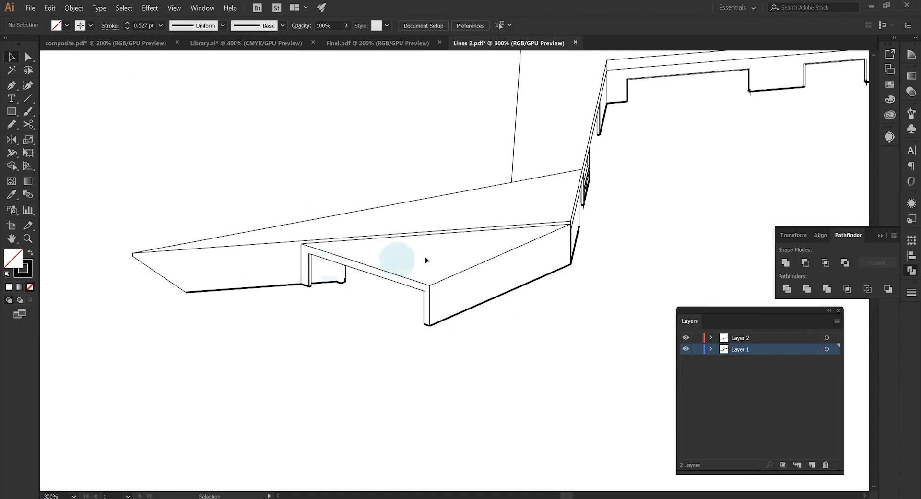
scroll(374, 201, up, 4)
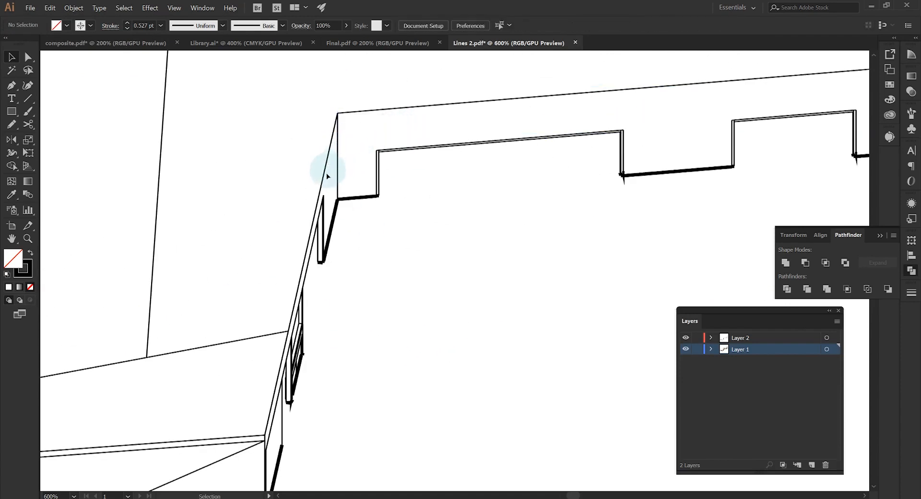
drag(542, 180, 218, 256)
key(Delete)
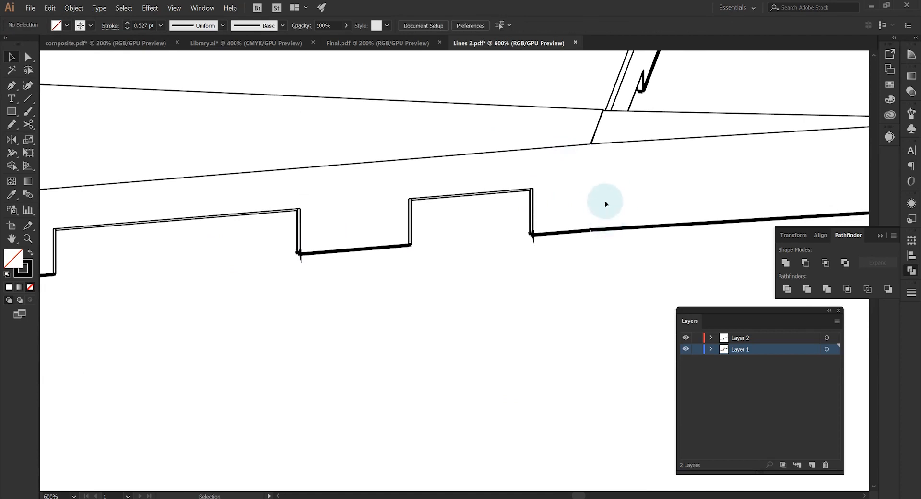
- Delete the remaining surplus lines where the upper wing meets the rear roof's sloping edge
scroll(605, 192, up, 1)
click(598, 162)
key(Delete)
scroll(616, 178, up, 3)
click(630, 188)
key(Delete)
scroll(672, 163, up, 2)
scroll(728, 111, up, 4)
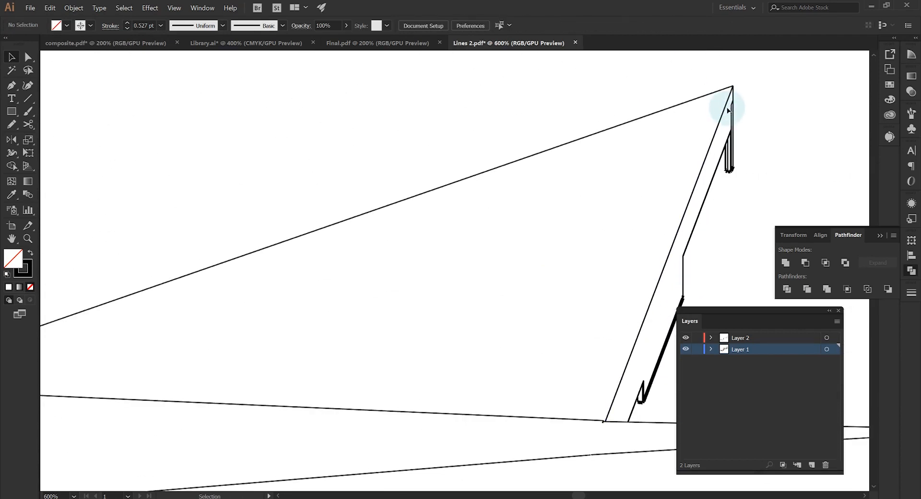
scroll(588, 205, down, 7)
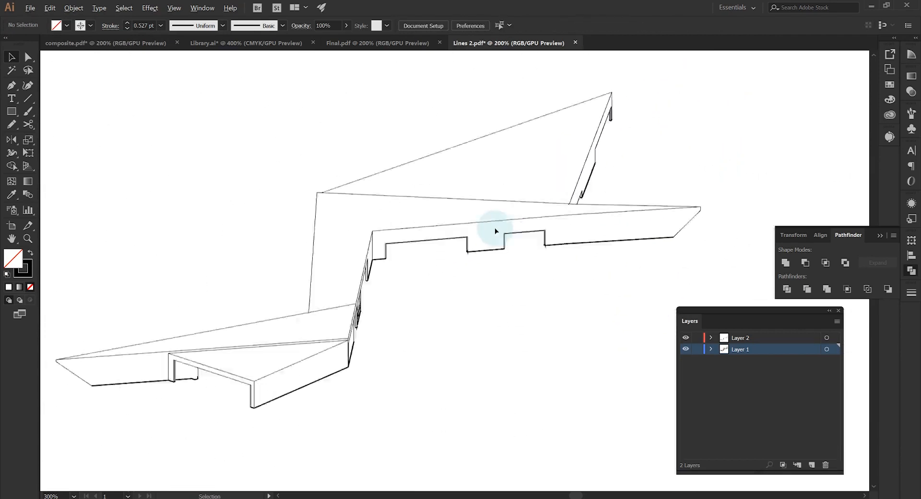
drag(413, 250, 431, 257)
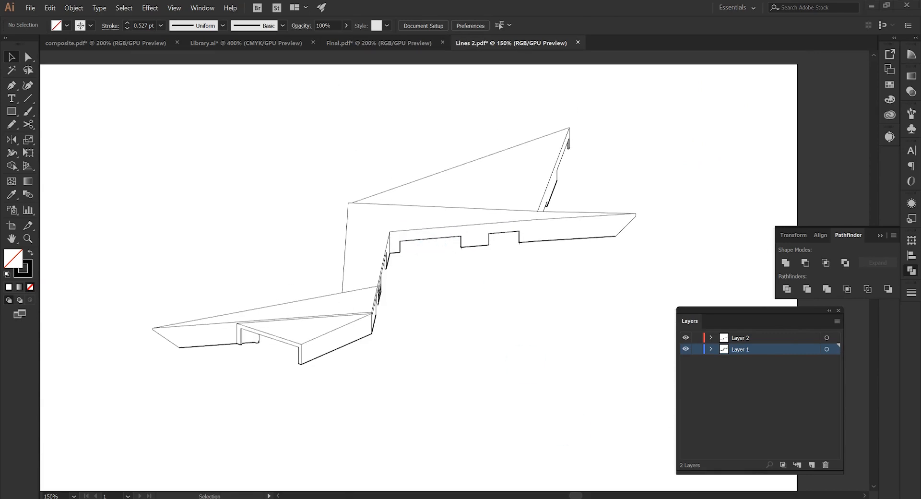
- Set the stroke weight of all Layer 1 linework to 0.25 pt
click(827, 350)
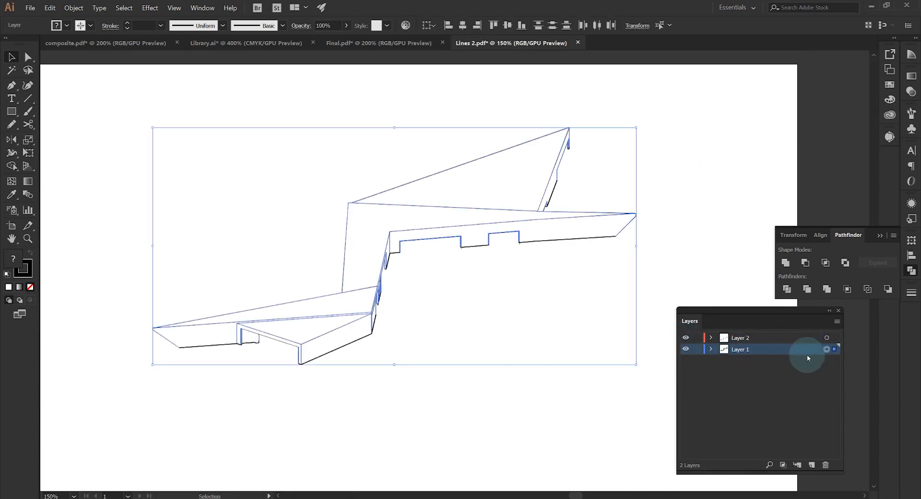
click(144, 25)
text(.25)
click(191, 94)
drag(311, 183, 315, 159)
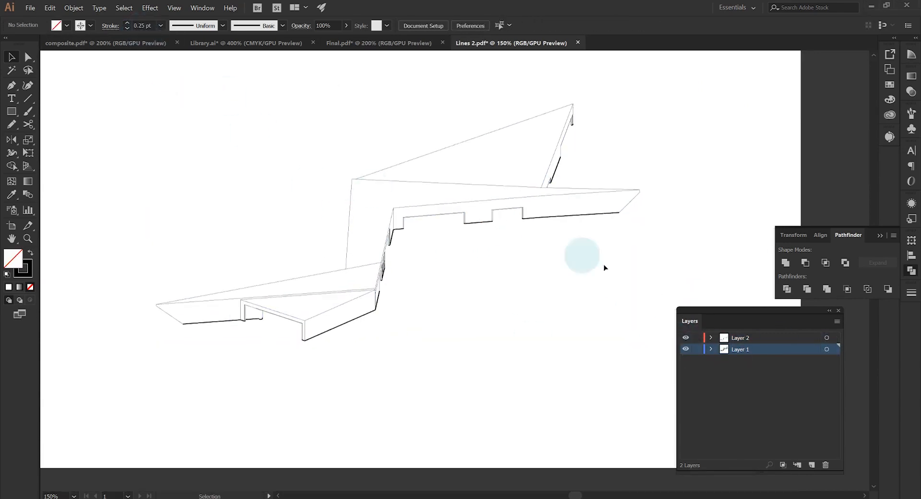
- Add a new layer above Layer 2 and name it Profile Line
click(815, 465)
double_click(743, 338)
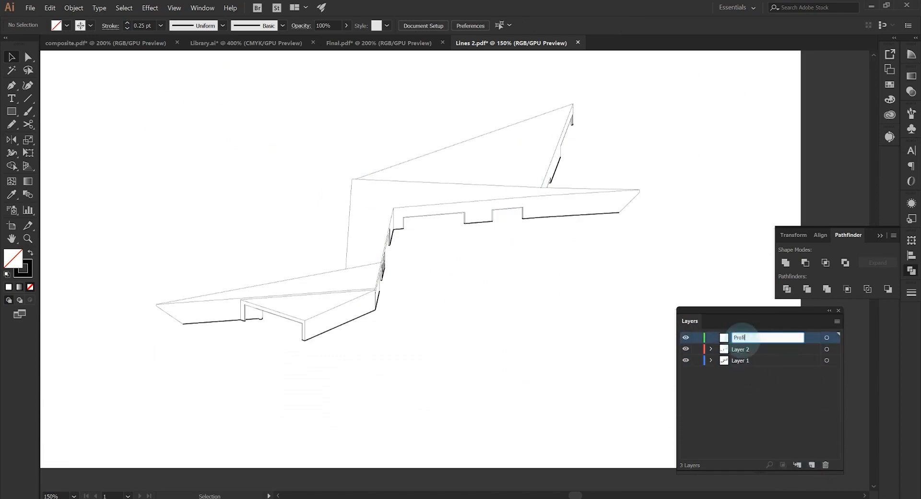
drag(413, 297, 457, 277)
- Drop the Pen path started at the lower wing's outer tip, and lock Layer 1 and Layer 2
text(p)
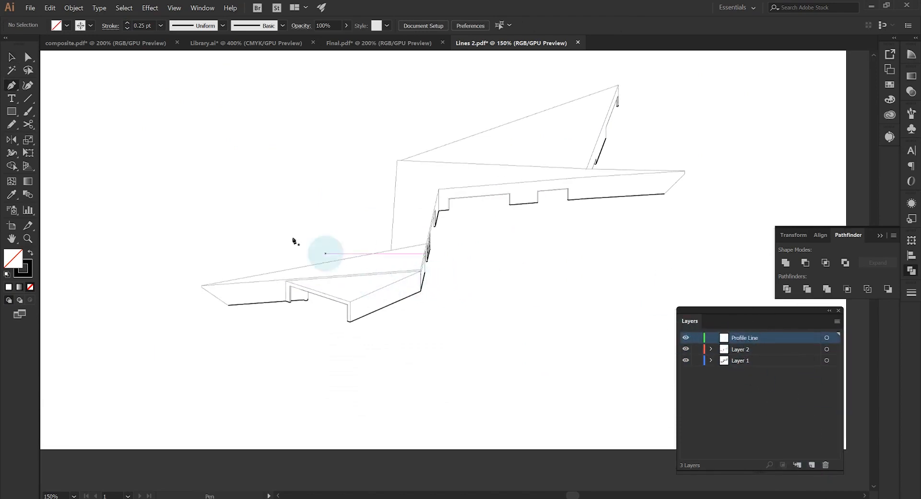
text(1)
key(Return)
scroll(203, 290, up, 7)
ctrl+click(180, 266)
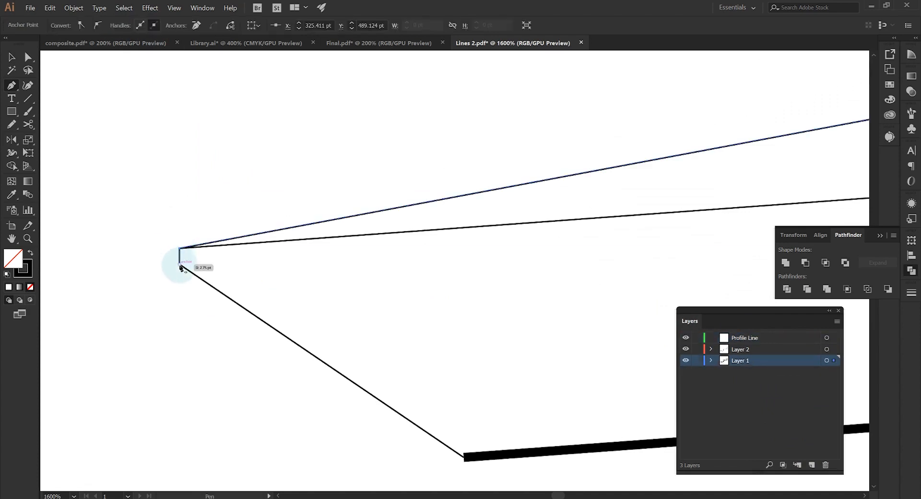
drag(355, 335, 280, 294)
key(v)
click(526, 320)
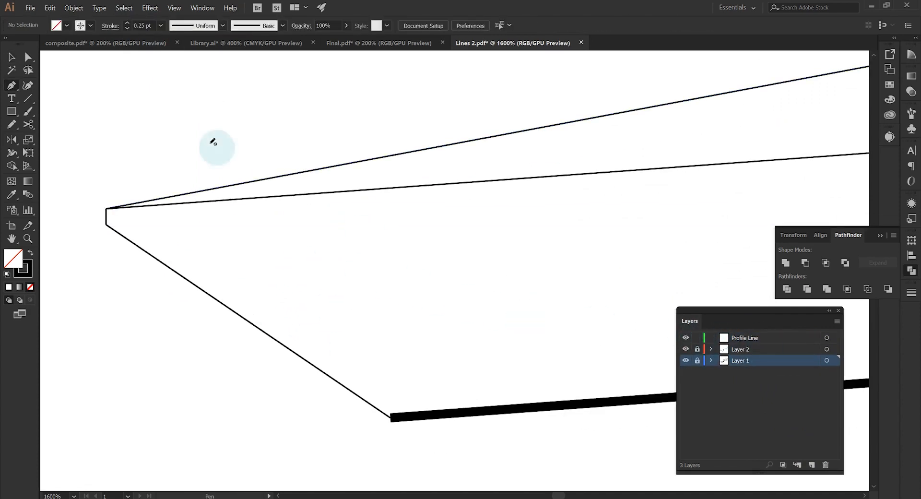
- On the Profile Line layer, start a 1 pt Pen outline at the lower wing's outer tip and trace down to its bottom corner
text(1)
key(Return)
scroll(109, 222, up, 2)
click(745, 338)
click(103, 188)
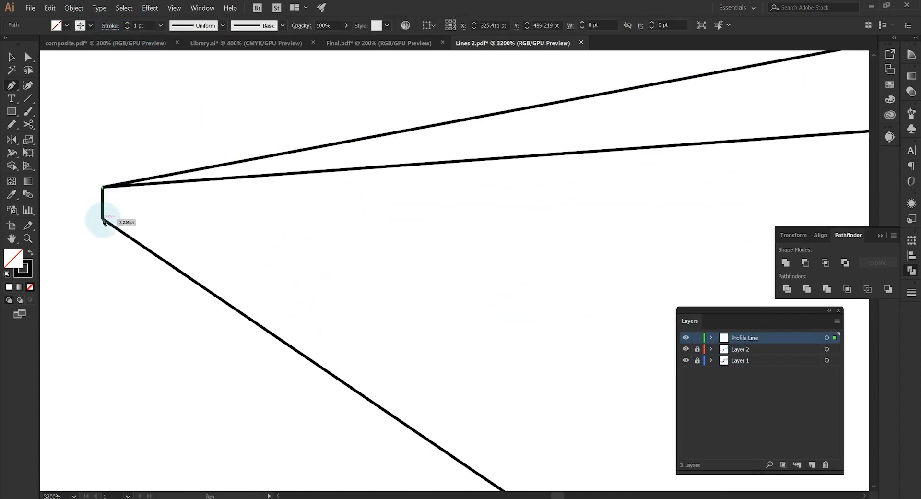
click(103, 220)
drag(639, 422, 168, 125)
scroll(191, 307, down, 1)
click(191, 308)
- Continue the profile outline along the lower wing's base and around the bottom edge of the projecting box
scroll(192, 308, down, 4)
scroll(501, 286, up, 5)
click(510, 265)
scroll(513, 279, down, 5)
scroll(84, 195, up, 2)
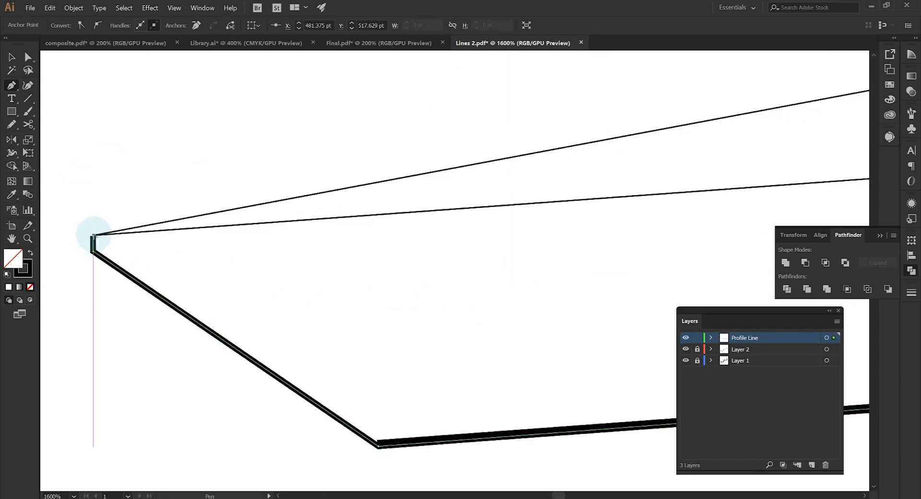
scroll(94, 235, down, 5)
scroll(259, 255, up, 6)
scroll(245, 238, down, 3)
scroll(470, 298, up, 3)
click(471, 335)
scroll(471, 334, down, 5)
scroll(624, 249, up, 4)
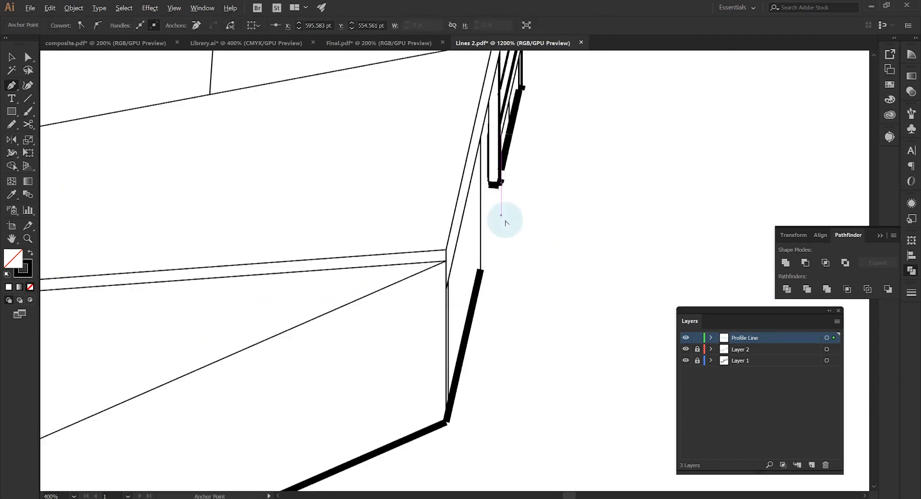
scroll(493, 273, up, 3)
click(458, 264)
- Trace the profile outline up the connecting wing's outer edge to the bottom corner where the upper wing begins
scroll(494, 175, down, 4)
click(422, 267)
drag(441, 185, 363, 294)
click(362, 312)
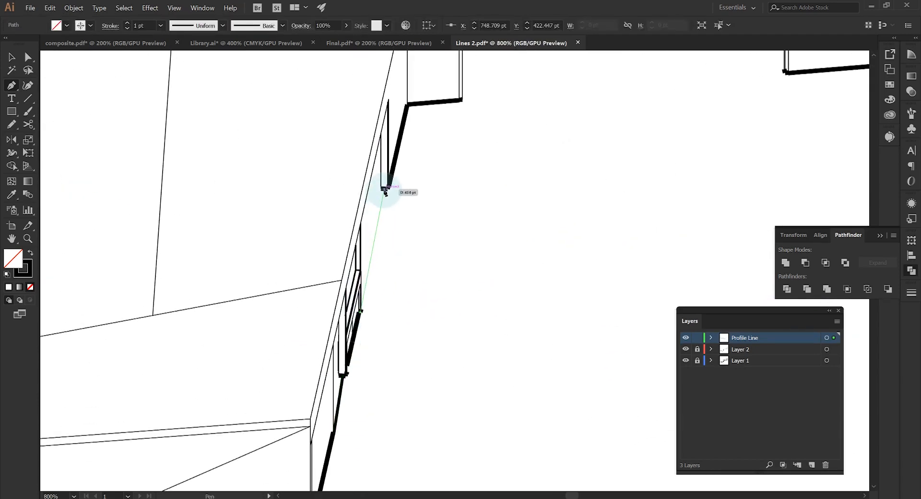
click(384, 190)
drag(462, 109, 347, 214)
click(346, 207)
- Trace the profile outline along the upper wing's bottom edge, straight across the window openings, to its far corner
click(671, 180)
drag(686, 179, 326, 224)
click(460, 212)
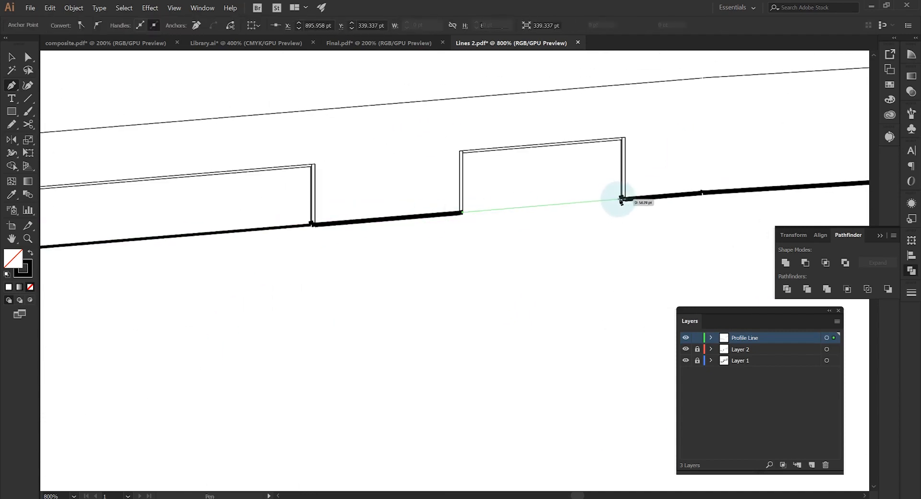
click(624, 200)
drag(703, 187, 53, 242)
click(489, 220)
scroll(505, 229, up, 4)
scroll(448, 217, down, 4)
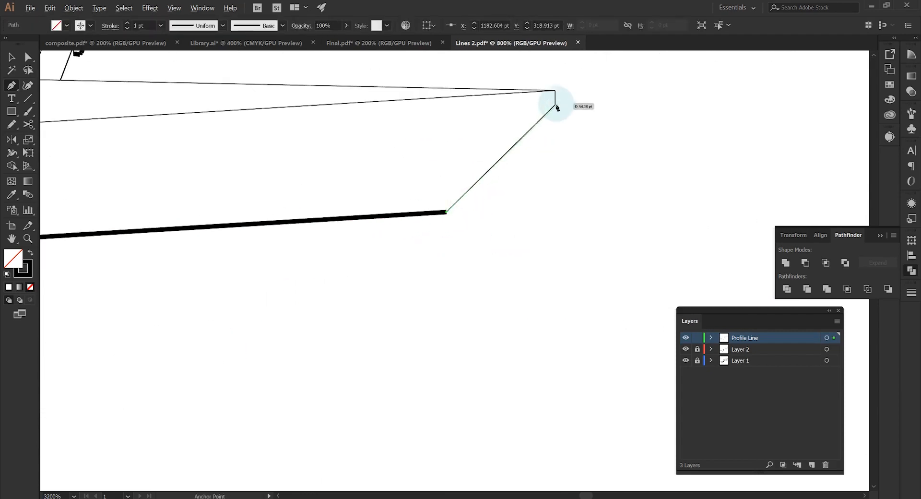
- Trace the outline around the upper wing's pointed tip and back along its top edge to the rear roof's side
scroll(557, 105, up, 3)
click(553, 106)
click(553, 62)
scroll(553, 62, down, 3)
drag(183, 96, 545, 183)
click(175, 132)
drag(217, 103, 205, 193)
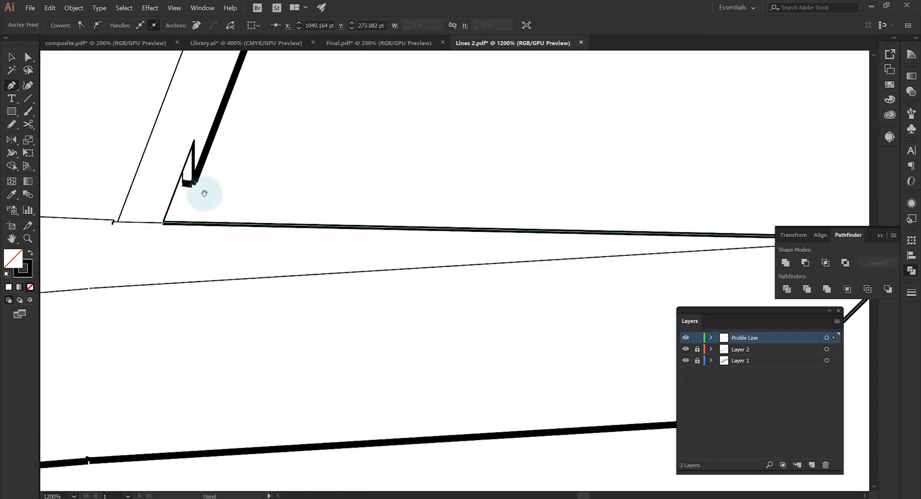
key(ctrl+z)
click(177, 224)
- Trace the profile outline up the rear roof's outer side to the roof peak
scroll(236, 228, down, 4)
scroll(243, 170, up, 5)
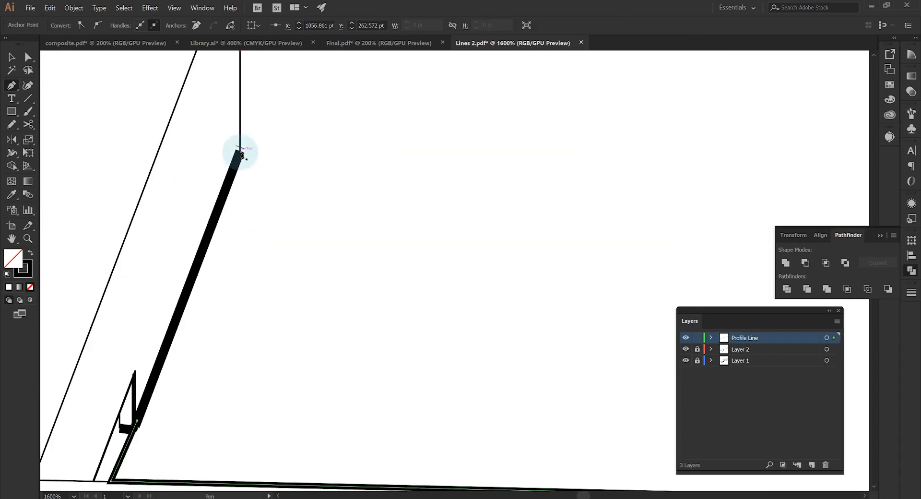
click(240, 152)
scroll(269, 159, down, 4)
scroll(318, 138, up, 4)
click(318, 114)
scroll(352, 163, down, 3)
scroll(352, 101, up, 2)
scroll(347, 229, down, 1)
scroll(331, 119, up, 3)
click(367, 116)
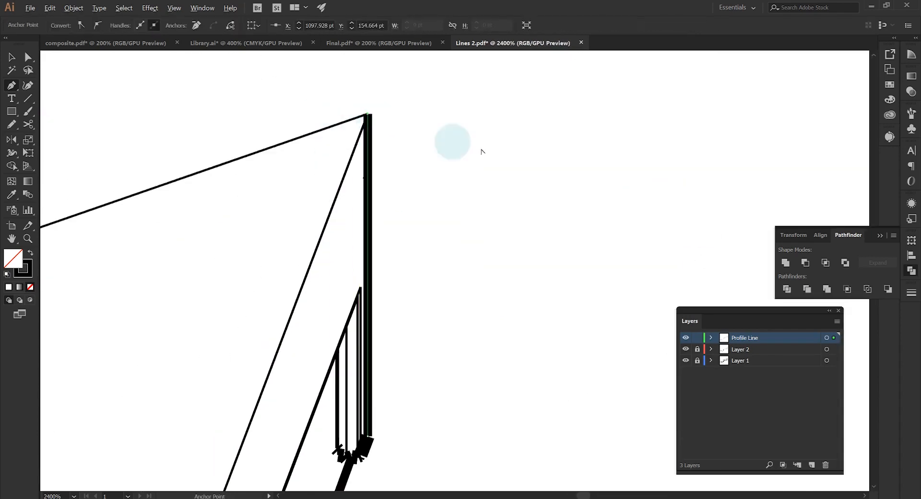
- Trace the outline down the rear roof's long edge to its back corner and on to the lower wing's roof edge
scroll(508, 156, down, 6)
scroll(266, 271, up, 5)
scroll(187, 283, up, 3)
click(225, 275)
click(111, 271)
scroll(286, 231, down, 8)
scroll(282, 334, up, 6)
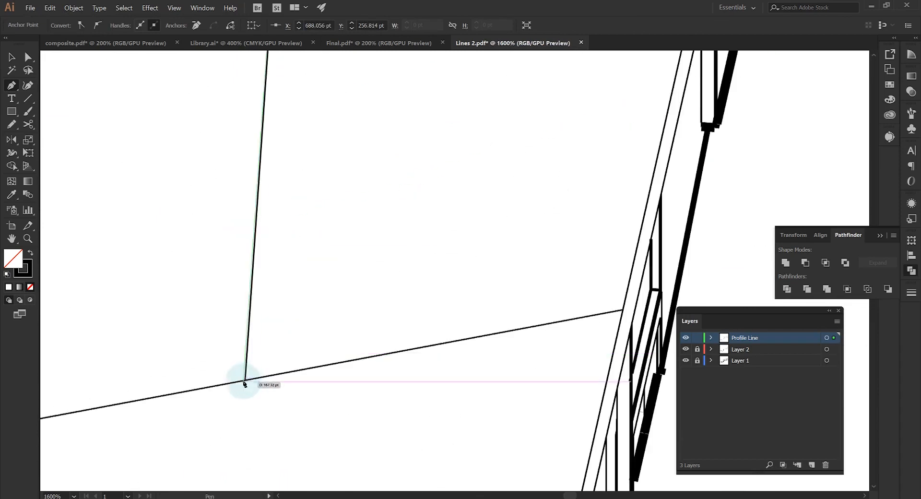
click(244, 381)
- Close the profile outline at the lower wing's outer tip and deselect it
scroll(312, 338, down, 7)
scroll(185, 368, up, 3)
scroll(202, 357, up, 5)
click(144, 304)
click(144, 320)
click(88, 337)
scroll(89, 337, down, 6)
drag(319, 306, 358, 357)
key(v)
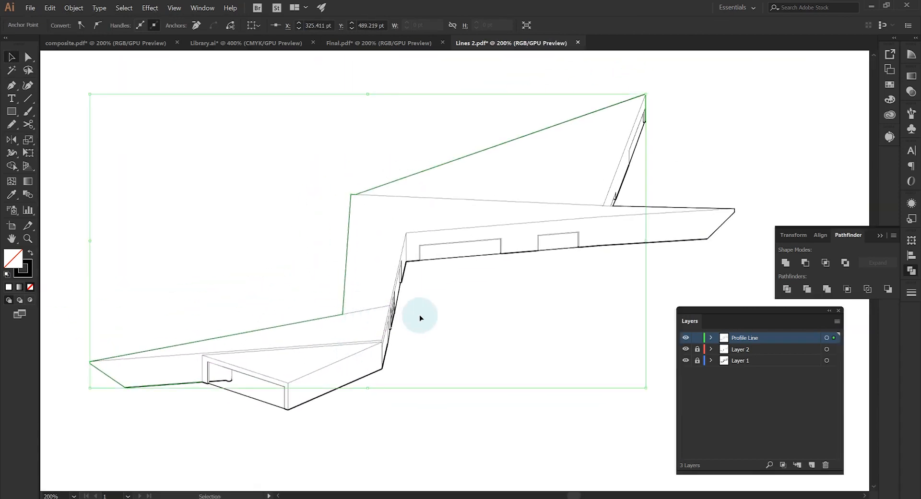
click(420, 314)
- Unlock Layer 1 and Layer 2 and delete the curved base linework inside the projecting box's window opening
click(699, 352)
scroll(264, 352, up, 10)
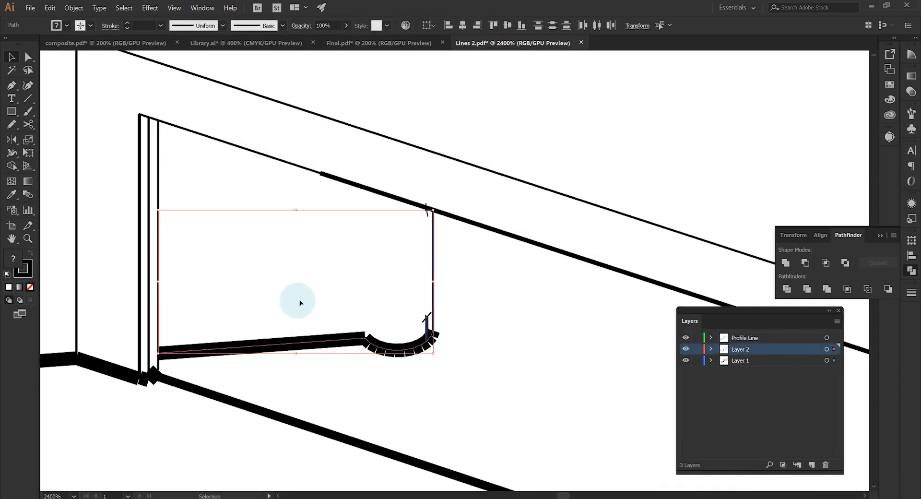
scroll(298, 294, down, 10)
scroll(304, 315, up, 4)
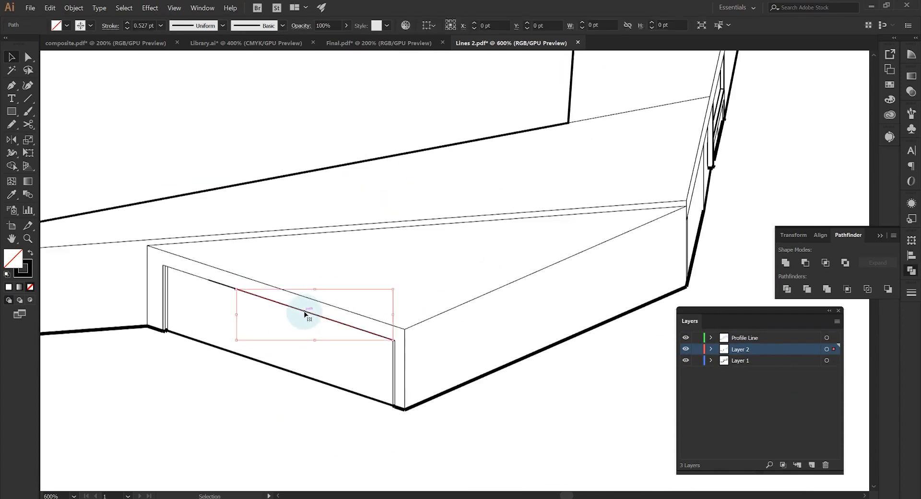
- Delete the two thicker 0.527 pt segments along the top edge of the projecting box's window opening
scroll(218, 288, up, 5)
click(270, 282)
key(Delete)
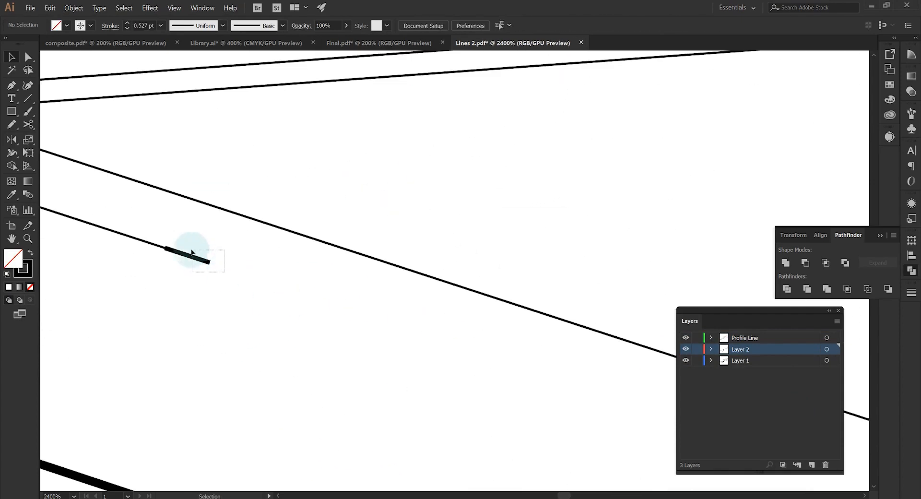
click(191, 255)
key(Delete)
- Extend the window opening's thin top line to its far corner and remove the surplus inner line along the connecting wing's edge
click(161, 247)
scroll(167, 250, down, 6)
drag(166, 250, 293, 276)
scroll(288, 290, up, 5)
click(265, 311)
scroll(316, 316, down, 5)
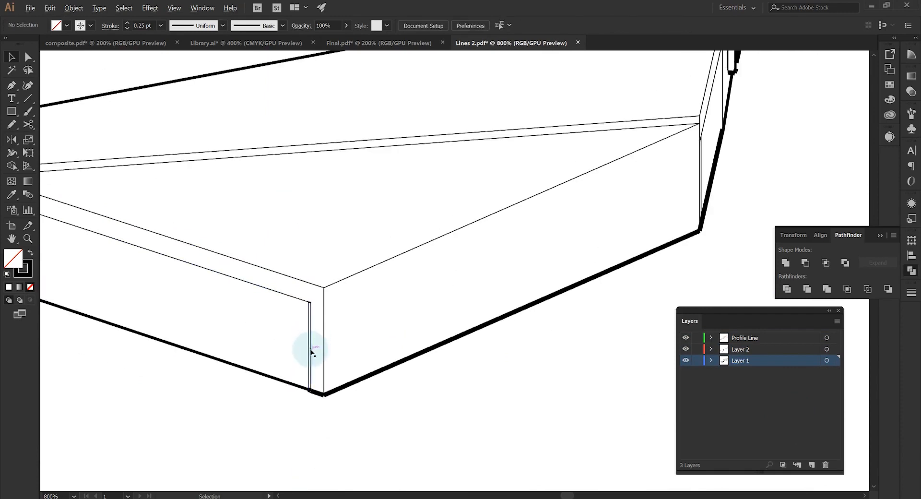
scroll(557, 263, up, 4)
scroll(490, 298, down, 4)
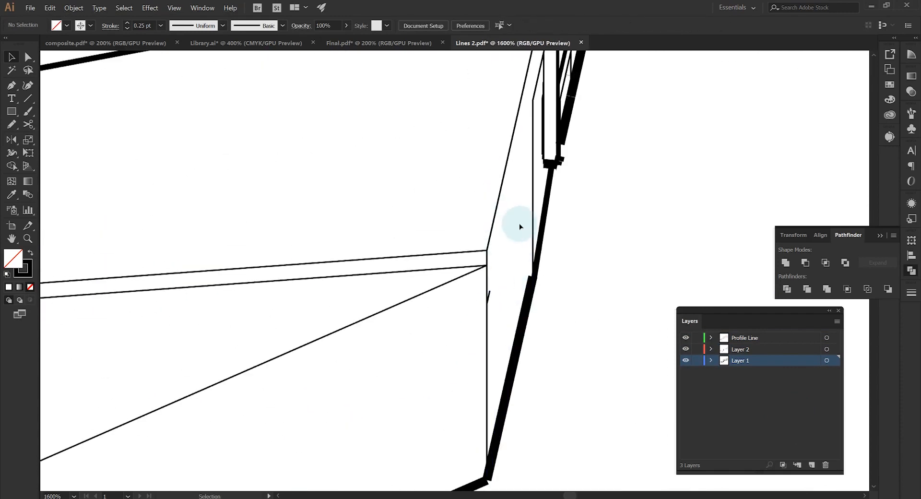
scroll(494, 301, down, 3)
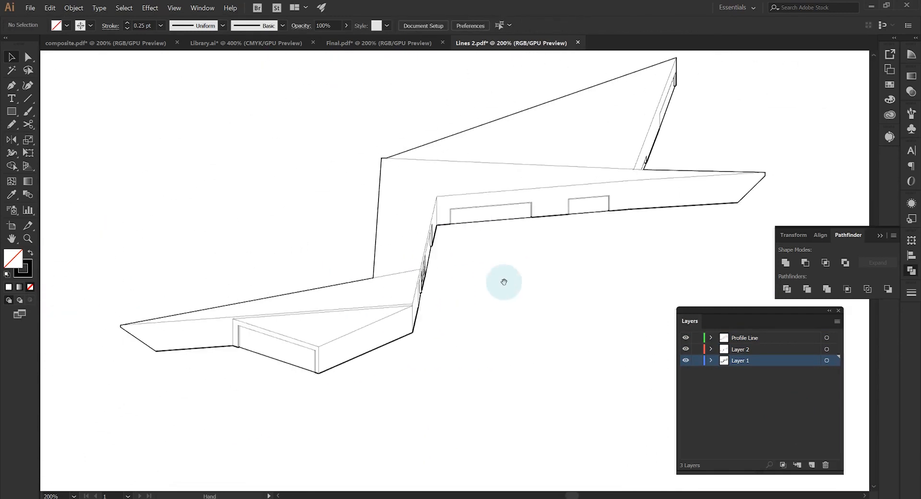
- Switch to Final.pdf, unlock the Glass Etch layer and copy one glass etch mark from the long window
key(ctrl+shift+Tab)
click(415, 299)
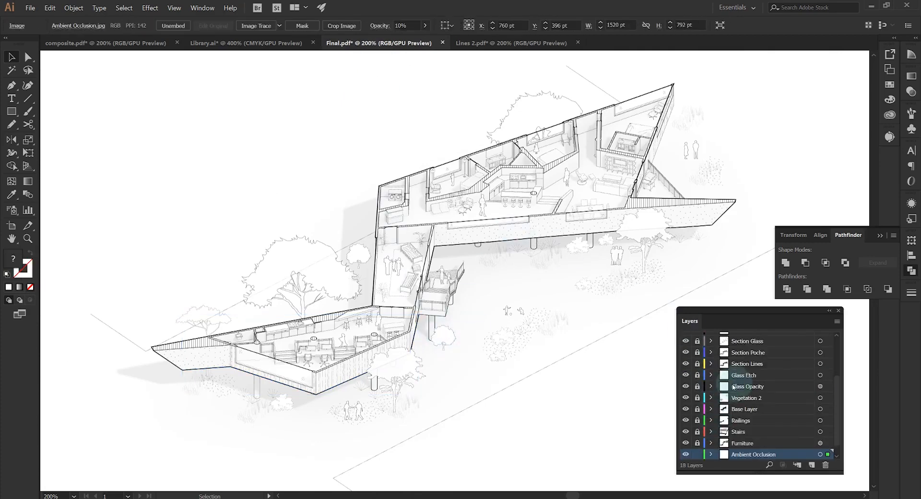
alt+click(696, 374)
scroll(525, 243, up, 4)
click(528, 246)
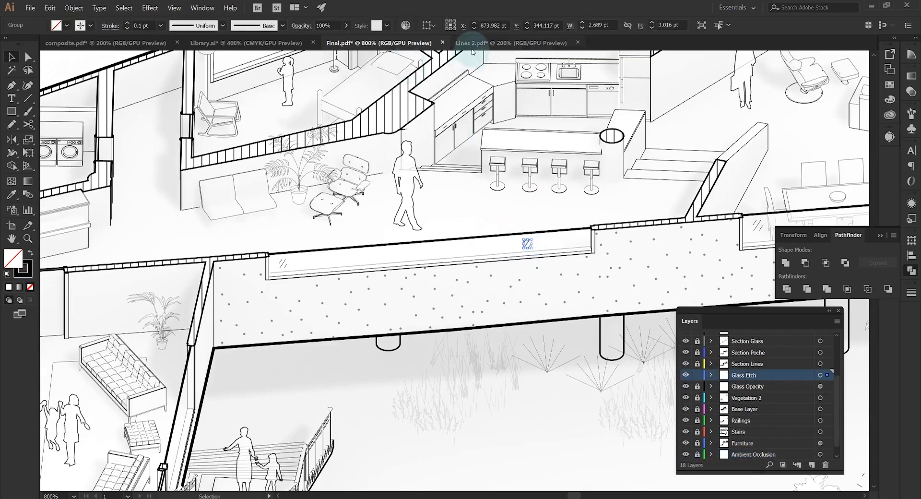
- Paste the etch mark into Lines 2.pdf and place copies in the projecting box's window and the upper wing's wide window
click(473, 44)
scroll(345, 227, up, 5)
key(ctrl+v)
click(458, 266)
drag(457, 266, 279, 254)
click(288, 251)
scroll(283, 251, down, 2)
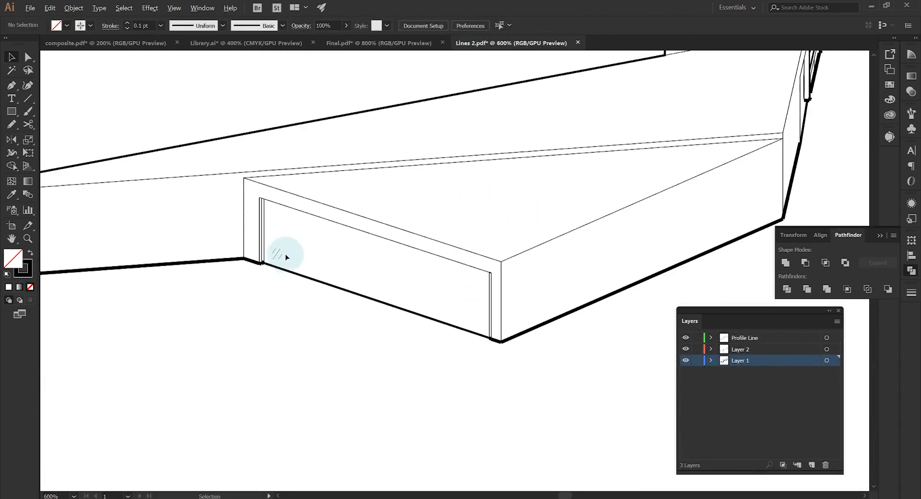
scroll(370, 294, down, 3)
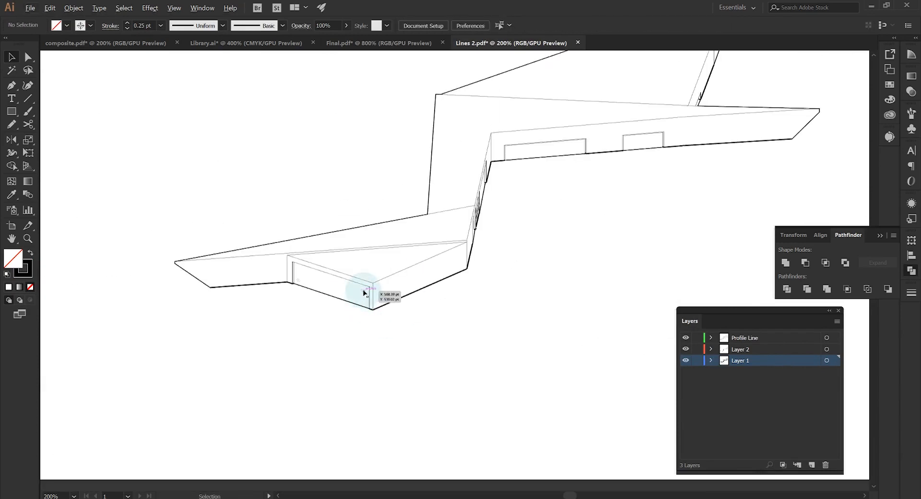
scroll(623, 151, up, 3)
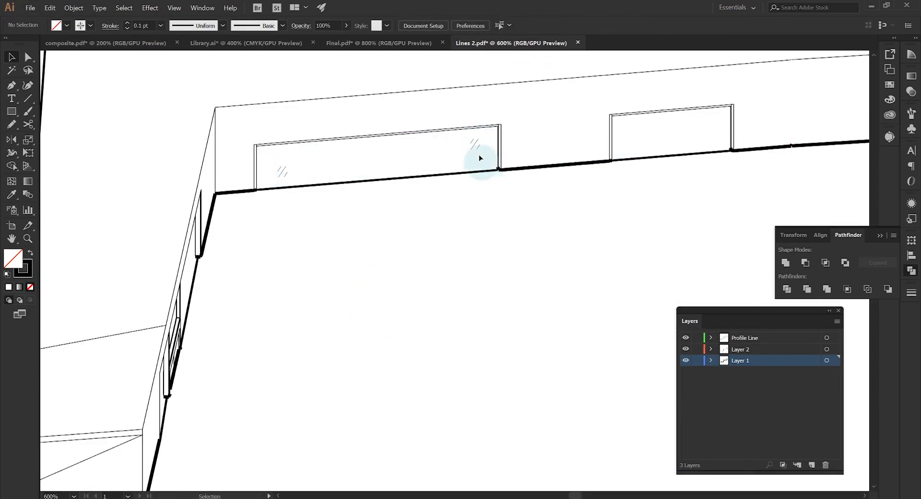
- Place a copy of the glass etch mark in the upper wing's smaller window
drag(476, 149, 678, 142)
scroll(578, 190, down, 3)
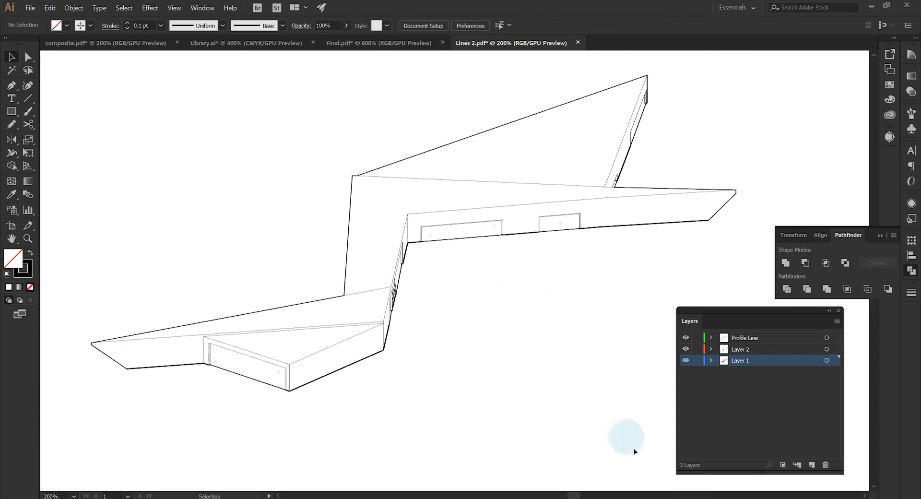
- Rename Layer 1 as Base Lines and merge Layer 2's linework into Profile Line, removing the emptied layer
click(784, 380)
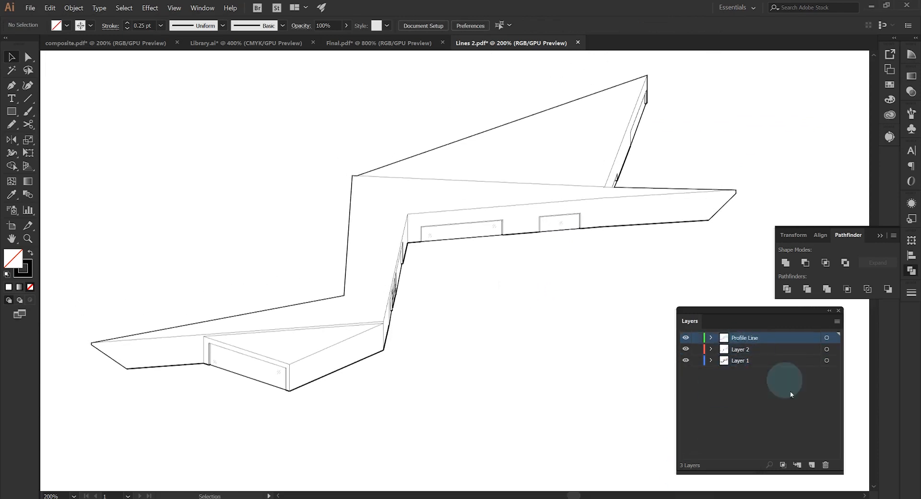
click(738, 361)
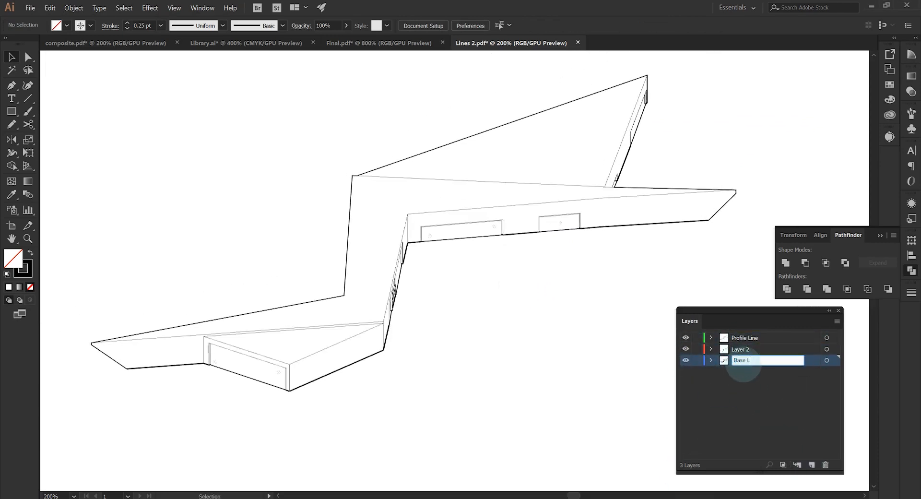
click(740, 349)
click(827, 348)
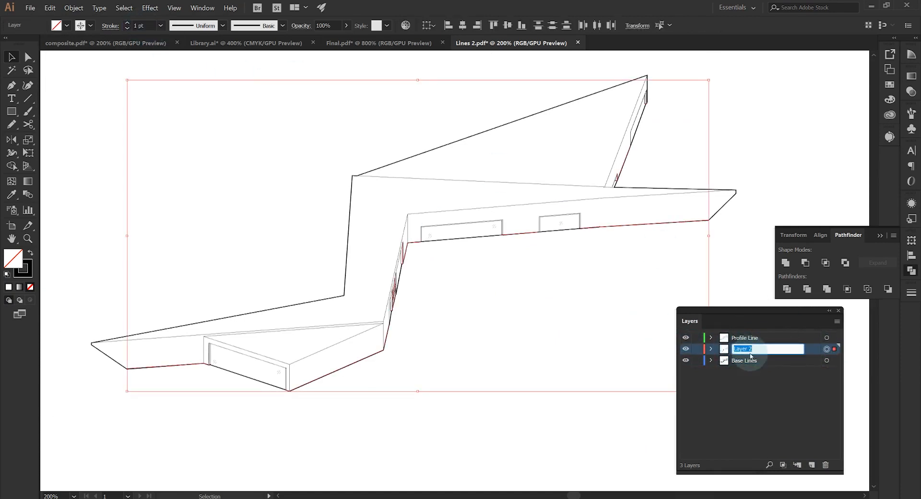
drag(836, 349, 834, 338)
drag(831, 465, 826, 465)
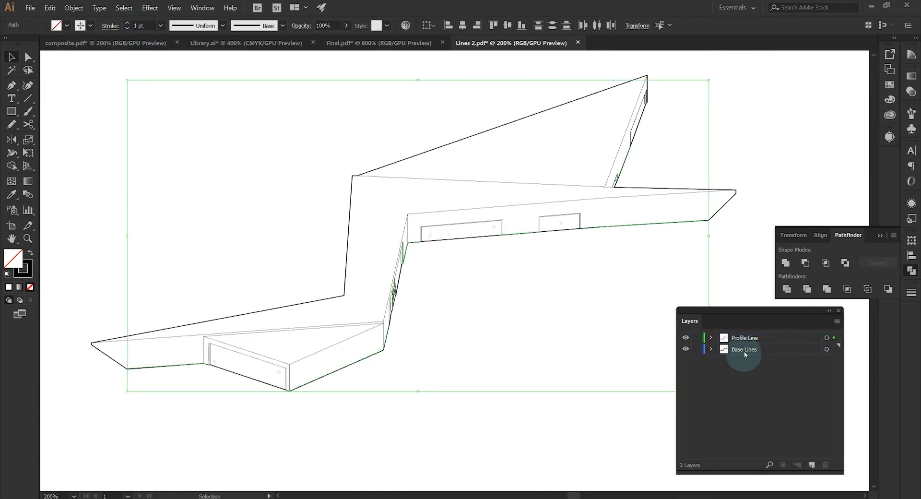
- Add a new layer above Profile Line and name it Hatch
click(745, 340)
click(596, 350)
click(812, 465)
double_click(745, 340)
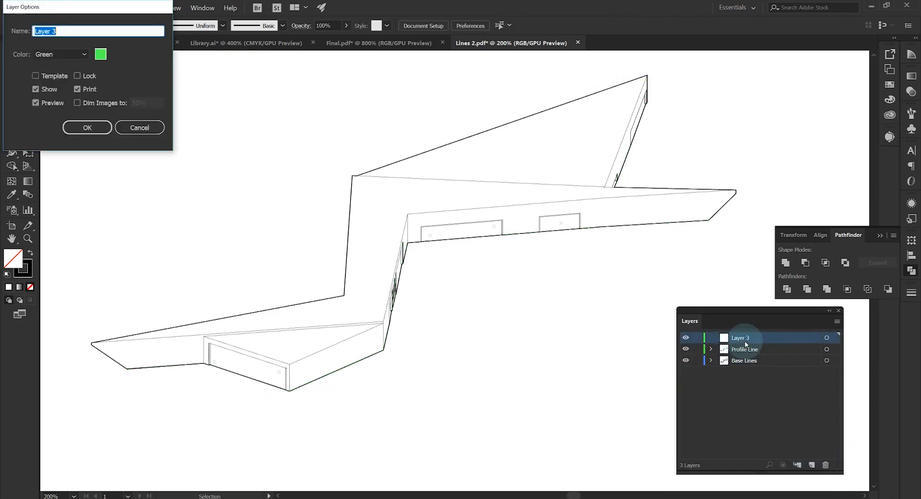
text(Hatch)
key(Return)
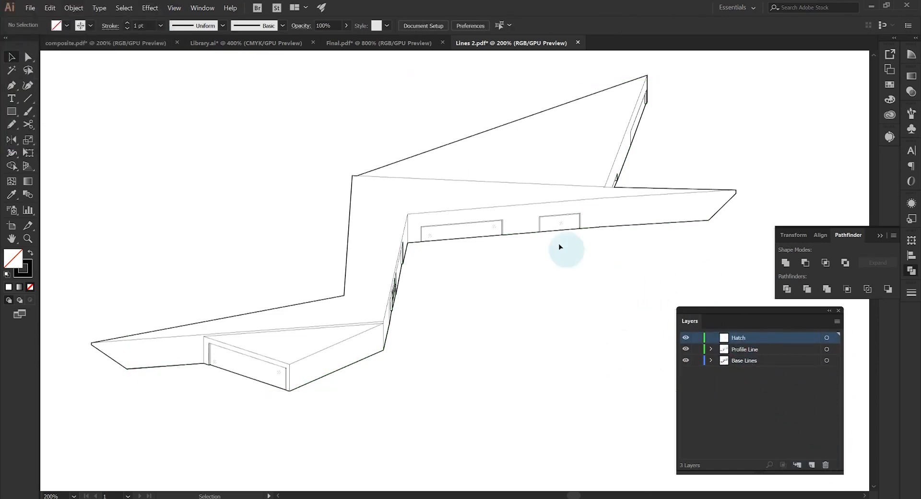
- Switch to Final.pdf, show and unlock the Reference layer, and copy the dotted and vertical-line hatch swatch squares
click(373, 44)
scroll(411, 238, down, 2)
drag(305, 293, 457, 268)
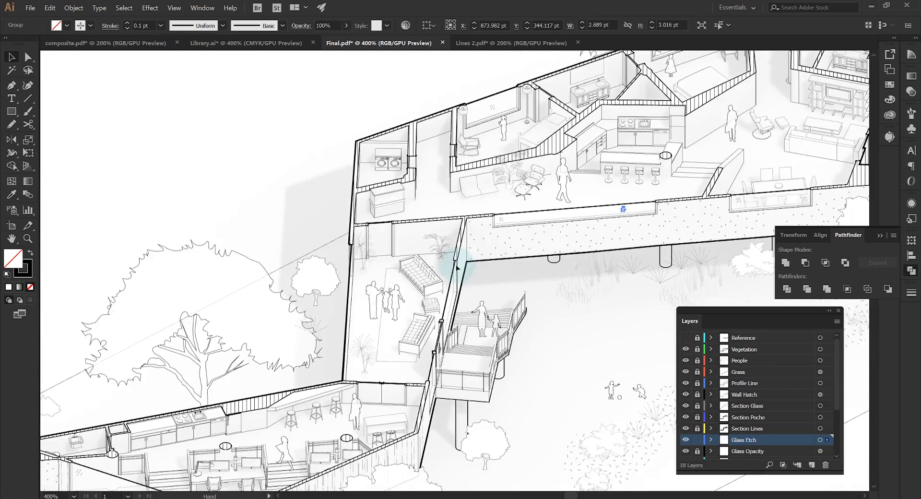
scroll(457, 268, down, 2)
click(689, 338)
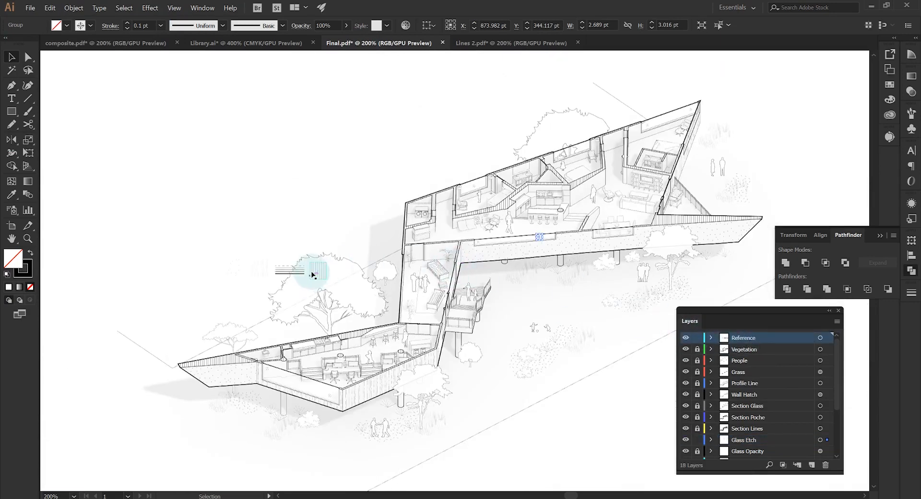
scroll(236, 270, up, 2)
shift+click(245, 275)
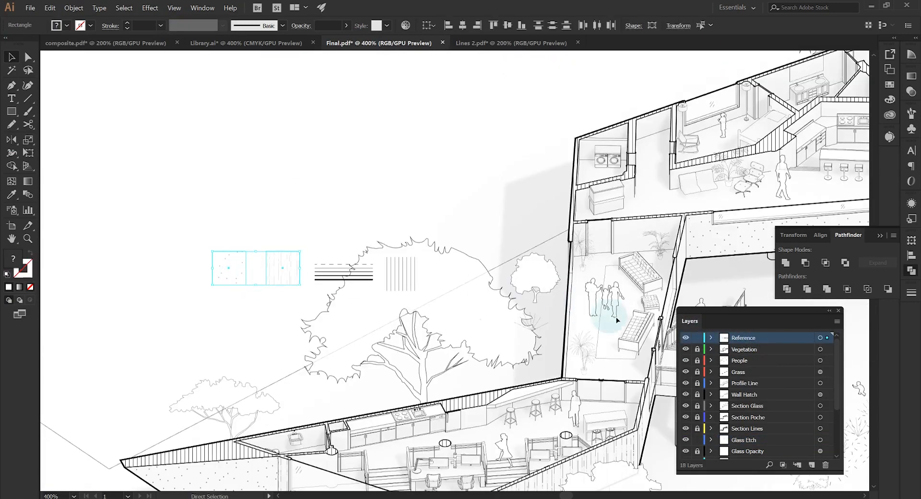
- Paste the hatch swatches into Lines 2.pdf on the Hatch layer and select the dotted square for its fill
click(472, 44)
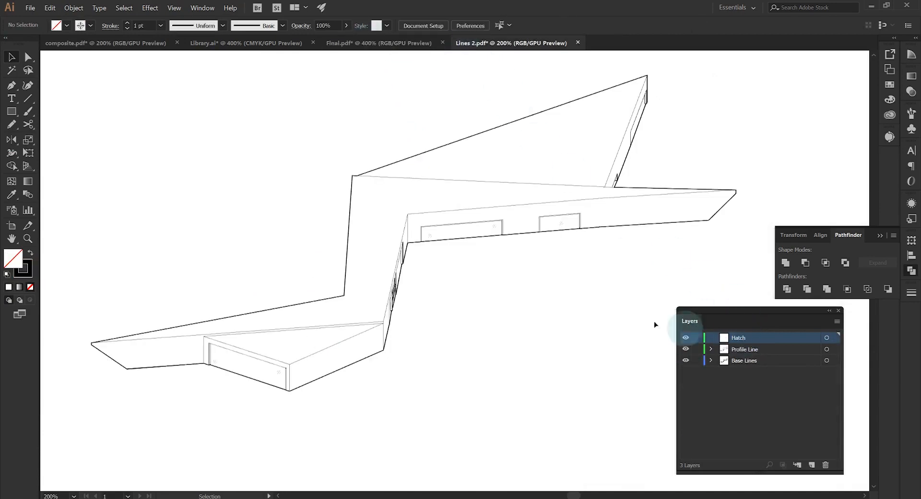
drag(554, 316, 511, 279)
key(ctrl+v)
click(490, 297)
scroll(393, 271, up, 2)
click(498, 282)
scroll(506, 293, down, 2)
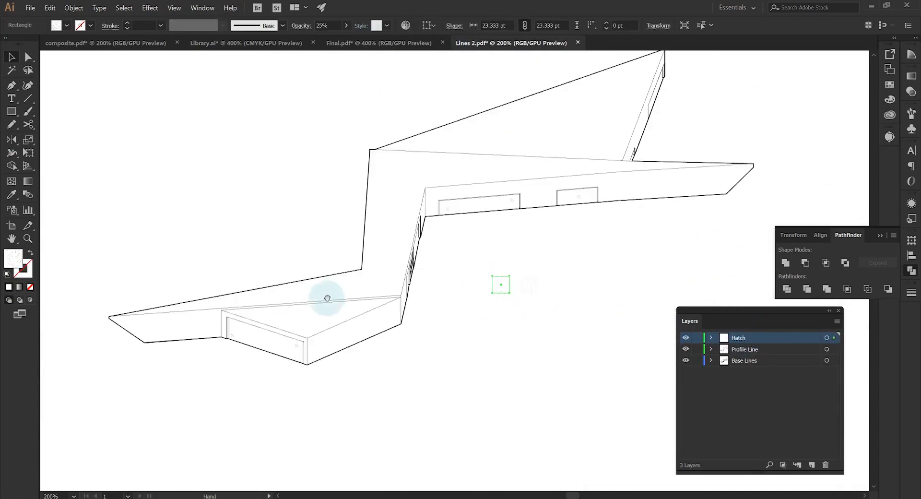
- Lock the Profile Line and Base Lines layers and start a dotted Pen outline along the lower wing's side wall to the projecting box
drag(327, 298, 422, 290)
key(p)
scroll(275, 349, up, 1)
scroll(224, 336, up, 4)
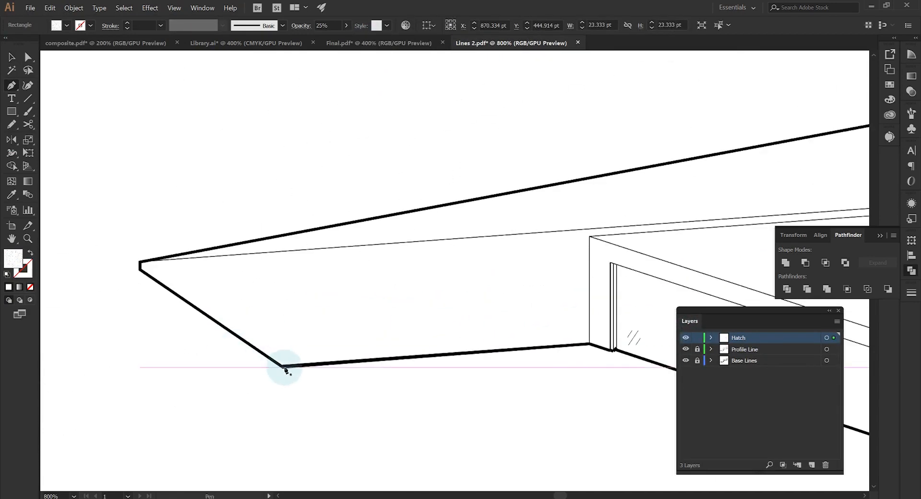
click(589, 344)
scroll(592, 243, up, 2)
click(586, 234)
scroll(497, 244, down, 3)
drag(719, 240, 375, 242)
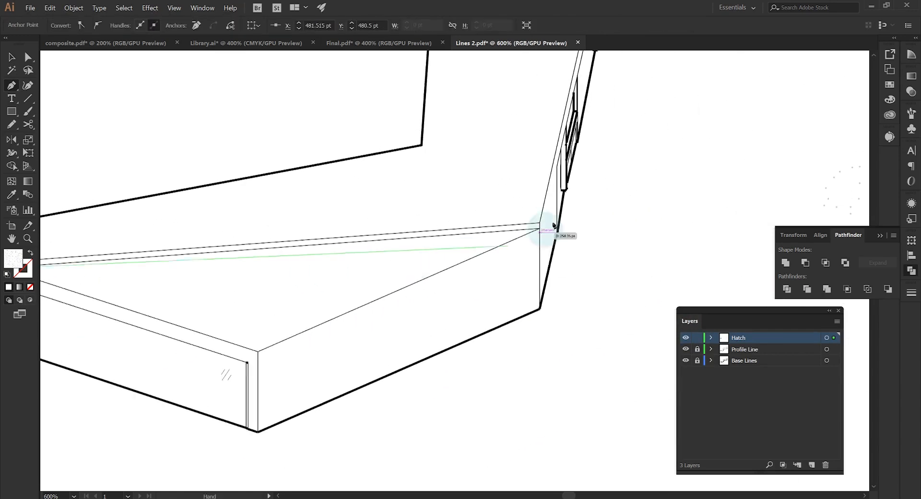
- Continue the dotted hatch outline up the connecting wing's wall, following its window openings, to the upper wing's corner
scroll(546, 234, up, 4)
click(518, 215)
drag(522, 273, 526, 136)
click(525, 394)
click(592, 93)
click(422, 276)
click(361, 258)
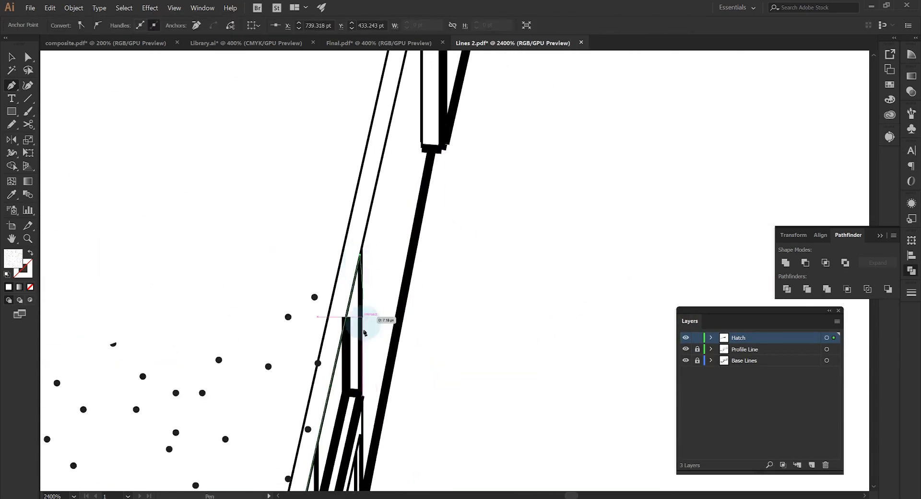
click(362, 482)
click(432, 149)
scroll(461, 208, down, 4)
scroll(460, 243, down, 2)
click(417, 199)
- Trace the dotted hatch outline around the upper wing's wide and smaller windows so both stay outside the hatch
scroll(419, 197, up, 3)
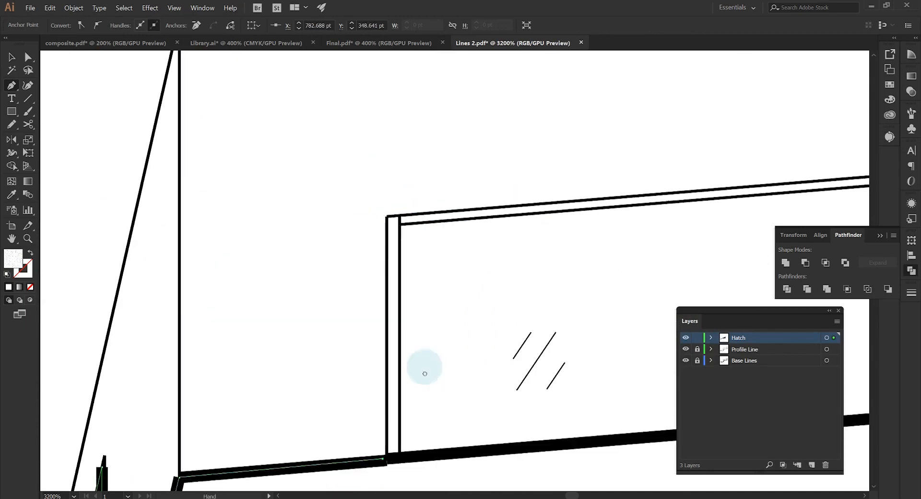
click(387, 456)
click(387, 216)
click(417, 282)
click(417, 464)
click(396, 439)
click(395, 253)
drag(787, 211, 323, 264)
click(431, 266)
click(437, 446)
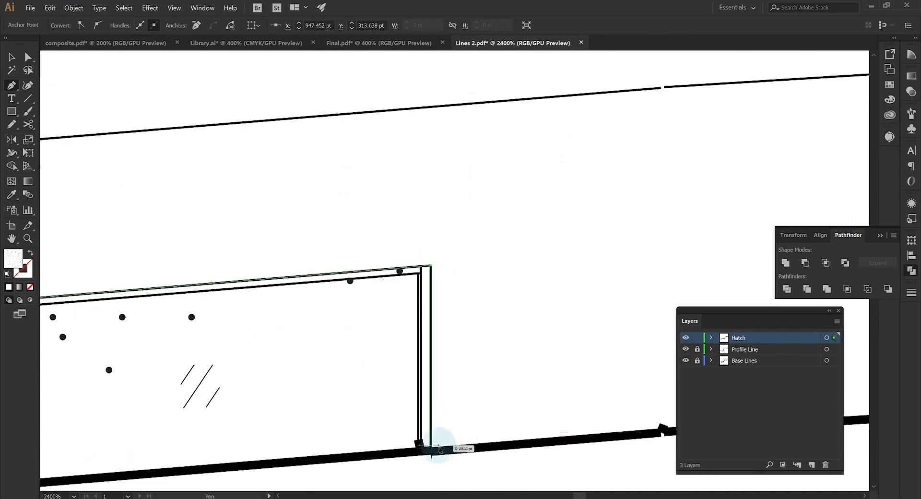
- Complete the dotted wall hatch around the upper wing's pointed end and back along the wall's top edges to the lower wing's tip
scroll(613, 386, up, 3)
click(613, 386)
click(472, 442)
drag(285, 380, 516, 310)
click(475, 232)
scroll(402, 243, down, 5)
scroll(360, 302, up, 4)
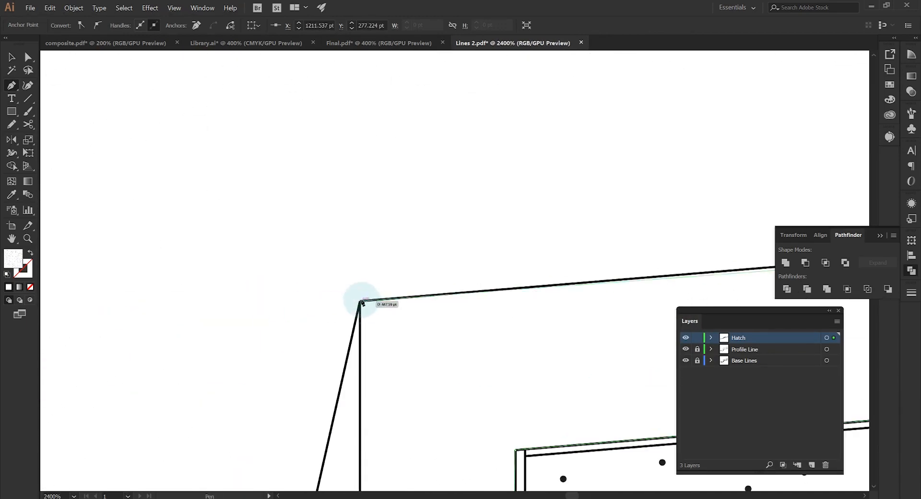
click(360, 302)
drag(360, 432, 480, 96)
click(370, 448)
scroll(370, 449, down, 3)
drag(82, 376, 235, 331)
click(169, 339)
- Trace the long roof surface across the lower, connecting and upper wings with the dotted hatch fill and deselect it
drag(792, 192, 323, 326)
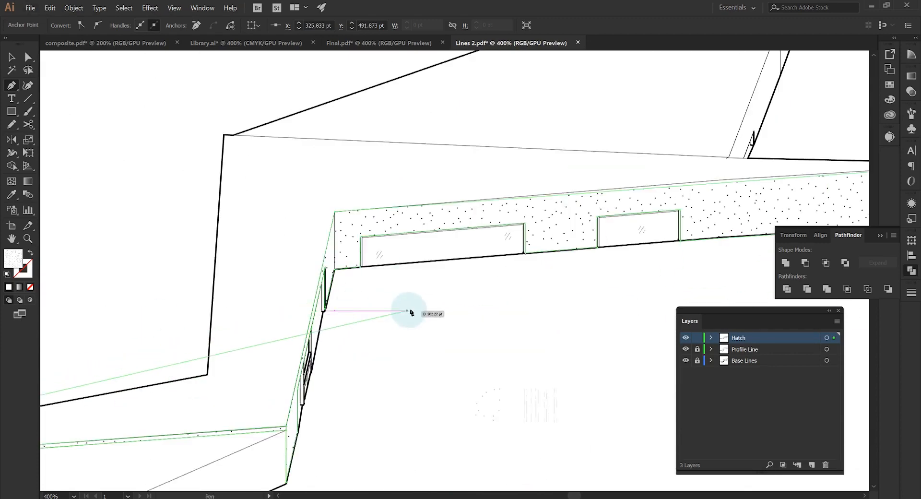
mouse_move(163, 356)
mouse_down()
mouse_move(290, 302)
mouse_move(561, 288)
mouse_up()
scroll(561, 288, down, 1)
click(214, 372)
click(594, 301)
click(607, 121)
drag(651, 144, 307, 154)
scroll(787, 160, up, 3)
click(792, 159)
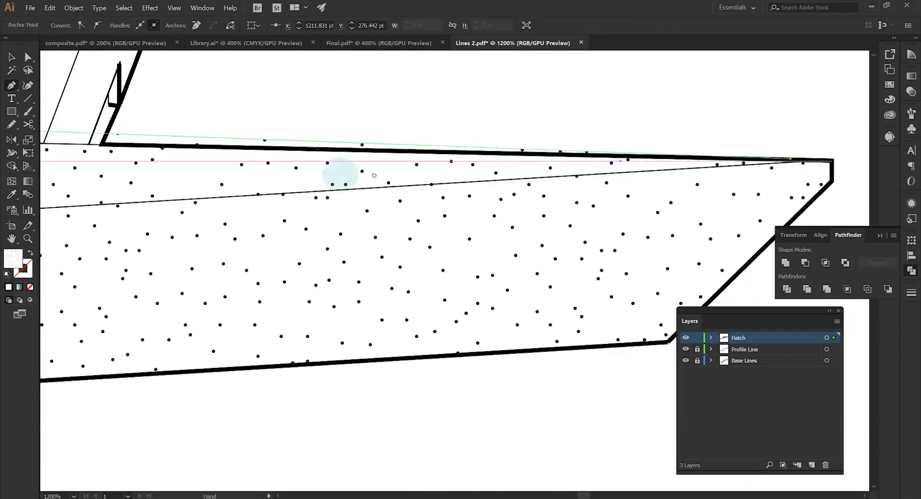
scroll(372, 175, down, 3)
click(436, 206)
scroll(450, 320, up, 4)
click(451, 321)
scroll(451, 321, down, 5)
scroll(181, 324, up, 4)
scroll(181, 324, down, 4)
ctrl+click(481, 293)
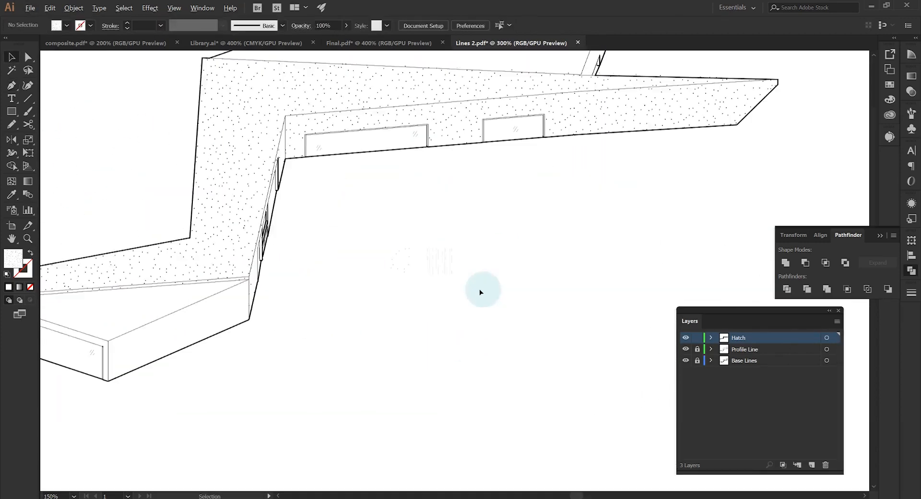
- Trace the projecting box's side and front walls with the vertical-line hatch fill, leaving out the window opening
scroll(214, 303, up, 5)
click(214, 302)
scroll(243, 189, up, 3)
click(243, 189)
scroll(395, 263, down, 3)
click(415, 251)
scroll(416, 250, down, 4)
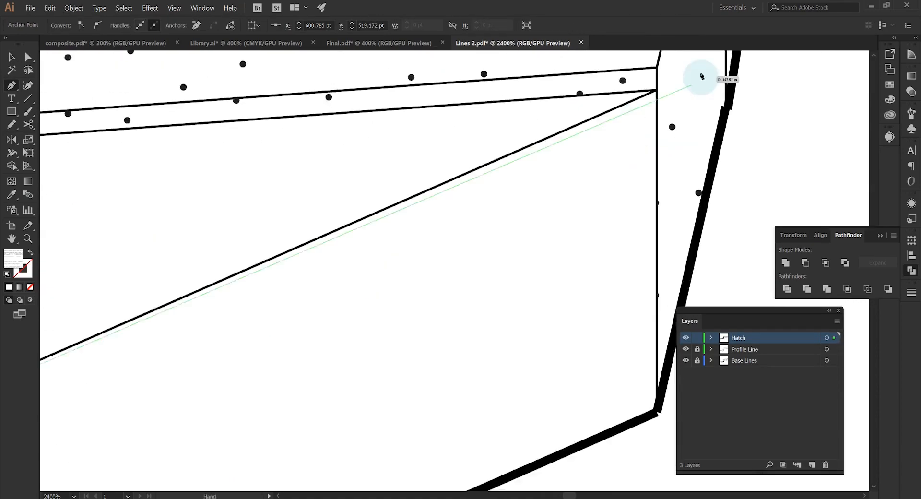
click(658, 90)
click(593, 228)
scroll(593, 229, down, 4)
click(440, 360)
click(386, 338)
mouse_move(307, 178)
mouse_down()
mouse_move(463, 207)
mouse_move(595, 259)
mouse_up()
scroll(329, 353, down, 3)
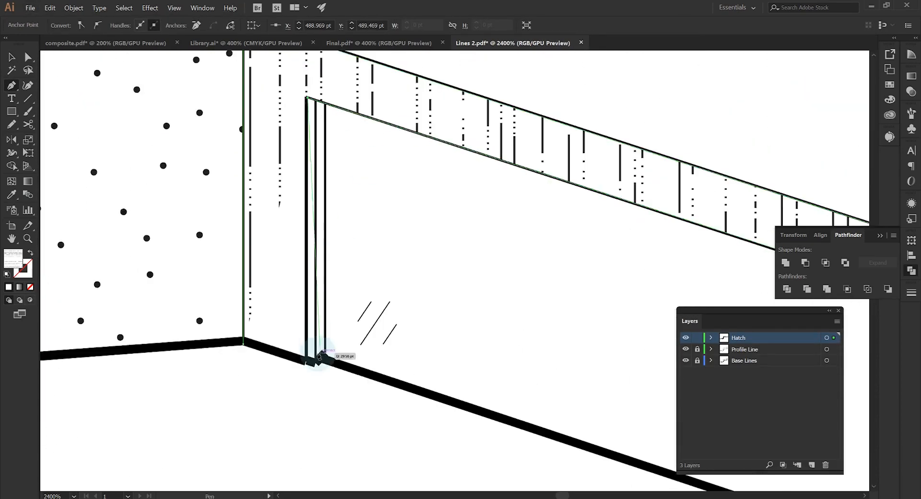
click(322, 356)
- Trace the narrow sloping wall of the upper triangular volume with the vertical-line hatch fill, leaving out its openings
scroll(319, 230, down, 4)
scroll(458, 329, up, 4)
click(456, 329)
scroll(456, 329, down, 3)
scroll(480, 400, up, 5)
click(471, 264)
scroll(470, 264, down, 4)
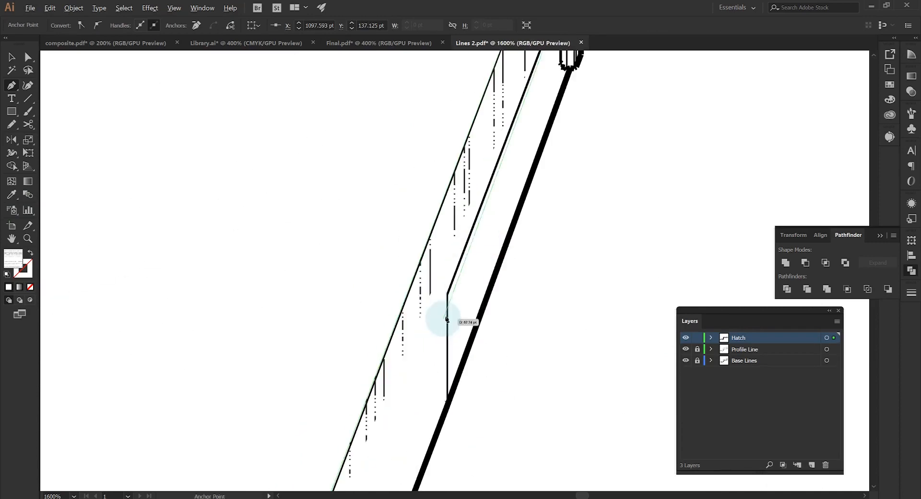
click(446, 319)
click(447, 390)
click(439, 401)
click(443, 327)
click(391, 323)
scroll(398, 331, down, 6)
ctrl+click(485, 350)
scroll(432, 359, up, 1)
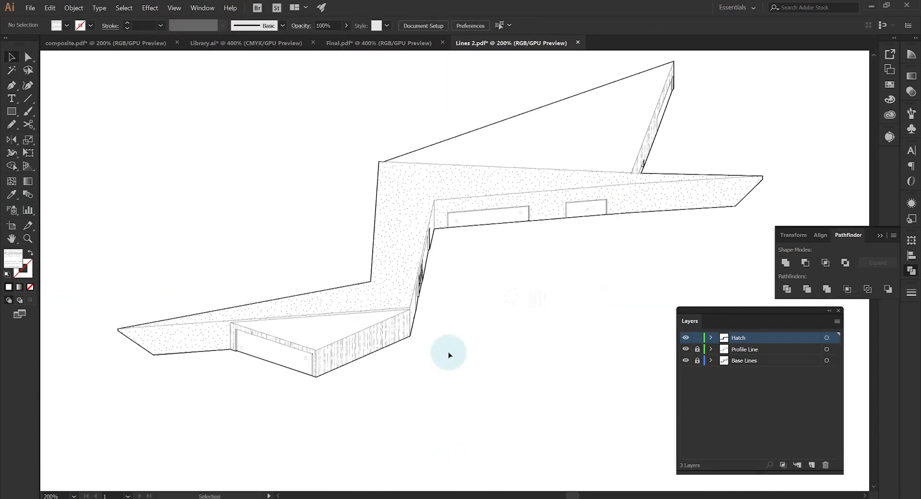
- Trace the projecting box's triangular roof with the vertical-line hatch fill
scroll(448, 356, down, 3)
scroll(541, 356, down, 3)
scroll(499, 341, up, 4)
ctrl+click(477, 195)
scroll(269, 268, up, 3)
click(233, 275)
scroll(233, 275, down, 4)
scroll(526, 253, up, 4)
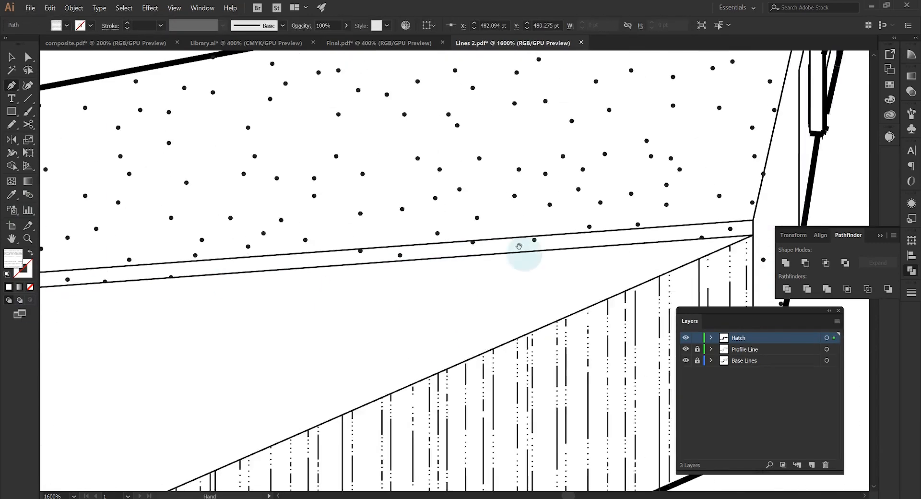
scroll(753, 236, up, 5)
drag(705, 193, 564, 305)
click(580, 308)
scroll(581, 308, down, 6)
scroll(494, 329, up, 5)
scroll(494, 327, down, 5)
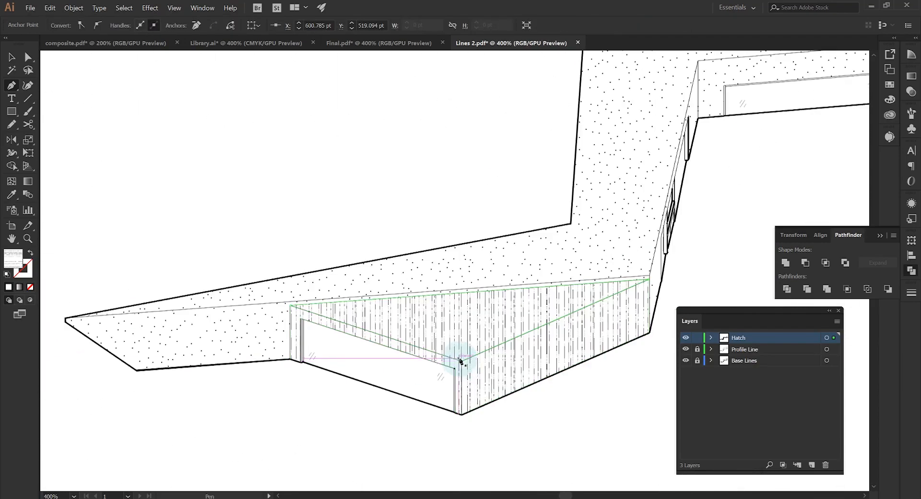
- Trace the large triangular roof of the upper volume with the vertical-line hatch fill and deselect it
scroll(333, 191, up, 4)
scroll(487, 200, up, 4)
click(574, 290)
scroll(573, 287, down, 10)
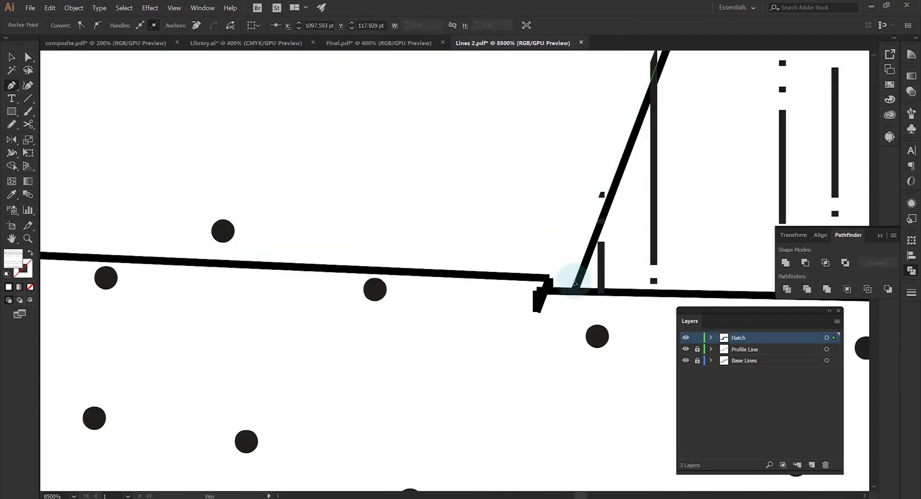
key(v)
drag(539, 358, 518, 265)
click(416, 330)
scroll(321, 243, up, 1)
scroll(264, 270, down, 1)
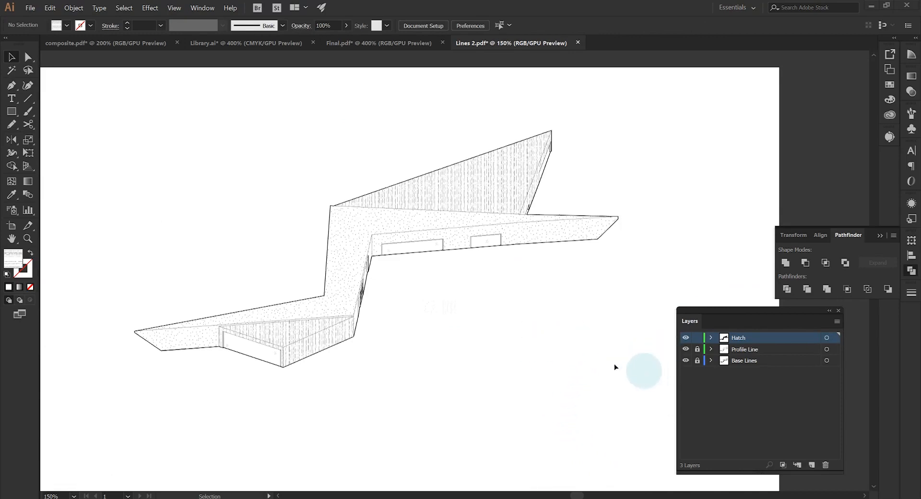
- Rotate only the line hatch pattern on the projecting box's triangular roof by 294°, leaving the shape itself untransformed
scroll(365, 339, up, 5)
click(323, 319)
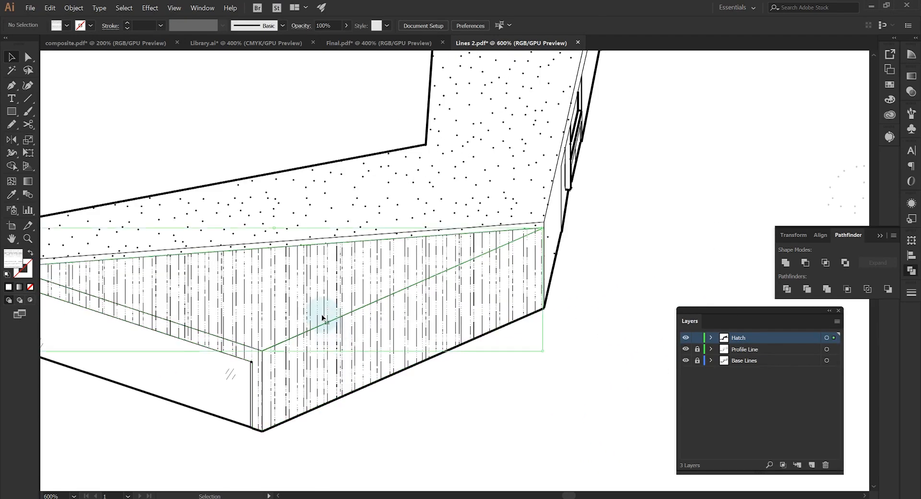
scroll(302, 317, up, 1)
scroll(280, 314, down, 2)
right_click(337, 310)
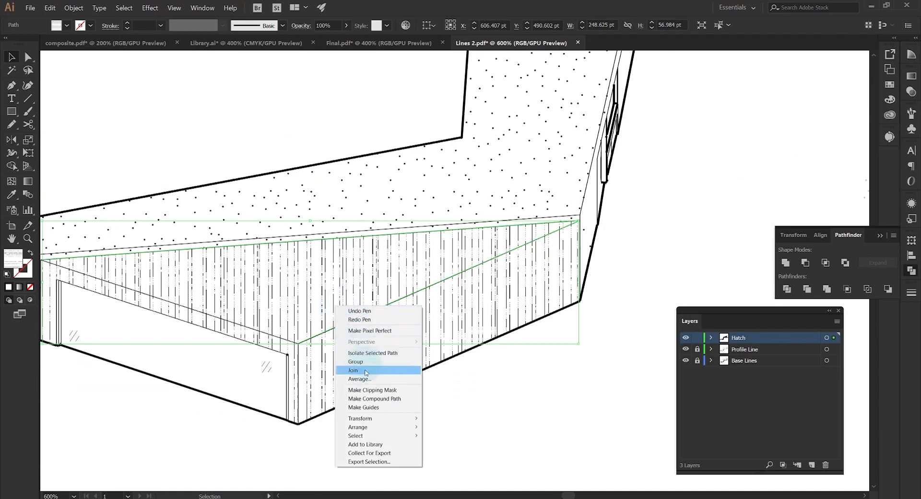
mouse_move(380, 417)
click(464, 438)
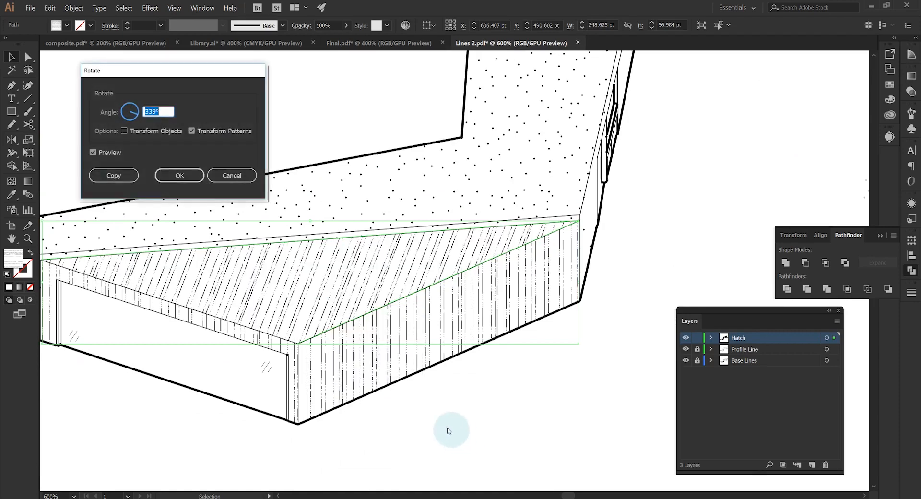
click(157, 133)
click(157, 134)
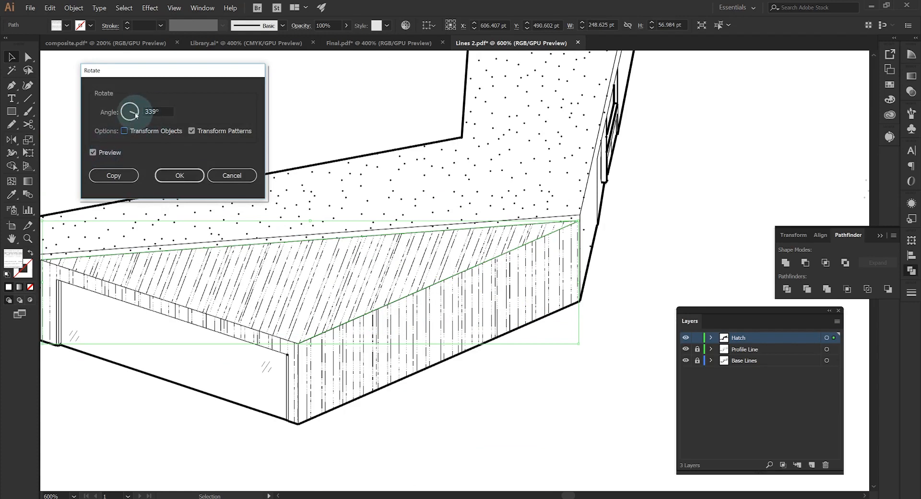
drag(136, 115, 133, 119)
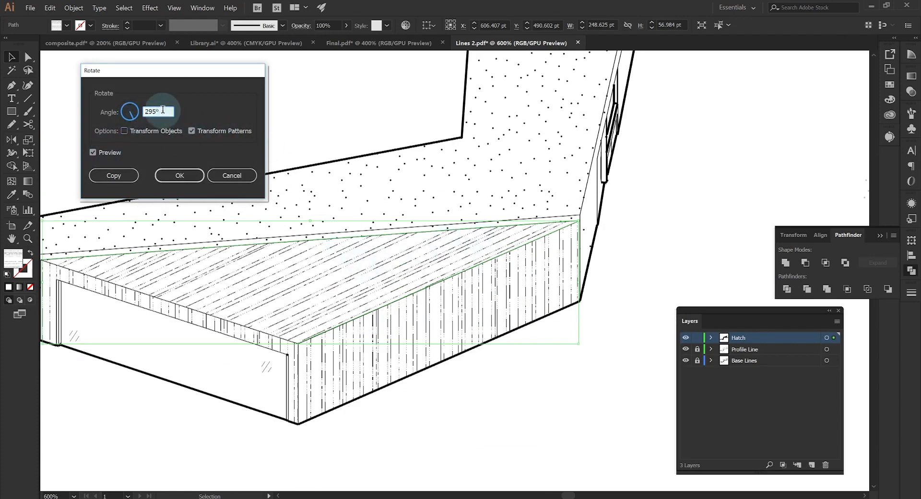
key(Tab)
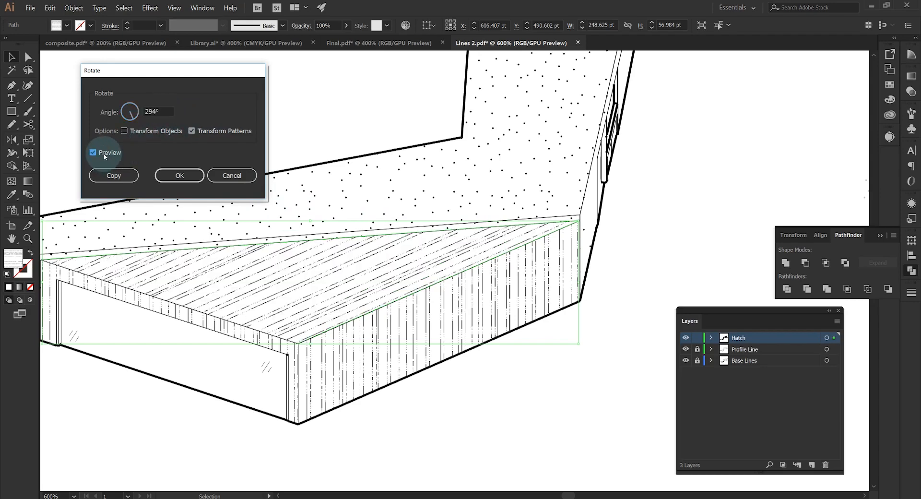
click(189, 178)
- Rotate only the line hatch pattern on the upper volume's large triangular roof by 338°
scroll(282, 300, down, 4)
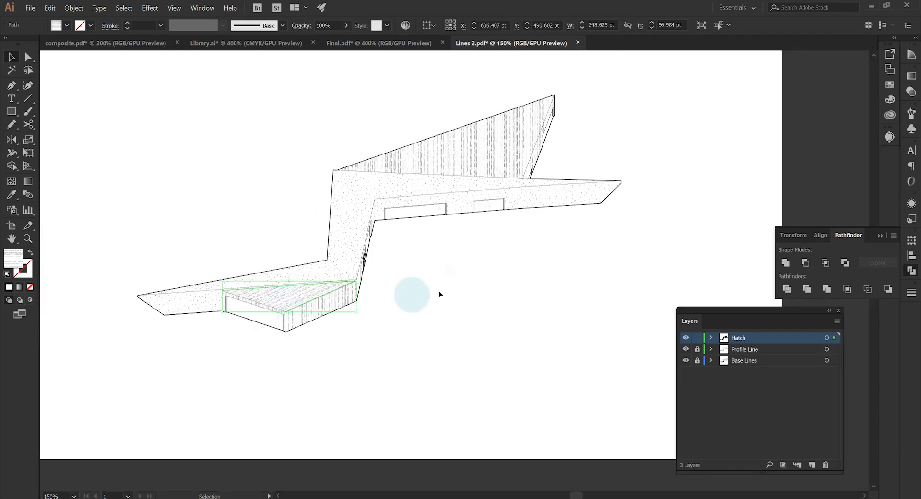
click(450, 273)
scroll(528, 157, up, 4)
drag(520, 132, 422, 253)
right_click(422, 252)
mouse_move(478, 361)
click(537, 418)
key(Escape)
right_click(421, 304)
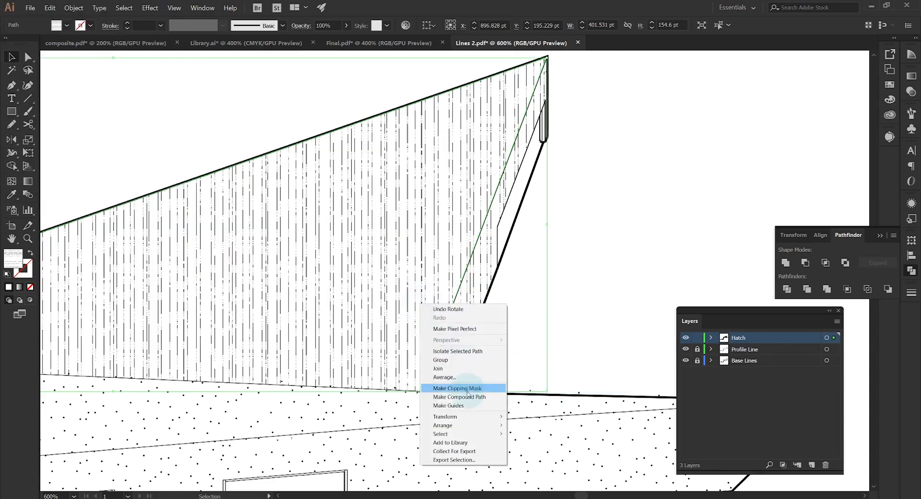
mouse_move(478, 416)
click(528, 436)
drag(130, 115, 143, 113)
text(335)
click(112, 150)
text(338)
click(106, 153)
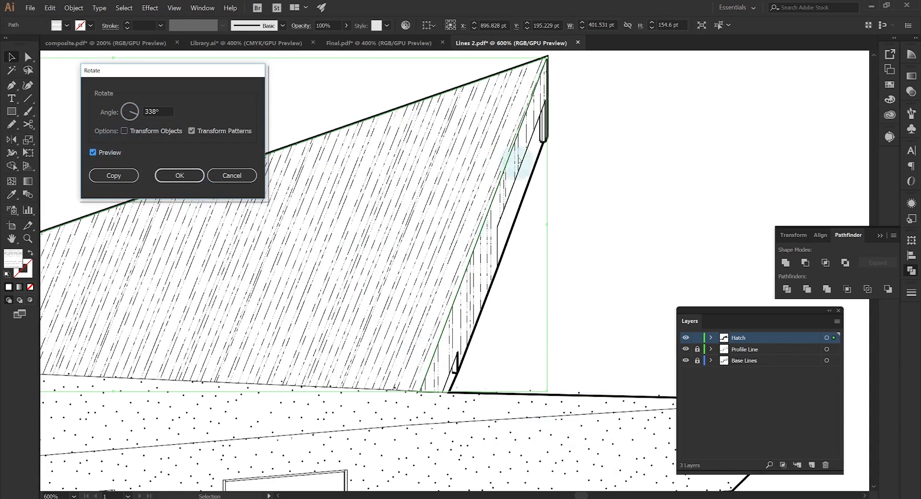
key(Return)
- Apply the line hatch sample's appearance with 15% opacity to the line-hatched walls and roofs
scroll(451, 95, down, 3)
click(473, 233)
drag(473, 232, 568, 195)
click(221, 307)
shift+click(552, 133)
scroll(389, 363, up, 1)
click(477, 233)
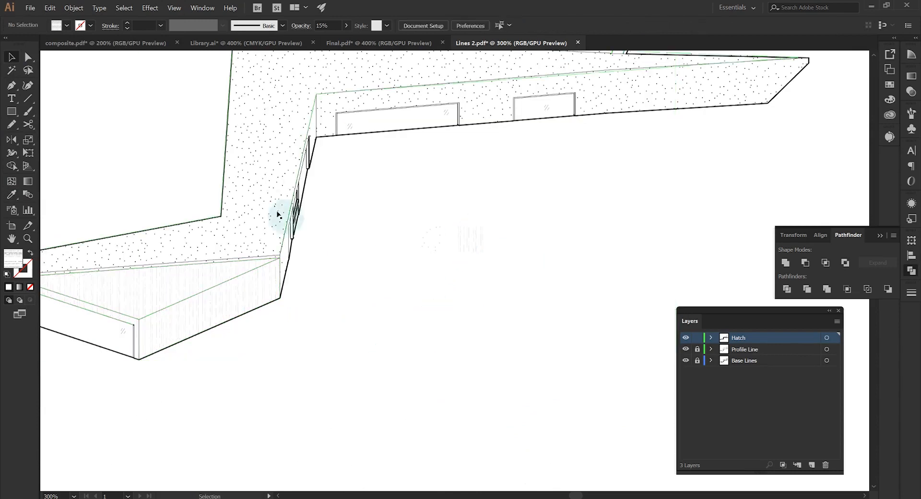
- Apply the dotted sample's appearance with 25% opacity to the dotted surfaces and delete the hatch samples beside the building
click(277, 215)
key(i)
click(431, 240)
key(v)
drag(535, 288, 434, 236)
key(Delete)
scroll(449, 247, down, 2)
scroll(445, 279, up, 1)
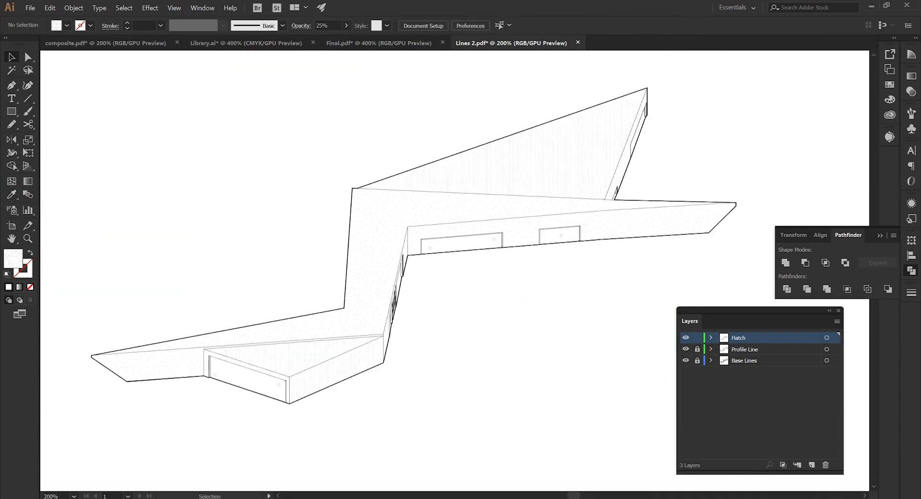
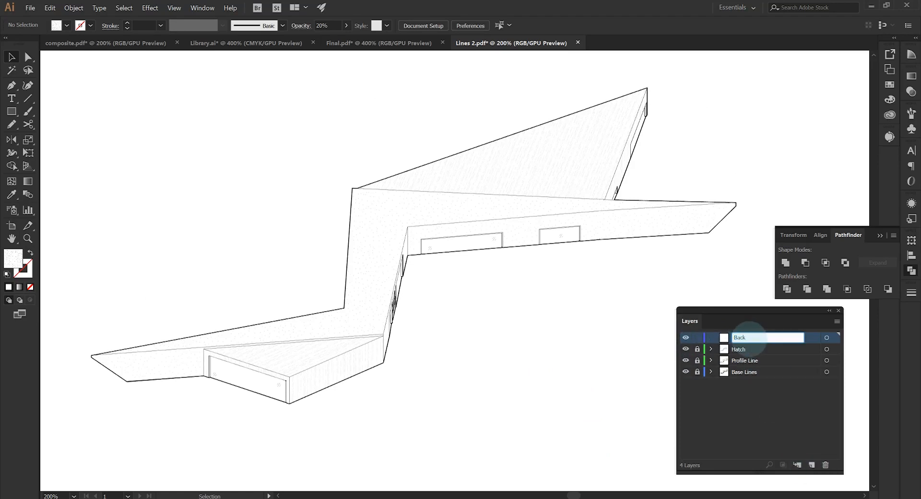
- Move the Back layer below Base Lines and set the fill to white with no stroke
drag(751, 341, 737, 374)
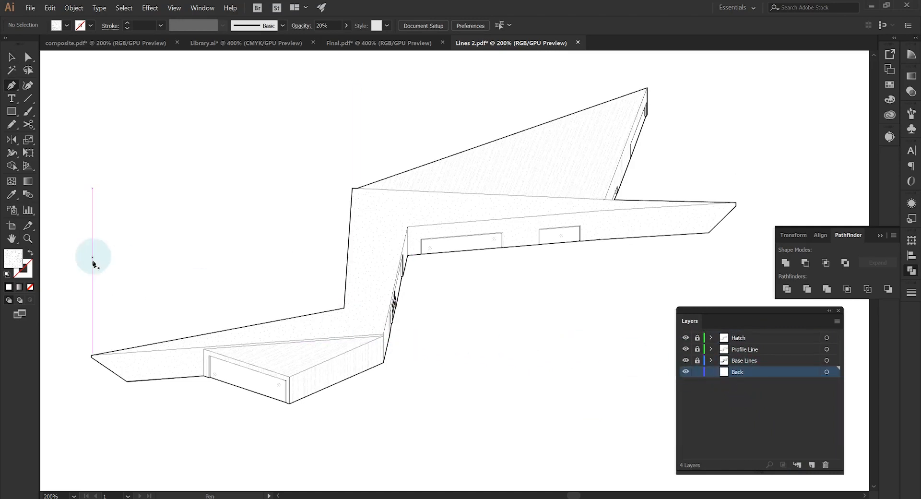
click(66, 25)
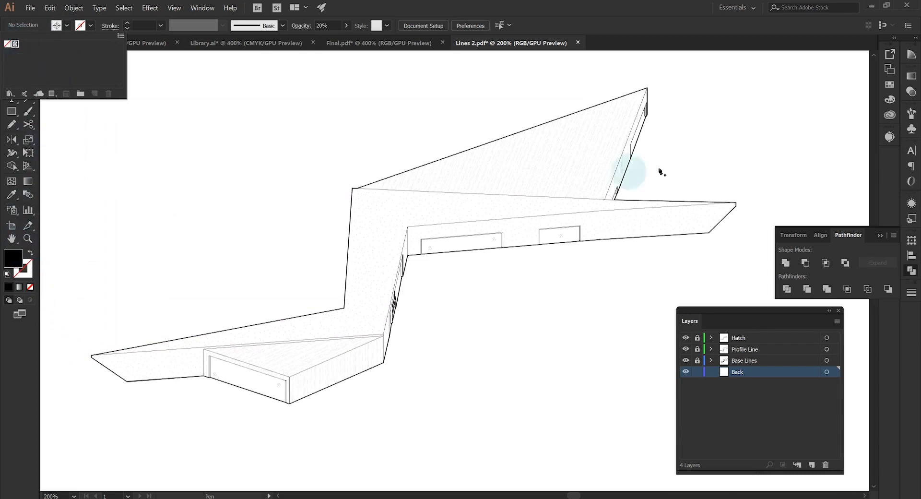
click(886, 101)
click(770, 122)
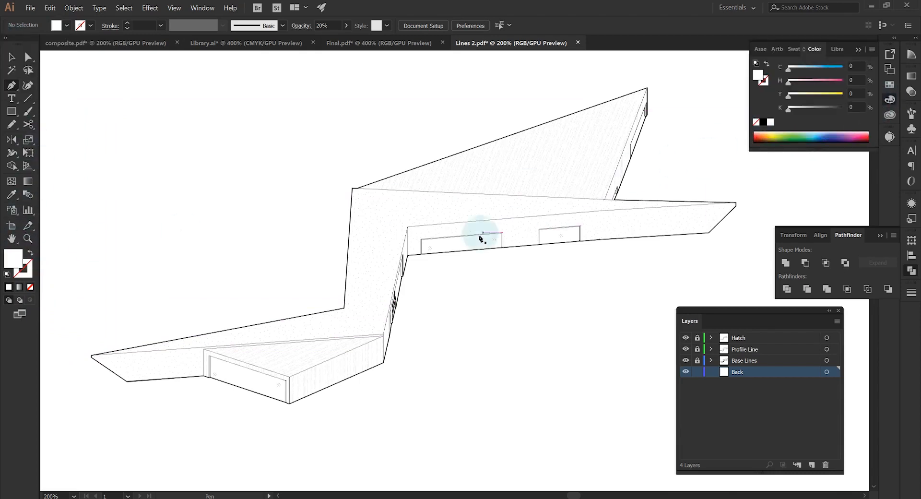
- Trace the whole building outline with the white fill on the Back layer, and unlock the other layers
scroll(479, 239, up, 4)
click(472, 236)
click(472, 235)
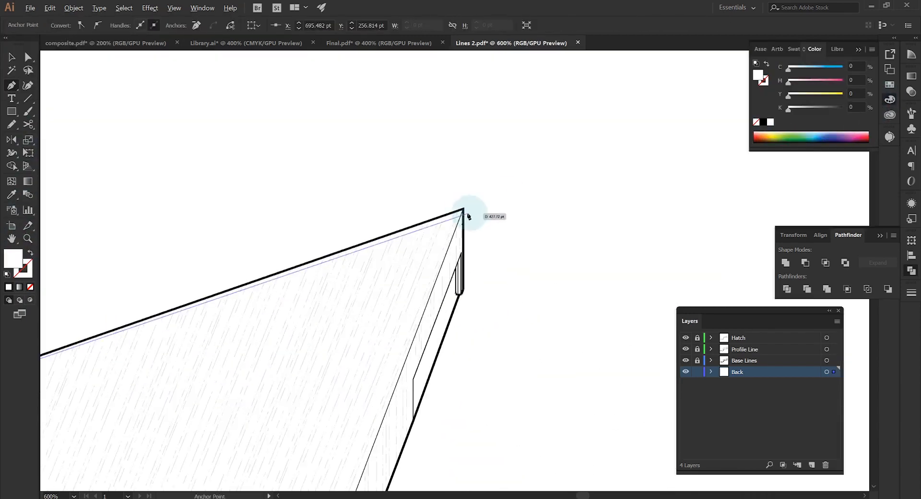
click(465, 210)
click(463, 292)
click(381, 350)
scroll(380, 350, down, 4)
scroll(499, 354, up, 4)
click(603, 233)
click(603, 247)
click(494, 353)
scroll(159, 366, up, 3)
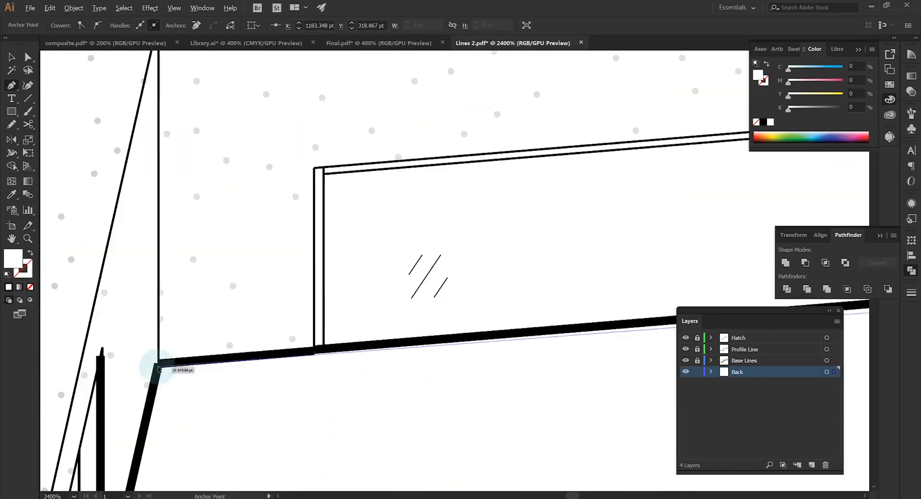
click(158, 366)
click(308, 267)
scroll(308, 267, down, 3)
click(356, 255)
click(344, 337)
mouse_move(347, 371)
mouse_down()
mouse_move(477, 270)
mouse_move(761, 343)
mouse_up()
click(436, 393)
scroll(477, 269, down, 1)
click(477, 269)
click(414, 234)
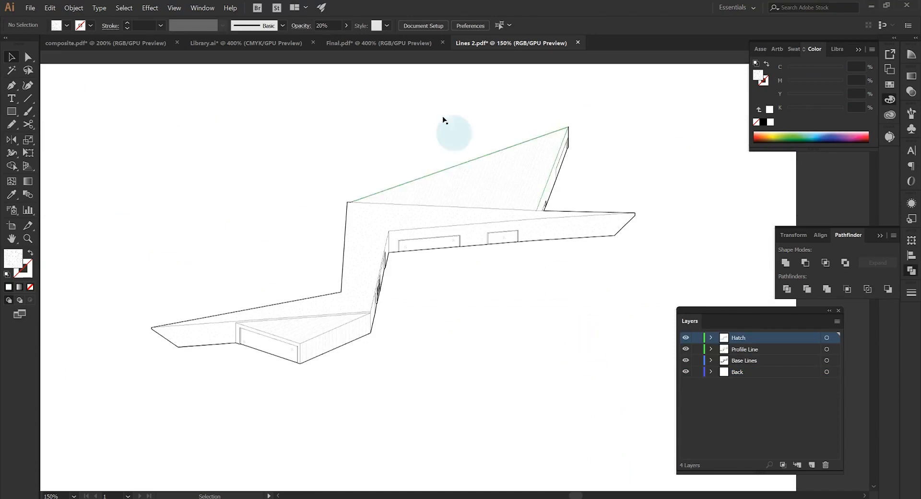
- In Final.pdf, hide the Furniture, Ambient Occlusion and Shadows layers and add a layer named Top Piece above the others
click(403, 43)
scroll(435, 214, down, 3)
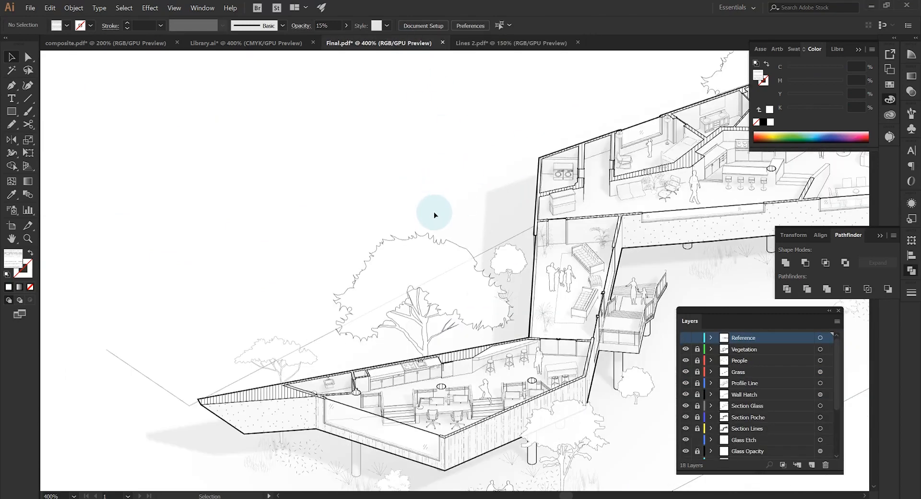
drag(517, 258, 352, 274)
click(686, 338)
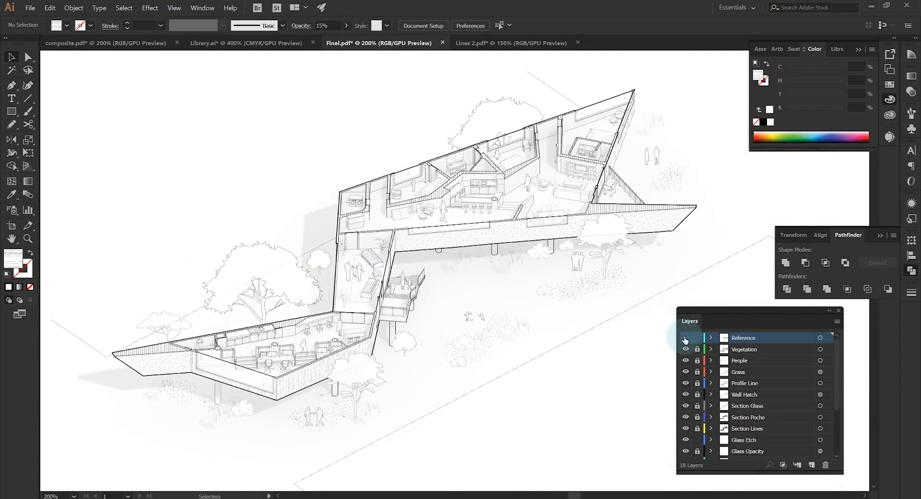
scroll(686, 403, down, 4)
click(685, 443)
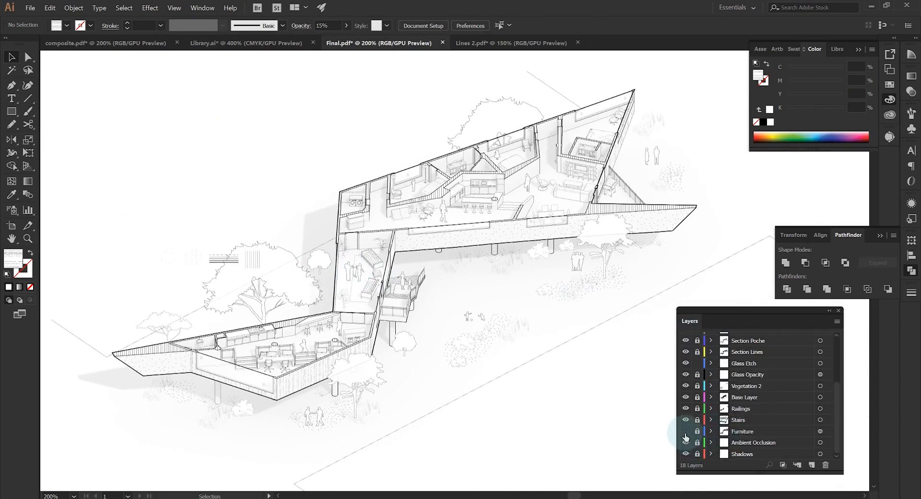
click(686, 443)
click(686, 453)
scroll(798, 374, up, 4)
click(811, 465)
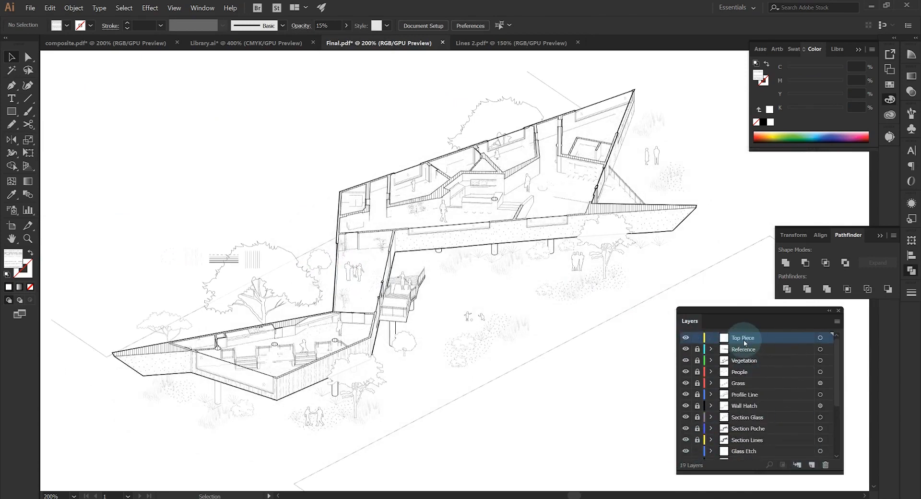
- Select the whole building across all four layers in Lines 2.pdf and copy it
click(504, 43)
drag(488, 244, 500, 216)
scroll(495, 278, down, 1)
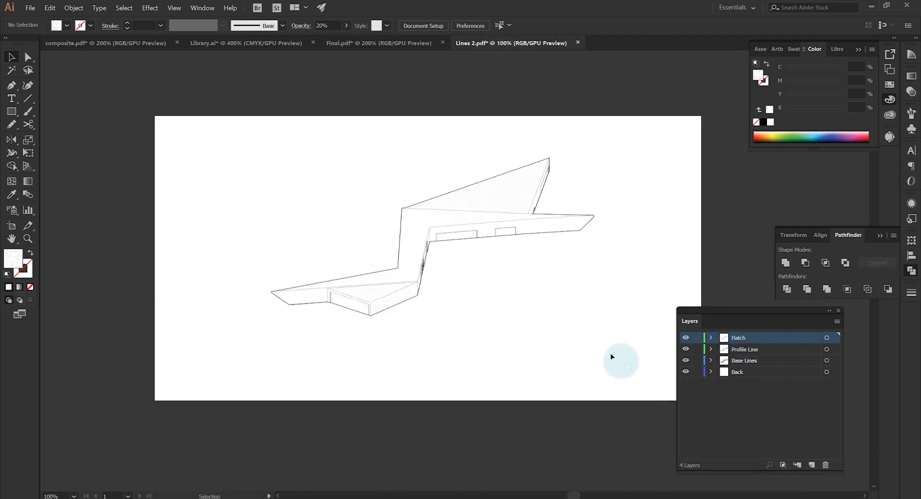
drag(631, 370, 239, 132)
click(837, 321)
click(842, 302)
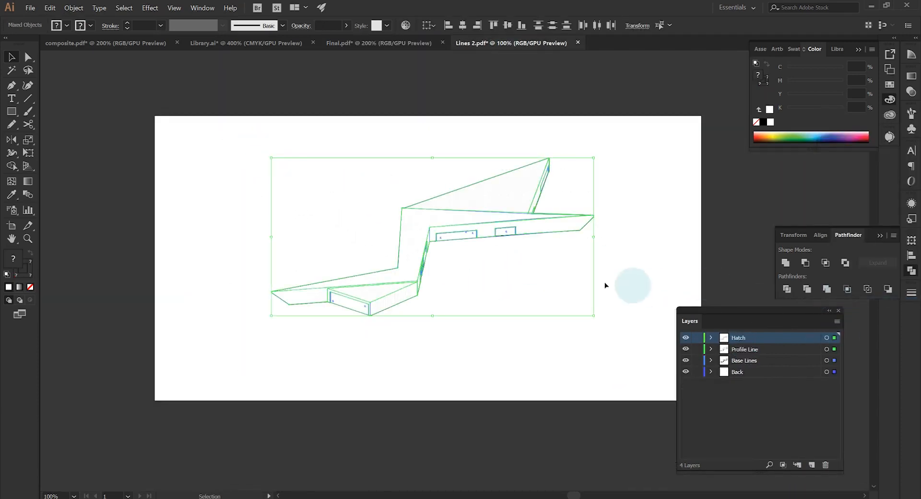
- Try to paste the copied building in place in Final.pdf
click(356, 52)
click(50, 8)
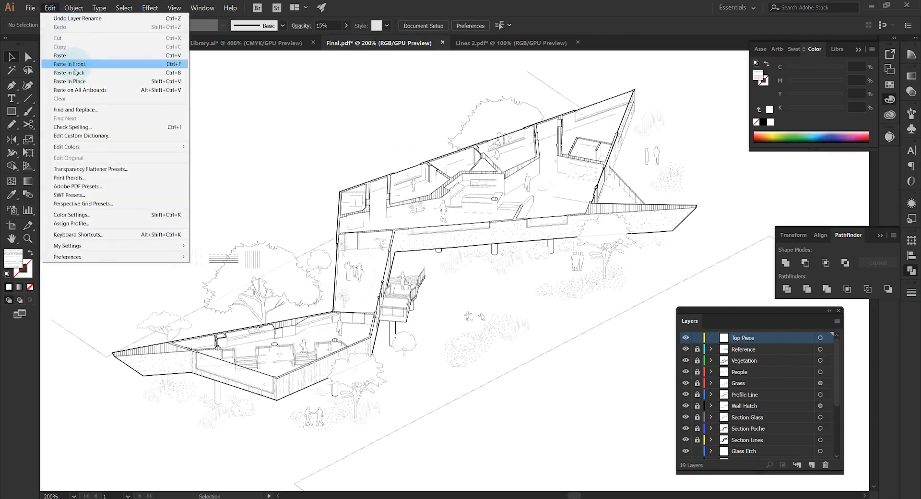
click(103, 105)
click(523, 276)
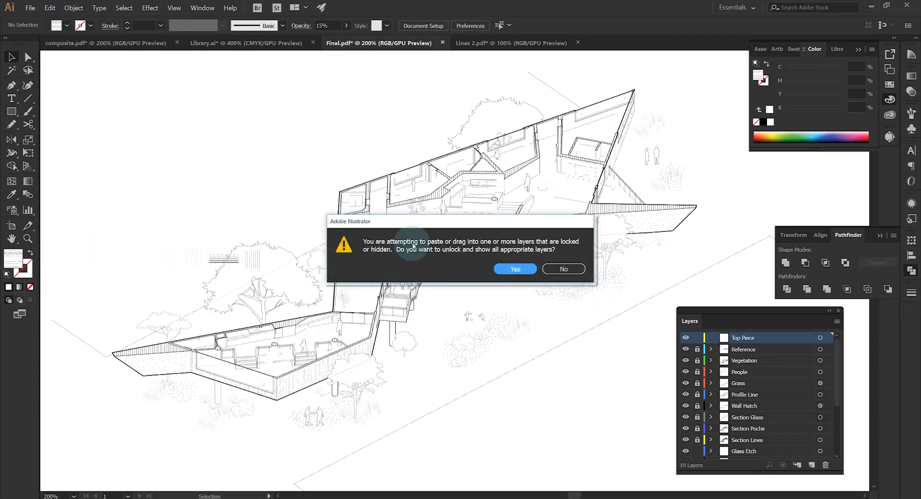
click(557, 266)
- Rename the layers in Lines 2.pdf as Base Lines 2, Profile Line 2 and Hatch 2
click(489, 44)
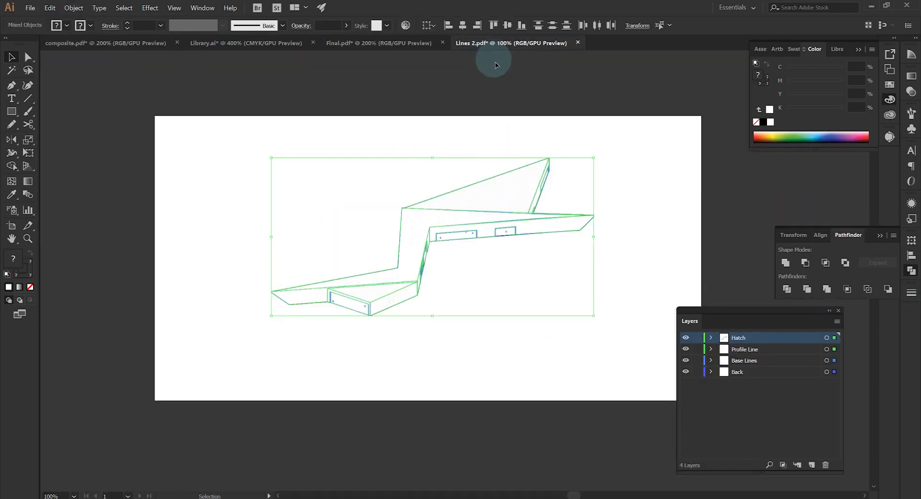
click(749, 351)
click(761, 362)
double_click(749, 375)
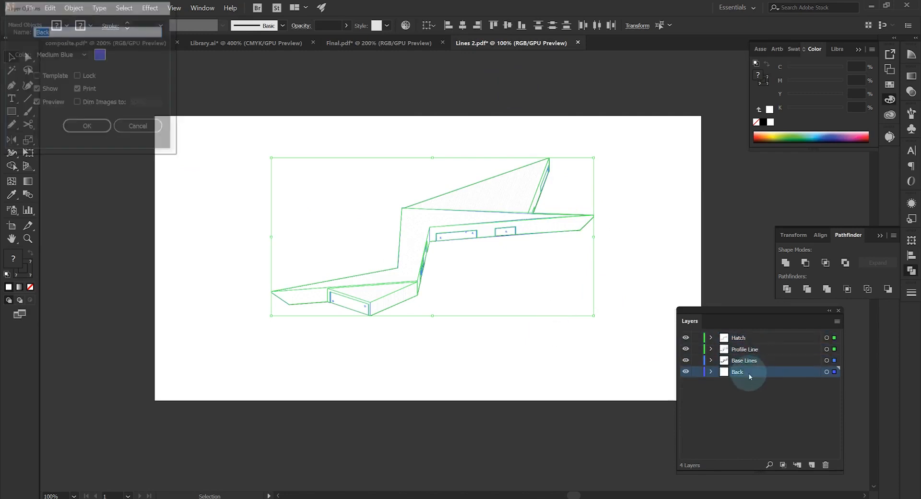
key(Escape)
click(756, 364)
text(2)
double_click(758, 348)
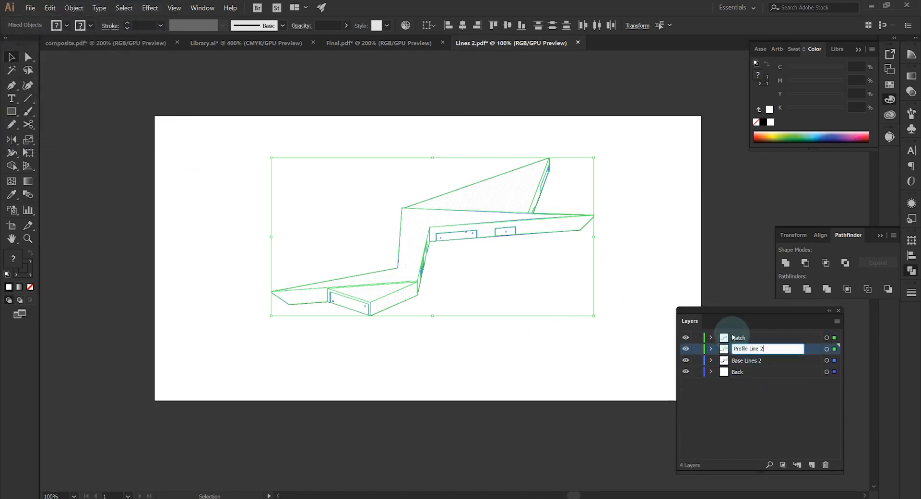
double_click(741, 337)
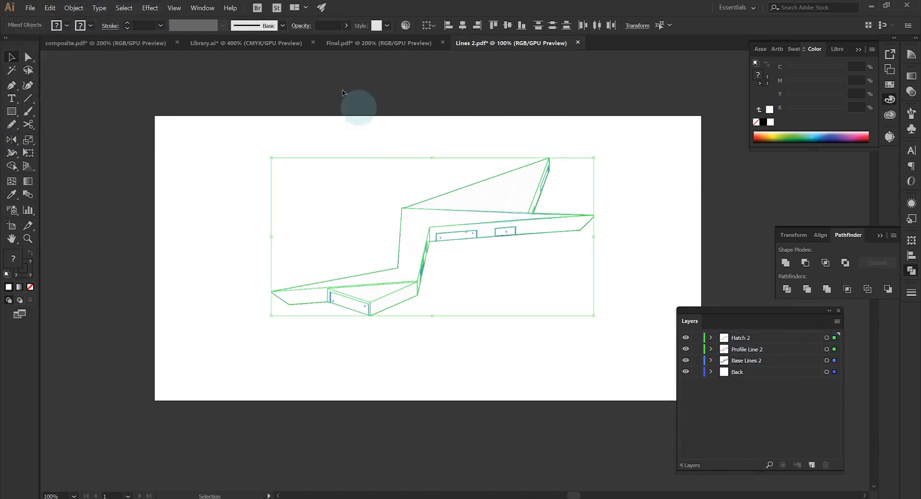
- Paste the building together with its renamed layers in place in Final.pdf
click(357, 44)
click(50, 7)
click(102, 82)
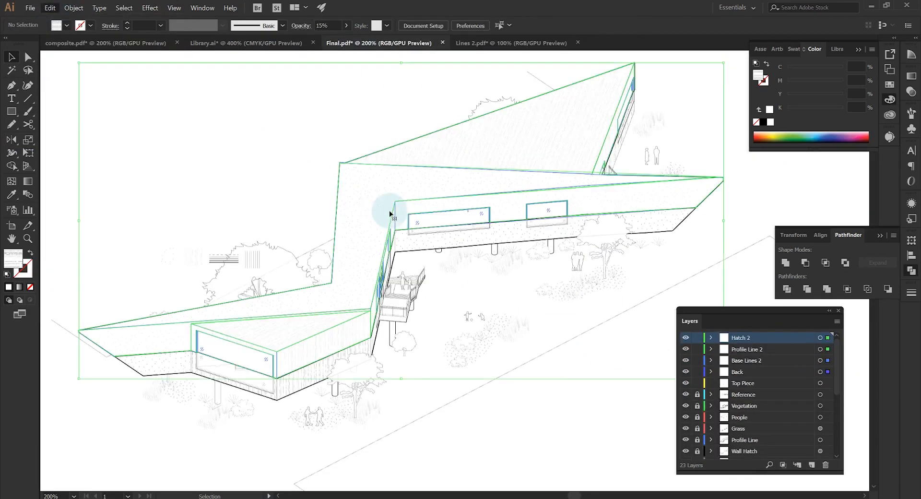
scroll(479, 251, down, 1)
scroll(481, 251, up, 1)
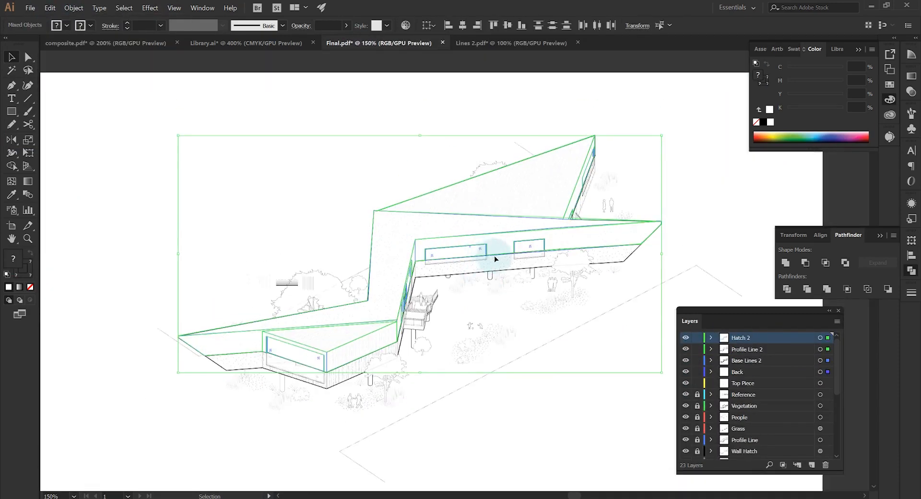
- Nest the Hatch 2, Profile Line 2, Base Lines 2 and Back layers inside the Top Piece layer
click(762, 376)
click(753, 384)
click(618, 402)
mouse_move(744, 383)
mouse_down()
mouse_move(742, 335)
mouse_move(715, 348)
mouse_up()
click(763, 383)
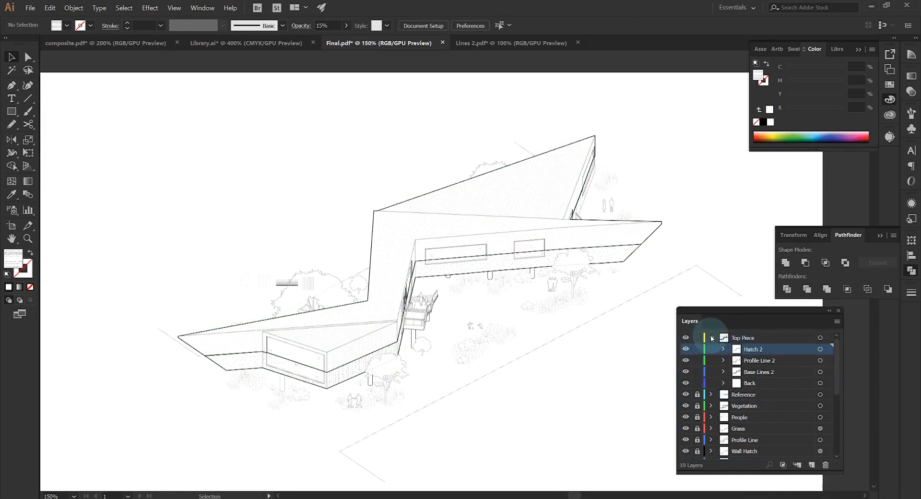
- Select all artwork of the Top Piece layer and move it up so the roof floats above the section drawing
click(711, 338)
click(685, 338)
click(686, 339)
click(711, 338)
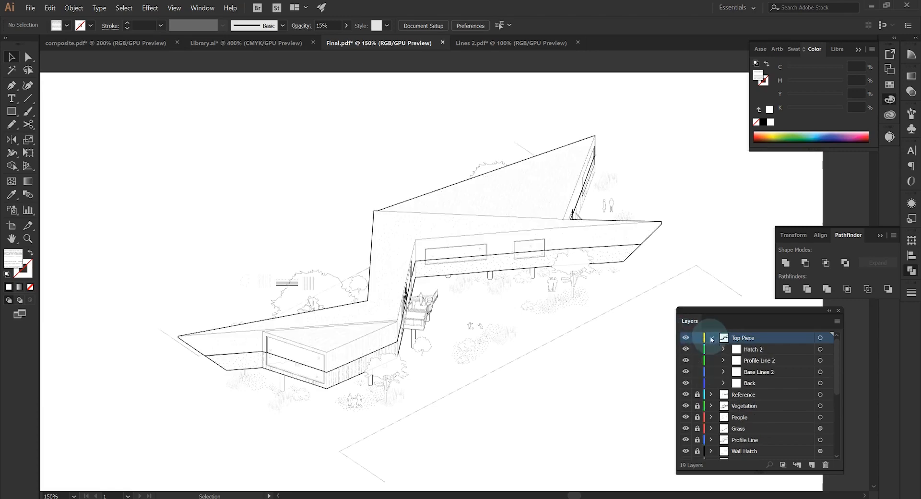
click(821, 338)
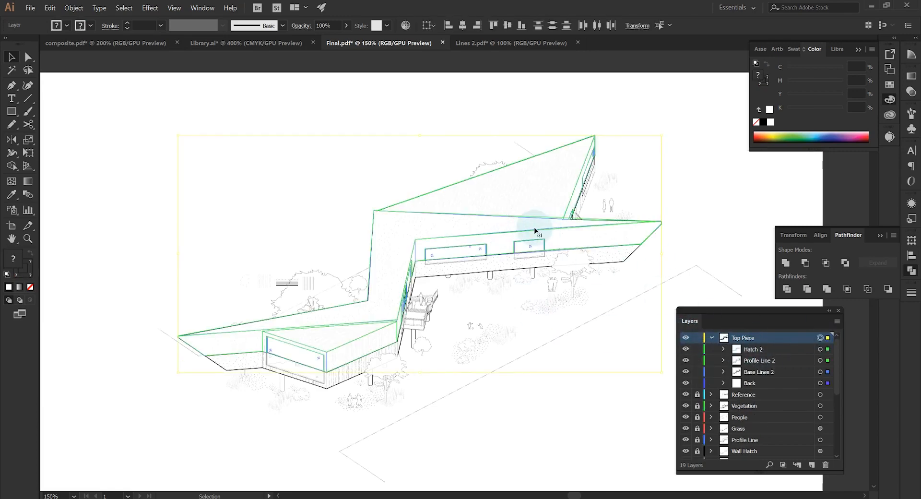
drag(535, 231, 492, 178)
scroll(507, 229, up, 1)
scroll(479, 245, down, 1)
click(348, 217)
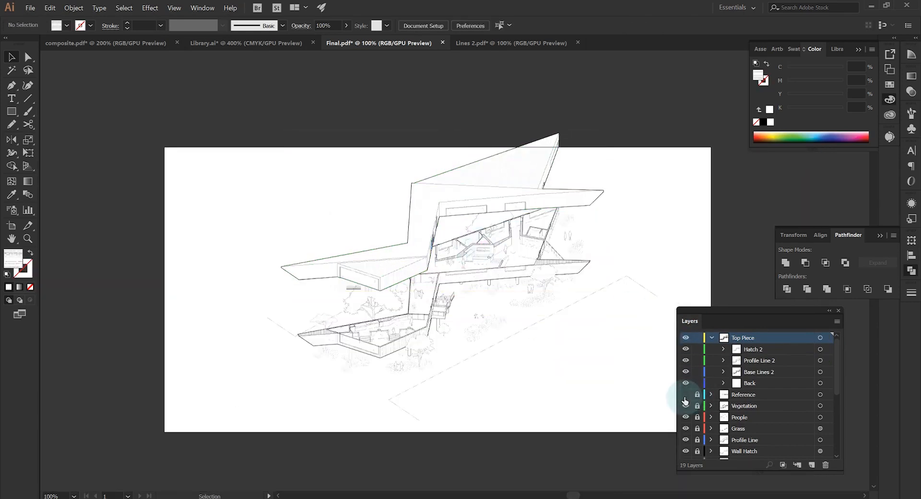
- Move the Reference layer above Top Piece in the layer order and hide it
drag(736, 394, 744, 335)
scroll(362, 280, down, 1)
scroll(412, 267, up, 1)
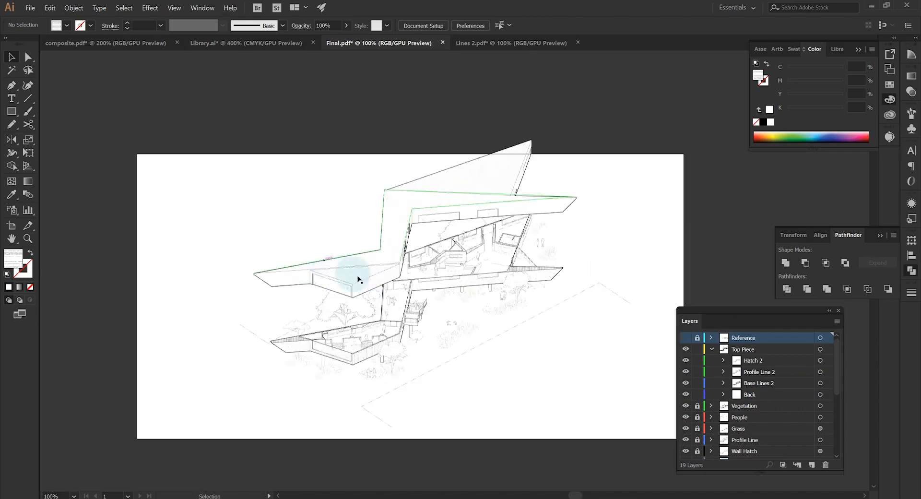
- Resize the artboard to 1158 by 896 pt by narrowing both sides and extending its upper edge above the raised roof
click(421, 26)
click(204, 34)
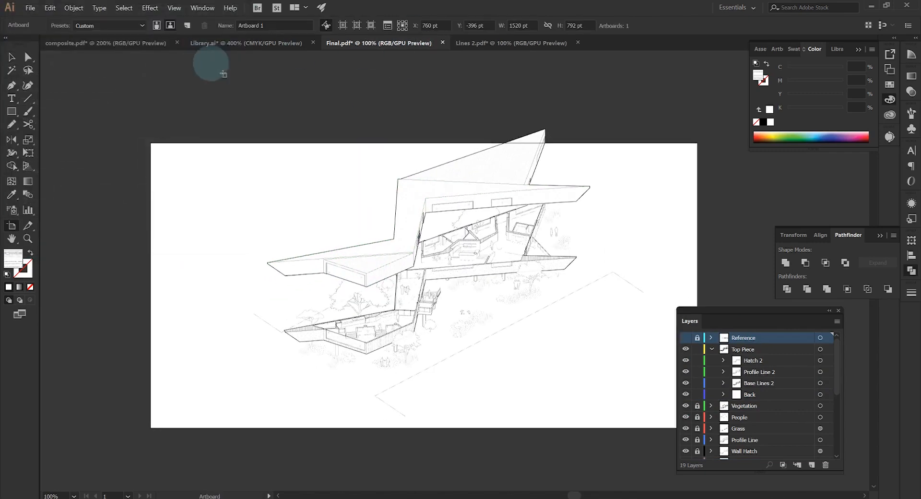
drag(150, 143, 240, 143)
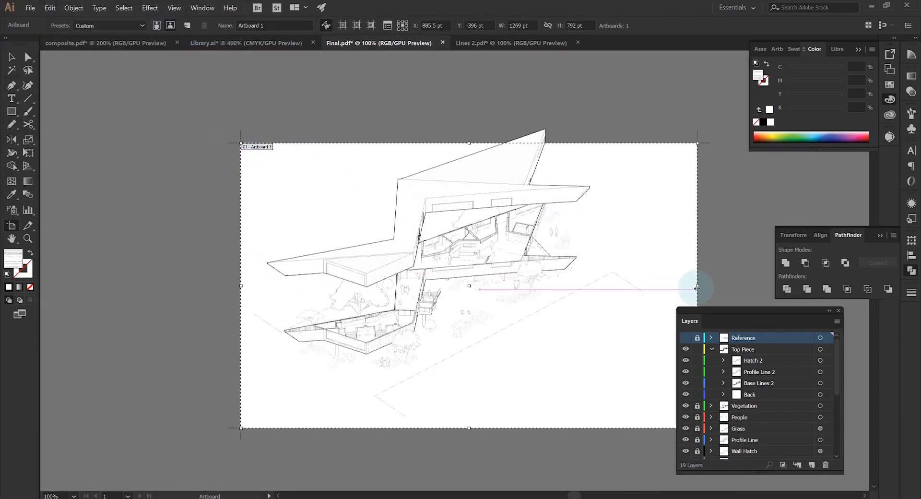
drag(697, 287, 658, 289)
drag(449, 143, 449, 114)
key(ctrl+z)
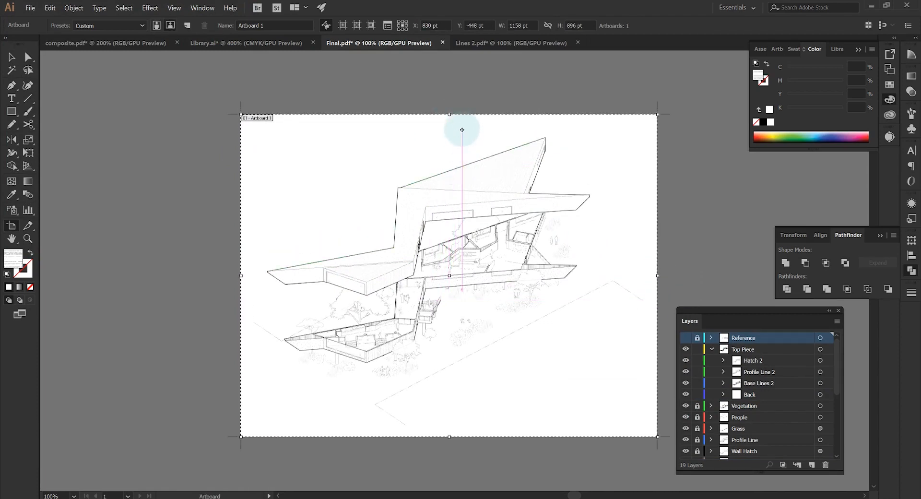
key(Return)
click(127, 343)
key(v)
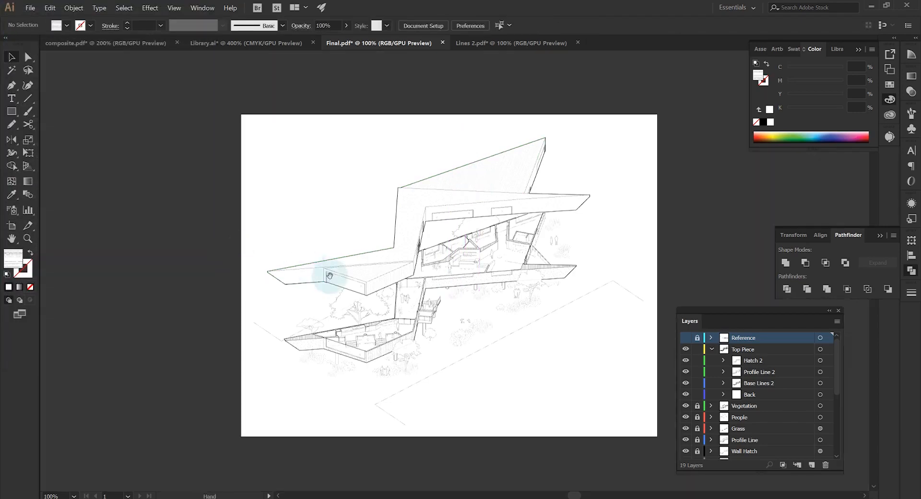
- Lock the Top Piece layer, show and unlock Reference, and add a new layer named Dashed LInes
scroll(371, 272, up, 1)
mouse_move(370, 281)
mouse_down()
mouse_move(371, 272)
mouse_move(398, 284)
mouse_up()
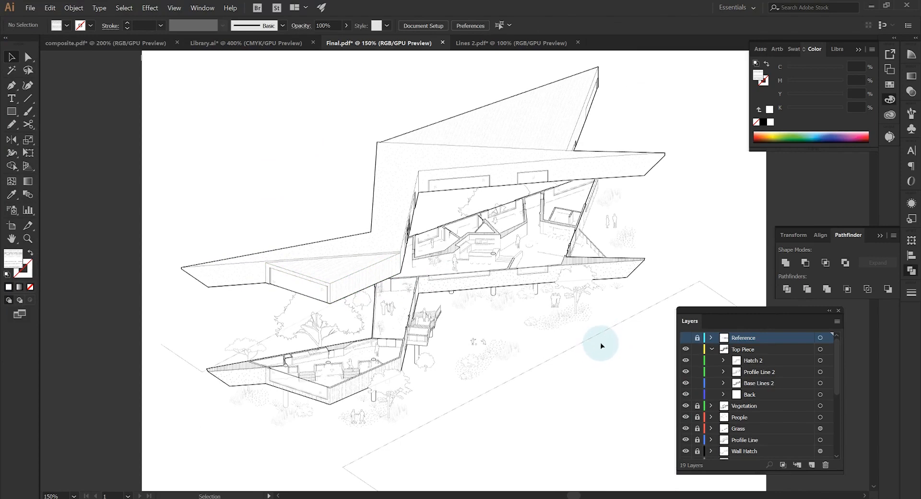
scroll(602, 346, down, 1)
drag(511, 367, 547, 362)
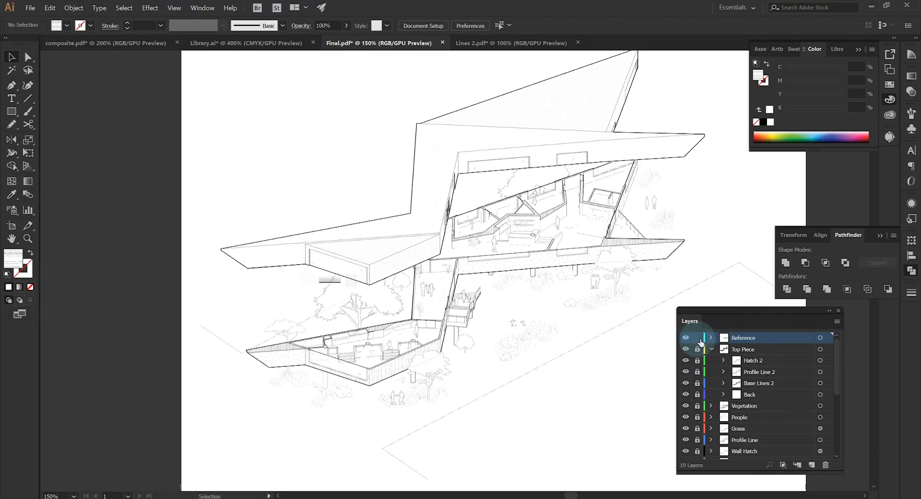
click(811, 465)
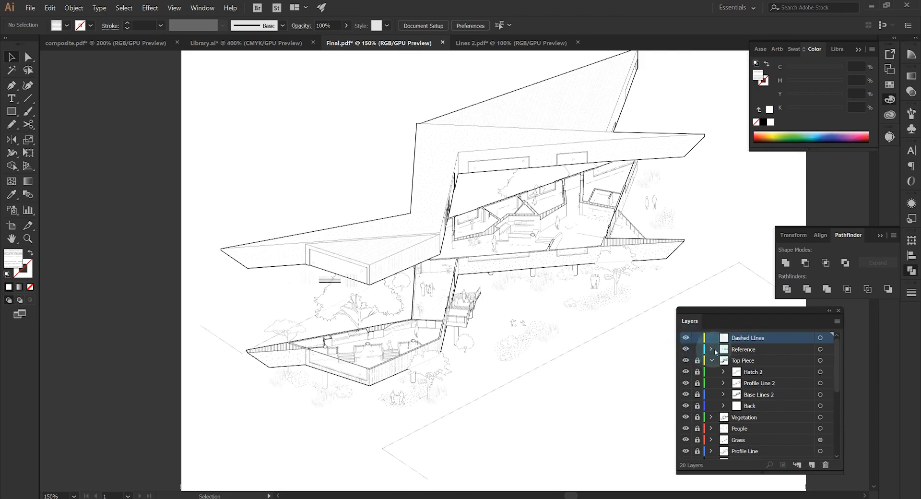
- Pick up the 0.2 pt dashed stroke from the reference line samples and make Dashed LInes the active layer
click(730, 349)
scroll(315, 283, up, 4)
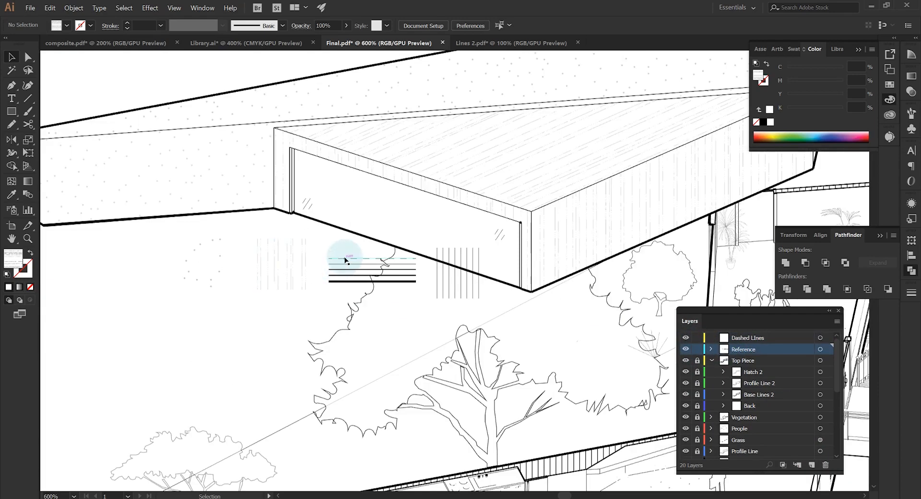
click(345, 260)
scroll(372, 264, down, 2)
click(747, 337)
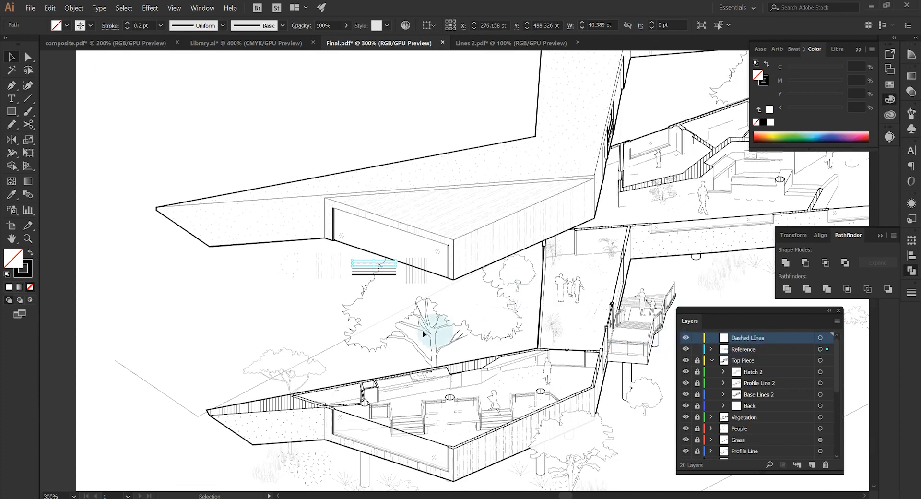
- Draw vertical dashed connector lines from the section's left tip and front window corner up to the matching roof corners
drag(378, 328, 442, 309)
key(p)
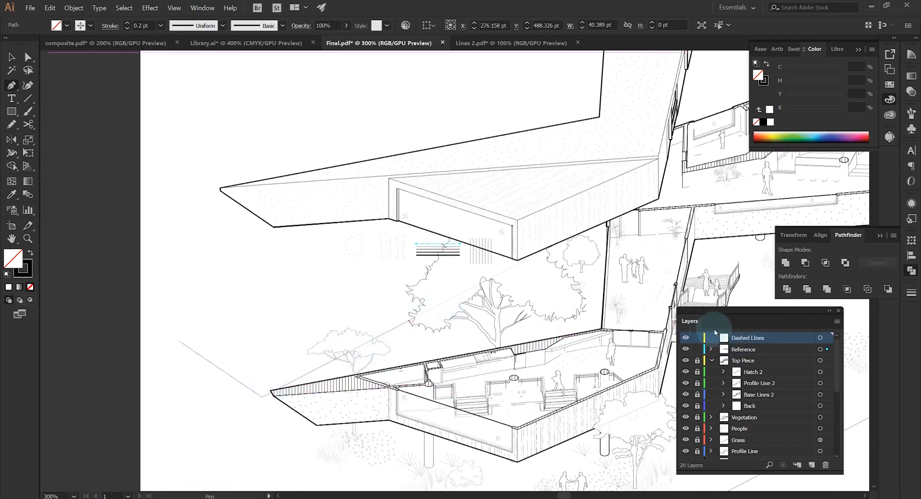
scroll(275, 384, up, 1)
click(269, 394)
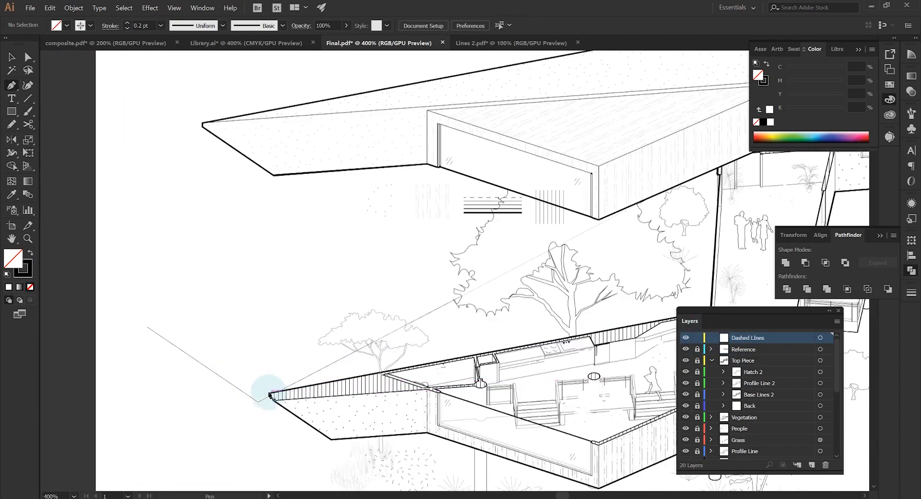
click(270, 175)
key(Escape)
drag(536, 327, 398, 307)
scroll(453, 427, up, 1)
click(469, 418)
click(469, 82)
drag(469, 83, 292, 109)
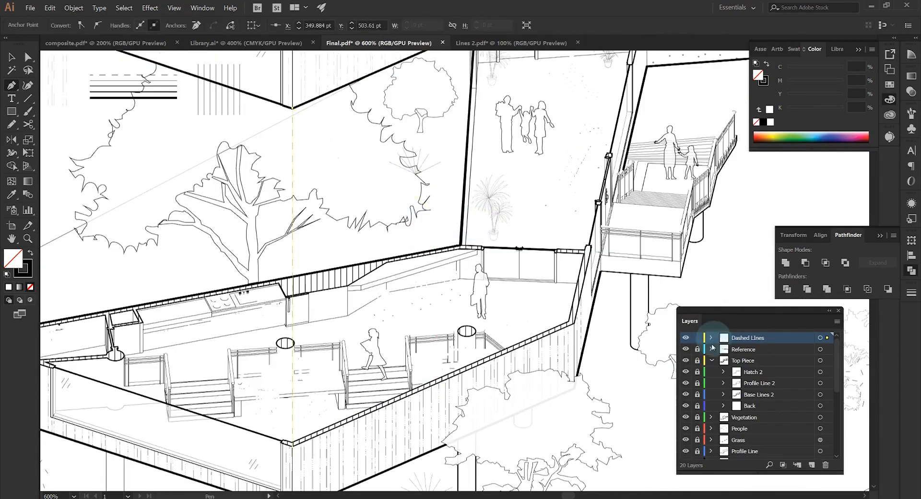
- Hide the Reference layer and draw two more vertical dashed connectors between the middle of the section and the raised roof
click(686, 349)
drag(573, 322, 522, 353)
click(522, 353)
scroll(522, 353, up, 3)
click(522, 136)
click(410, 396)
click(408, 186)
drag(598, 152, 369, 304)
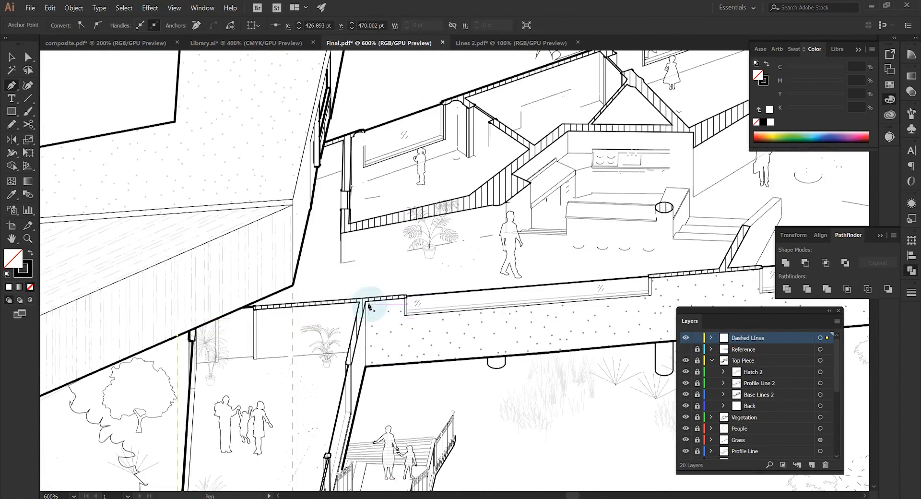
- Draw vertical dashed connectors from the right wing's inner corner and right tip up to the roof
click(367, 302)
scroll(366, 268, up, 3)
click(352, 90)
scroll(411, 336, right, 6)
click(518, 382)
scroll(514, 374, up, 4)
click(474, 274)
- Draw a vertical dashed connector down from the rear peak of the roof and deselect it
scroll(461, 216, up, 4)
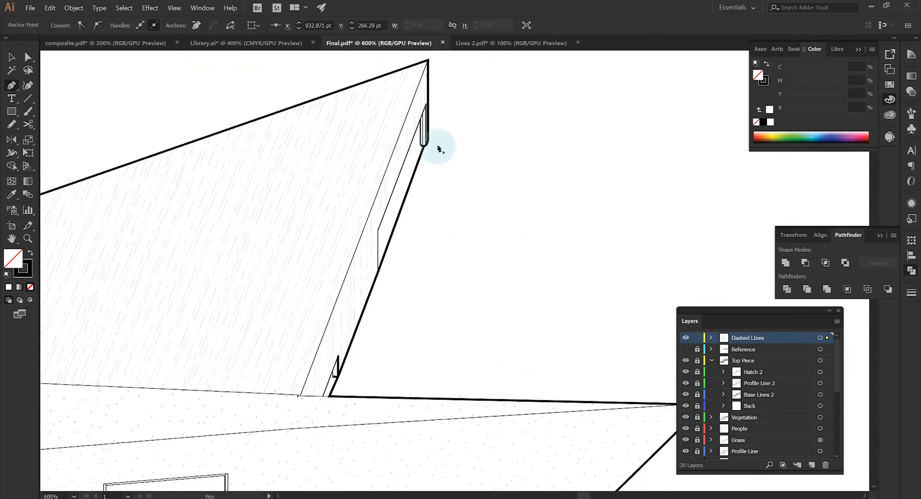
click(428, 144)
click(428, 398)
scroll(458, 413, down, 4)
mouse_move(456, 485)
mouse_down()
mouse_move(469, 360)
mouse_move(571, 240)
mouse_up()
key(v)
click(499, 336)
mouse_move(534, 350)
mouse_down()
mouse_move(506, 373)
mouse_move(489, 366)
mouse_up()
key(space)
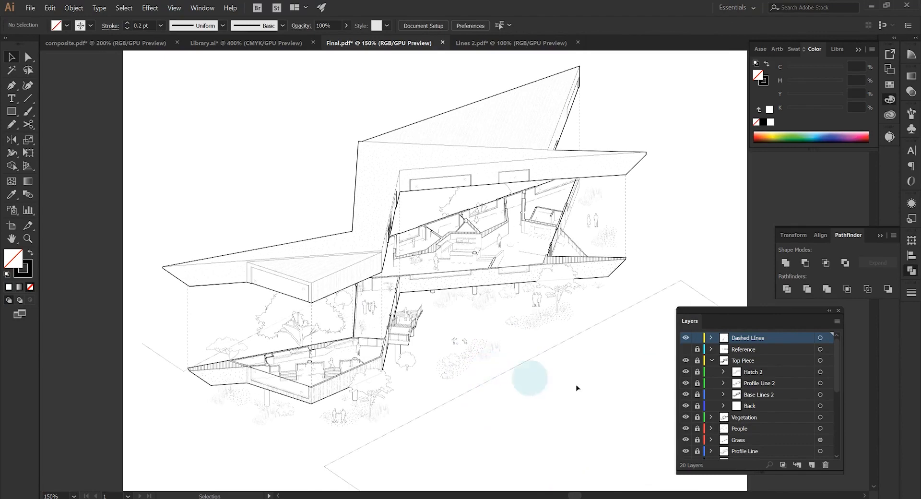
- Show the Furniture, Ambient Occlusion and Shadows layers
scroll(716, 384, down, 5)
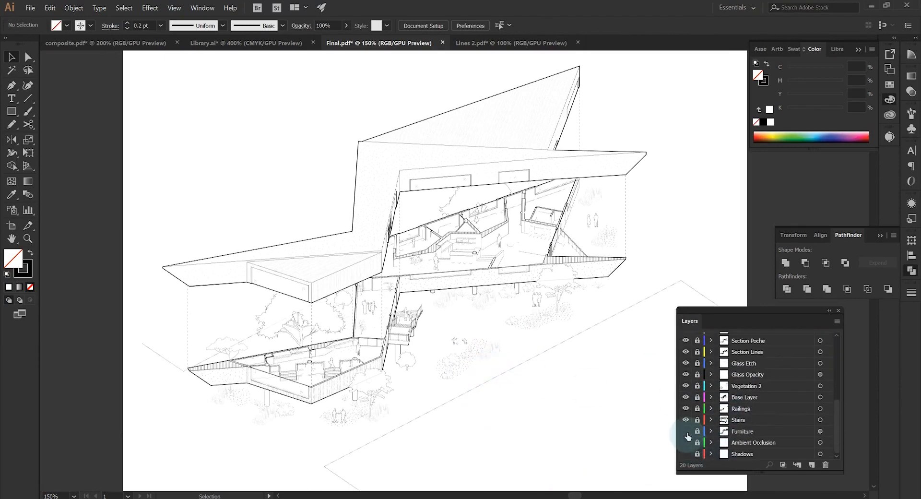
click(686, 432)
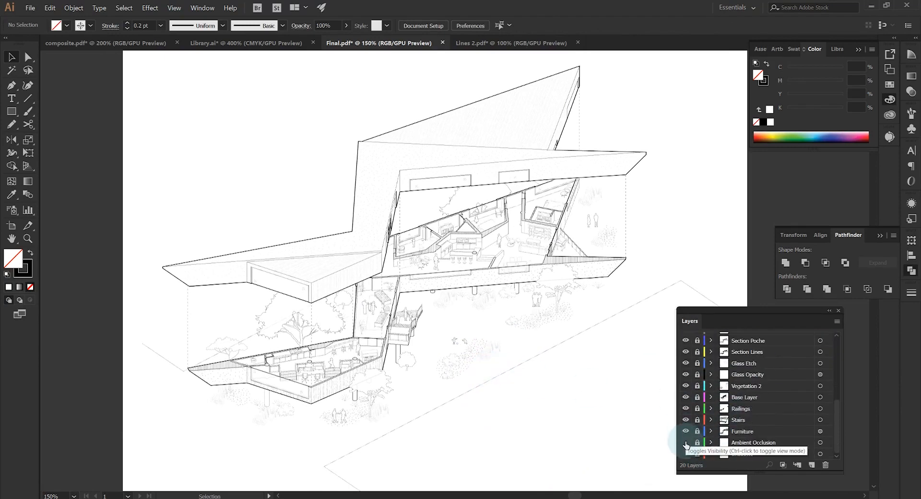
click(686, 443)
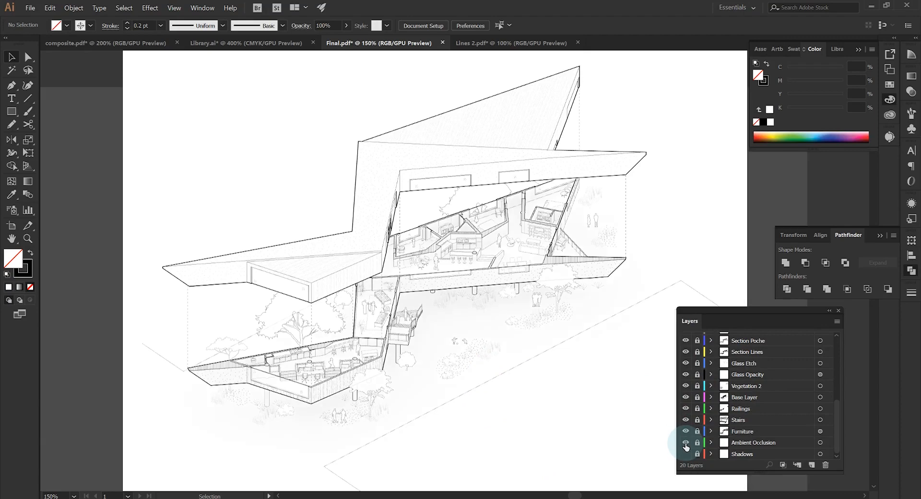
click(686, 454)
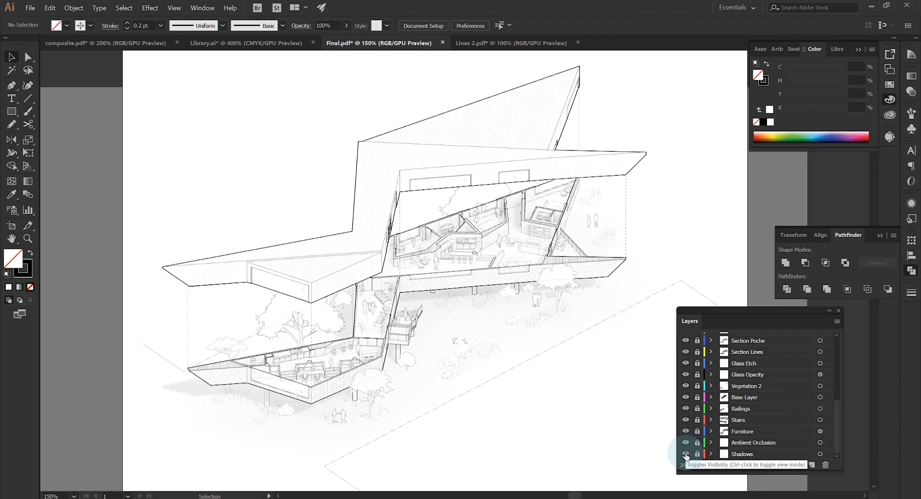
- Unlock the Shadows layer and crop its image to the artboard's left and right edges, 1158 pt wide
click(697, 454)
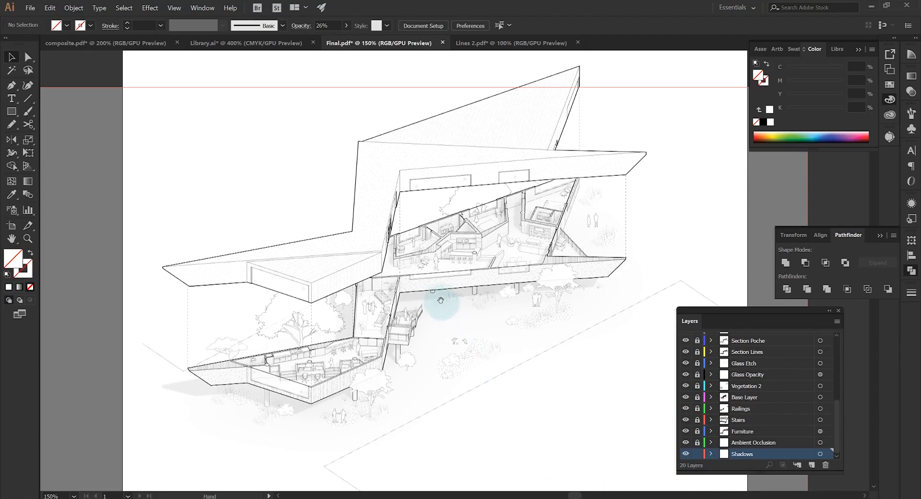
drag(443, 307, 432, 286)
scroll(435, 291, down, 2)
scroll(444, 297, up, 1)
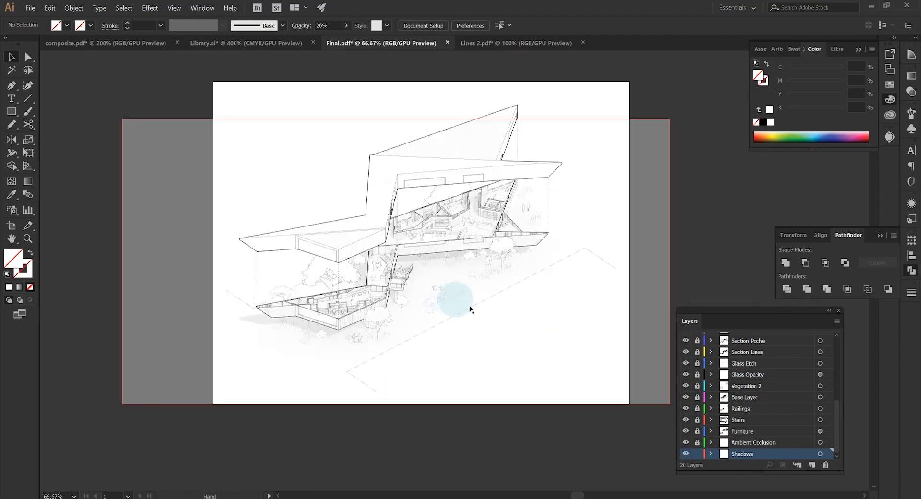
click(701, 461)
click(686, 454)
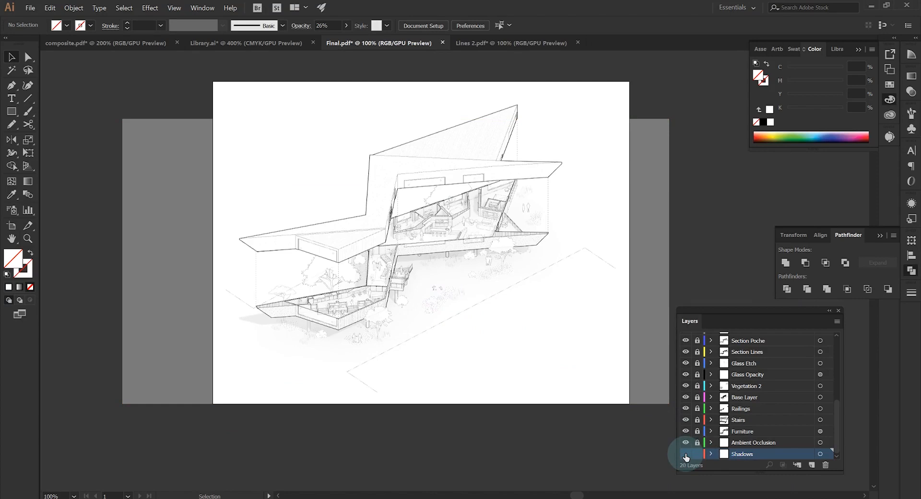
click(686, 455)
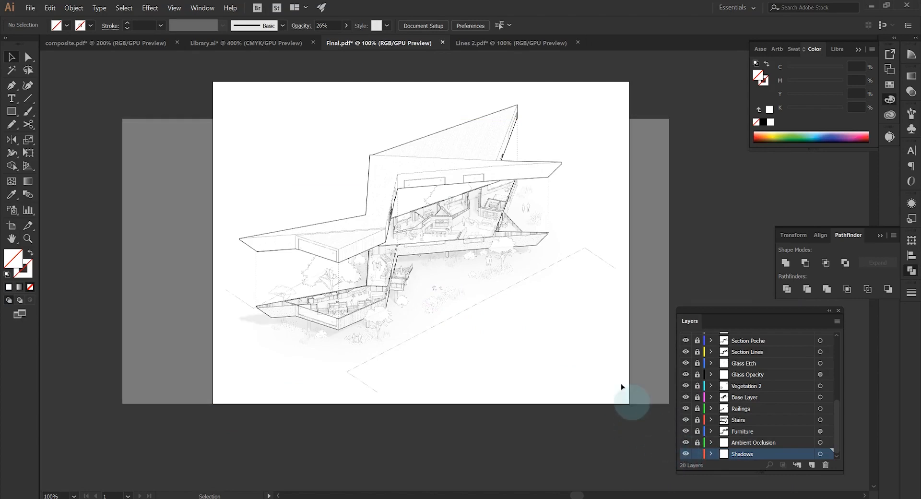
click(650, 322)
right_click(649, 321)
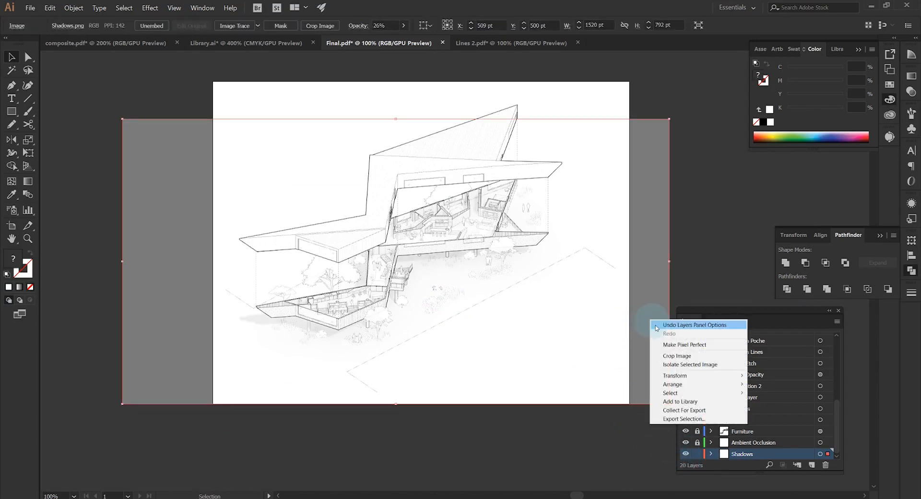
click(675, 356)
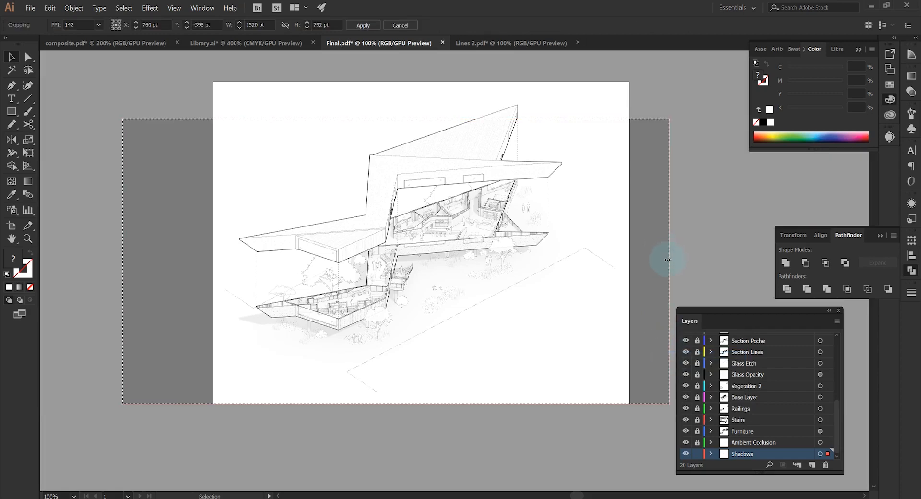
drag(667, 260, 628, 262)
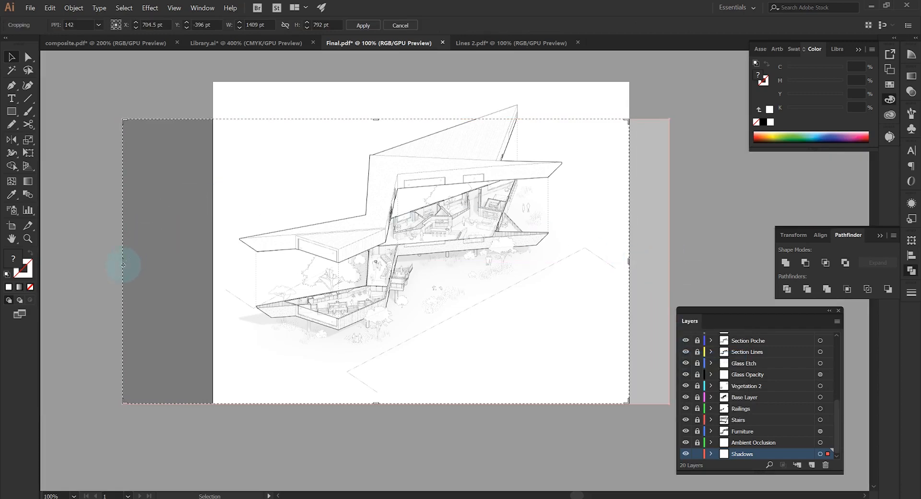
drag(125, 262, 212, 267)
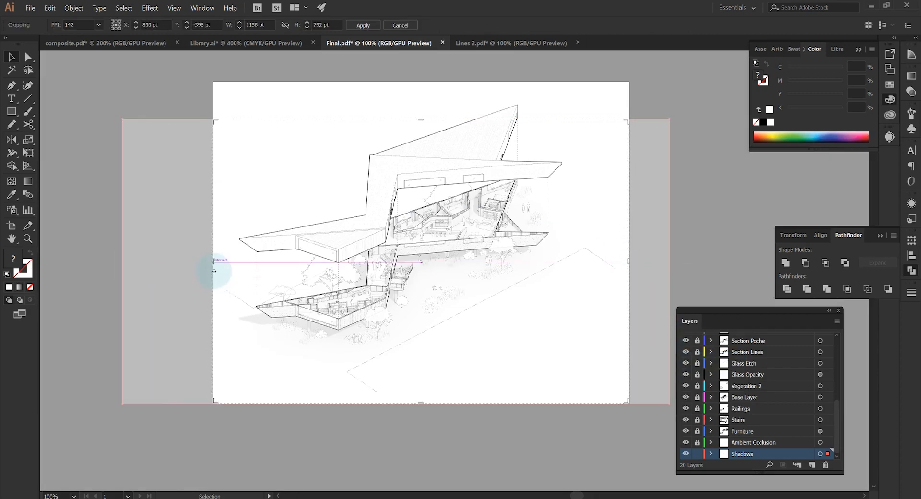
key(Escape)
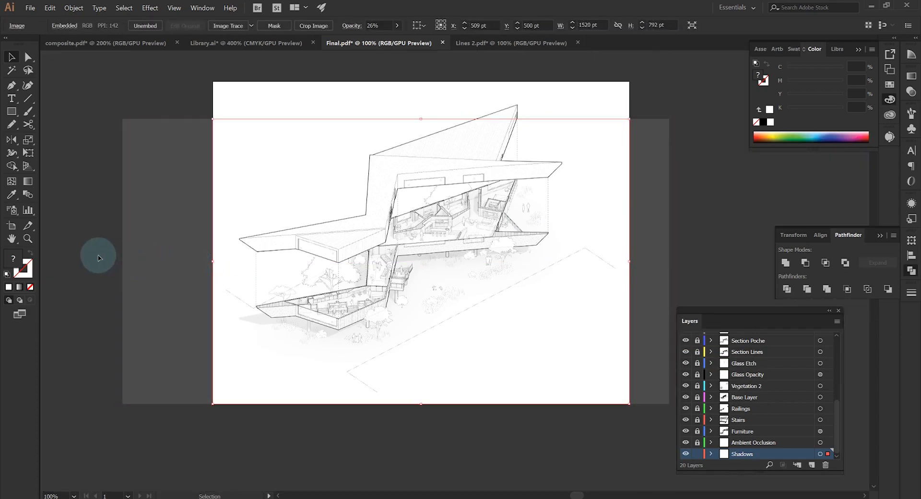
- Lock the Shadows layer and crop the unlocked Ambient Occlusion layer's image to the artboard's side edges
click(698, 454)
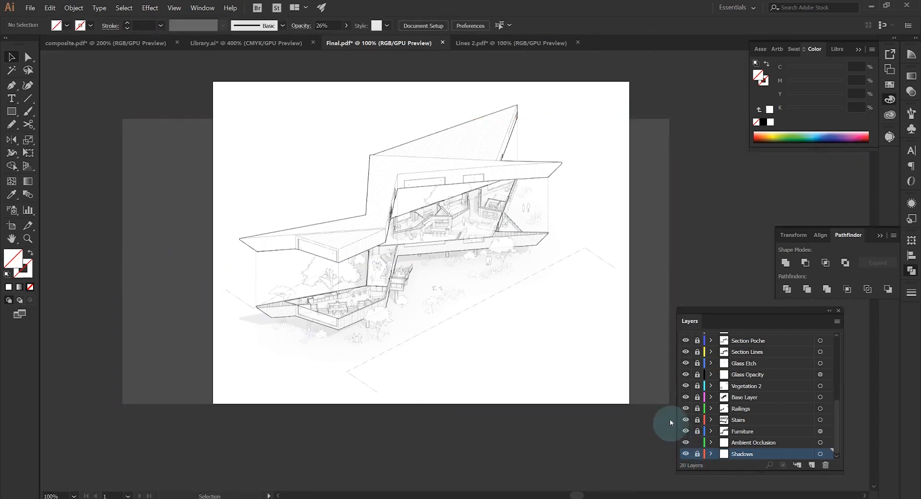
click(648, 366)
right_click(643, 364)
click(659, 403)
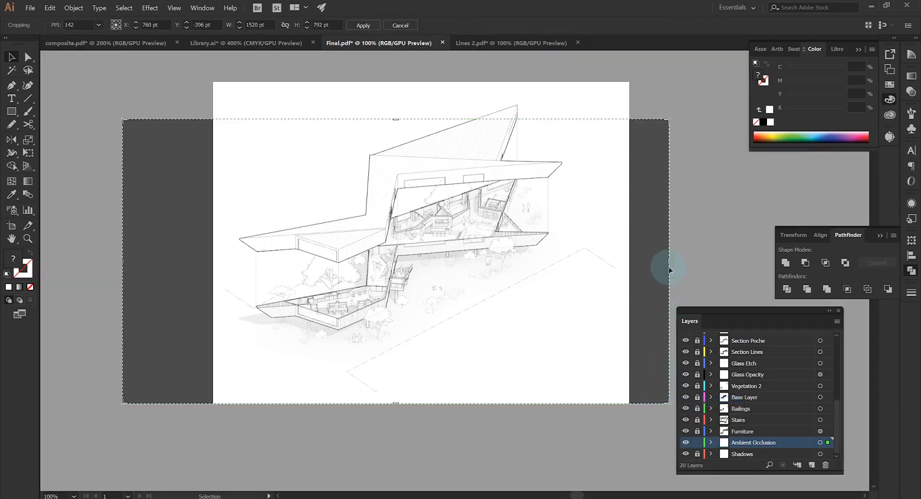
drag(669, 264, 630, 271)
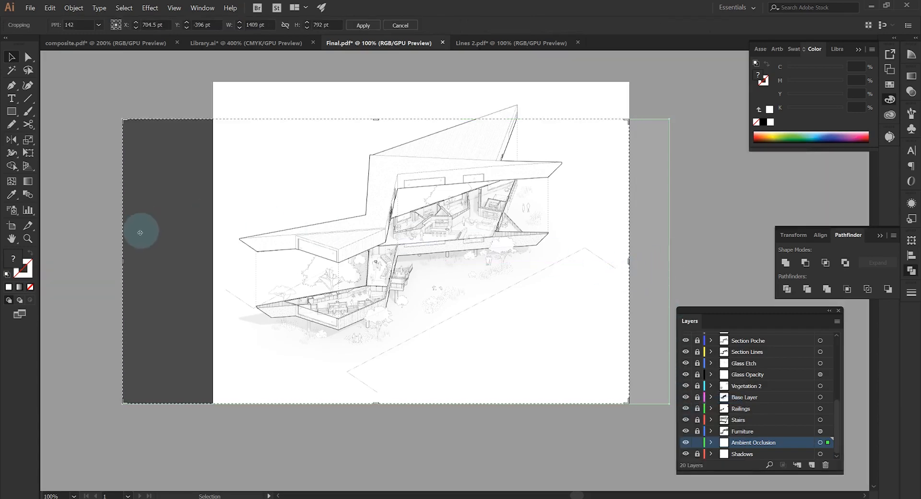
drag(124, 263, 214, 268)
key(Return)
click(154, 289)
- Export the drawing as Final.png in PNG format and open the background color choices for the exported image
drag(401, 286, 354, 319)
scroll(362, 309, up, 1)
click(186, 199)
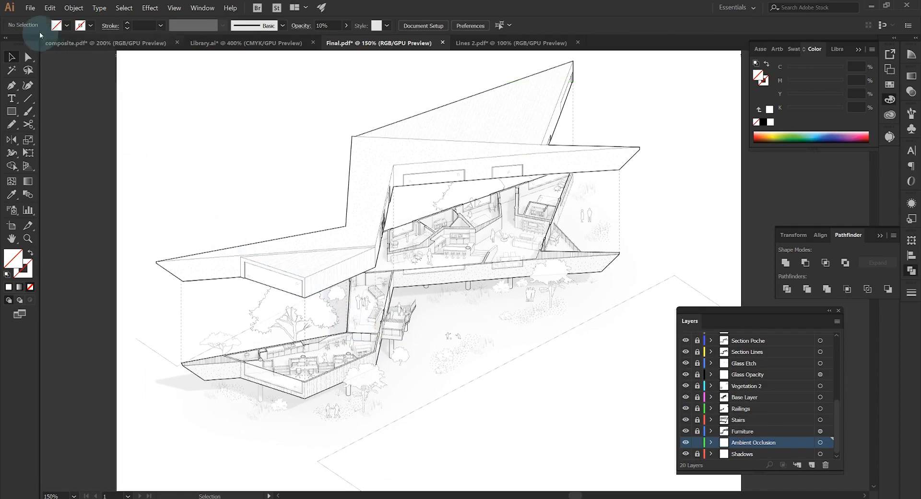
click(29, 8)
mouse_move(72, 146)
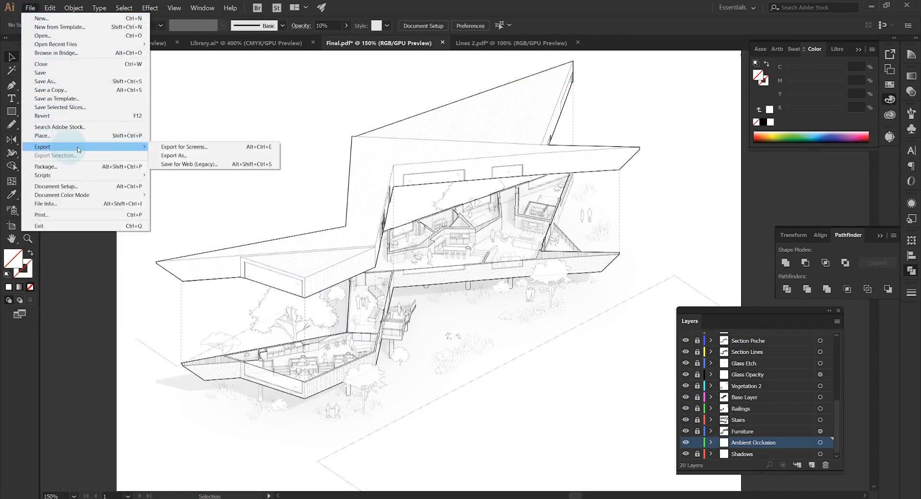
click(185, 156)
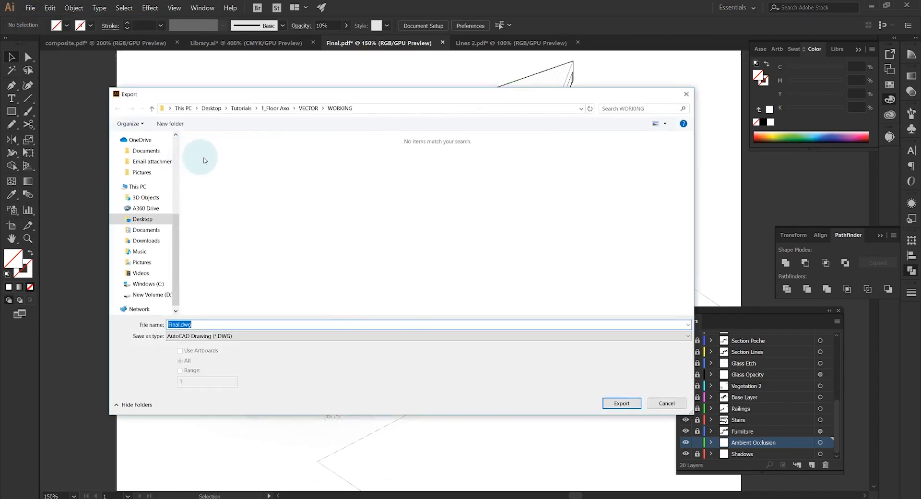
click(268, 335)
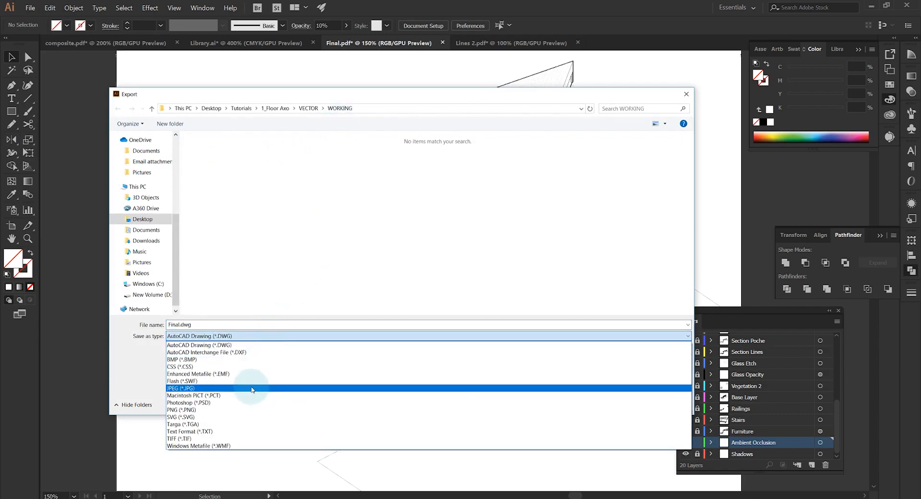
click(247, 410)
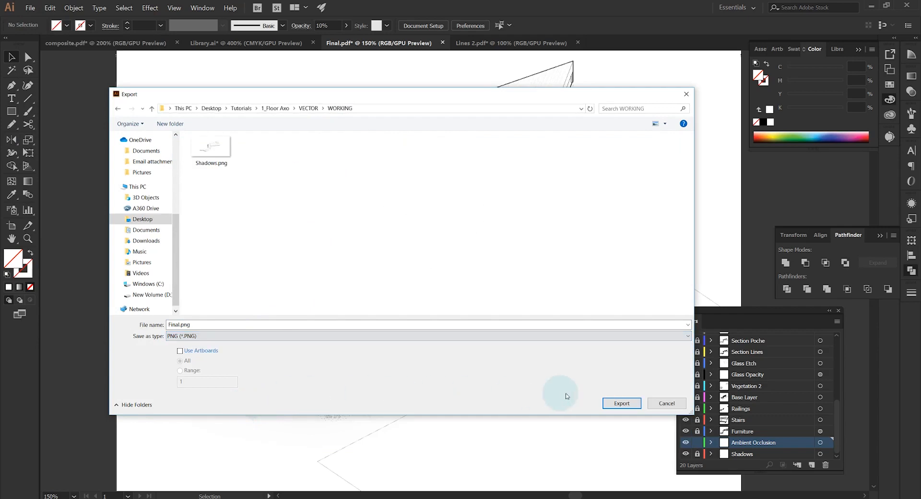
click(633, 408)
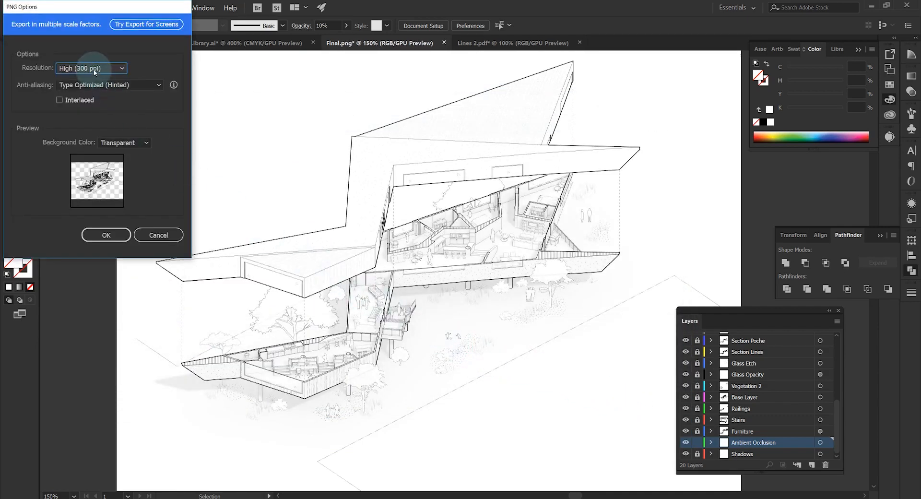
click(125, 143)
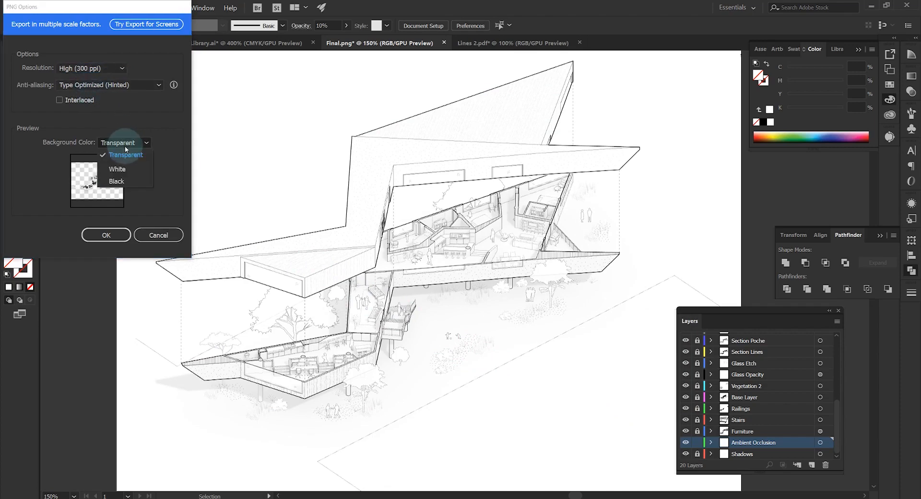